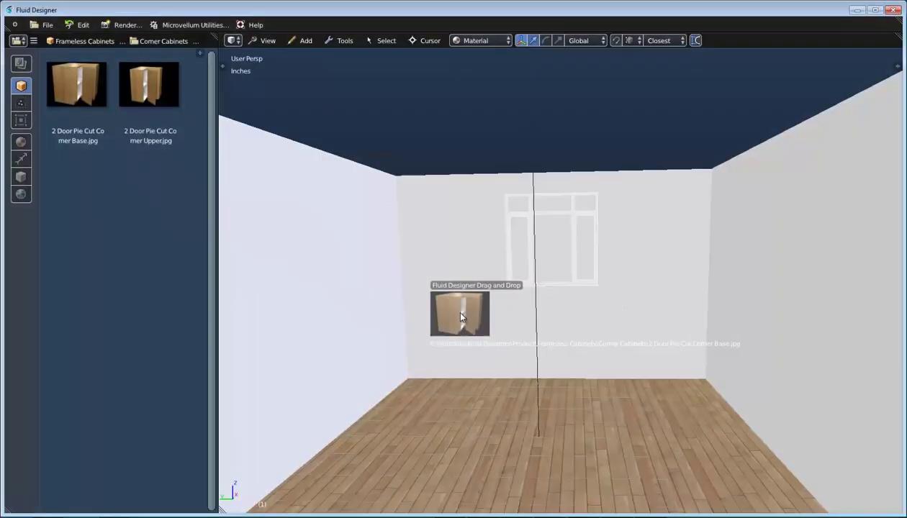
Step: Place 2 Door Pie Cut Corner Base cabinets in the corners of the back wall
{"action": "left_click_drag", "start_coordinate": [450, 310], "coordinate": [462, 317]}
{"action": "left_click", "coordinate": [462, 316]}
{"action": "left_click", "coordinate": [455, 448]}
{"action": "mouse_move", "coordinate": [85, 101]}
{"action": "left_mouse_down"}
{"action": "mouse_move", "coordinate": [407, 233]}
{"action": "mouse_move", "coordinate": [647, 313]}
{"action": "left_mouse_up"}
{"action": "left_click", "coordinate": [720, 347]}
{"action": "left_click", "coordinate": [673, 440]}
Step: Place 2 Door Pie Cut Corner Upper cabinets above the corner base cabinets
{"action": "left_click_drag", "start_coordinate": [148, 84], "coordinate": [435, 228]}
{"action": "left_click", "coordinate": [434, 228]}
{"action": "left_click", "coordinate": [429, 354]}
{"action": "left_click_drag", "start_coordinate": [148, 84], "coordinate": [453, 249]}
{"action": "left_click", "coordinate": [453, 248]}
{"action": "left_click", "coordinate": [382, 281]}
{"action": "left_click", "coordinate": [441, 373]}
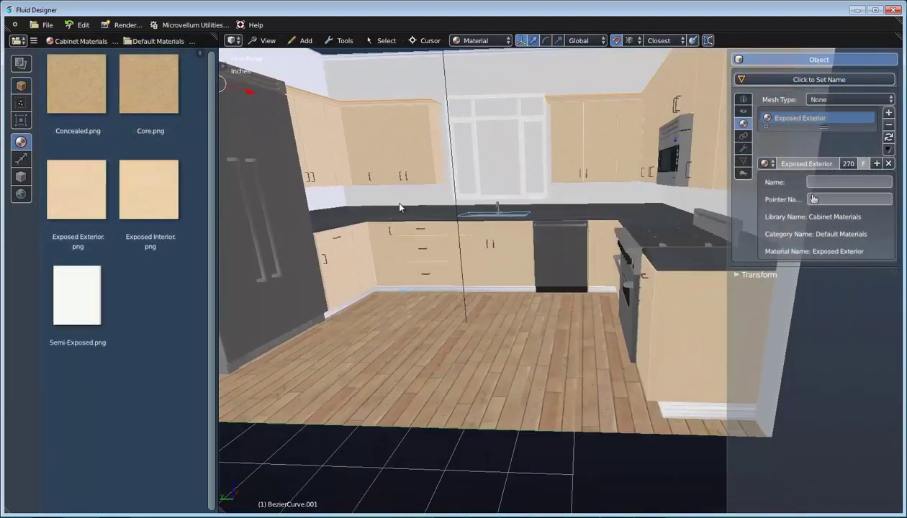
Step: Display the finished kitchen with Rendered viewport shading
{"action": "left_click_drag", "start_coordinate": [400, 208], "coordinate": [602, 339]}
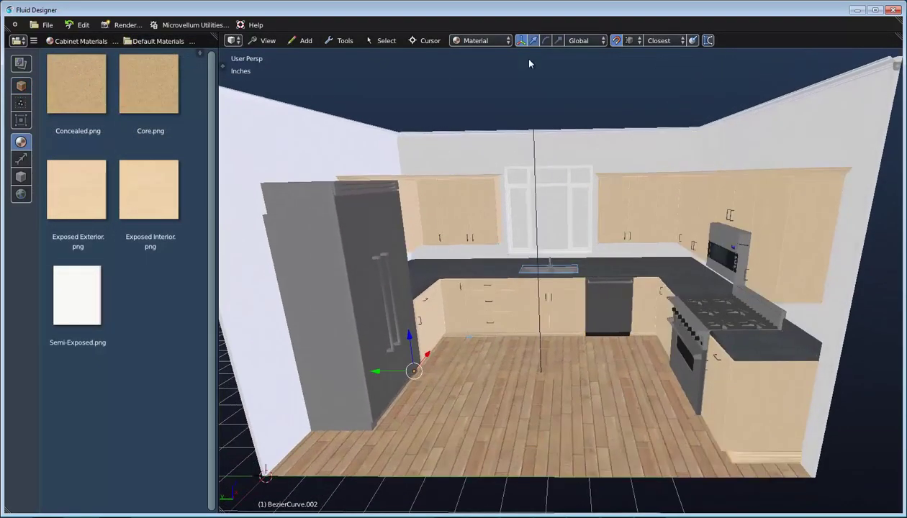
{"action": "left_click", "coordinate": [495, 40]}
{"action": "left_click", "coordinate": [481, 96]}
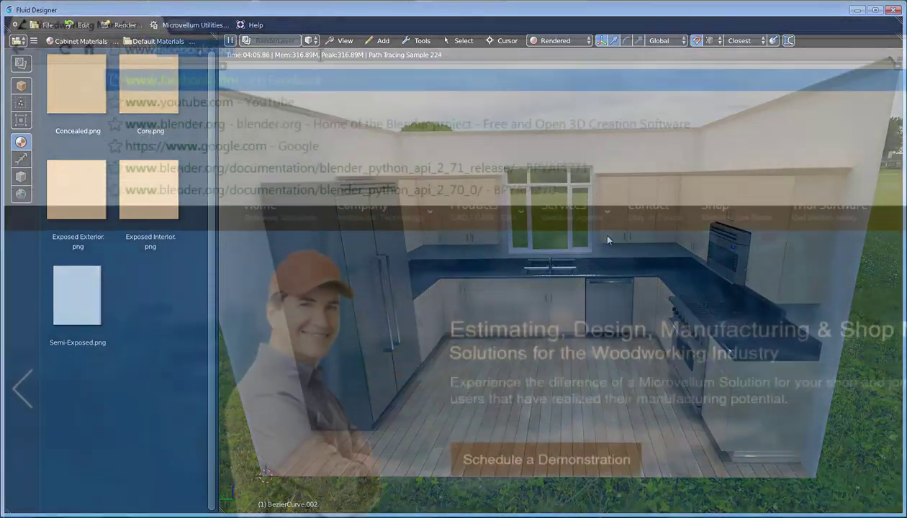
{"action": "type", "text": "microvellum.com"}
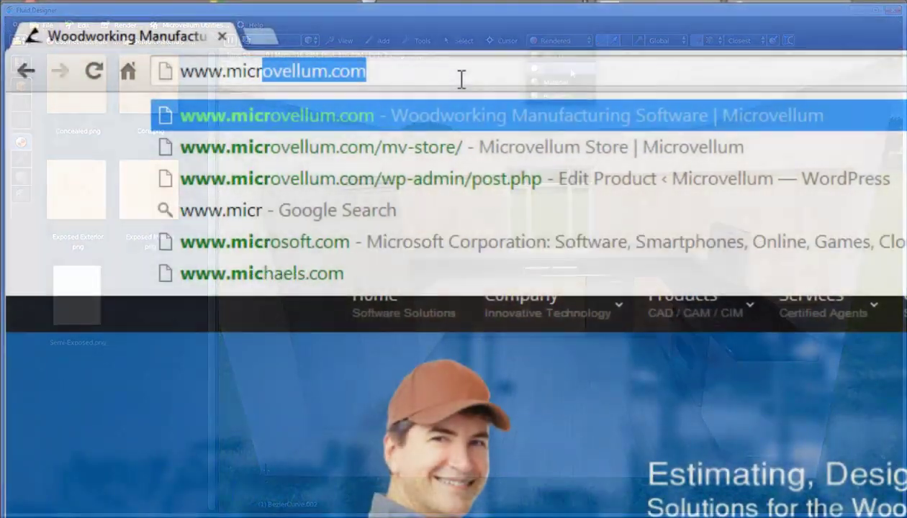
{"action": "key", "text": "Return"}
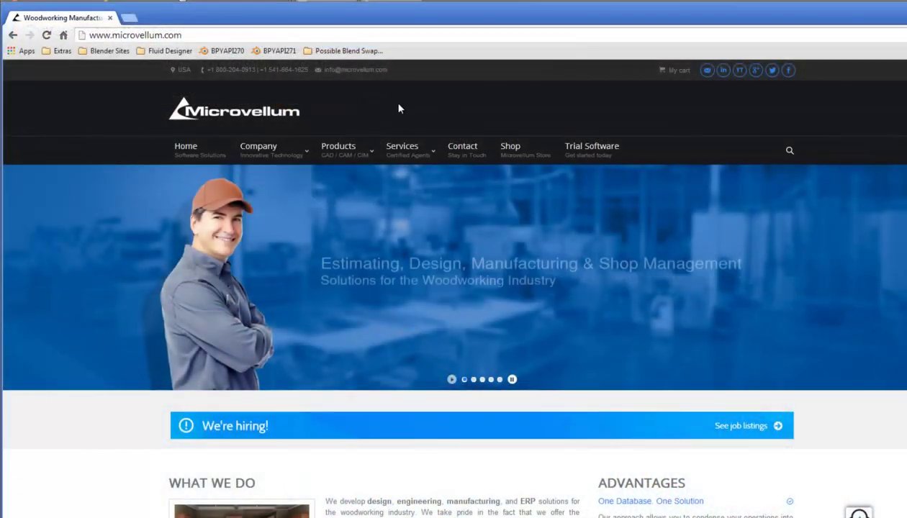
{"action": "left_click", "coordinate": [512, 152]}
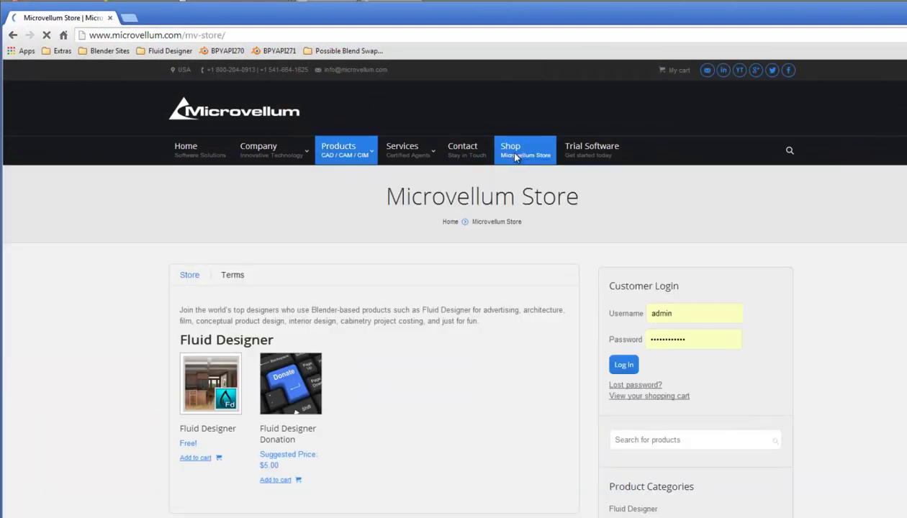
Step: Open the free Fluid Designer product page and add the product to the cart
{"action": "left_click", "coordinate": [209, 382]}
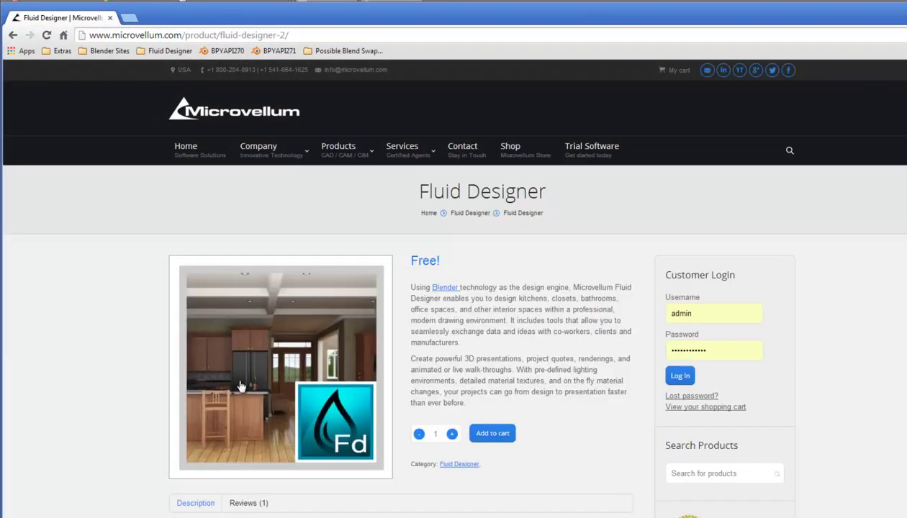
{"action": "scroll", "coordinate": [517, 303], "scroll_direction": "down", "scroll_amount": 2}
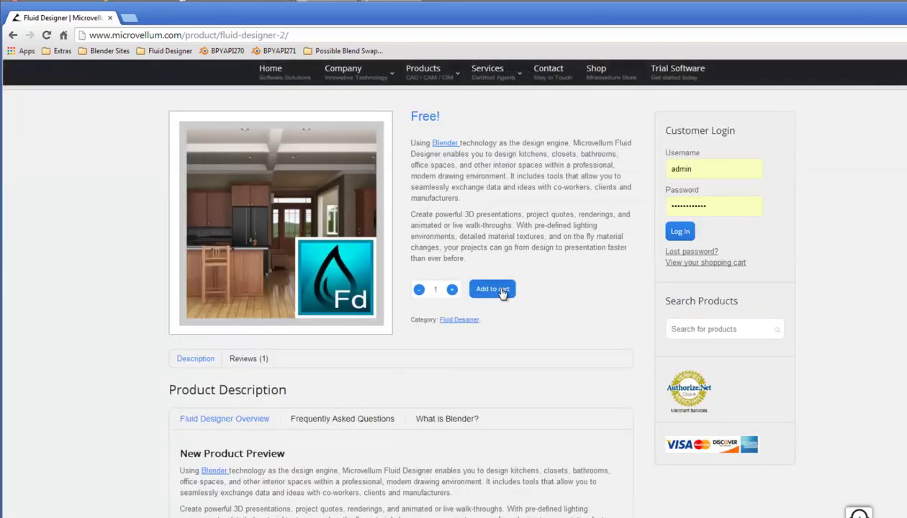
{"action": "left_click", "coordinate": [503, 294]}
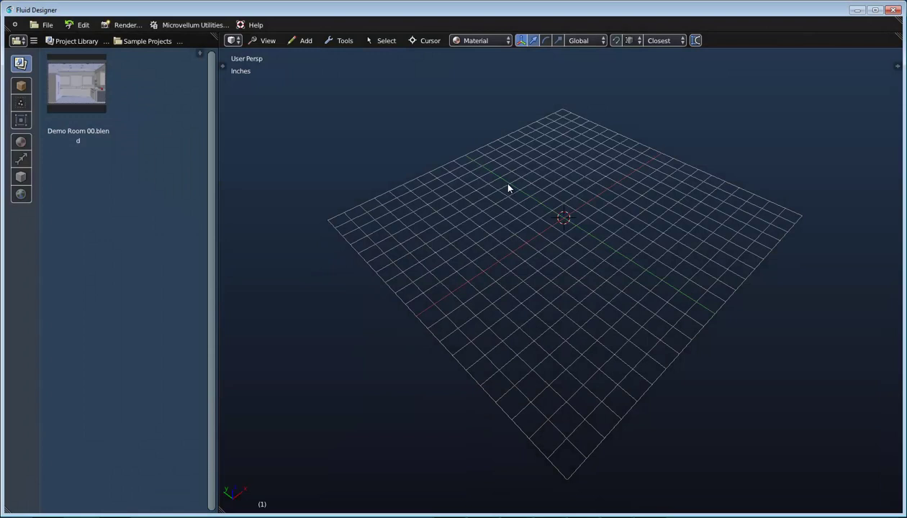
Step: Switch to Fluid Designer and draw a straight wall 120" long and 108" high
{"action": "key", "text": "shift+a"}
{"action": "left_click", "coordinate": [487, 185]}
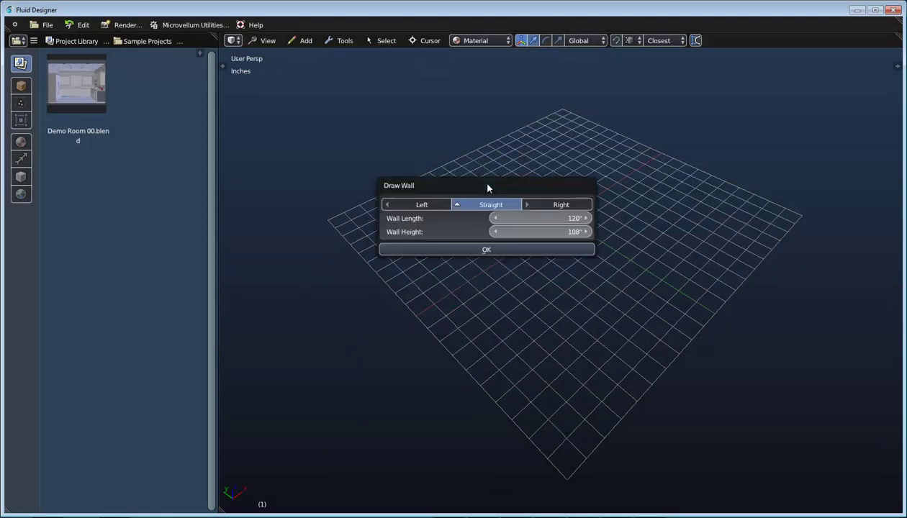
{"action": "left_click", "coordinate": [497, 248]}
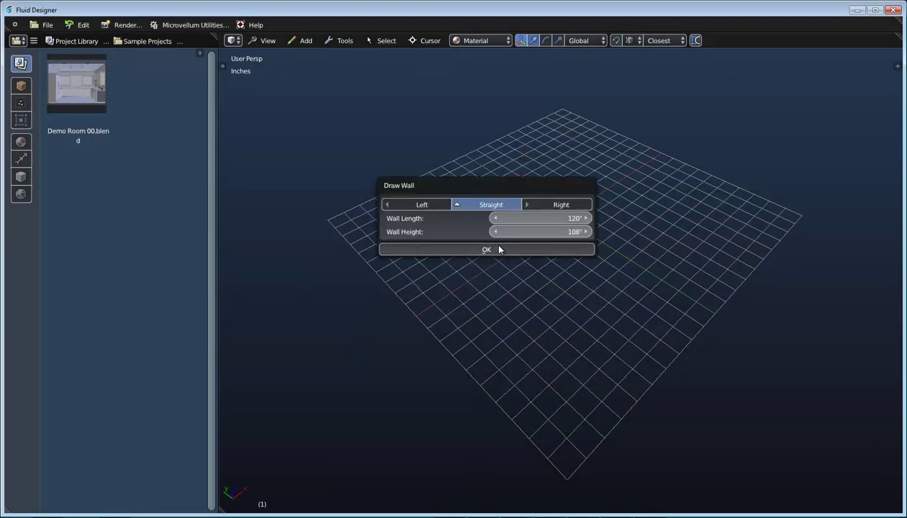
Step: Draw a second wall turning right from the end of the first wall
{"action": "key", "text": "shift+a"}
{"action": "left_click", "coordinate": [565, 321]}
{"action": "left_click", "coordinate": [617, 342]}
{"action": "left_click", "coordinate": [615, 396]}
Step: Add a third wall turning right from the second one, 120" long and 108" high
{"action": "middle_click_drag", "start_coordinate": [614, 373], "coordinate": [550, 331]}
{"action": "key", "text": "shift+a"}
{"action": "left_click", "coordinate": [551, 334]}
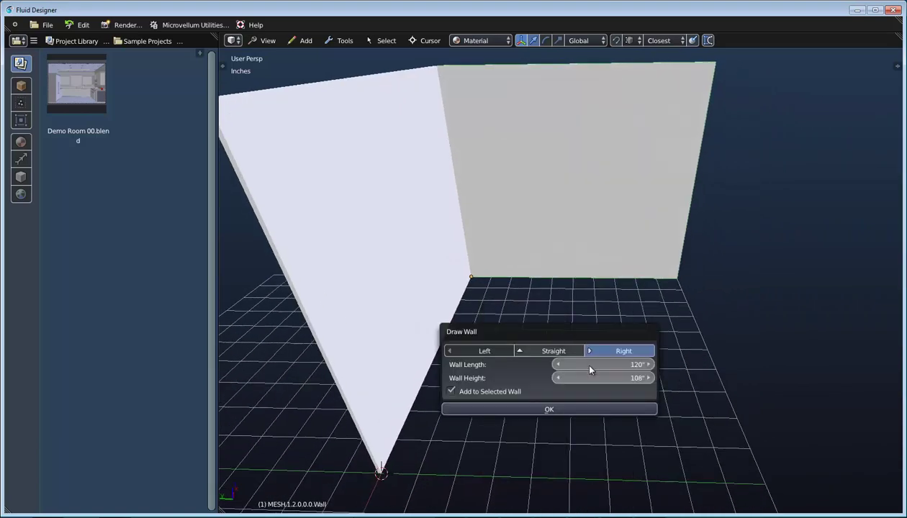
{"action": "left_click", "coordinate": [592, 412]}
Step: Set the back wall's Dimension X to 160"
{"action": "mouse_move", "coordinate": [594, 374]}
{"action": "middle_mouse_down"}
{"action": "mouse_move", "coordinate": [585, 412]}
{"action": "mouse_move", "coordinate": [563, 371]}
{"action": "middle_mouse_up"}
{"action": "middle_click_drag", "start_coordinate": [573, 287], "coordinate": [579, 284]}
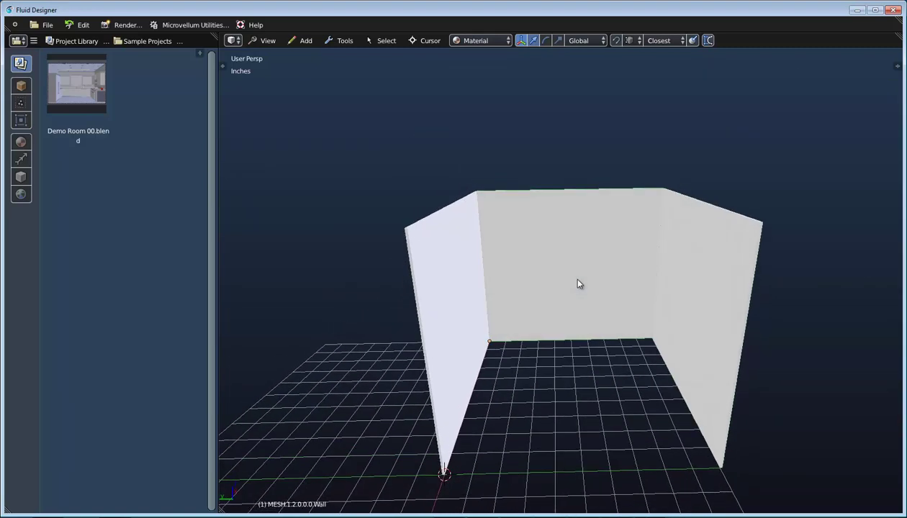
{"action": "right_click", "coordinate": [574, 282]}
{"action": "mouse_move", "coordinate": [623, 317]}
{"action": "left_mouse_down"}
{"action": "mouse_move", "coordinate": [648, 317]}
{"action": "mouse_move", "coordinate": [627, 317]}
{"action": "left_mouse_up"}
{"action": "left_click", "coordinate": [627, 318]}
{"action": "type", "text": "160"}
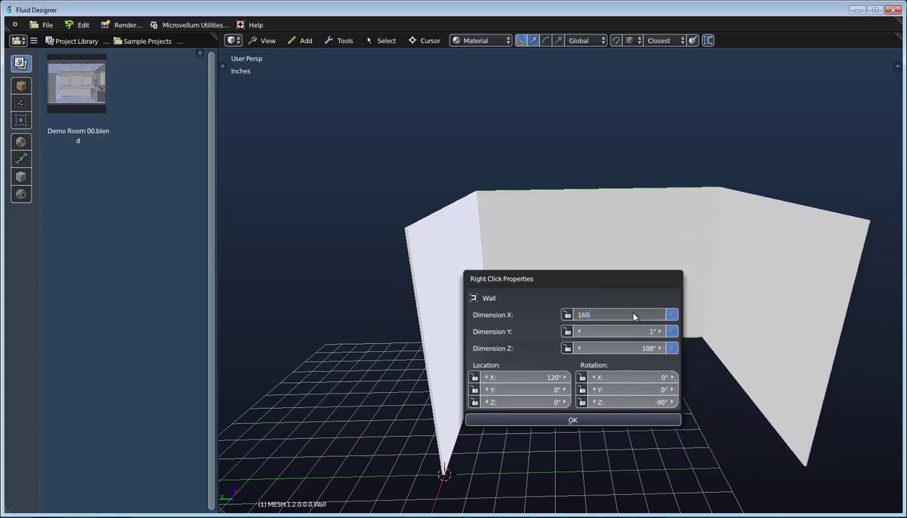
{"action": "key", "text": "Return"}
Step: Create a floor plane between the three walls
{"action": "middle_click_drag", "start_coordinate": [632, 251], "coordinate": [610, 357]}
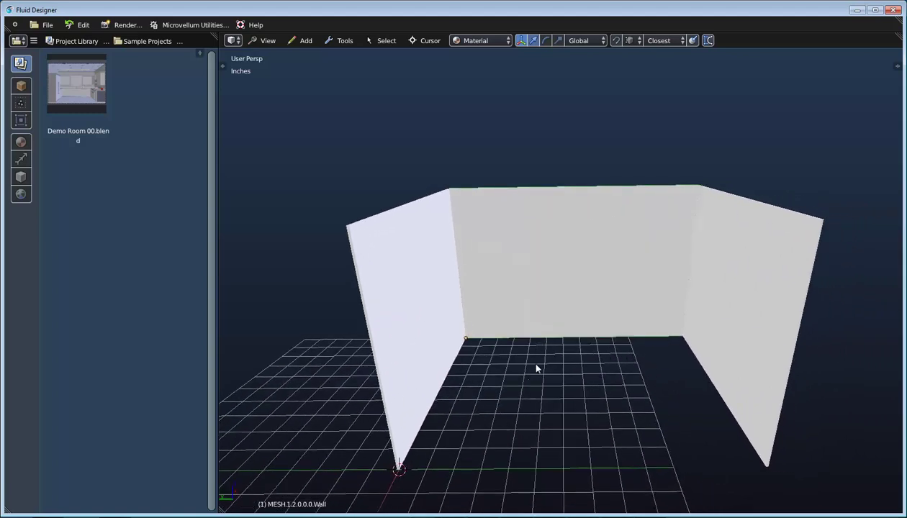
{"action": "key", "text": "shift+a"}
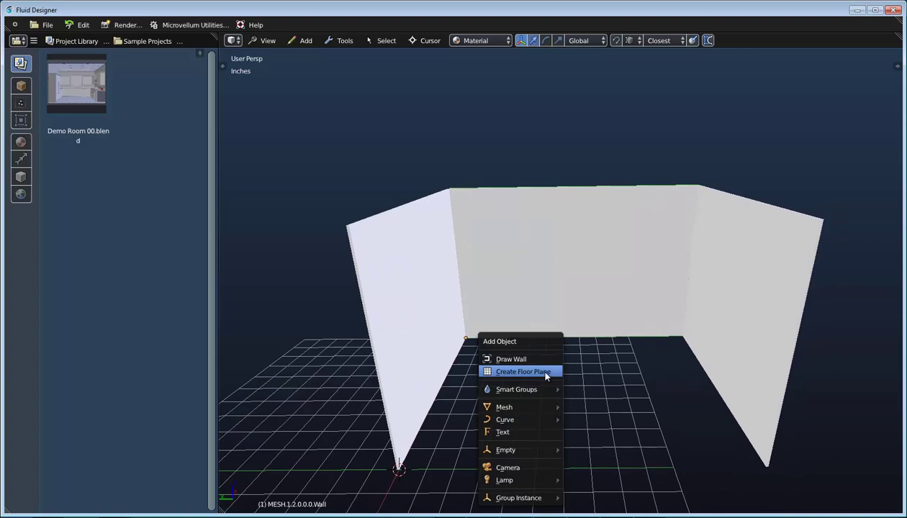
{"action": "left_click", "coordinate": [546, 375]}
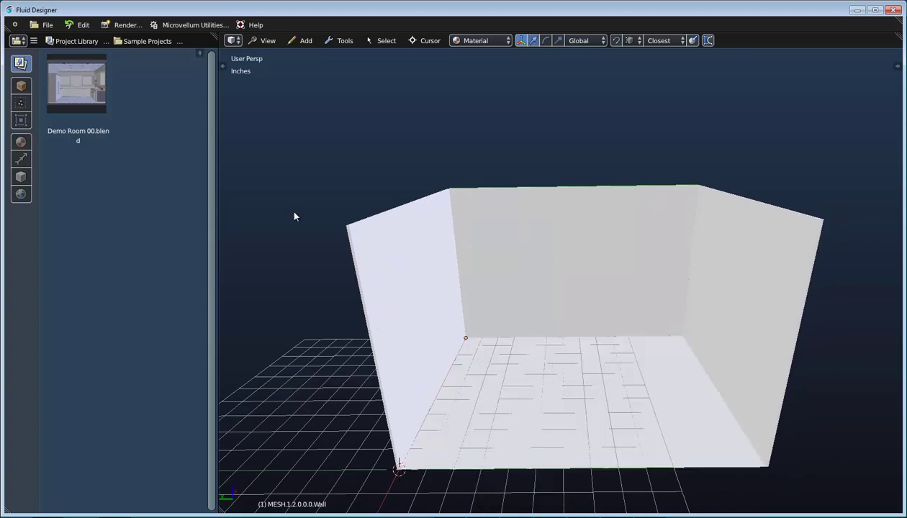
Step: Apply the Hardwood Arrow Cherry flooring from the Interior Materials library to the floor
{"action": "left_click", "coordinate": [20, 142]}
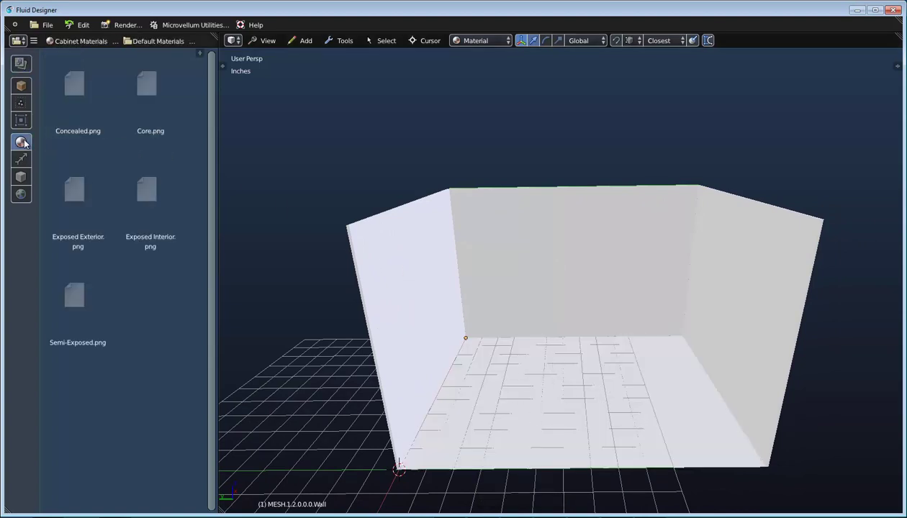
{"action": "left_click", "coordinate": [69, 42]}
{"action": "left_click", "coordinate": [77, 68]}
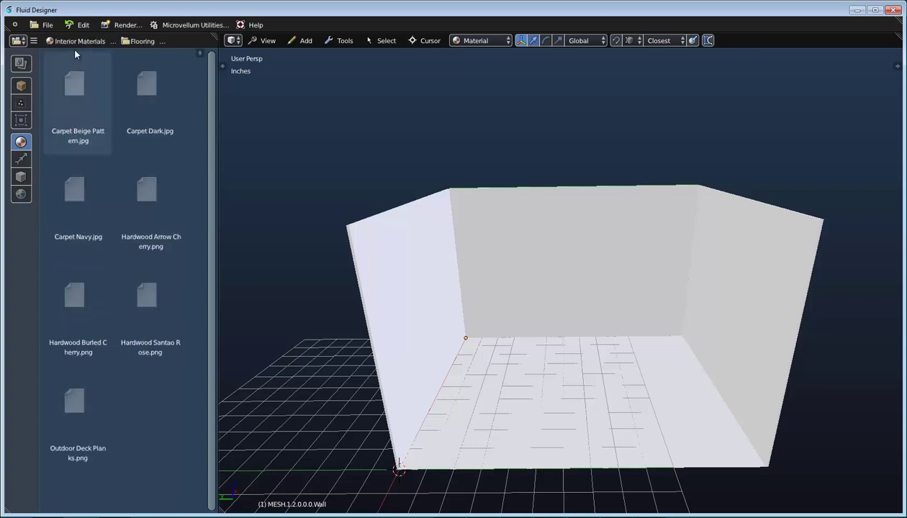
{"action": "left_click_drag", "start_coordinate": [146, 189], "coordinate": [560, 378]}
{"action": "left_click", "coordinate": [559, 381]}
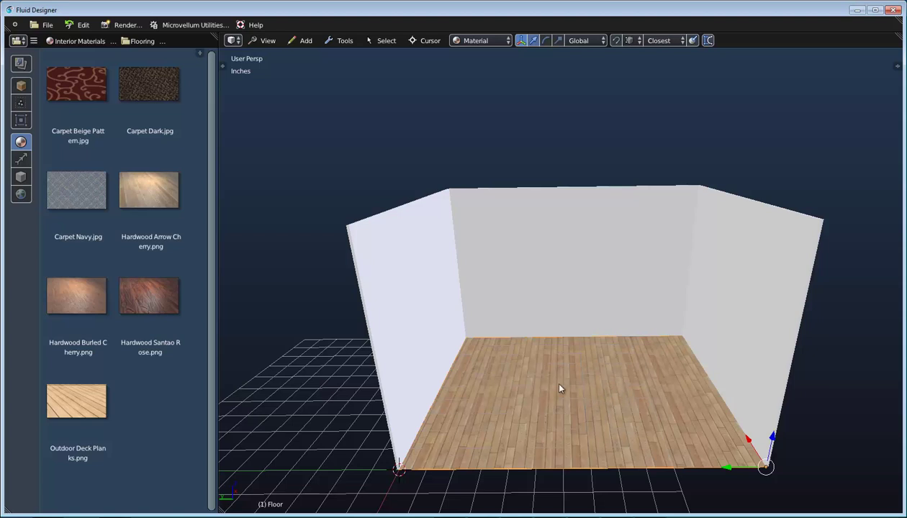
Step: Place a Triple Window with Top Pane from the Wall Components library, centered on the back wall
{"action": "middle_click_drag", "start_coordinate": [579, 390], "coordinate": [565, 386], "text": "shift"}
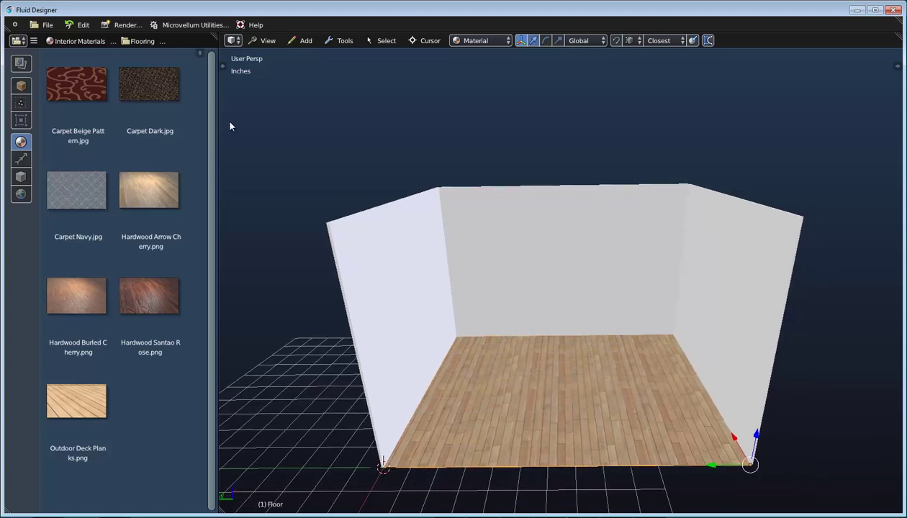
{"action": "left_click", "coordinate": [24, 86]}
{"action": "left_click", "coordinate": [79, 41]}
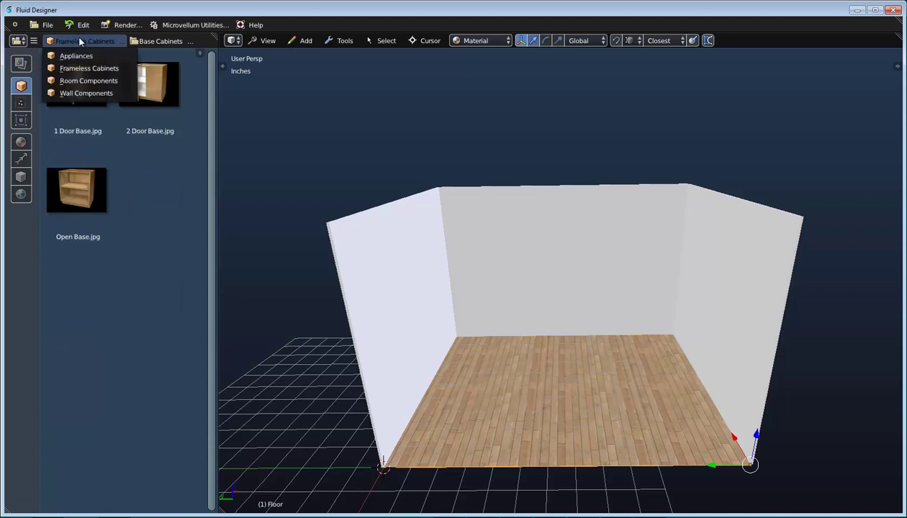
{"action": "left_click", "coordinate": [84, 94]}
{"action": "left_click", "coordinate": [153, 41]}
{"action": "left_click", "coordinate": [160, 81]}
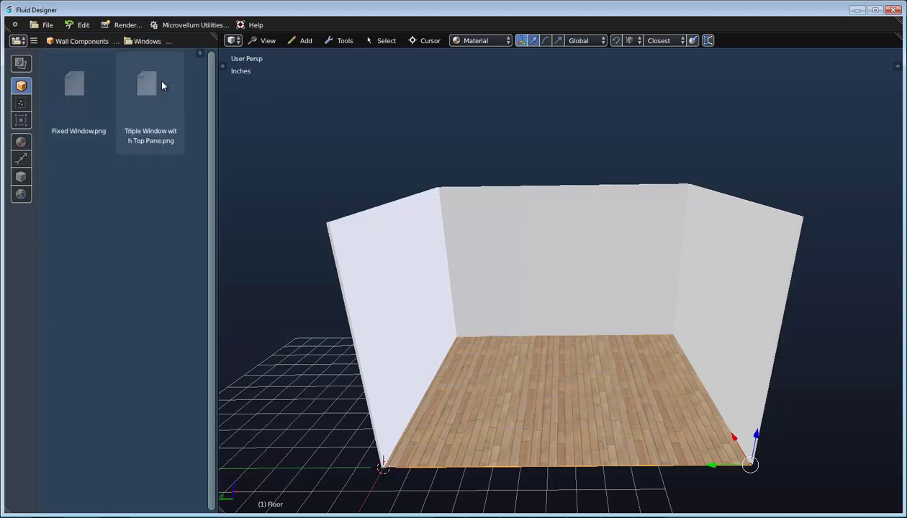
{"action": "left_click_drag", "start_coordinate": [145, 85], "coordinate": [546, 234]}
{"action": "left_click", "coordinate": [547, 262]}
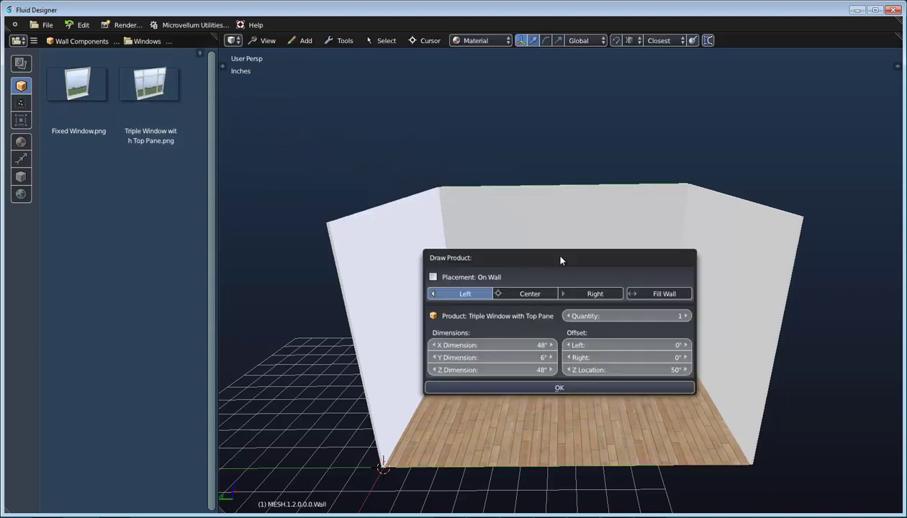
{"action": "left_click", "coordinate": [531, 293]}
{"action": "left_click", "coordinate": [573, 389]}
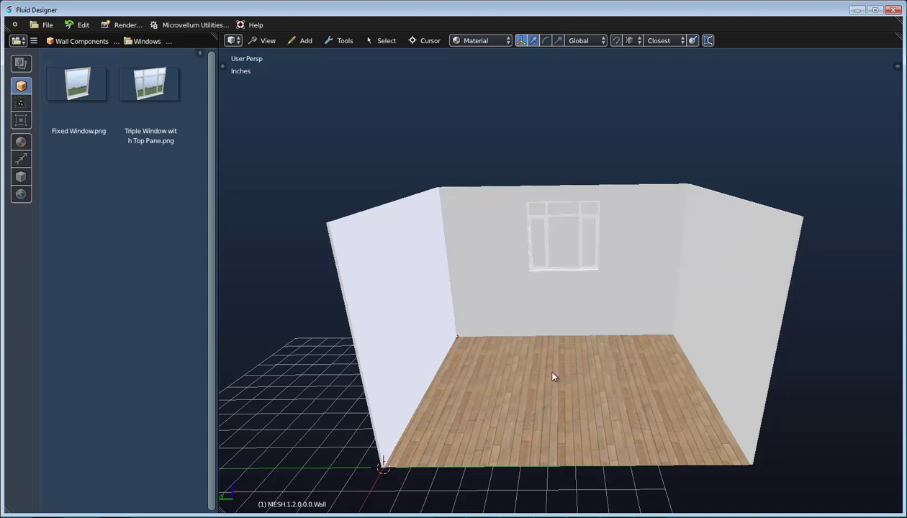
Step: Add a sun lamp and move it above the middle of the room
{"action": "key", "text": "shift+a"}
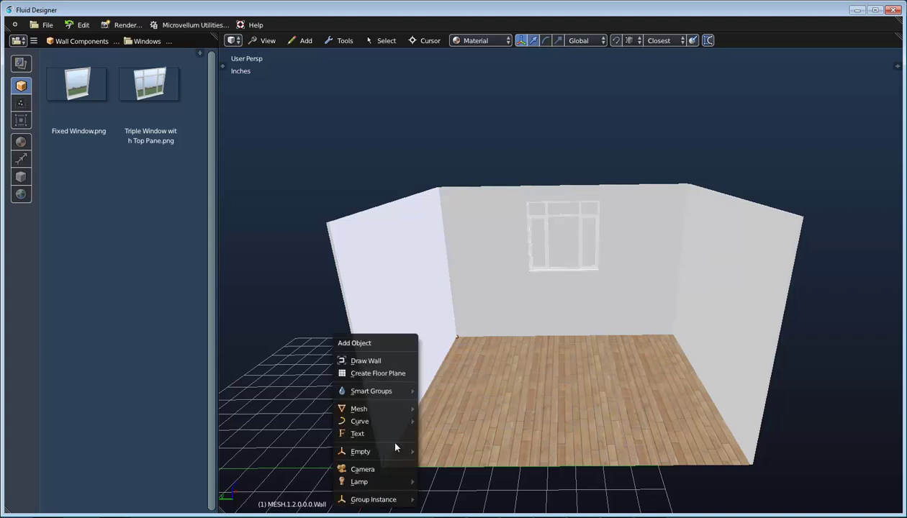
{"action": "mouse_move", "coordinate": [403, 482]}
{"action": "left_click", "coordinate": [441, 457]}
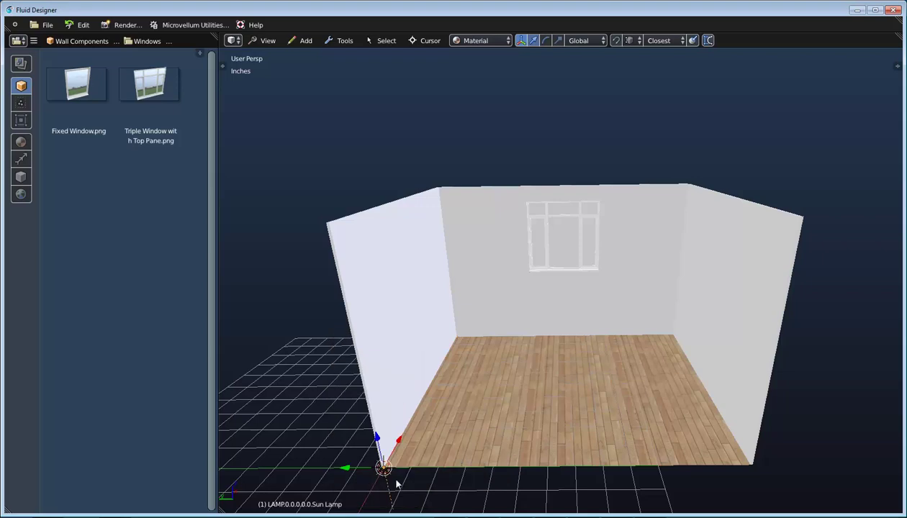
{"action": "key", "text": "g"}
{"action": "left_click", "coordinate": [560, 74]}
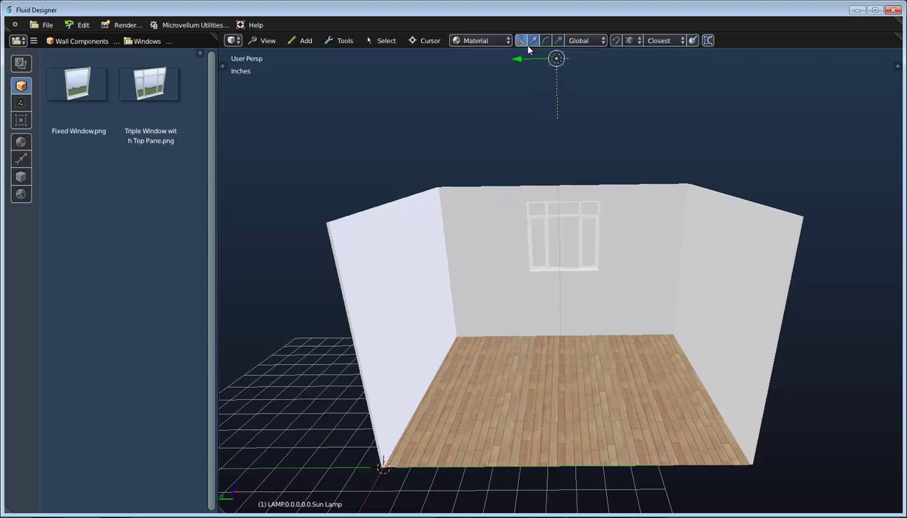
Step: Set the viewport shading to Rendered and apply the Field.jpg sky as the scene's environment
{"action": "left_click", "coordinate": [489, 44]}
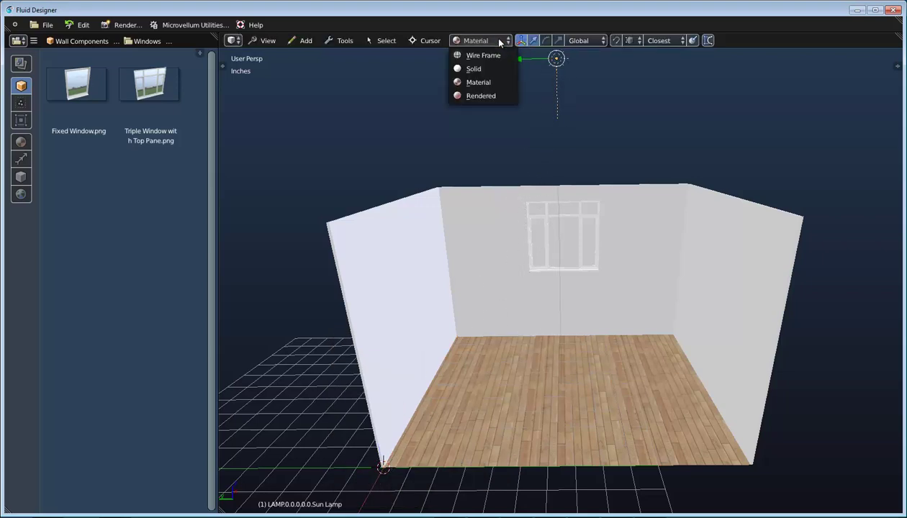
{"action": "left_click", "coordinate": [491, 93]}
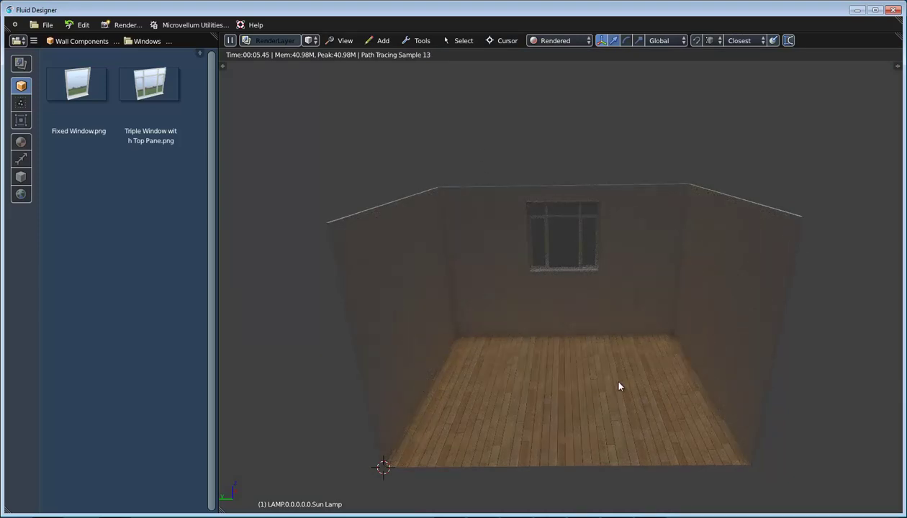
{"action": "left_click", "coordinate": [22, 196]}
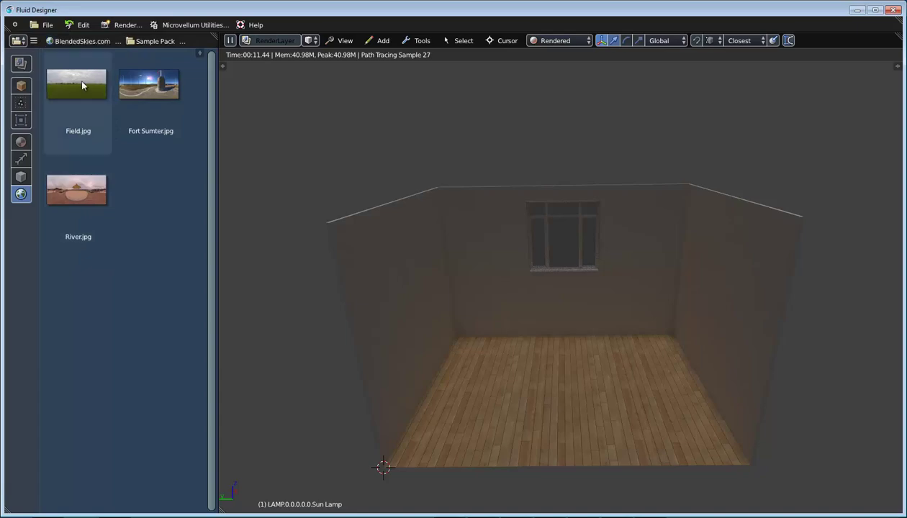
{"action": "left_click_drag", "start_coordinate": [76, 90], "coordinate": [321, 123]}
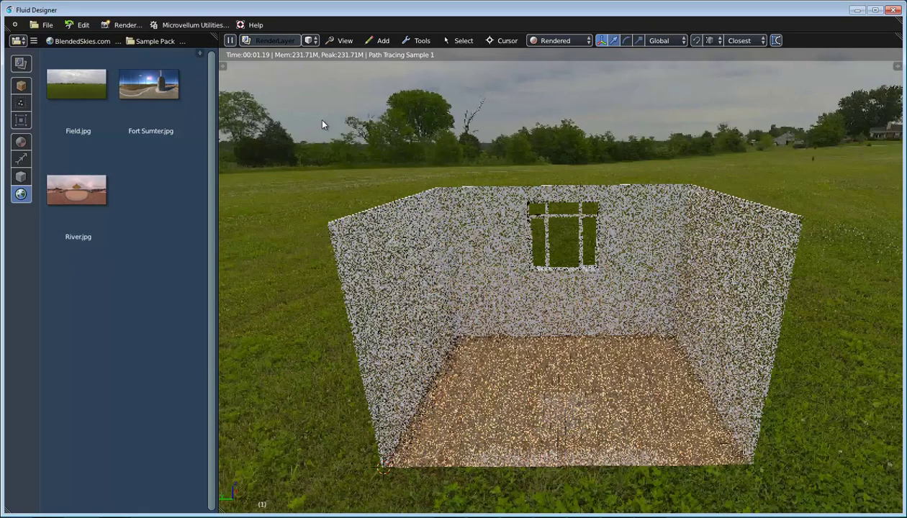
Step: From a closer view inside the room, return the viewport shading to Material and open the product library
{"action": "middle_click_drag", "start_coordinate": [526, 306], "coordinate": [569, 294]}
{"action": "scroll", "coordinate": [576, 294], "scroll_direction": "up", "scroll_amount": 8}
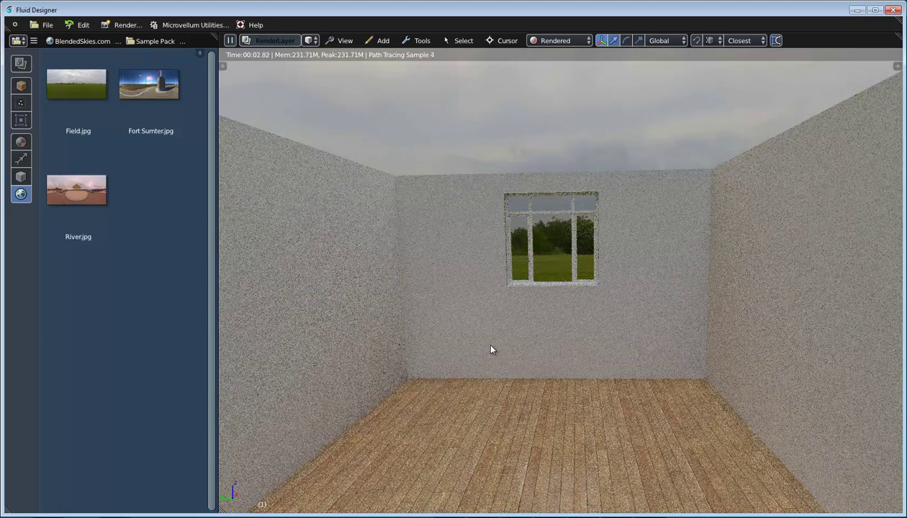
{"action": "left_click", "coordinate": [557, 41]}
{"action": "left_click", "coordinate": [566, 81]}
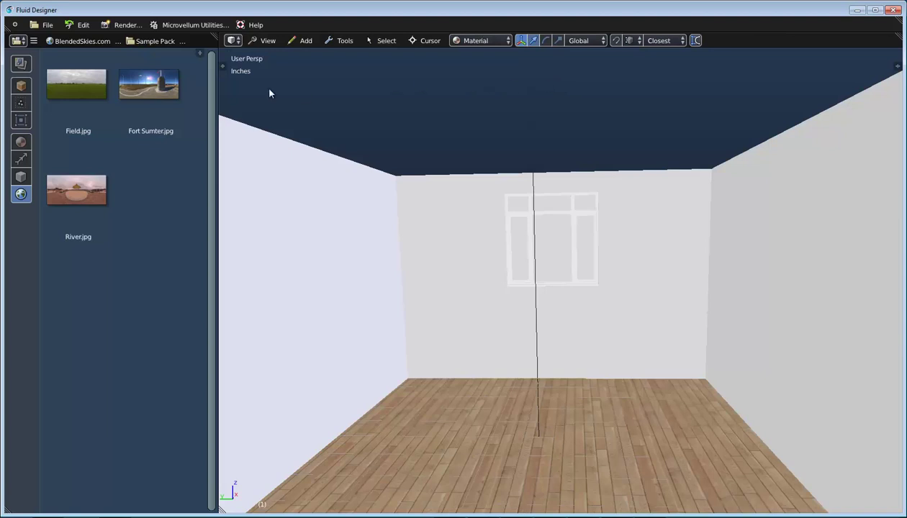
{"action": "left_click", "coordinate": [21, 86]}
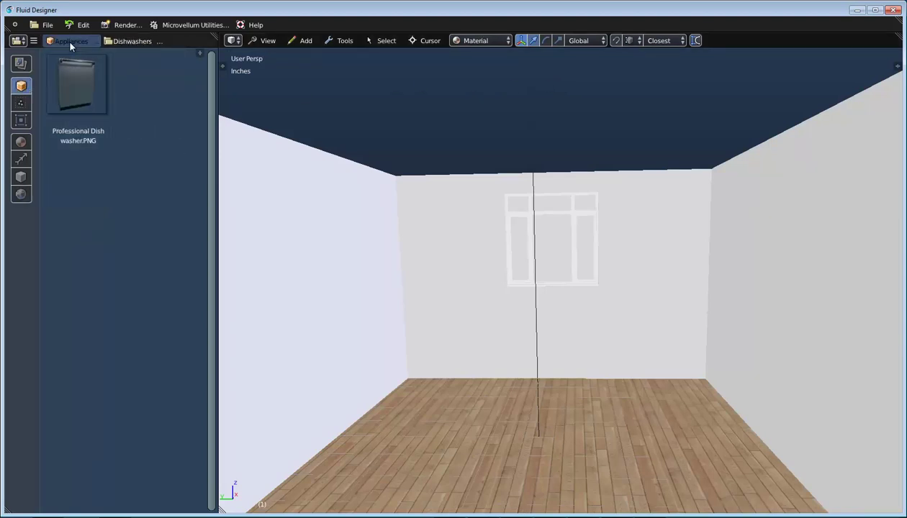
Step: Place a 2 Door Pie Cut Corner Base from the Frameless Cabinets library's Corner Cabinets at the left end of the back wall
{"action": "left_click", "coordinate": [68, 40]}
{"action": "left_click", "coordinate": [77, 67]}
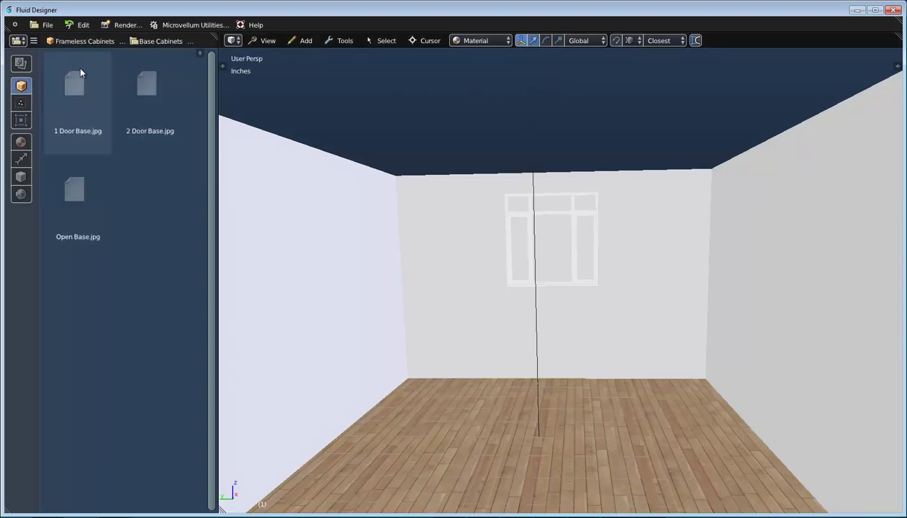
{"action": "left_click", "coordinate": [155, 41]}
{"action": "left_click", "coordinate": [165, 70]}
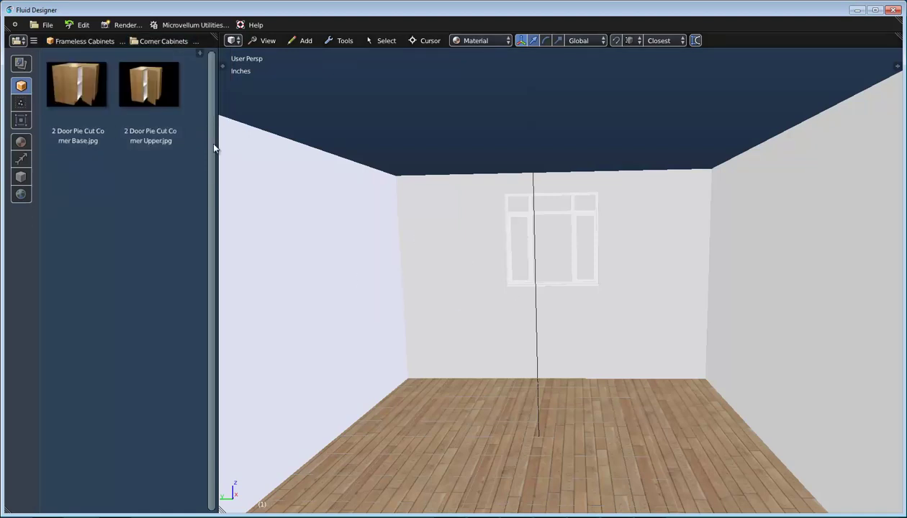
{"action": "mouse_move", "coordinate": [148, 86]}
{"action": "left_mouse_down"}
{"action": "mouse_move", "coordinate": [144, 171]}
{"action": "mouse_move", "coordinate": [377, 288]}
{"action": "mouse_move", "coordinate": [449, 318]}
{"action": "mouse_move", "coordinate": [462, 313]}
{"action": "left_mouse_up"}
{"action": "left_click", "coordinate": [462, 312]}
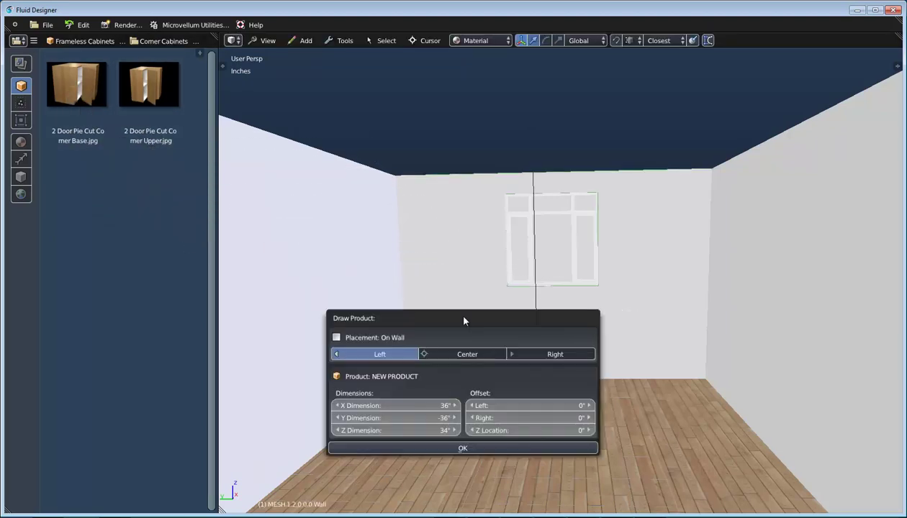
{"action": "left_click", "coordinate": [461, 448]}
Step: Place another 2 Door Pie Cut Corner Base at the right end of the back wall
{"action": "mouse_move", "coordinate": [79, 85]}
{"action": "left_mouse_down"}
{"action": "mouse_move", "coordinate": [108, 86]}
{"action": "mouse_move", "coordinate": [468, 255]}
{"action": "mouse_move", "coordinate": [640, 309]}
{"action": "mouse_move", "coordinate": [652, 321]}
{"action": "left_mouse_up"}
{"action": "left_click", "coordinate": [652, 320]}
{"action": "left_click", "coordinate": [693, 347]}
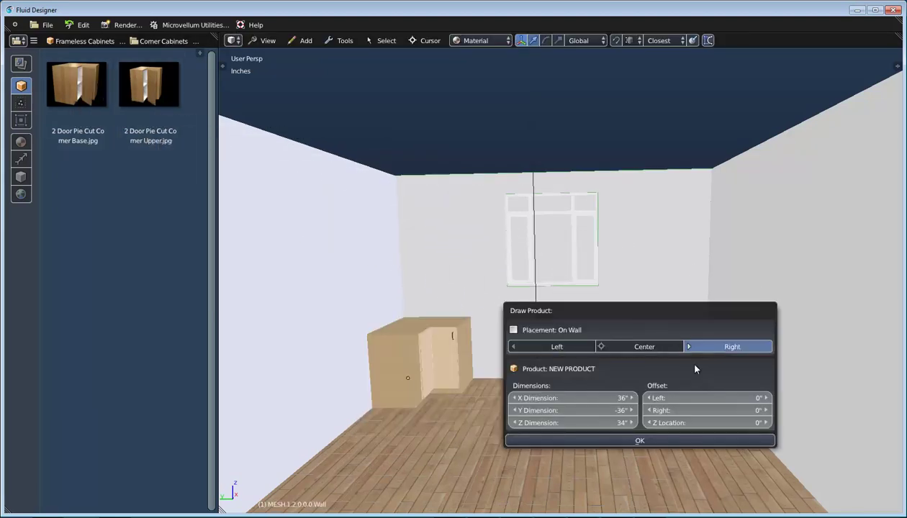
{"action": "left_click", "coordinate": [688, 443]}
Step: Place a 2 Door Pie Cut Corner Upper at the right end of the back wall and another at its left end
{"action": "mouse_move", "coordinate": [149, 85]}
{"action": "left_mouse_down"}
{"action": "mouse_move", "coordinate": [416, 228]}
{"action": "mouse_move", "coordinate": [428, 223]}
{"action": "left_mouse_up"}
{"action": "left_click", "coordinate": [427, 223]}
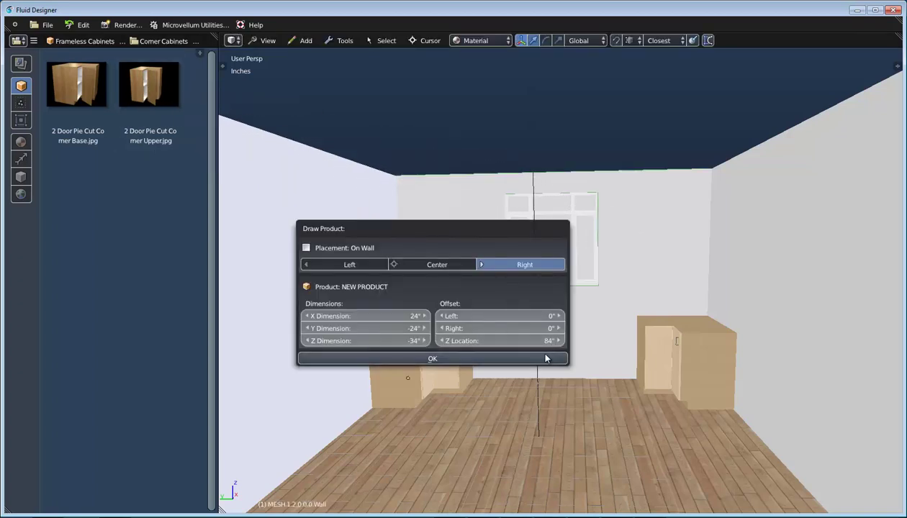
{"action": "left_click", "coordinate": [494, 357]}
{"action": "mouse_move", "coordinate": [148, 85]}
{"action": "left_mouse_down"}
{"action": "mouse_move", "coordinate": [293, 173]}
{"action": "mouse_move", "coordinate": [435, 240]}
{"action": "left_mouse_up"}
{"action": "left_click", "coordinate": [436, 245]}
{"action": "left_click", "coordinate": [373, 280]}
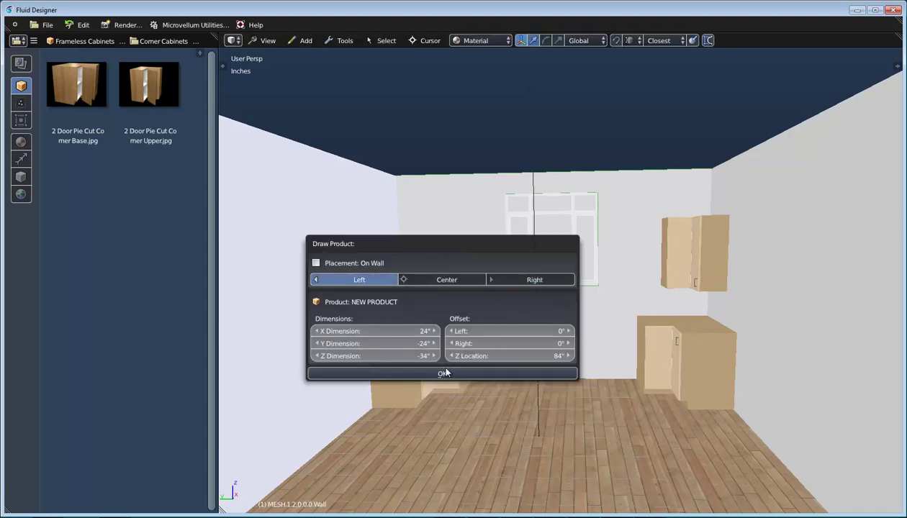
{"action": "key", "text": "Return"}
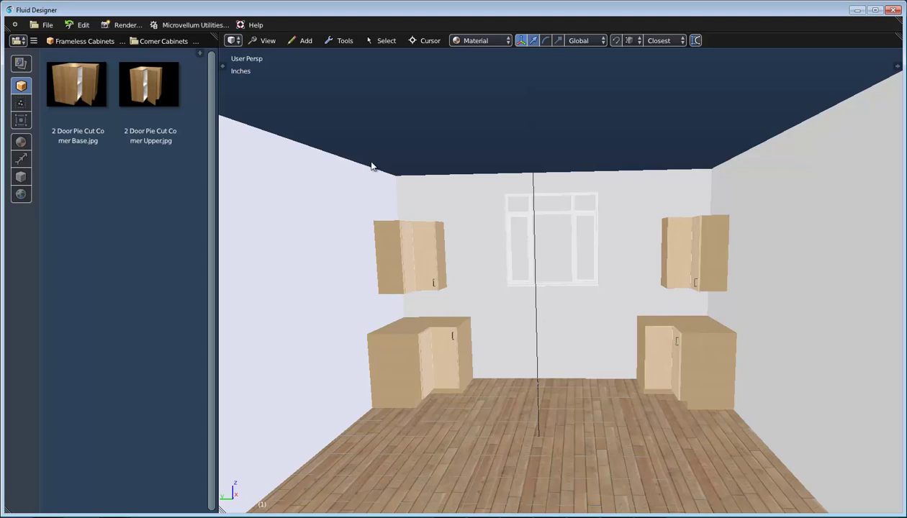
Step: Place a 2 Door Sink Base w False Front from Sink Cabinets, centered under the back wall's window
{"action": "left_click", "coordinate": [154, 42]}
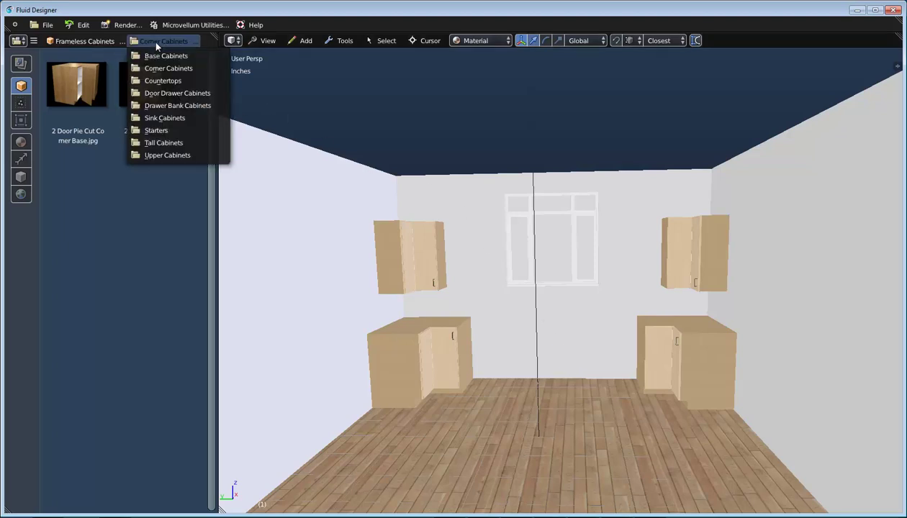
{"action": "left_click", "coordinate": [167, 119]}
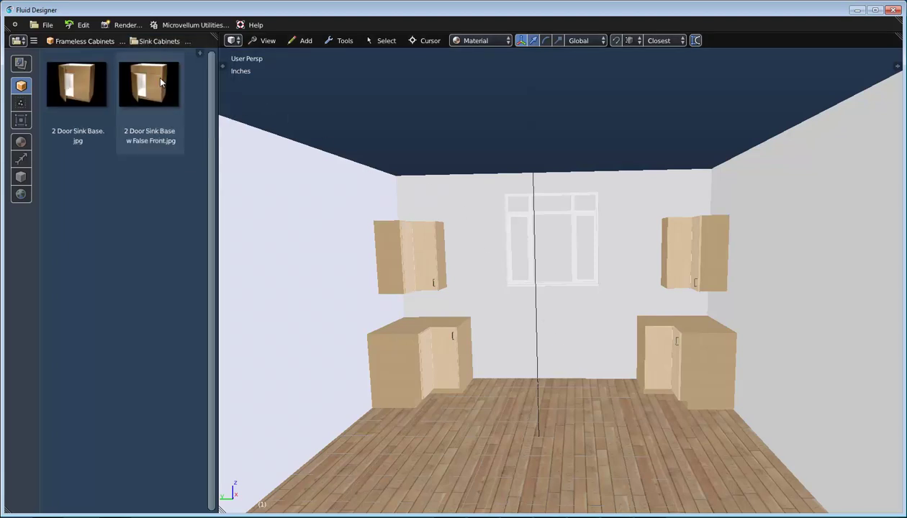
{"action": "left_click_drag", "start_coordinate": [146, 98], "coordinate": [555, 256]}
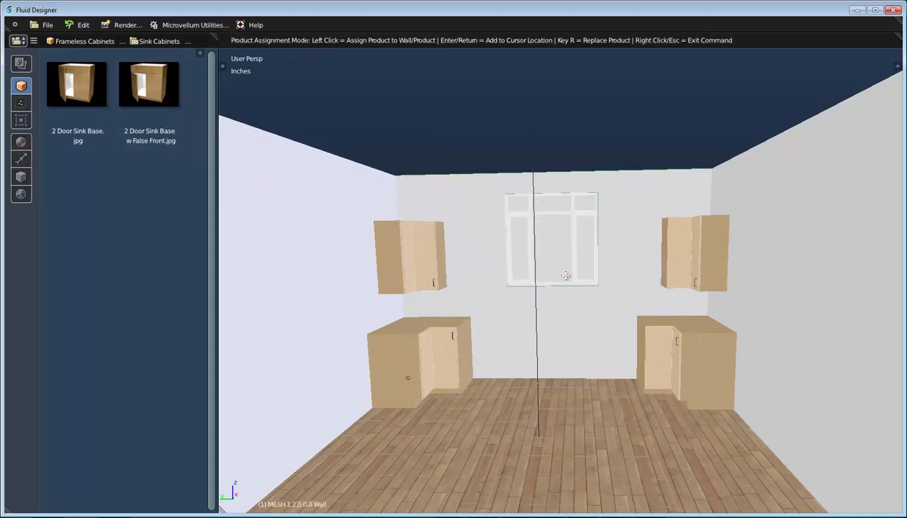
{"action": "left_click", "coordinate": [566, 257]}
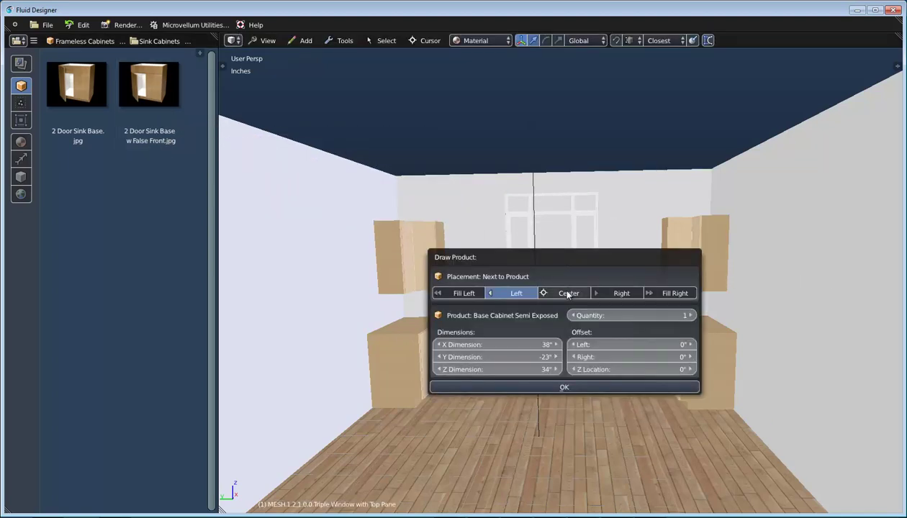
{"action": "left_click", "coordinate": [567, 294]}
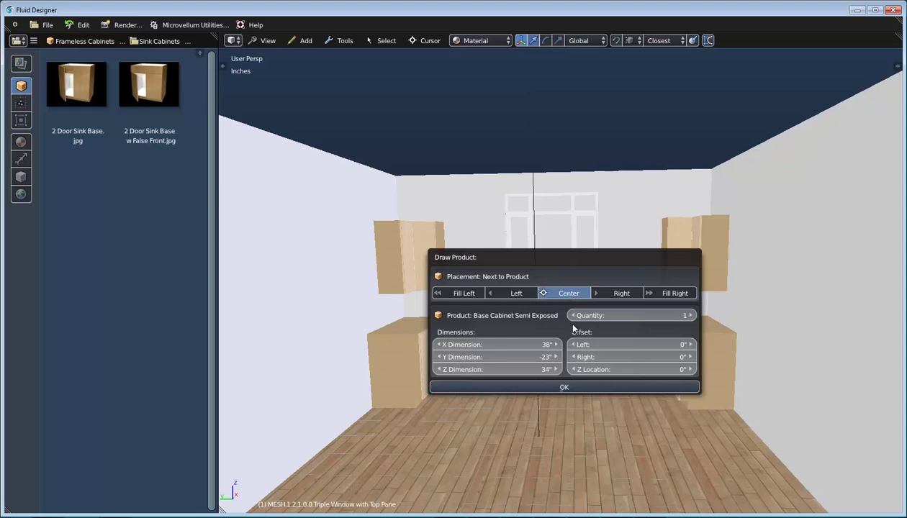
{"action": "left_click", "coordinate": [564, 388]}
{"action": "middle_click_drag", "start_coordinate": [567, 356], "coordinate": [539, 340]}
{"action": "scroll", "coordinate": [559, 365], "scroll_direction": "down", "scroll_amount": 1}
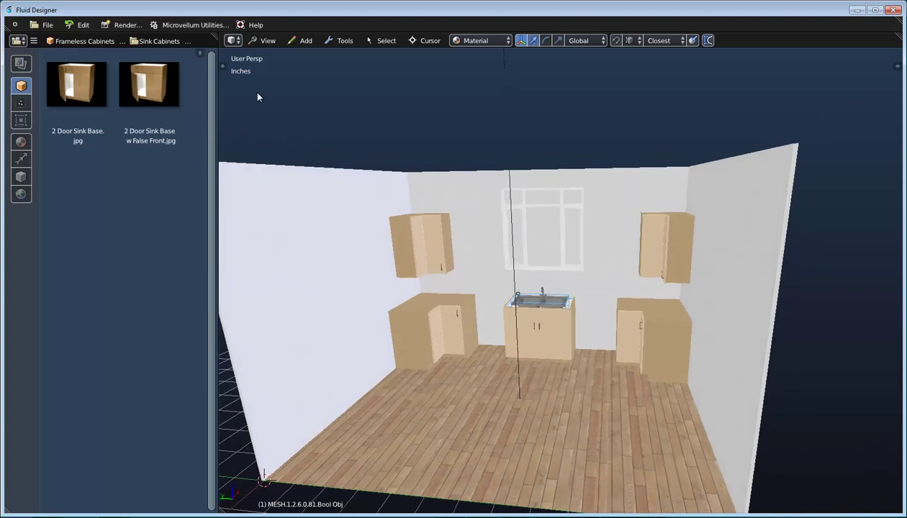
Step: Place a Professional Dishwasher from the Appliances library directly to the right of the sink base
{"action": "left_click", "coordinate": [92, 38]}
{"action": "left_click", "coordinate": [89, 54]}
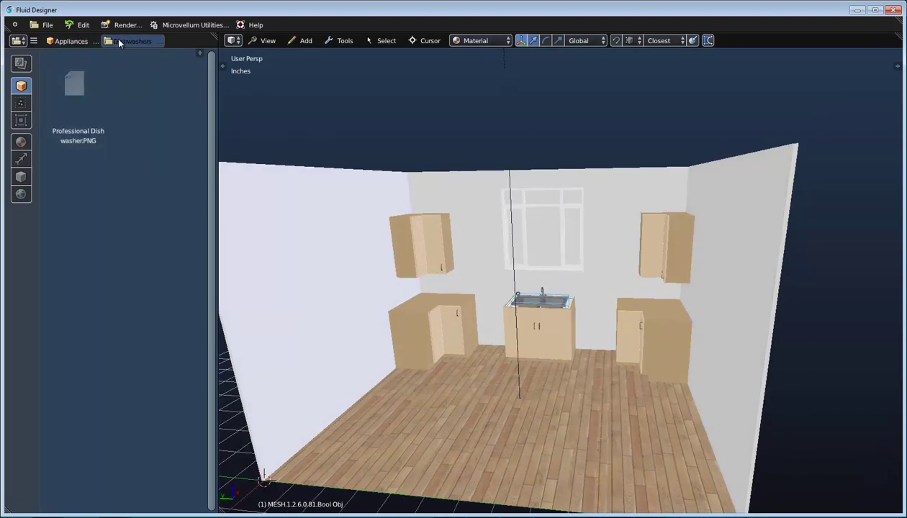
{"action": "left_click_drag", "start_coordinate": [73, 81], "coordinate": [555, 338]}
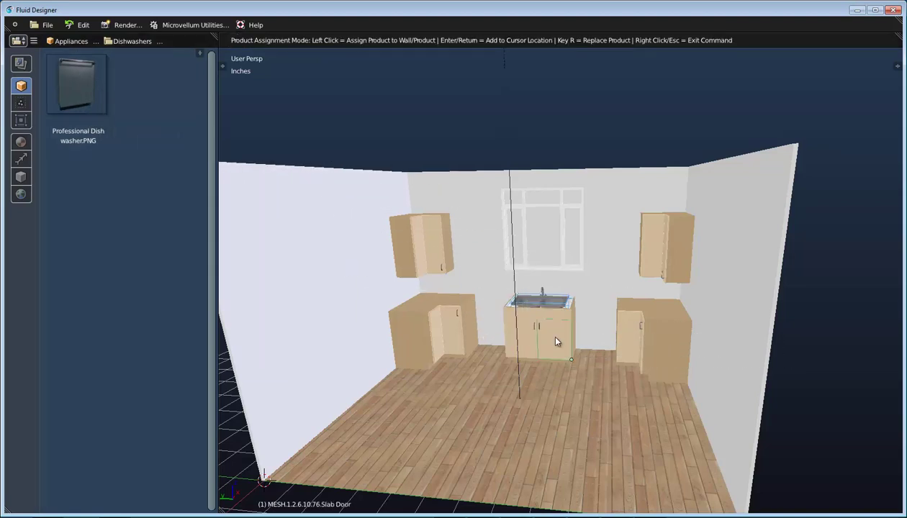
{"action": "left_click", "coordinate": [555, 341]}
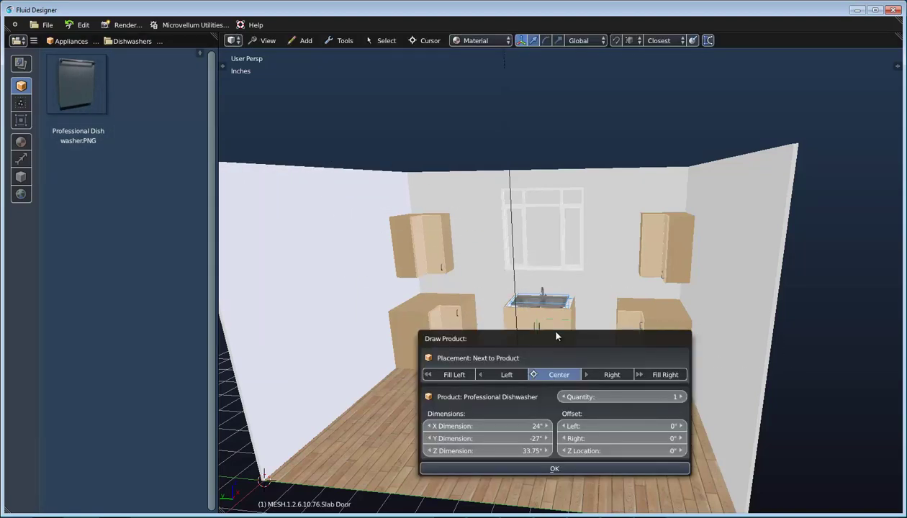
{"action": "left_click", "coordinate": [605, 375]}
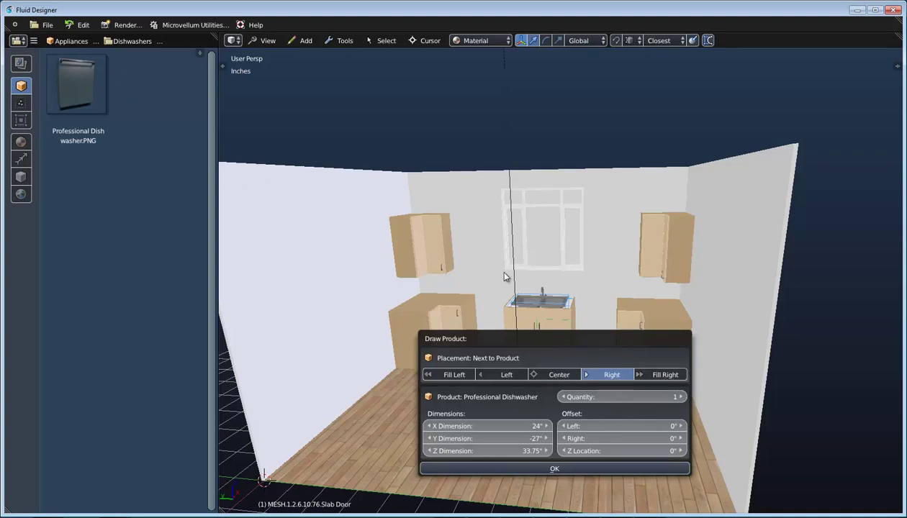
{"action": "left_click", "coordinate": [591, 469]}
Step: Change the dishwasher's X location to shift it slightly away from the sink base along the back wall
{"action": "scroll", "coordinate": [600, 325], "scroll_direction": "up", "scroll_amount": 8}
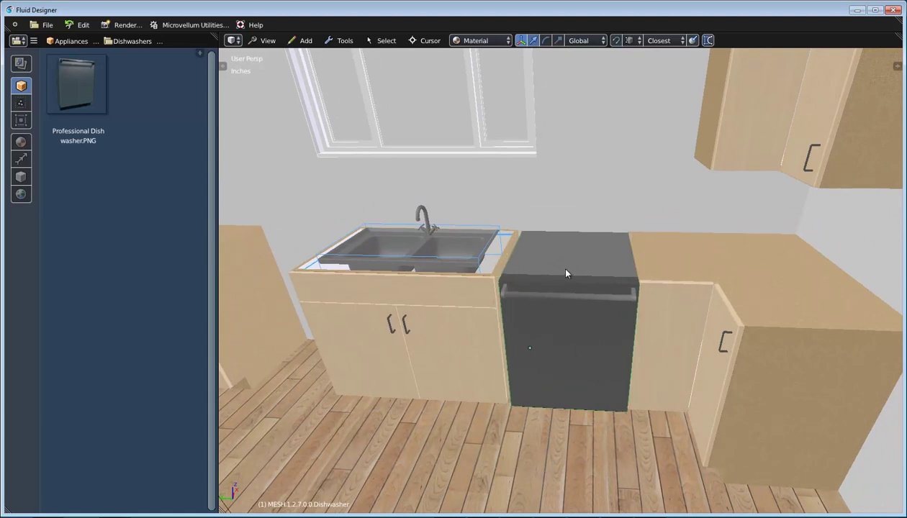
{"action": "scroll", "coordinate": [566, 281], "scroll_direction": "down", "scroll_amount": 2}
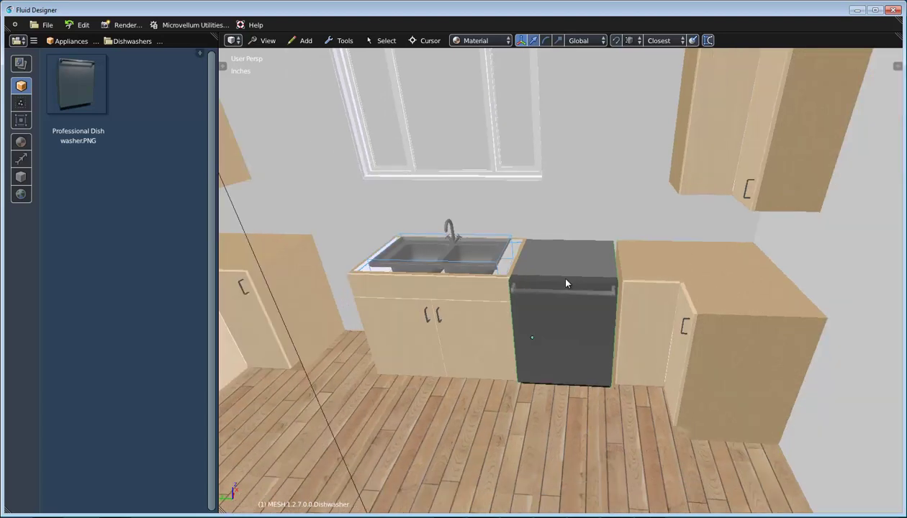
{"action": "right_click", "coordinate": [517, 290]}
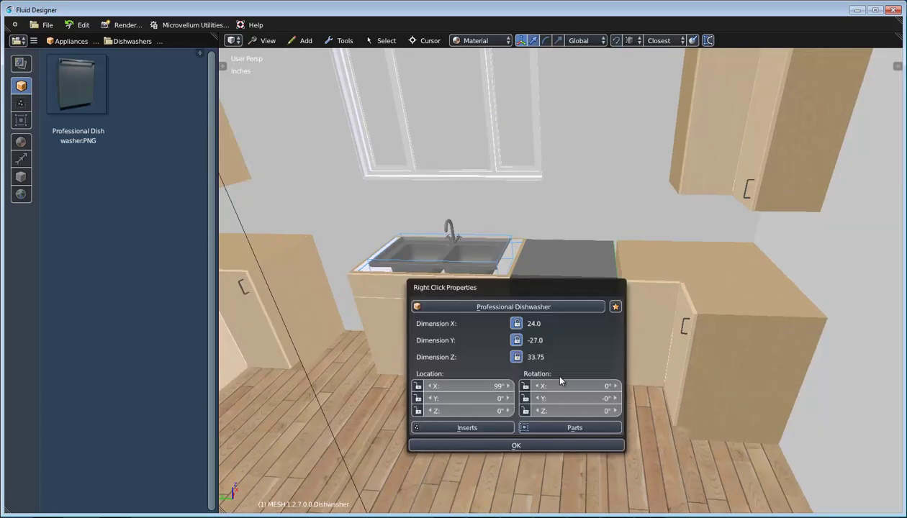
{"action": "left_click", "coordinate": [462, 391]}
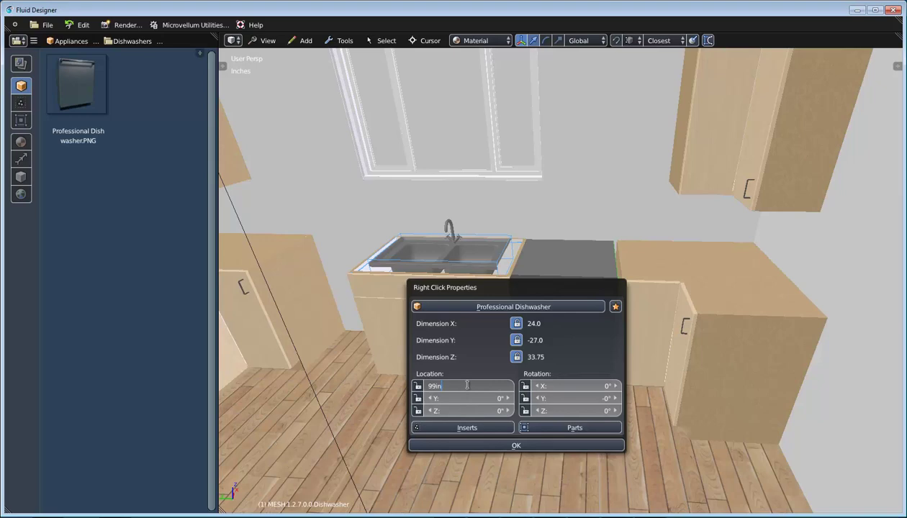
{"action": "type", "text": "9"}
{"action": "key", "text": "Return"}
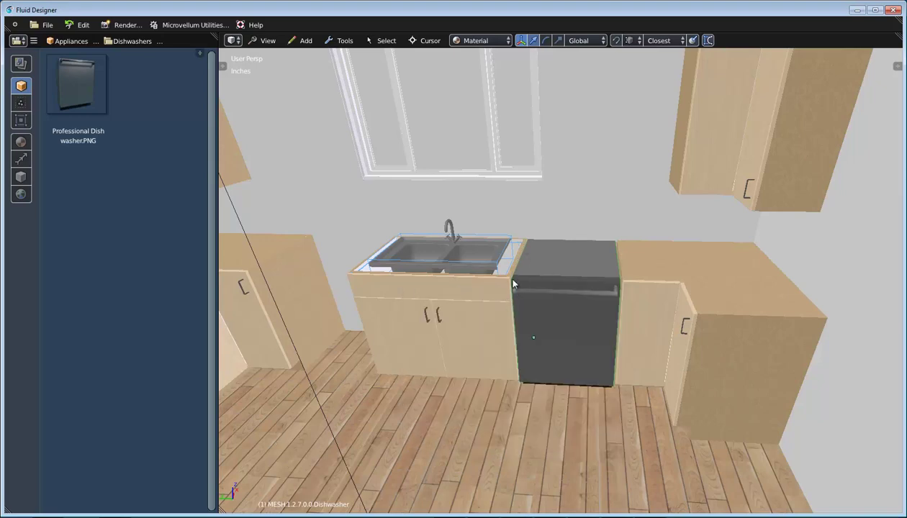
Step: Place a 42 inch Side-by-Side Refrigerator from the Refrigerators category on the left wall with Left placement
{"action": "scroll", "coordinate": [504, 344], "scroll_direction": "down", "scroll_amount": 3}
{"action": "middle_click_drag", "start_coordinate": [504, 348], "coordinate": [531, 279], "text": "shift"}
{"action": "scroll", "coordinate": [562, 306], "scroll_direction": "down", "scroll_amount": 1}
{"action": "left_click", "coordinate": [131, 41]}
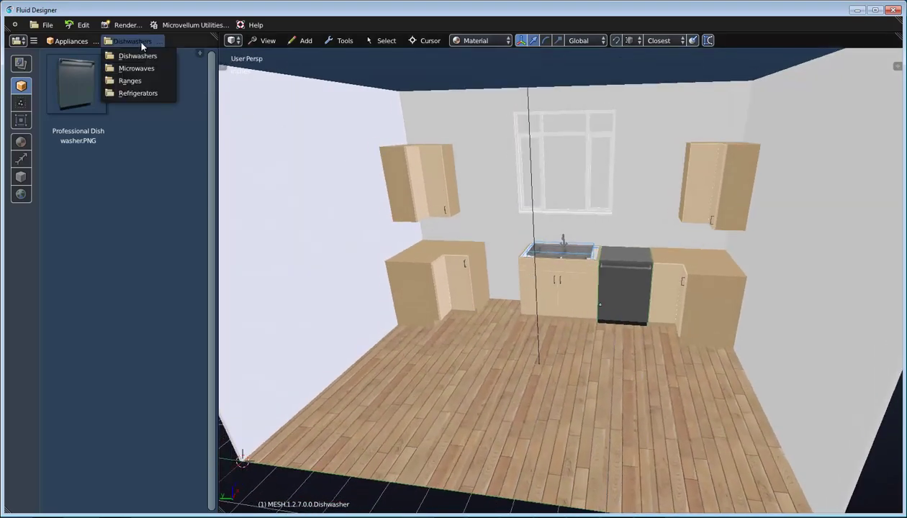
{"action": "left_click", "coordinate": [141, 91]}
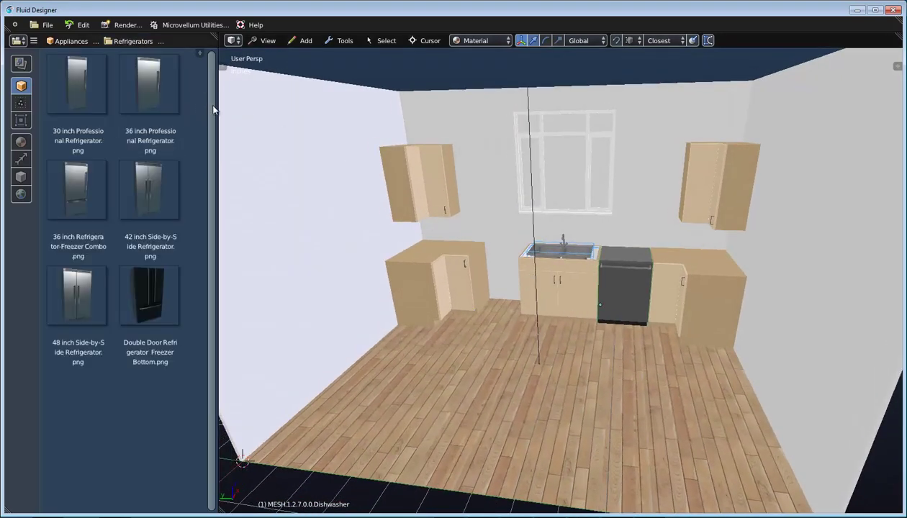
{"action": "left_click_drag", "start_coordinate": [142, 204], "coordinate": [278, 283]}
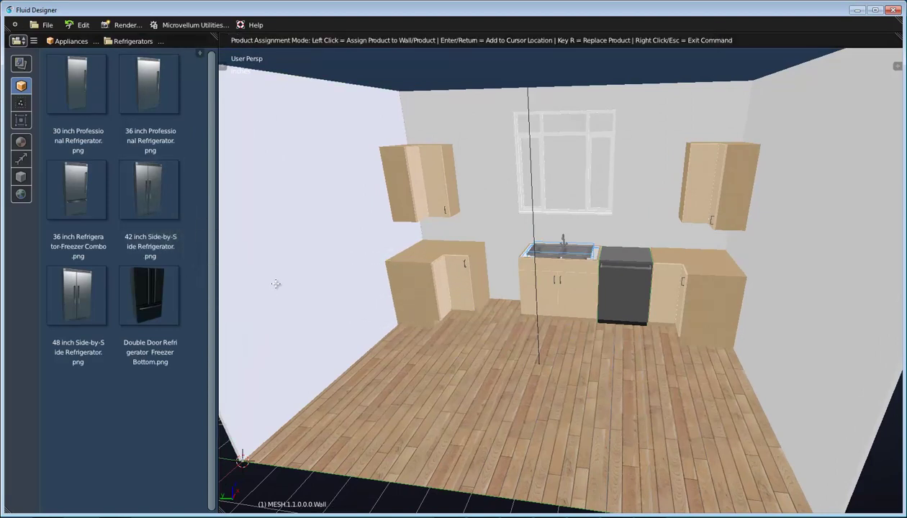
{"action": "left_click", "coordinate": [276, 283]}
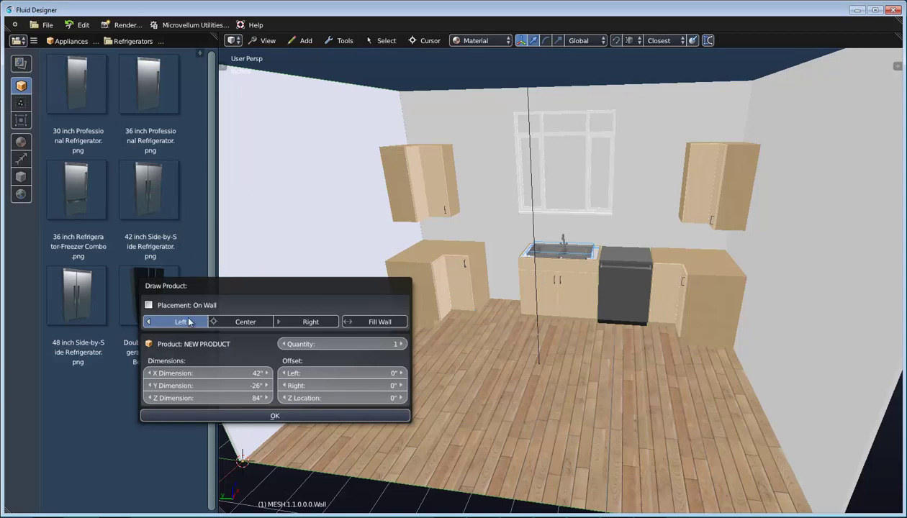
{"action": "left_click", "coordinate": [296, 416]}
Step: Move the refrigerator along the left wall toward the corner base cabinet
{"action": "scroll", "coordinate": [335, 368], "scroll_direction": "down", "scroll_amount": 4}
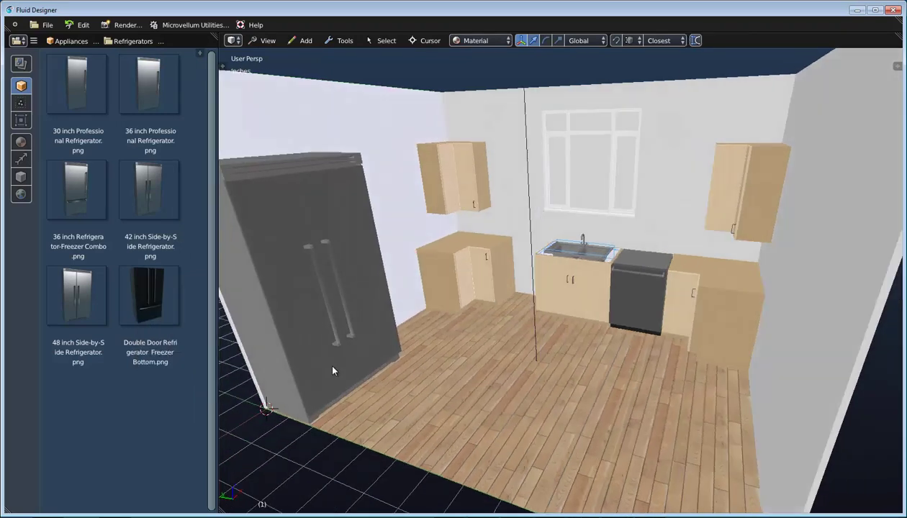
{"action": "middle_click_drag", "start_coordinate": [341, 381], "coordinate": [346, 392], "text": "shift"}
{"action": "right_click", "coordinate": [315, 314]}
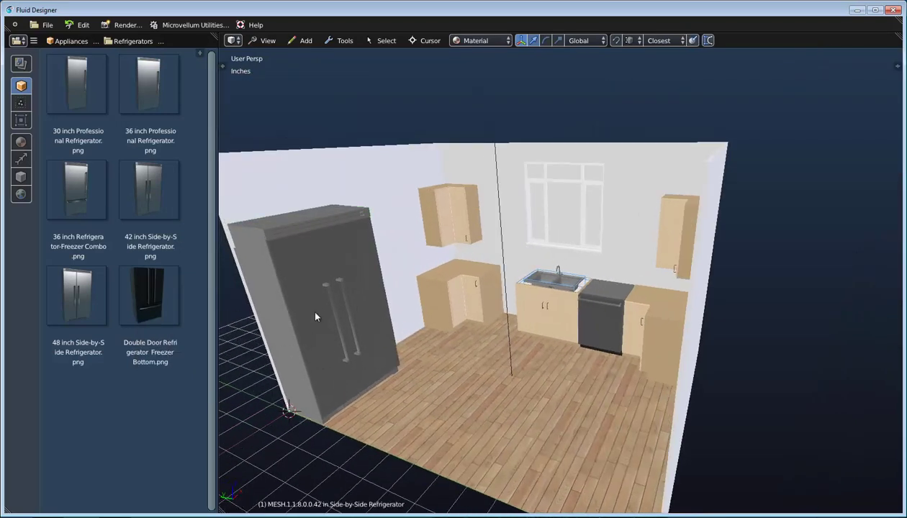
{"action": "middle_click_drag", "start_coordinate": [352, 328], "coordinate": [366, 331], "text": "shift"}
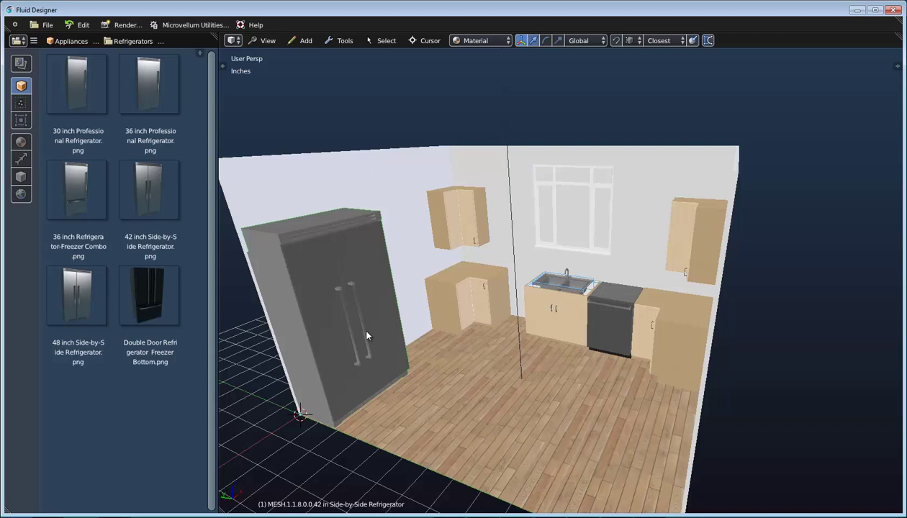
{"action": "right_click", "coordinate": [434, 367]}
{"action": "left_click_drag", "start_coordinate": [452, 393], "coordinate": [467, 392]}
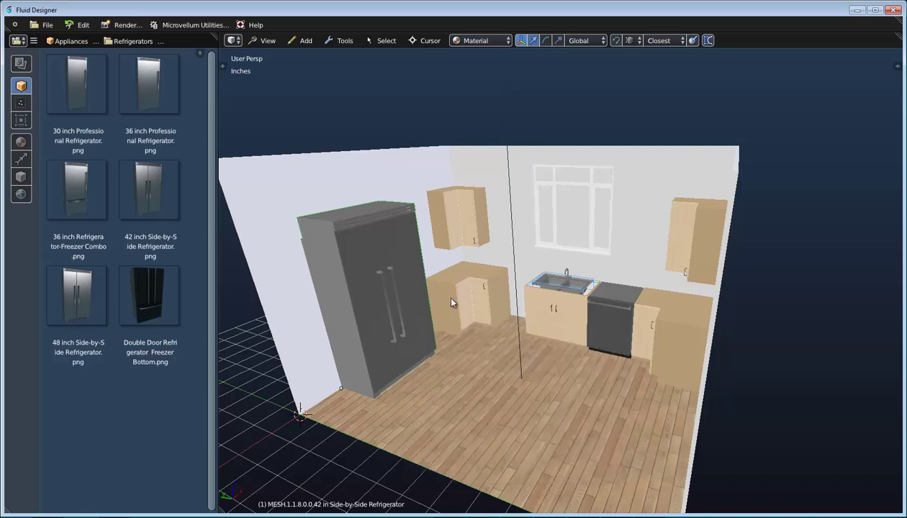
Step: Place a 36 inch Gas Range from the Ranges category on the right wall with Center placement
{"action": "scroll", "coordinate": [432, 306], "scroll_direction": "up", "scroll_amount": 4}
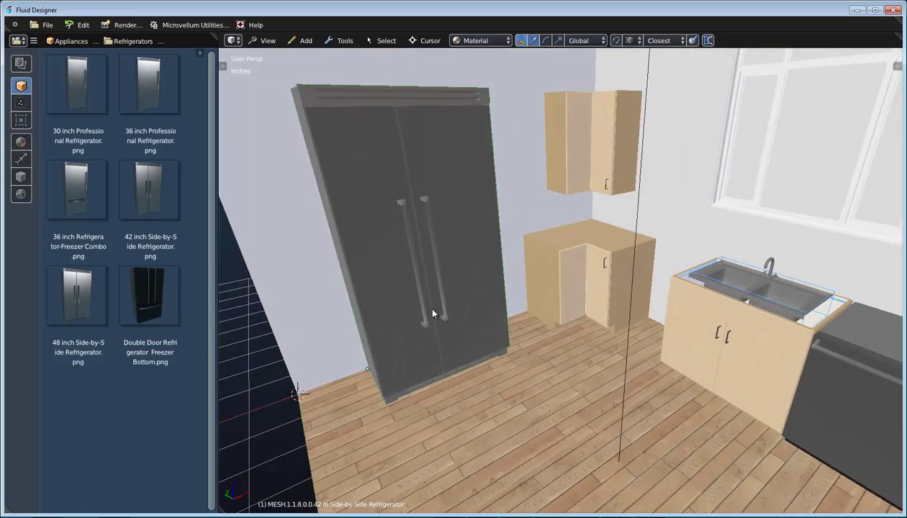
{"action": "middle_click_drag", "start_coordinate": [432, 314], "coordinate": [586, 325]}
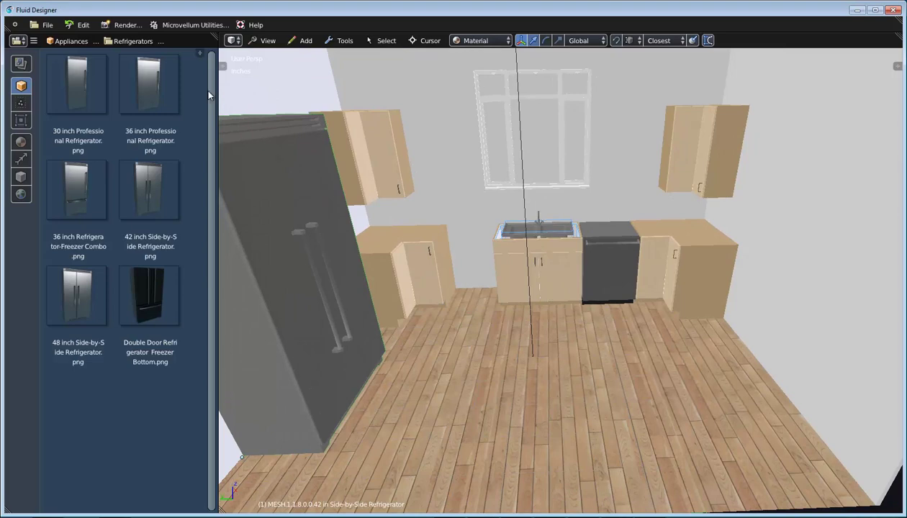
{"action": "left_click", "coordinate": [133, 41]}
{"action": "left_click", "coordinate": [137, 81]}
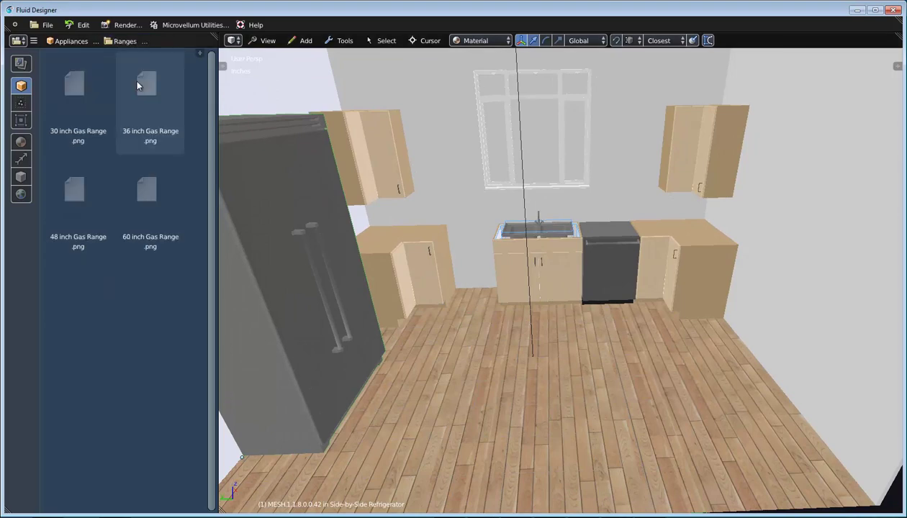
{"action": "middle_click_drag", "start_coordinate": [429, 259], "coordinate": [391, 262]}
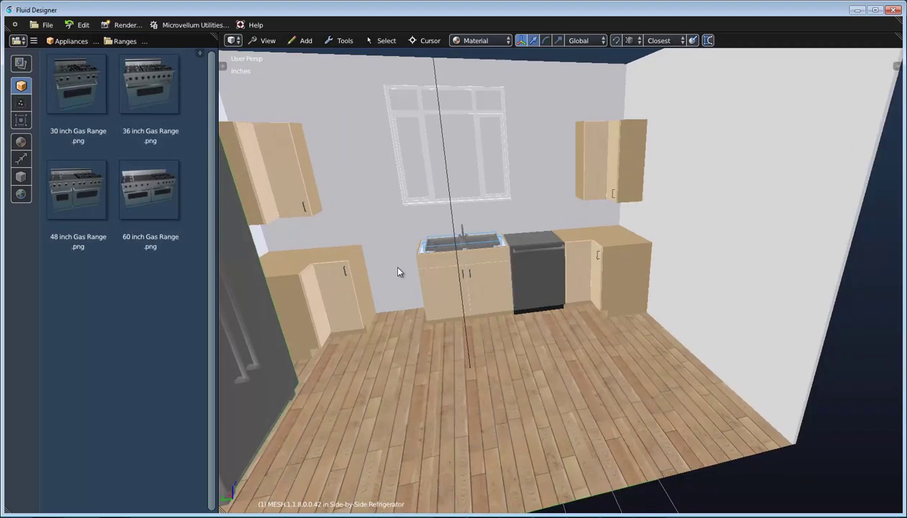
{"action": "mouse_move", "coordinate": [142, 88]}
{"action": "left_mouse_down"}
{"action": "mouse_move", "coordinate": [358, 179]}
{"action": "mouse_move", "coordinate": [630, 251]}
{"action": "mouse_move", "coordinate": [726, 260]}
{"action": "left_mouse_up"}
{"action": "left_click", "coordinate": [724, 262]}
{"action": "left_click", "coordinate": [706, 302]}
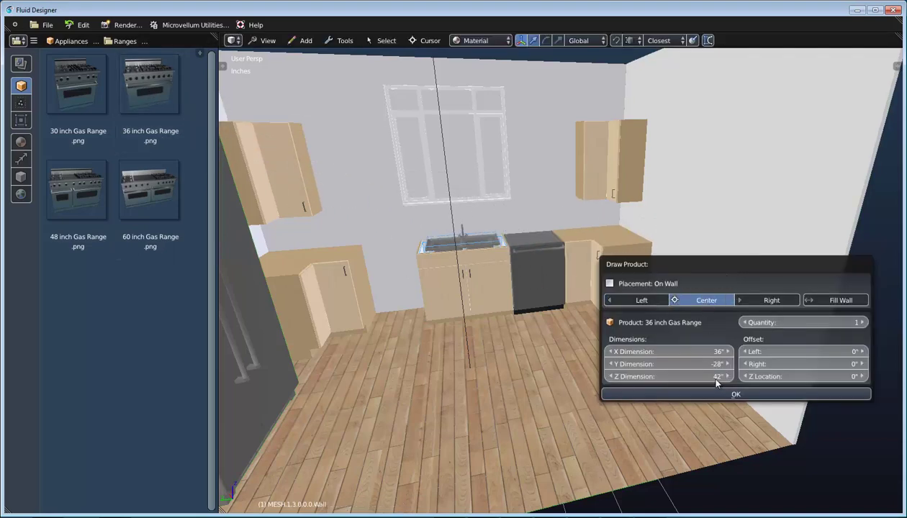
{"action": "left_click", "coordinate": [703, 392]}
{"action": "scroll", "coordinate": [677, 363], "scroll_direction": "up", "scroll_amount": 2}
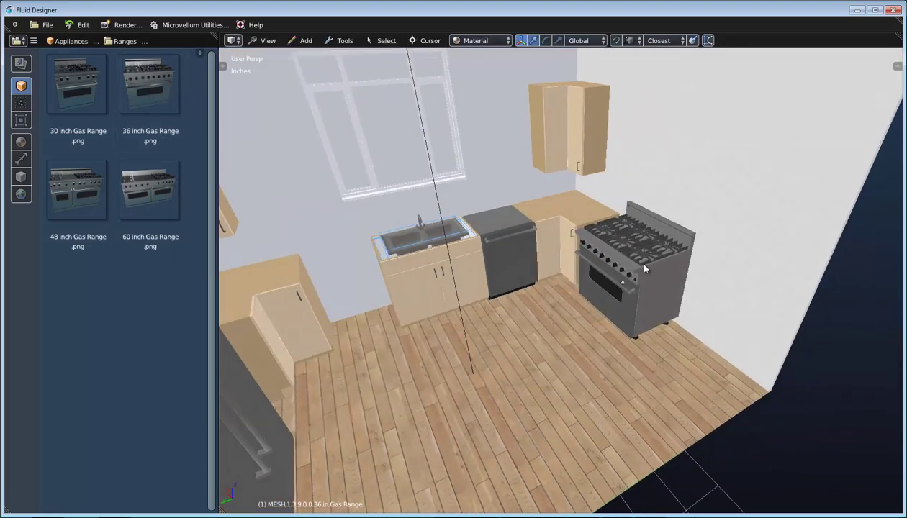
Step: Move the gas range along the right wall away from the corner base cabinet and set its X location to 60 inches
{"action": "middle_click_drag", "start_coordinate": [632, 303], "coordinate": [596, 306]}
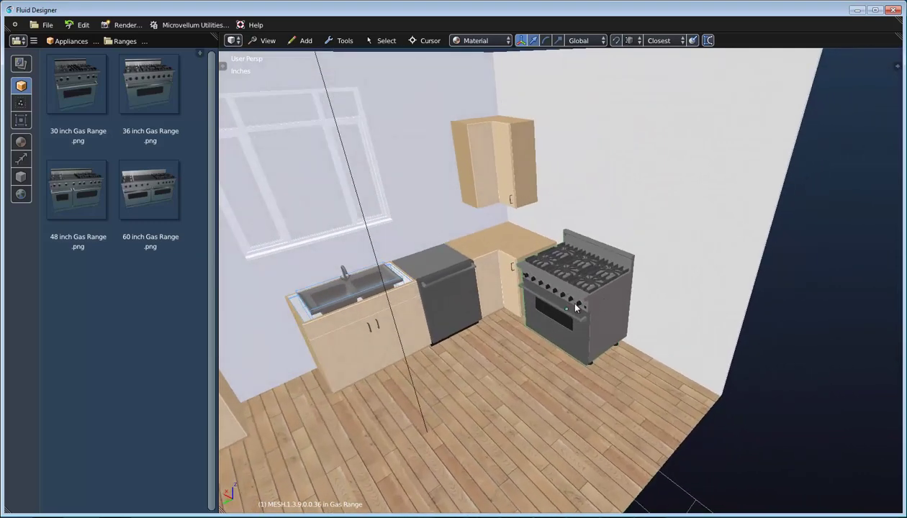
{"action": "key", "text": "g"}
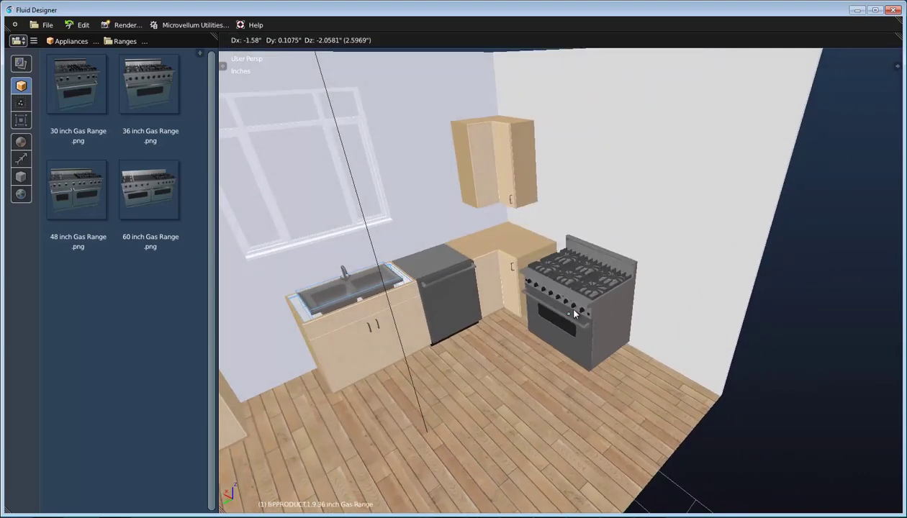
{"action": "left_click_drag", "start_coordinate": [576, 310], "coordinate": [598, 328]}
{"action": "key", "text": "x"}
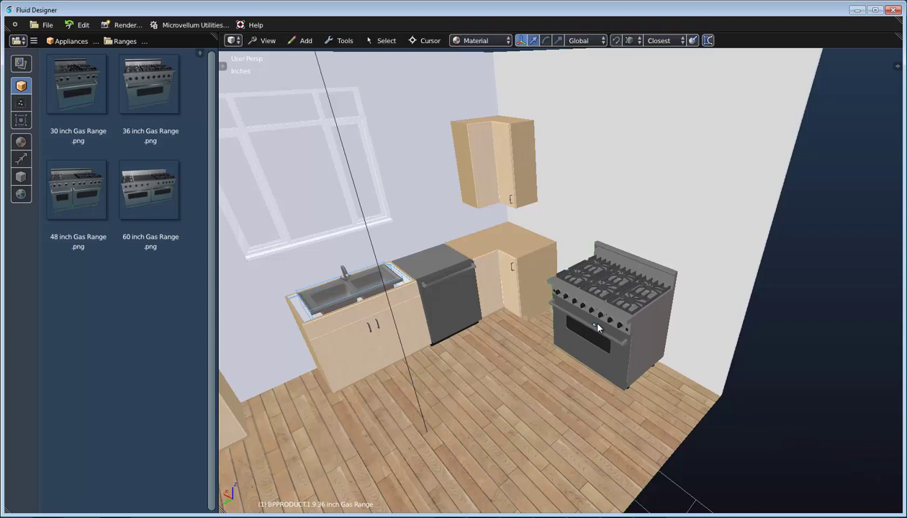
{"action": "right_click", "coordinate": [598, 328]}
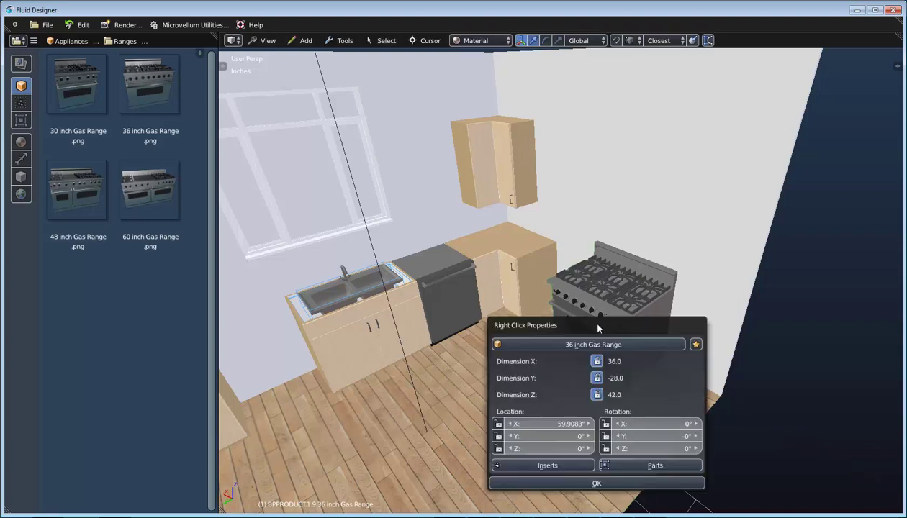
{"action": "left_click", "coordinate": [557, 426]}
{"action": "type", "text": "60"}
{"action": "key", "text": "Return"}
{"action": "left_click", "coordinate": [553, 248]}
Step: Open the Drawer Bank Cabinets category of the Frameless Cabinets library
{"action": "scroll", "coordinate": [545, 300], "scroll_direction": "down", "scroll_amount": 2}
{"action": "middle_click_drag", "start_coordinate": [579, 301], "coordinate": [523, 313]}
{"action": "scroll", "coordinate": [523, 315], "scroll_direction": "up", "scroll_amount": 4}
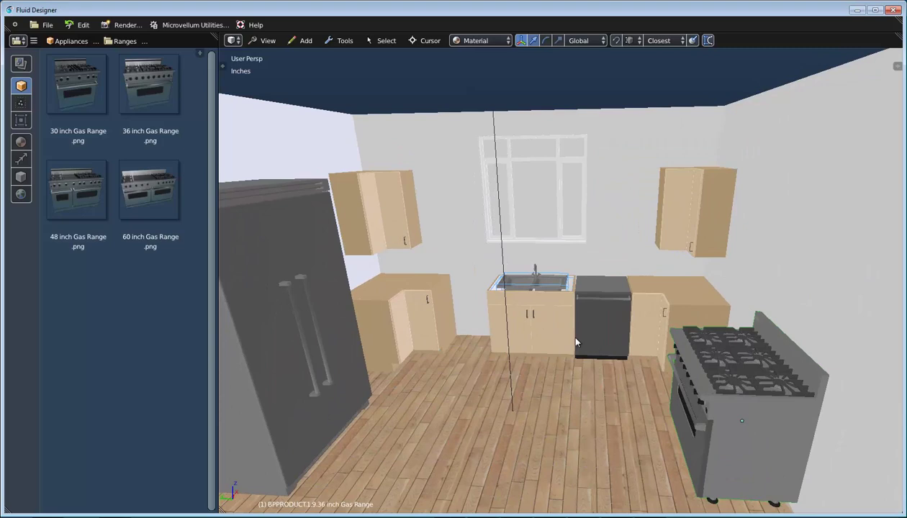
{"action": "middle_click_drag", "start_coordinate": [575, 340], "coordinate": [618, 358]}
{"action": "mouse_move", "coordinate": [482, 328]}
{"action": "middle_mouse_down"}
{"action": "mouse_move", "coordinate": [472, 326]}
{"action": "mouse_move", "coordinate": [478, 311]}
{"action": "mouse_move", "coordinate": [495, 339]}
{"action": "middle_mouse_up"}
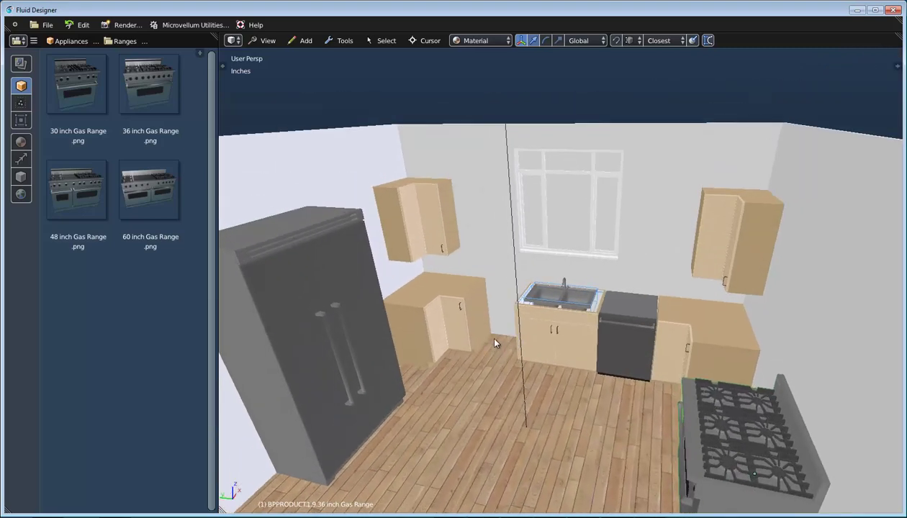
{"action": "scroll", "coordinate": [494, 310], "scroll_direction": "up", "scroll_amount": 3}
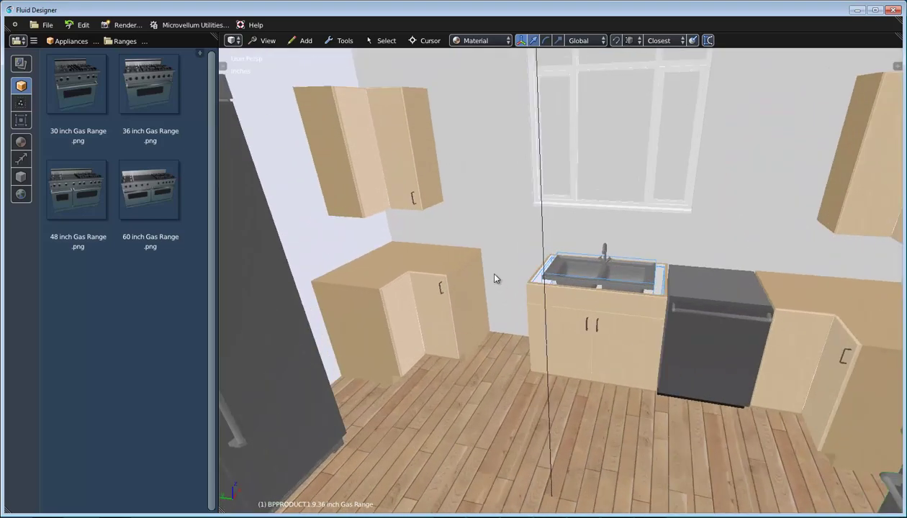
{"action": "left_click", "coordinate": [124, 41]}
{"action": "left_click", "coordinate": [71, 41]}
{"action": "left_click", "coordinate": [69, 69]}
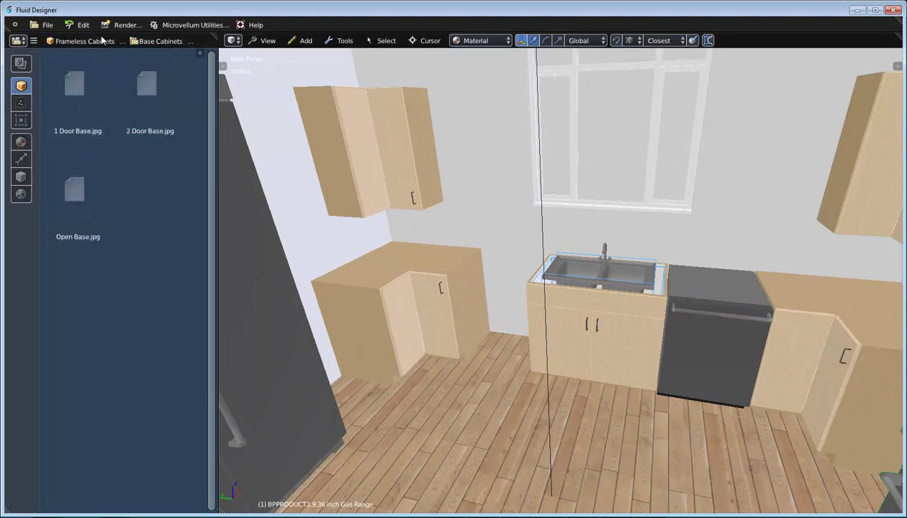
{"action": "left_click", "coordinate": [160, 41]}
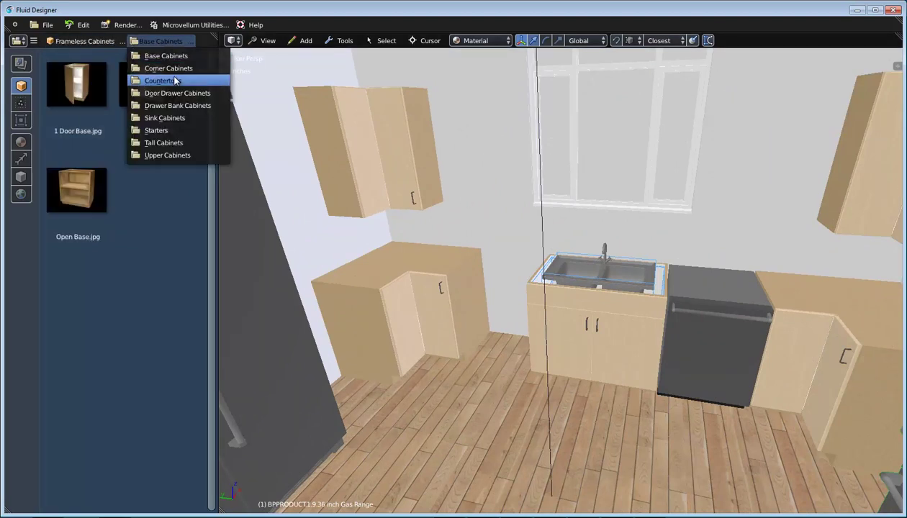
{"action": "left_click", "coordinate": [178, 105]}
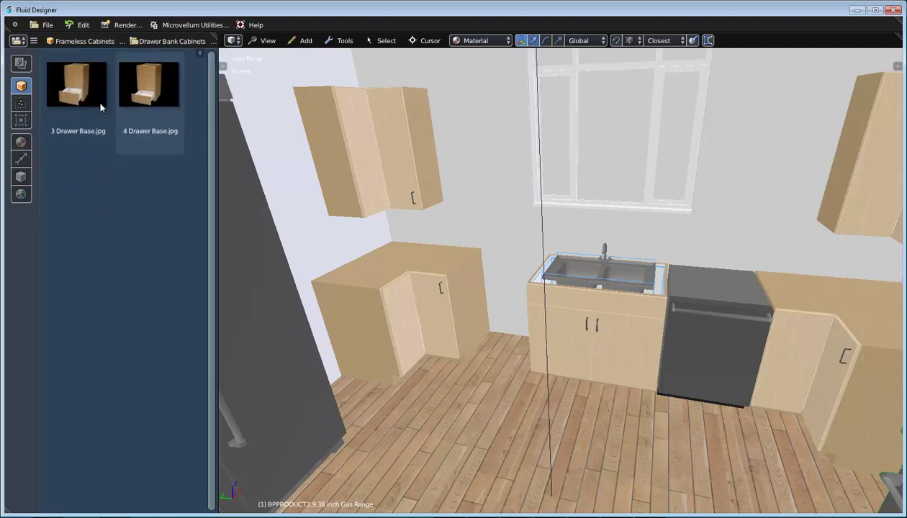
Step: Place a 3 Drawer Base next to the sink base with Fill Left, closing the gap to the left corner cabinet
{"action": "left_click_drag", "start_coordinate": [69, 81], "coordinate": [572, 320]}
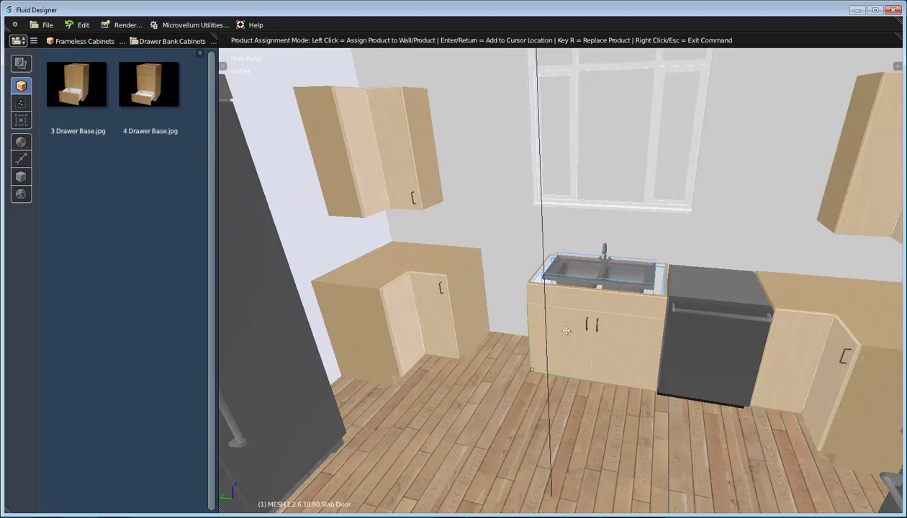
{"action": "left_click", "coordinate": [557, 325]}
{"action": "left_click", "coordinate": [463, 366]}
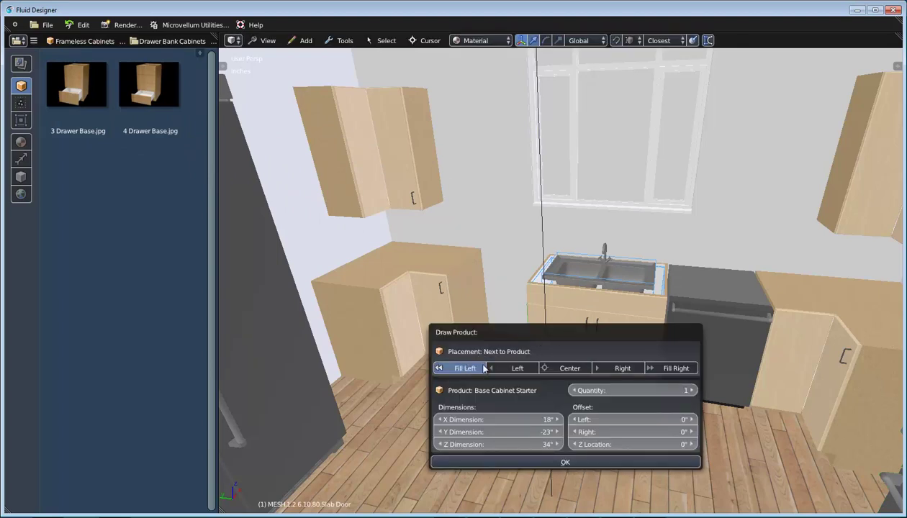
{"action": "left_click", "coordinate": [531, 461]}
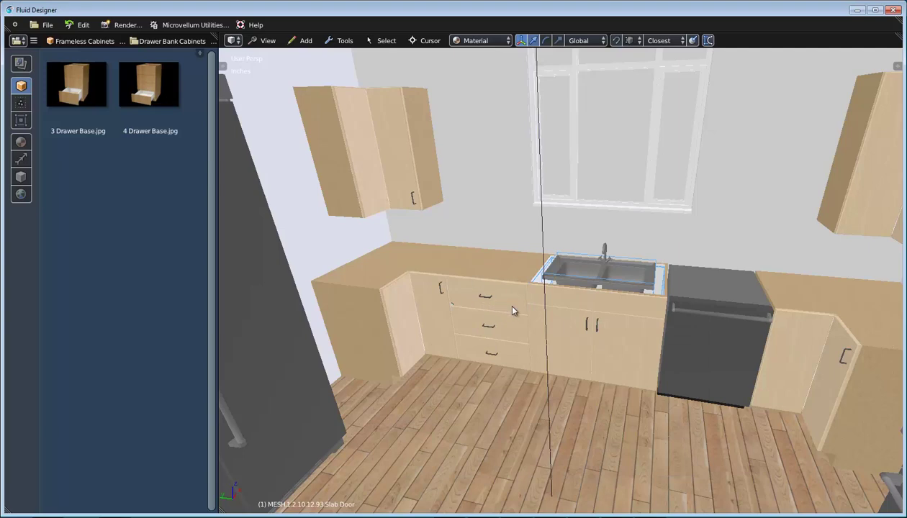
Step: Place a 1 Door 1 Drawer Base from Door Drawer Cabinets next to the refrigerator with Fill Right, up to the corner base cabinet
{"action": "scroll", "coordinate": [508, 315], "scroll_direction": "down", "scroll_amount": 2}
{"action": "mouse_move", "coordinate": [526, 335]}
{"action": "middle_mouse_down"}
{"action": "mouse_move", "coordinate": [495, 322]}
{"action": "mouse_move", "coordinate": [509, 341]}
{"action": "middle_mouse_up"}
{"action": "left_click", "coordinate": [175, 41]}
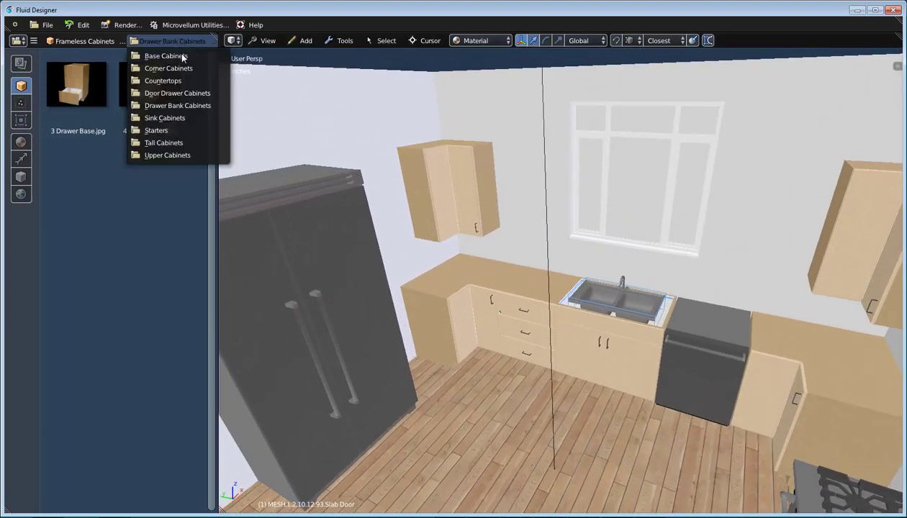
{"action": "left_click", "coordinate": [184, 94]}
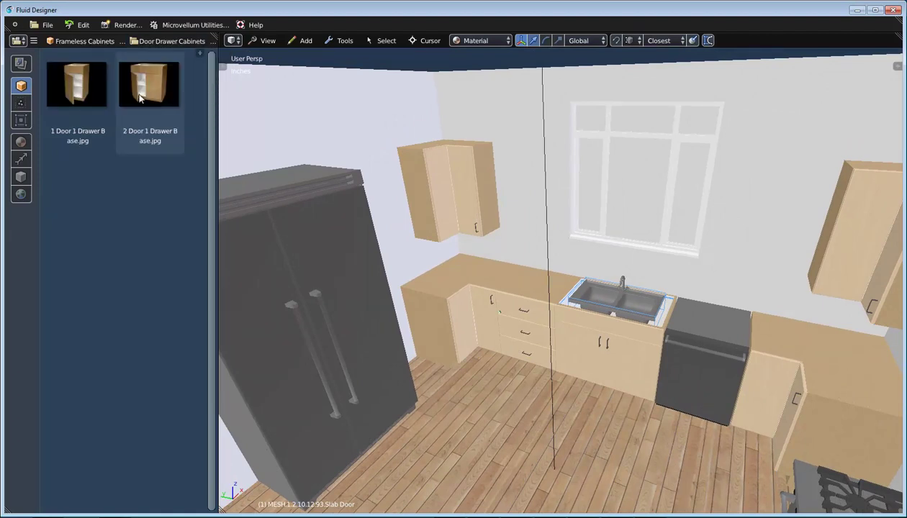
{"action": "left_click_drag", "start_coordinate": [73, 87], "coordinate": [363, 329]}
{"action": "left_click", "coordinate": [372, 348]}
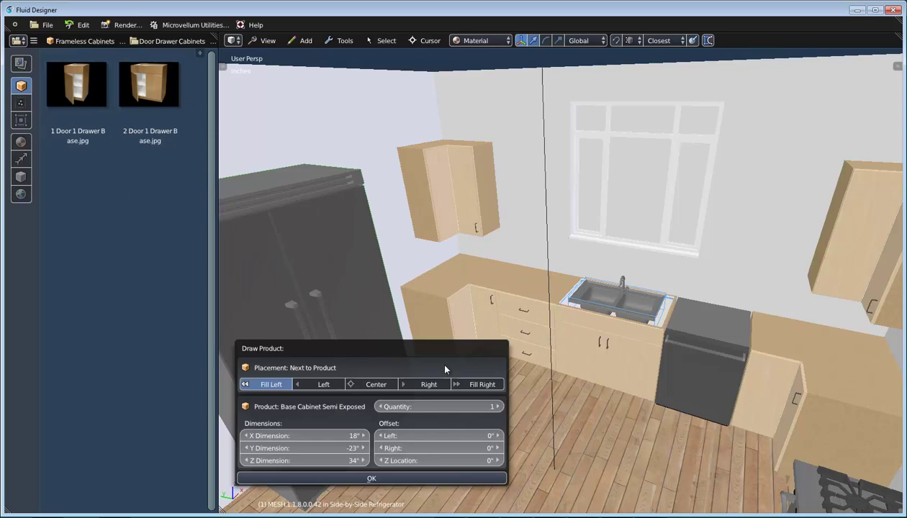
{"action": "left_click", "coordinate": [478, 384]}
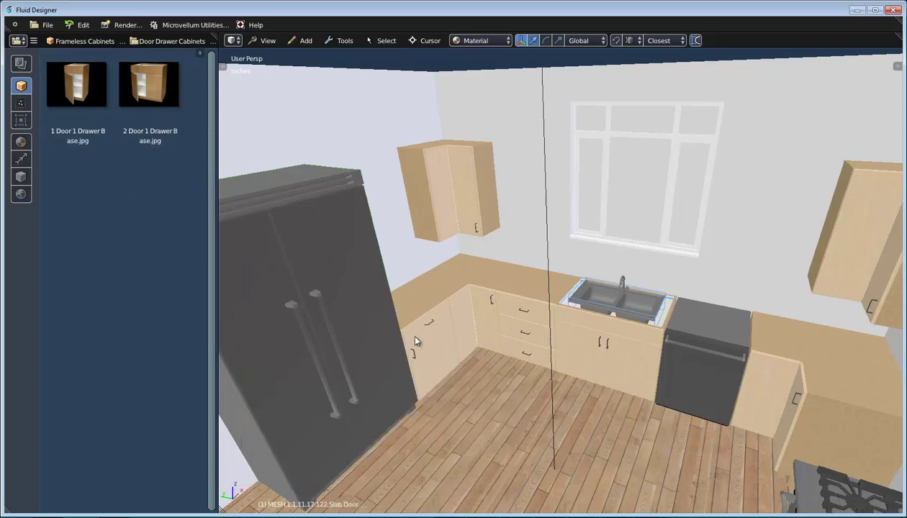
Step: Place a 1 Door 1 Drawer Base between the right corner base cabinet and the gas range with Fill Left
{"action": "mouse_move", "coordinate": [408, 331]}
{"action": "middle_mouse_down"}
{"action": "mouse_move", "coordinate": [567, 377]}
{"action": "mouse_move", "coordinate": [548, 328]}
{"action": "mouse_move", "coordinate": [551, 359]}
{"action": "mouse_move", "coordinate": [576, 356]}
{"action": "middle_mouse_up"}
{"action": "left_click_drag", "start_coordinate": [103, 78], "coordinate": [662, 337]}
{"action": "left_click", "coordinate": [661, 337]}
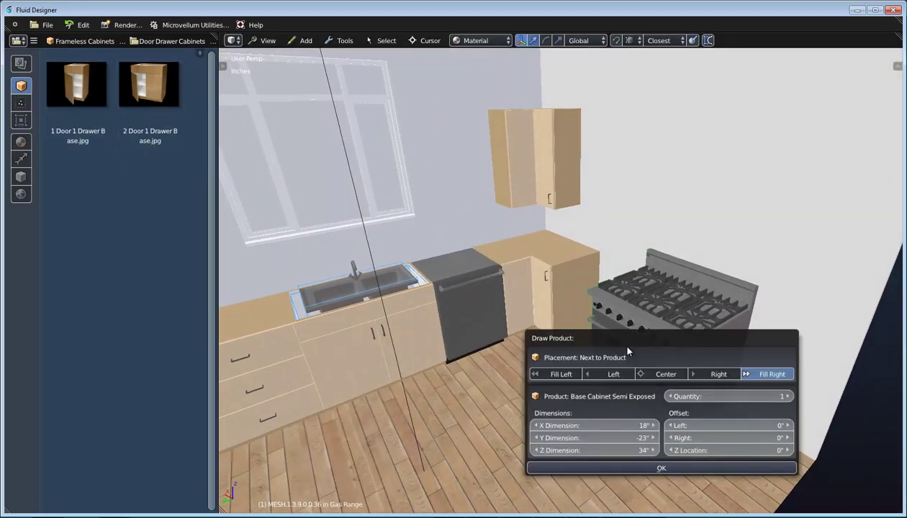
{"action": "left_click", "coordinate": [553, 371]}
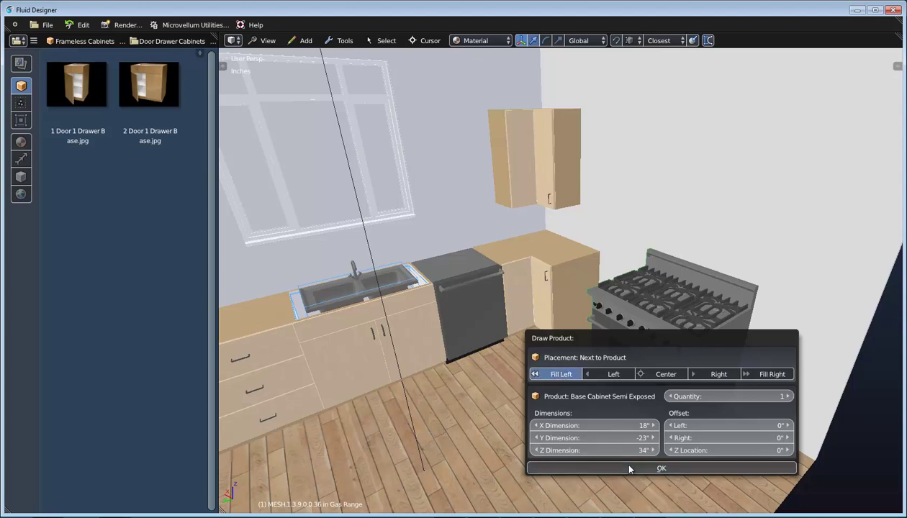
{"action": "left_click", "coordinate": [629, 469]}
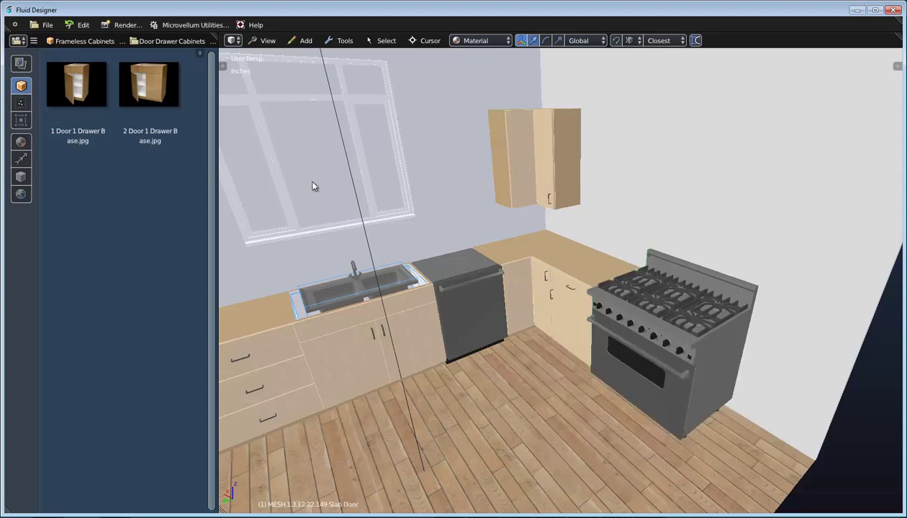
Step: Place another 1 Door 1 Drawer Base on the other side of the gas range with Right placement
{"action": "left_click_drag", "start_coordinate": [77, 85], "coordinate": [671, 326]}
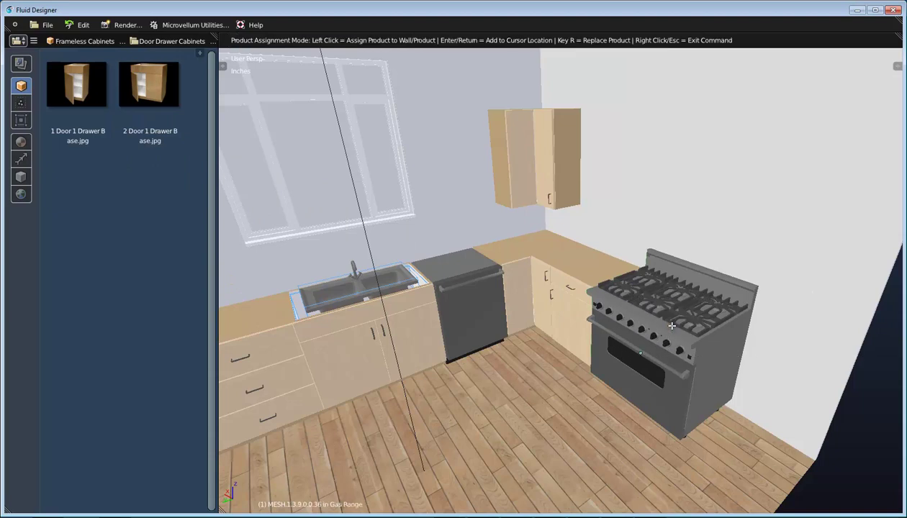
{"action": "left_click", "coordinate": [674, 326]}
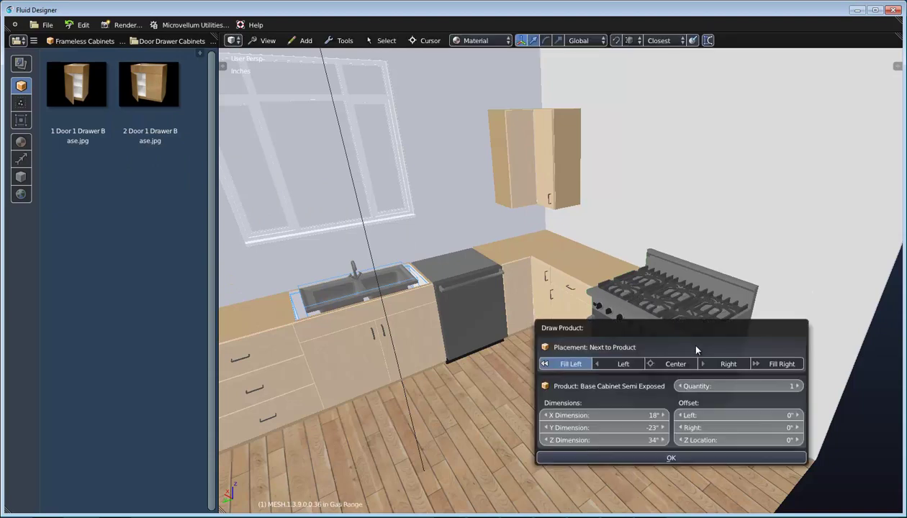
{"action": "left_click", "coordinate": [729, 364]}
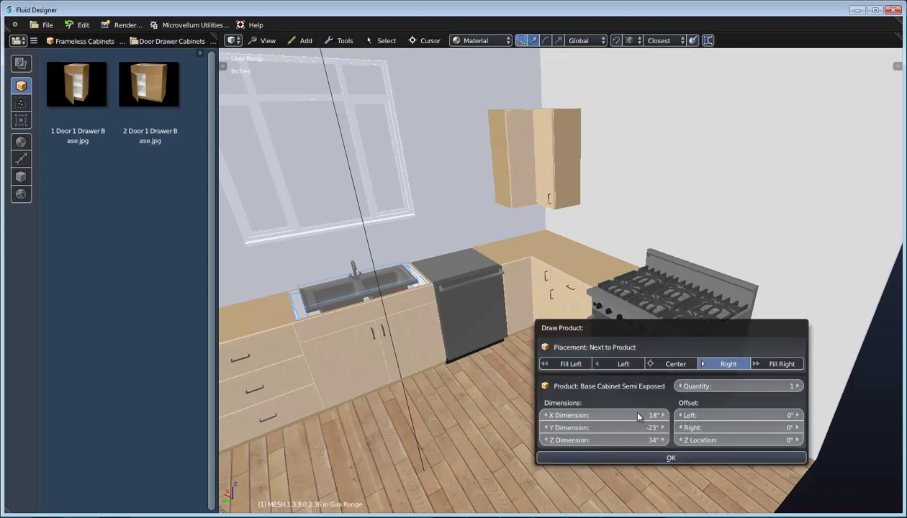
{"action": "left_click", "coordinate": [664, 459]}
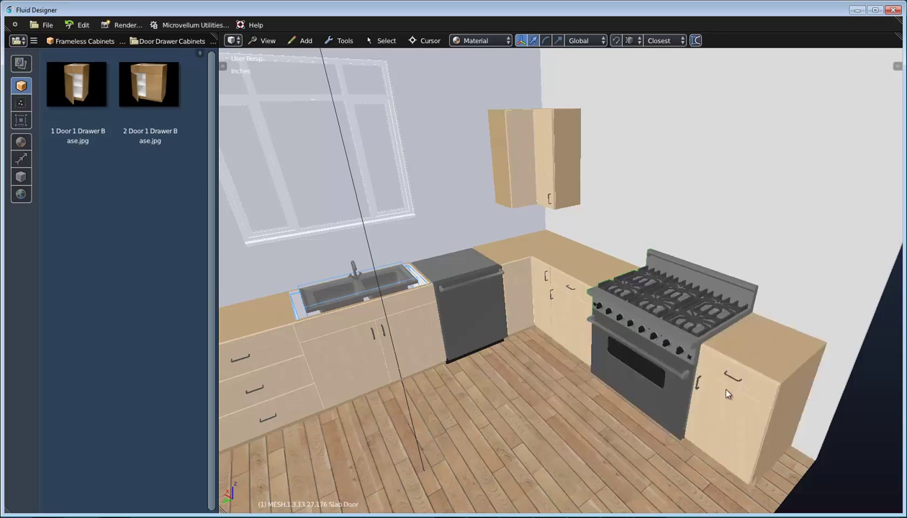
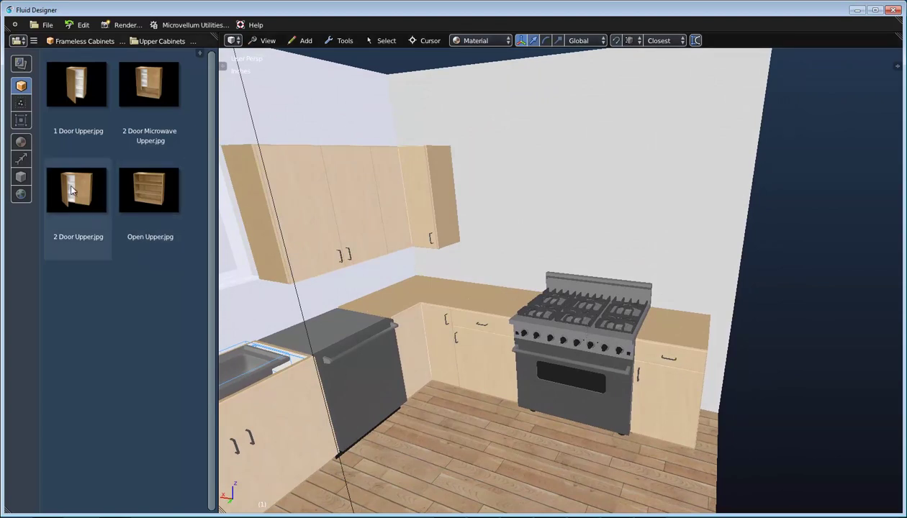
Step: Place a 2 Door Upper above the gas range with Center placement and an X dimension of 30 inches
{"action": "left_click_drag", "start_coordinate": [70, 184], "coordinate": [585, 332]}
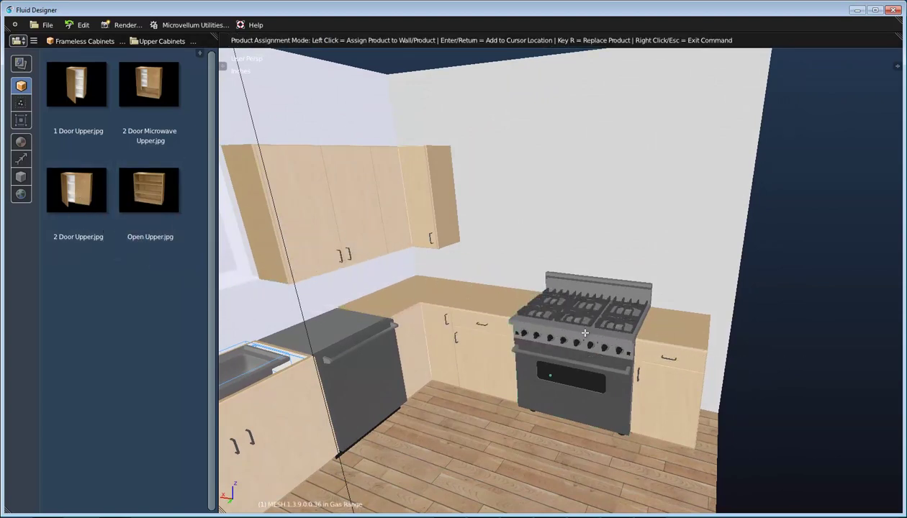
{"action": "left_click", "coordinate": [584, 333]}
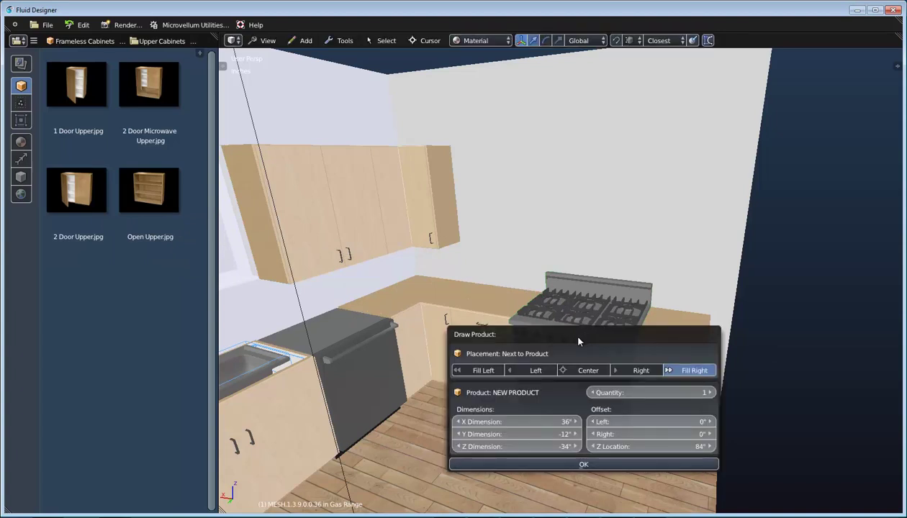
{"action": "left_click", "coordinate": [523, 424]}
{"action": "type", "text": "30"}
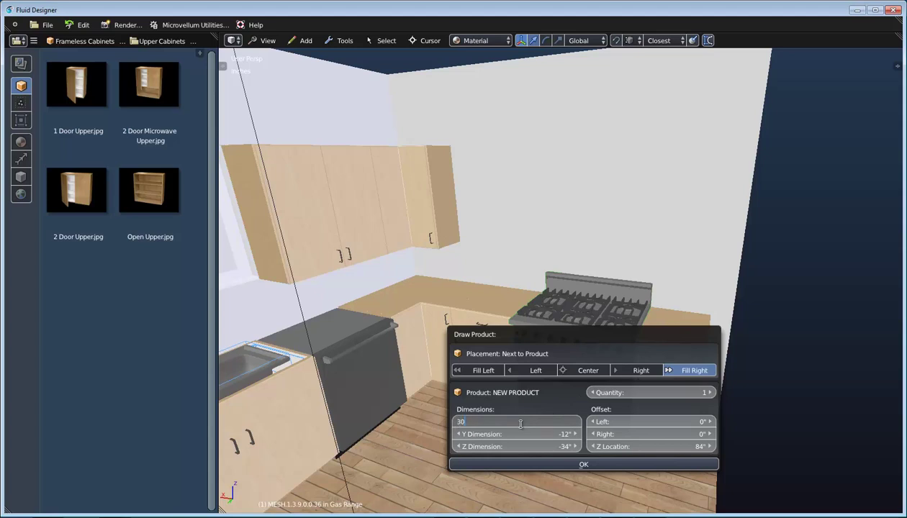
{"action": "key", "text": "Return"}
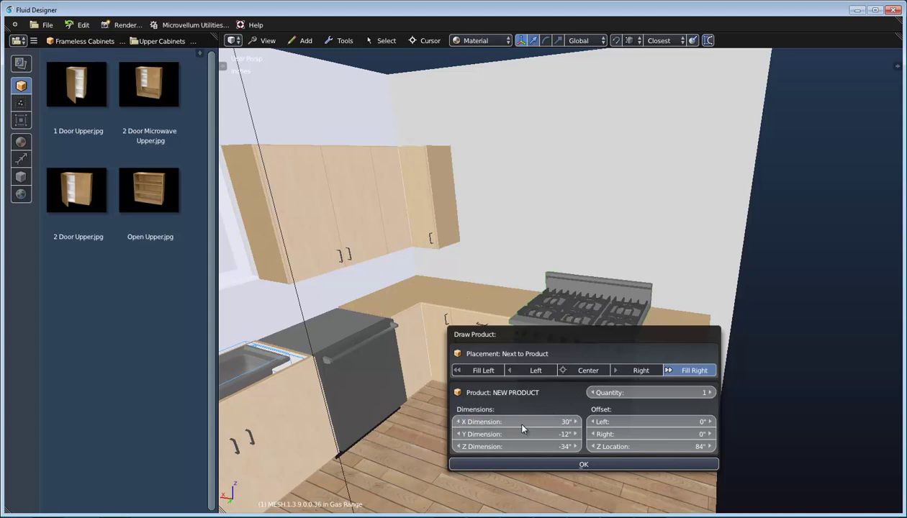
{"action": "left_click", "coordinate": [580, 371]}
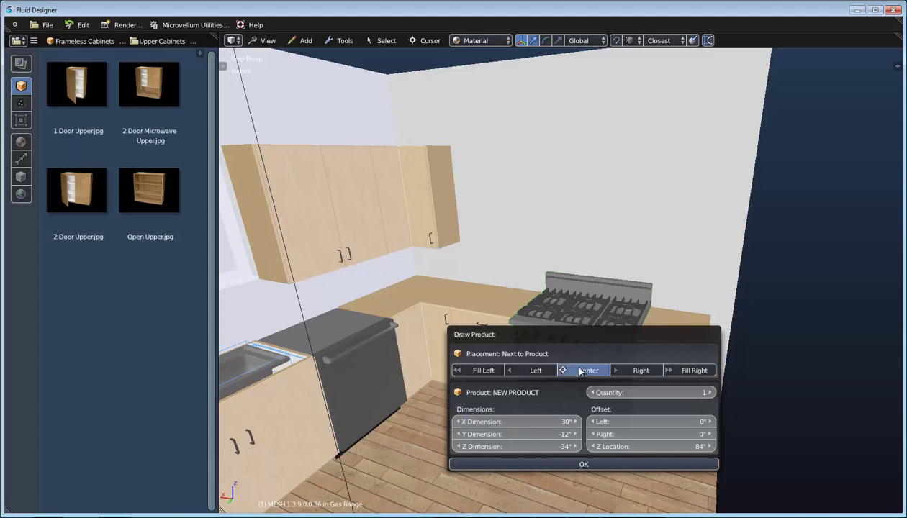
{"action": "left_click", "coordinate": [585, 465]}
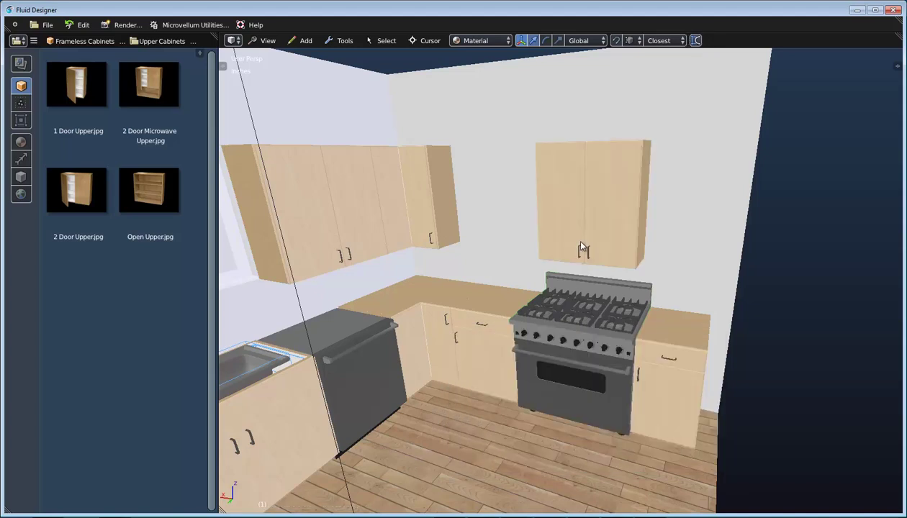
Step: Place another 2 Door Upper between the corner upper cabinet and the cabinet above the range with Fill Left
{"action": "middle_click_drag", "start_coordinate": [571, 237], "coordinate": [568, 304], "text": "shift"}
{"action": "left_click_drag", "start_coordinate": [80, 191], "coordinate": [556, 220]}
{"action": "left_click", "coordinate": [562, 217]}
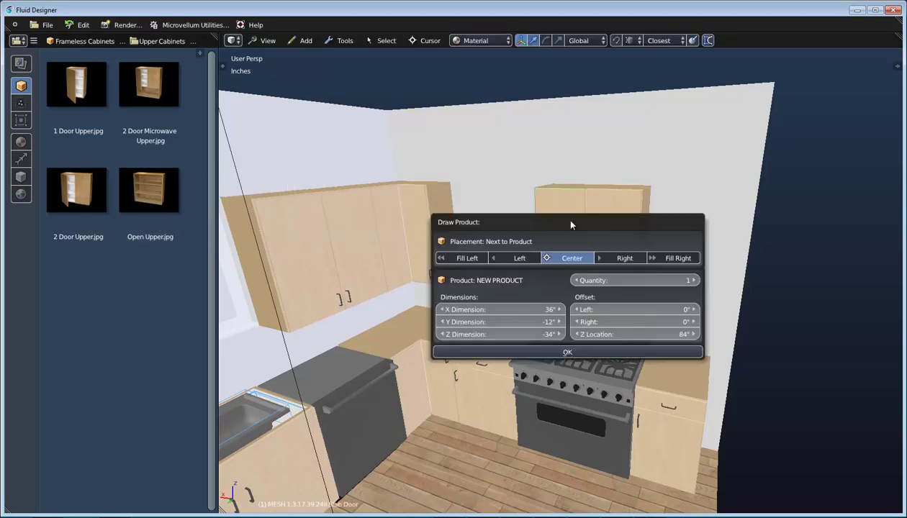
{"action": "left_click", "coordinate": [468, 257]}
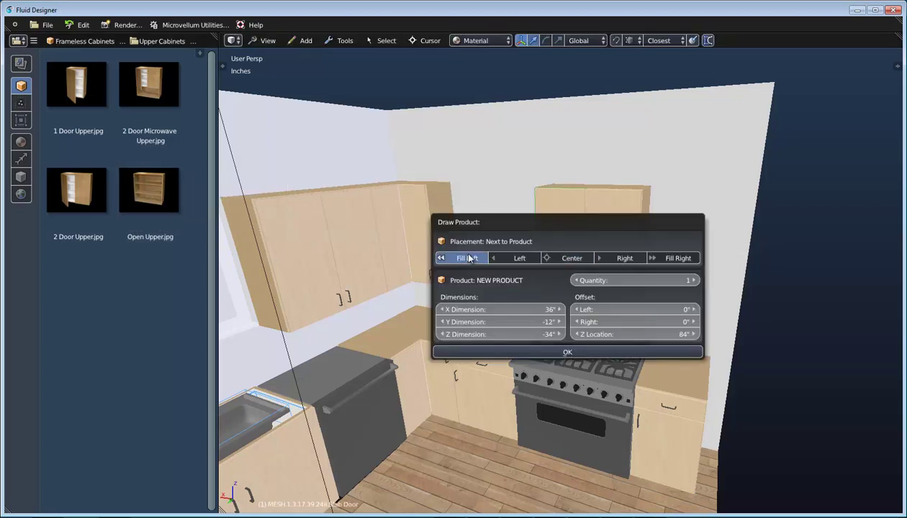
{"action": "left_click", "coordinate": [540, 351]}
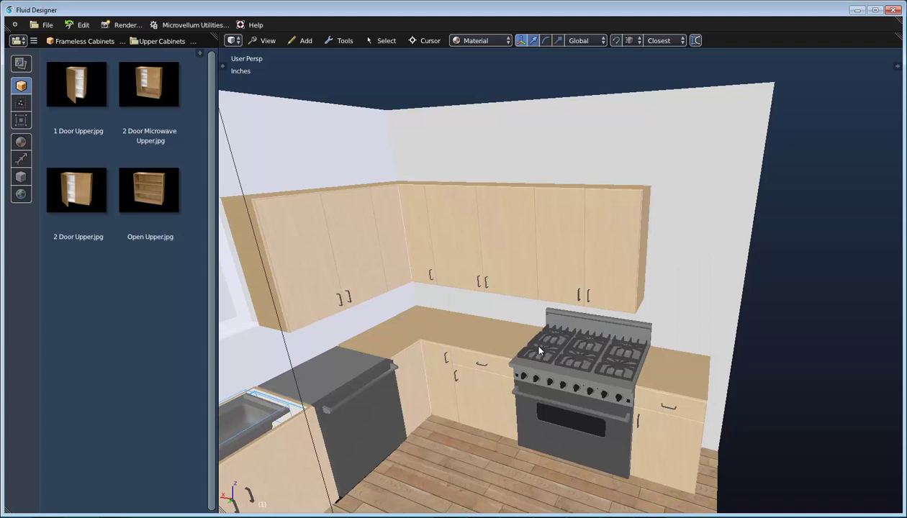
Step: Place a 1 Door Upper on the open side of the cabinet above the range with Right placement
{"action": "mouse_move", "coordinate": [76, 84]}
{"action": "left_mouse_down"}
{"action": "mouse_move", "coordinate": [452, 194]}
{"action": "mouse_move", "coordinate": [615, 228]}
{"action": "left_mouse_up"}
{"action": "left_click", "coordinate": [615, 228]}
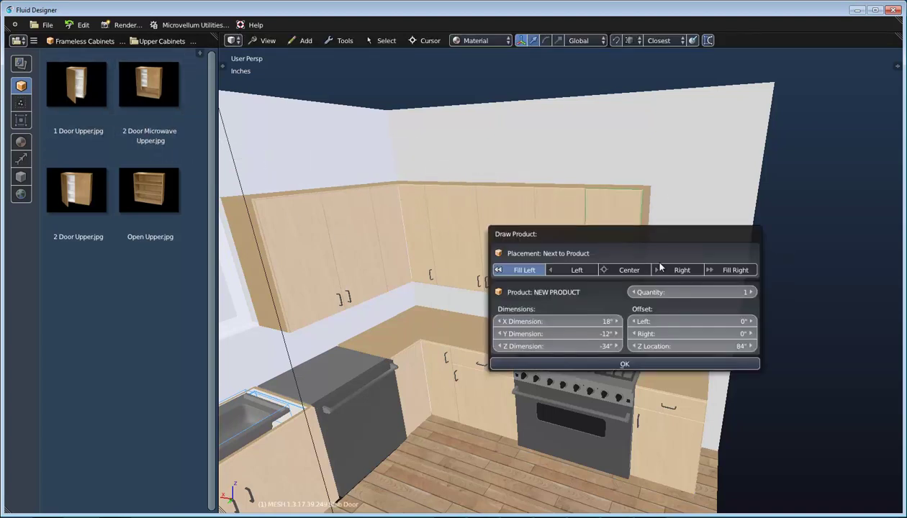
{"action": "left_click", "coordinate": [683, 272]}
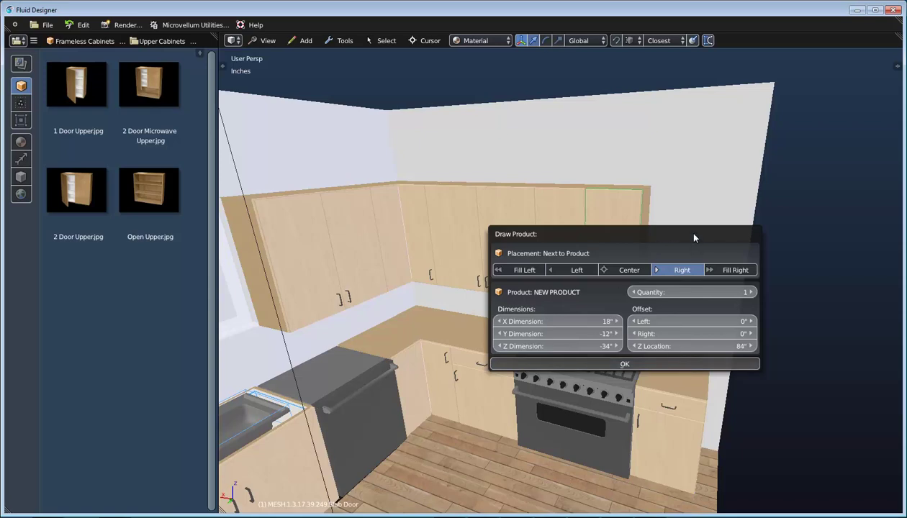
{"action": "key", "text": "Return"}
Step: Preview the whole kitchen in Rendered shading and return the viewport to Material shading
{"action": "middle_click_drag", "start_coordinate": [694, 238], "coordinate": [645, 329]}
{"action": "scroll", "coordinate": [646, 333], "scroll_direction": "down", "scroll_amount": 4}
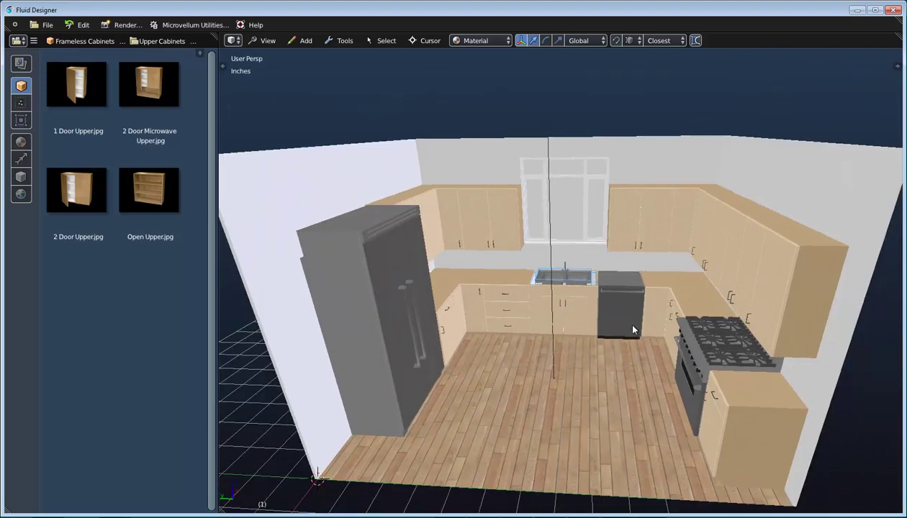
{"action": "scroll", "coordinate": [632, 318], "scroll_direction": "up", "scroll_amount": 4}
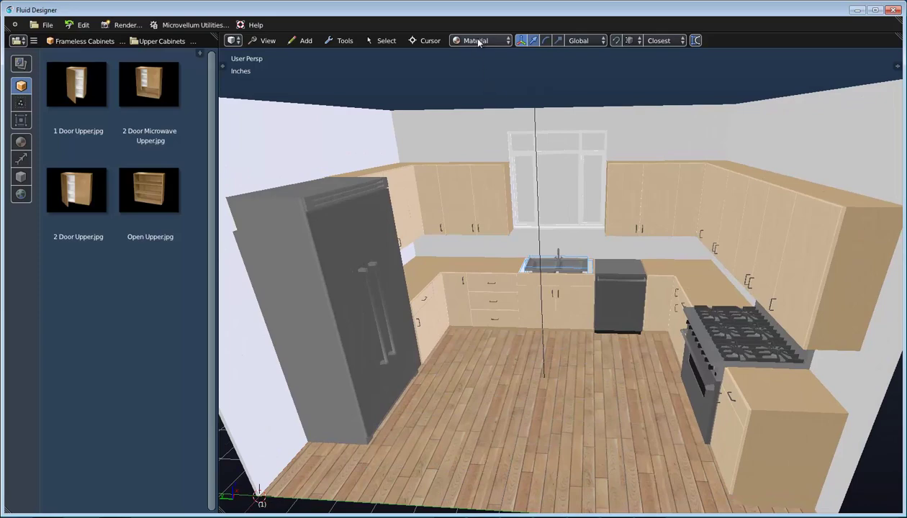
{"action": "left_click", "coordinate": [478, 40]}
{"action": "left_click", "coordinate": [483, 96]}
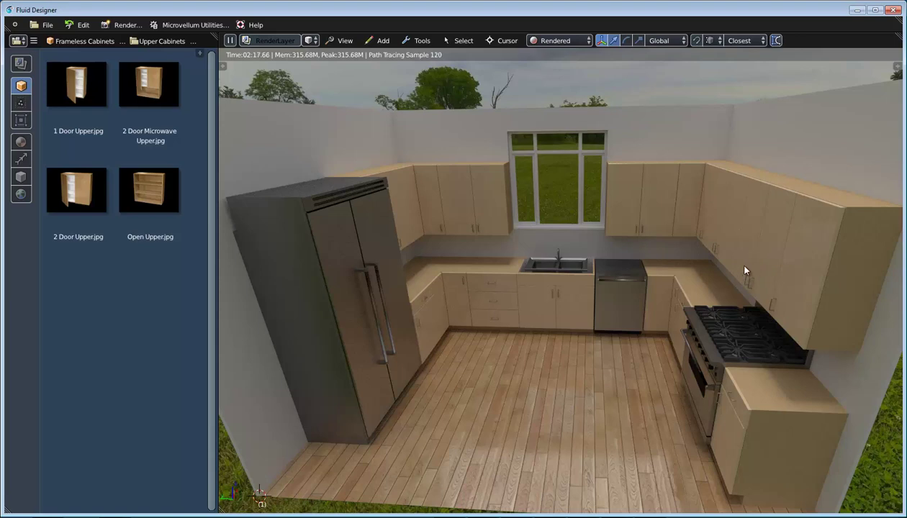
{"action": "left_click", "coordinate": [576, 43]}
{"action": "left_click", "coordinate": [574, 84]}
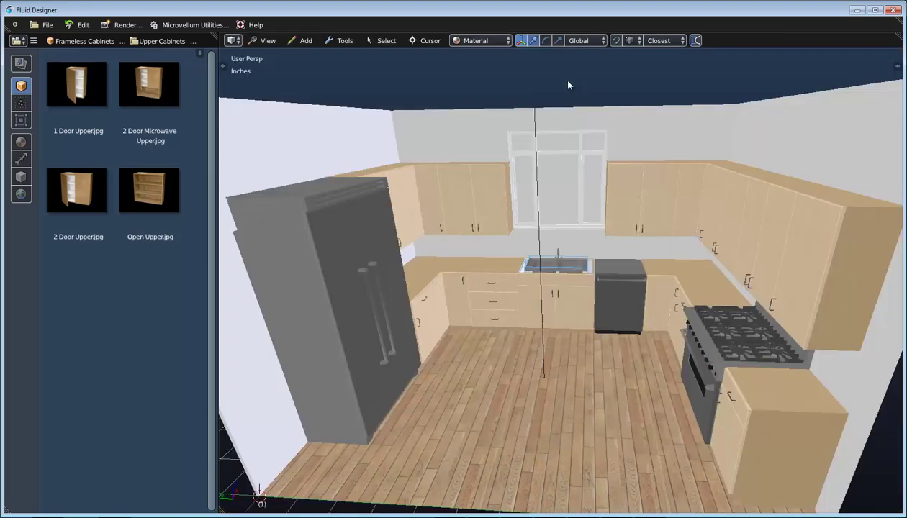
Step: Check the false front height in the door options of the 2 Door Sink Base beside the drawer base
{"action": "right_click", "coordinate": [505, 284]}
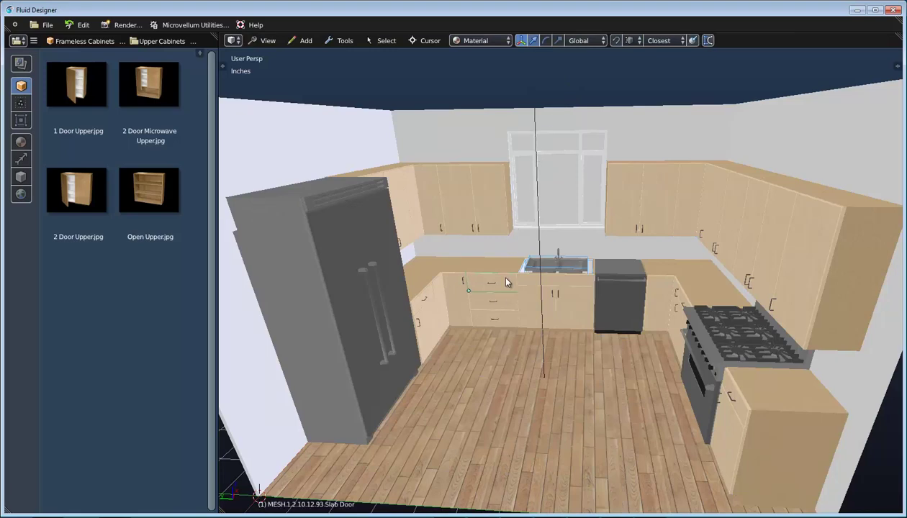
{"action": "left_click", "coordinate": [266, 41]}
{"action": "left_click", "coordinate": [284, 65]}
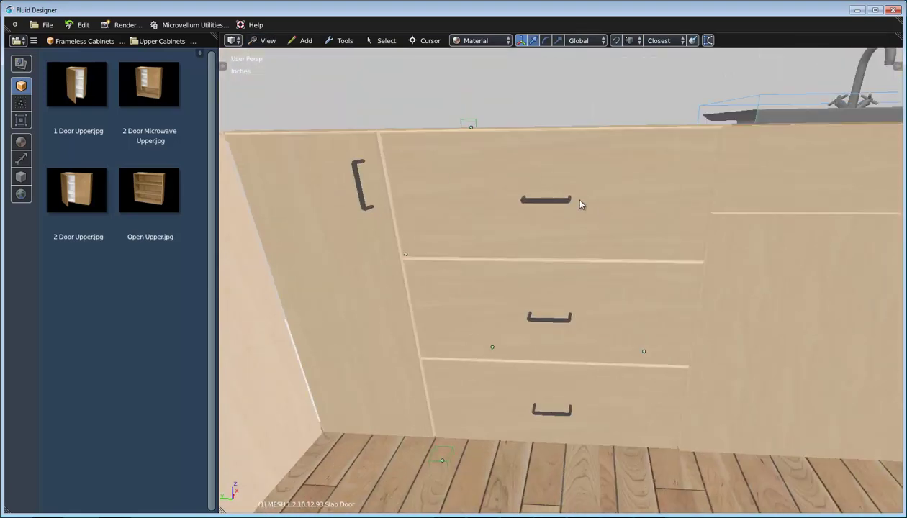
{"action": "middle_click_drag", "start_coordinate": [676, 304], "coordinate": [596, 300]}
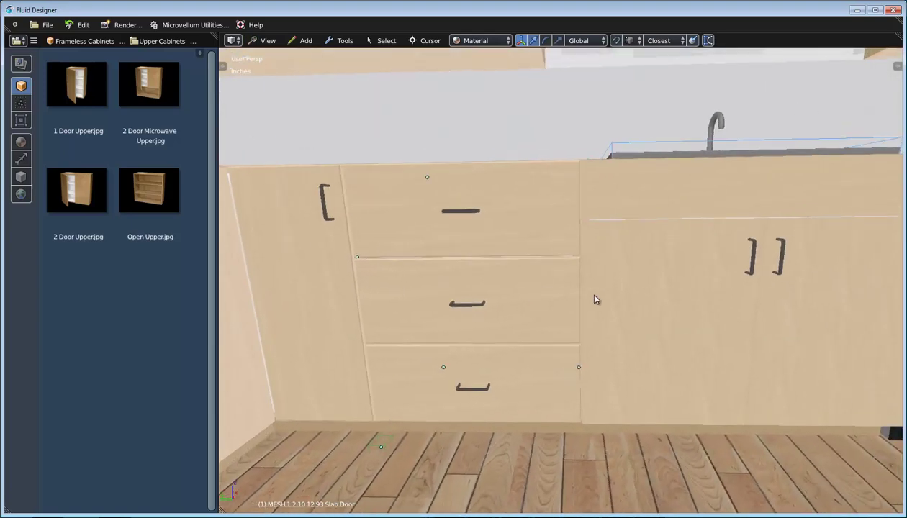
{"action": "left_click", "coordinate": [657, 202]}
{"action": "double_click", "coordinate": [657, 202]}
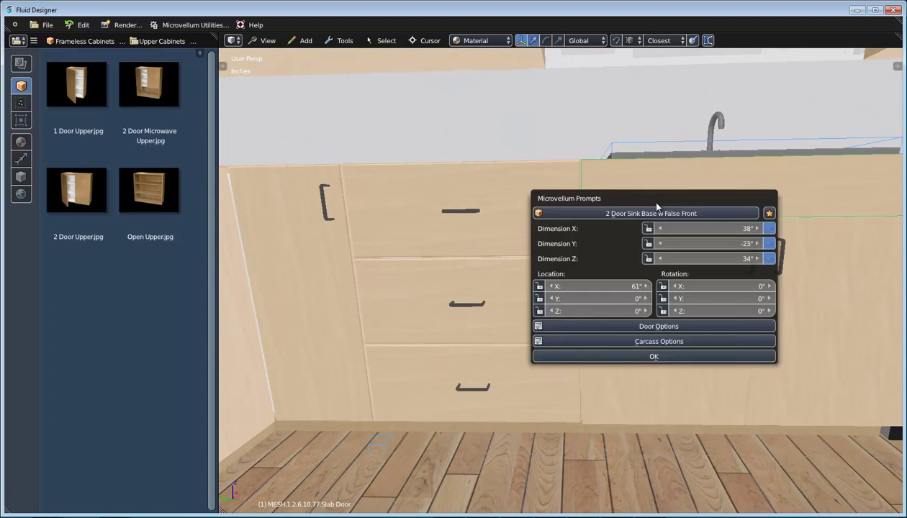
{"action": "left_click", "coordinate": [666, 329]}
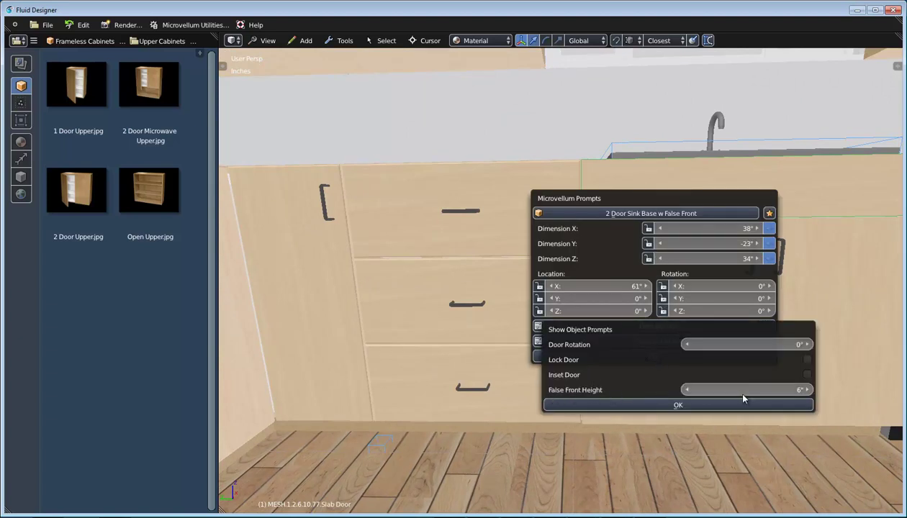
{"action": "left_click_drag", "start_coordinate": [765, 393], "coordinate": [771, 396]}
{"action": "key", "text": "Escape"}
Step: Unlink the top drawer front of the 3 Drawer Base from the equal heights and set its height to 6 inches
{"action": "left_click", "coordinate": [521, 223]}
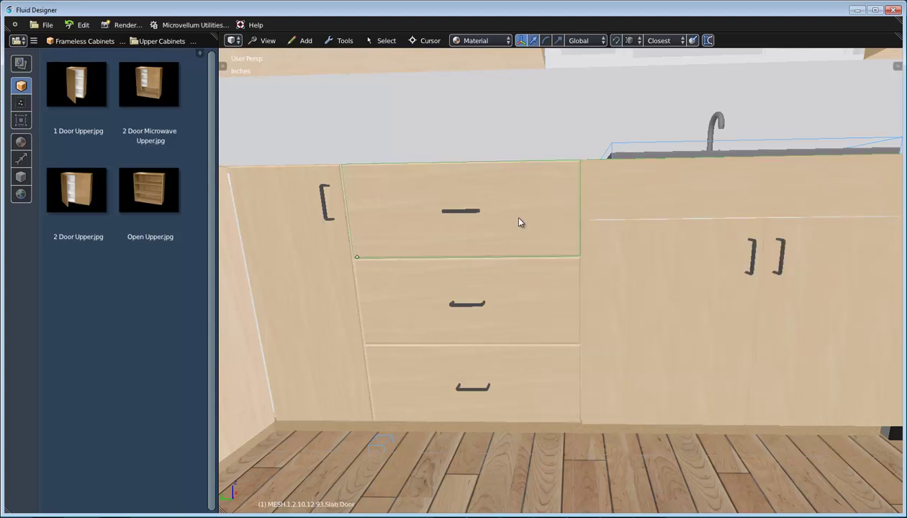
{"action": "right_click", "coordinate": [519, 218]}
{"action": "left_click_drag", "start_coordinate": [519, 218], "coordinate": [718, 191]}
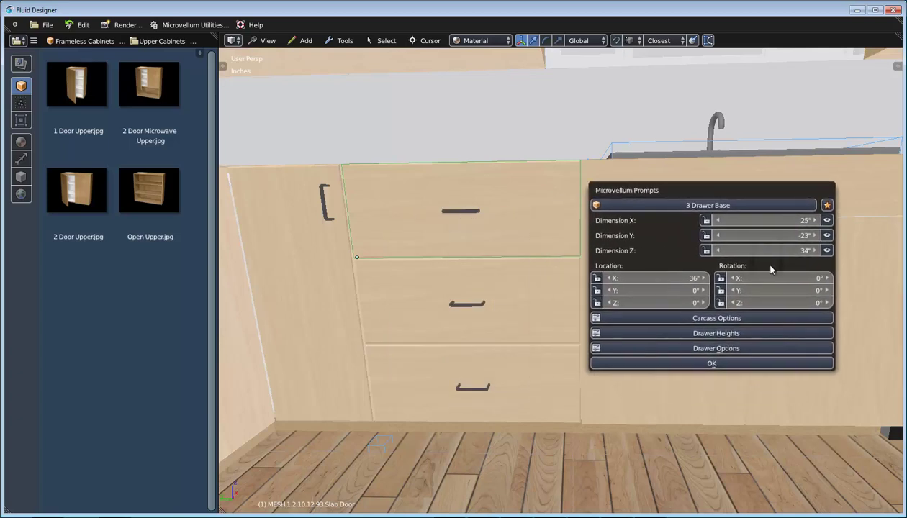
{"action": "left_click", "coordinate": [751, 333]}
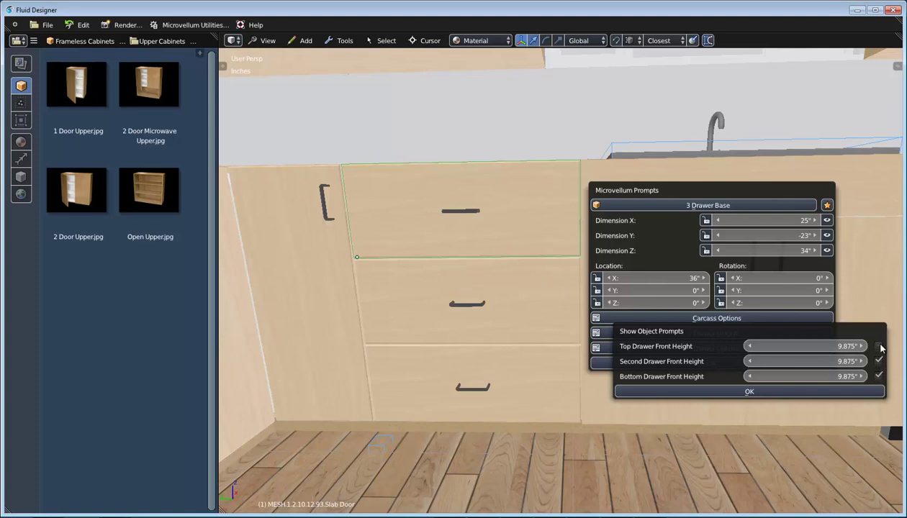
{"action": "left_click", "coordinate": [830, 346]}
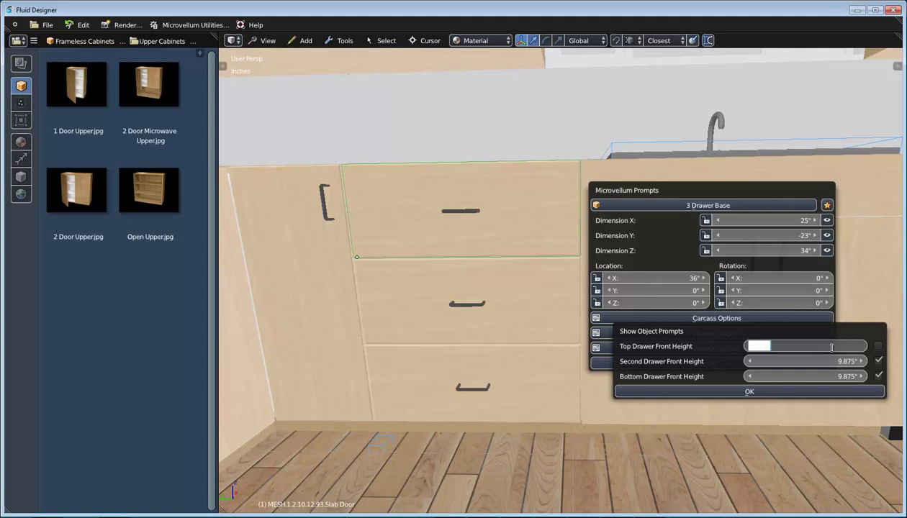
{"action": "type", "text": "6"}
{"action": "key", "text": "Return"}
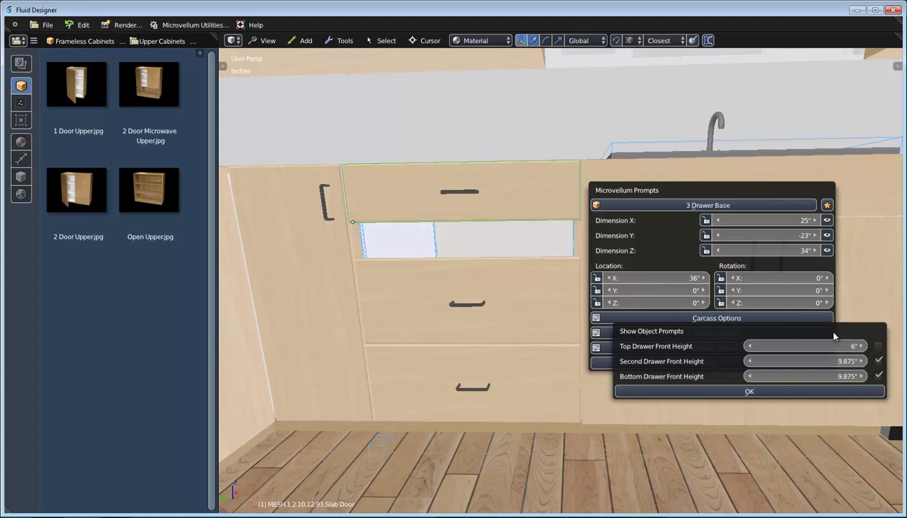
{"action": "left_click", "coordinate": [765, 392]}
{"action": "left_click", "coordinate": [713, 360]}
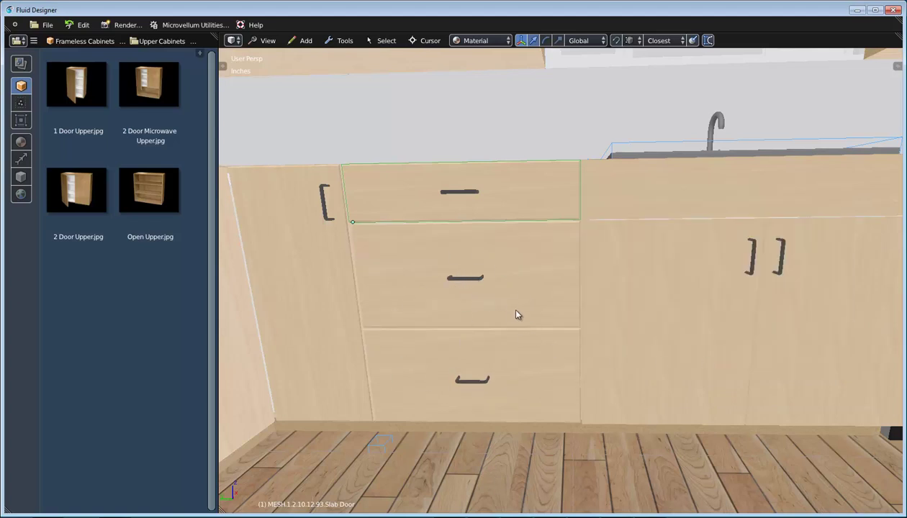
Step: Reduce the X dimension of the 2 Door Upper on the left side of the window by 3 inches
{"action": "scroll", "coordinate": [476, 316], "scroll_direction": "down", "scroll_amount": 6}
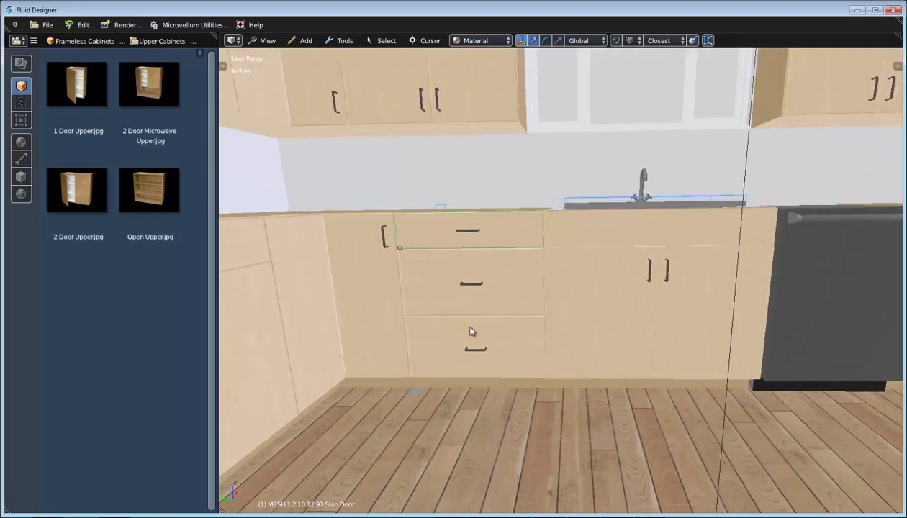
{"action": "middle_click_drag", "start_coordinate": [528, 396], "coordinate": [530, 479], "text": "shift"}
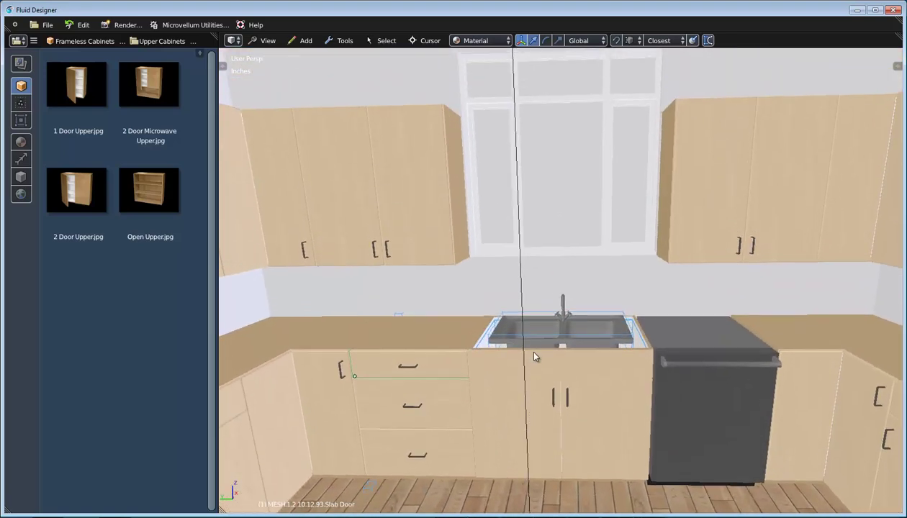
{"action": "middle_click_drag", "start_coordinate": [588, 324], "coordinate": [586, 425], "text": "shift"}
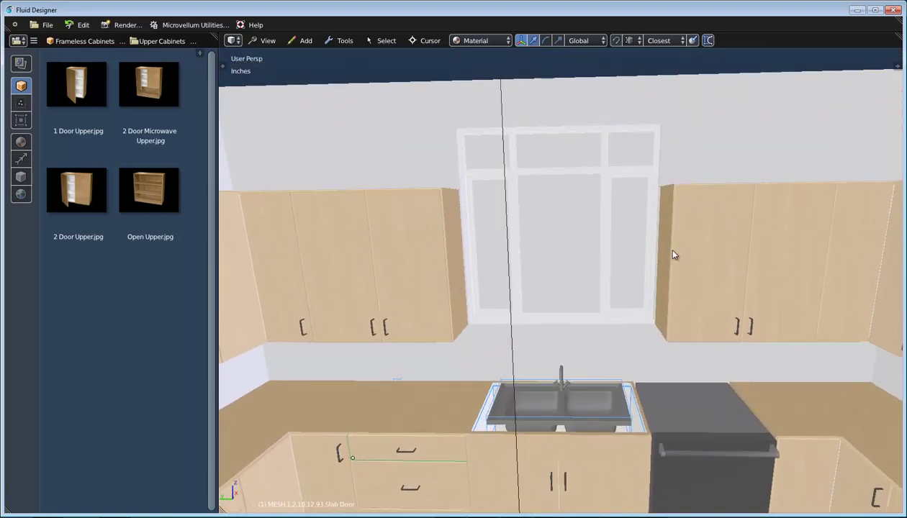
{"action": "left_click", "coordinate": [420, 247]}
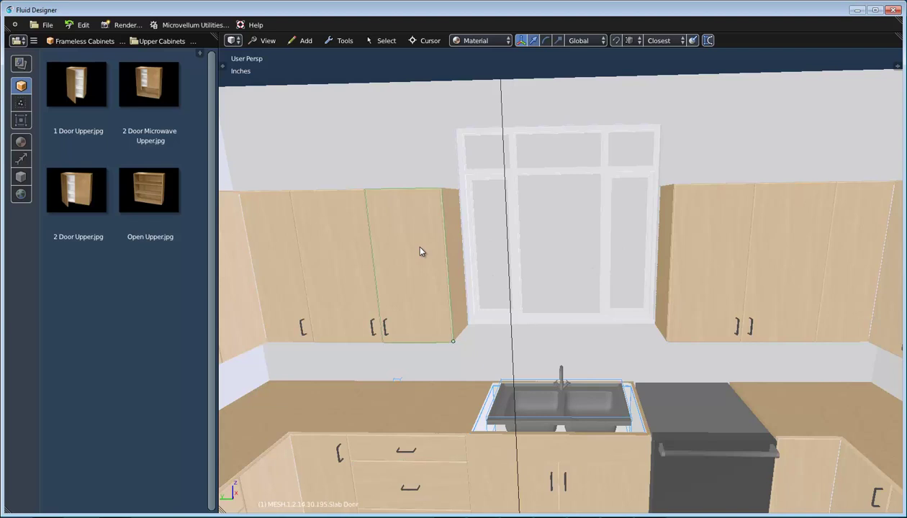
{"action": "right_click", "coordinate": [420, 247]}
{"action": "left_click_drag", "start_coordinate": [452, 247], "coordinate": [656, 209]}
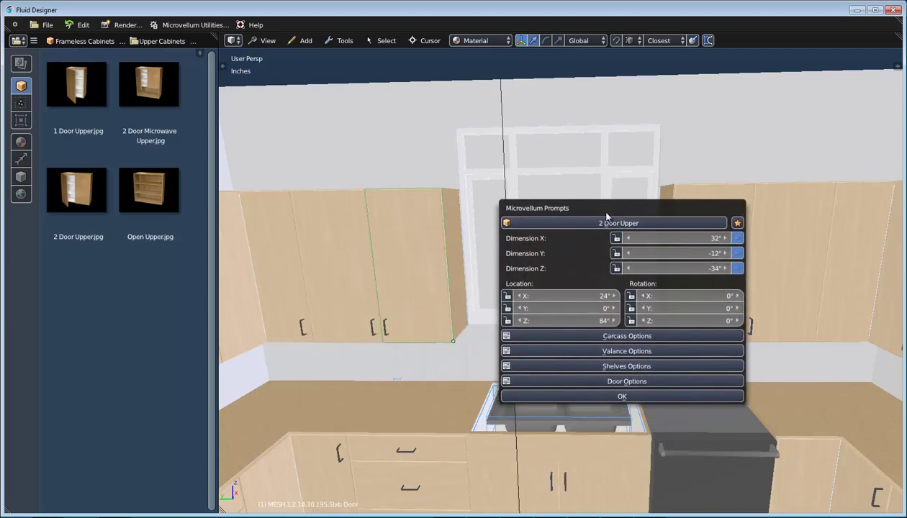
{"action": "left_click", "coordinate": [674, 237]}
{"action": "left_click", "coordinate": [666, 238]}
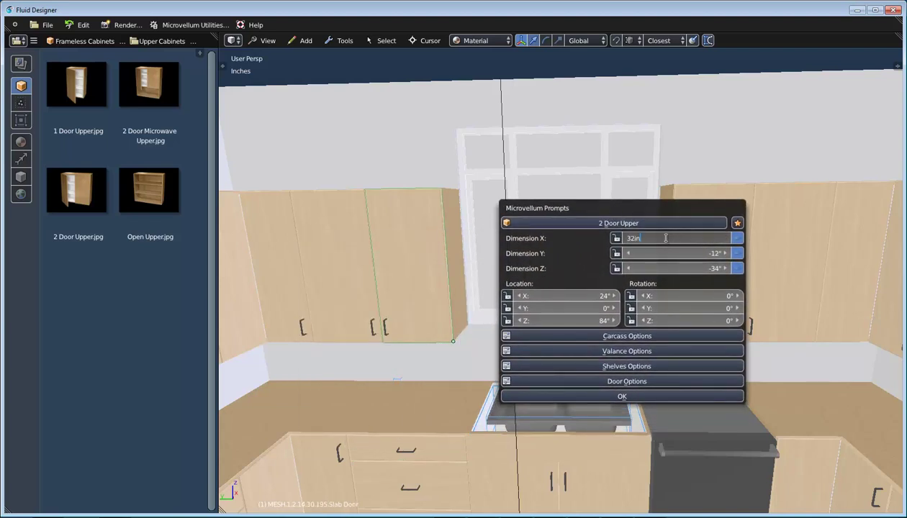
{"action": "type", "text": "-3"}
{"action": "key", "text": "Return"}
{"action": "left_click", "coordinate": [704, 248]}
Step: Reduce the X dimension of the 2 Door Upper on the right side of the window by 3 inches, to 29 inches
{"action": "right_click", "coordinate": [586, 254]}
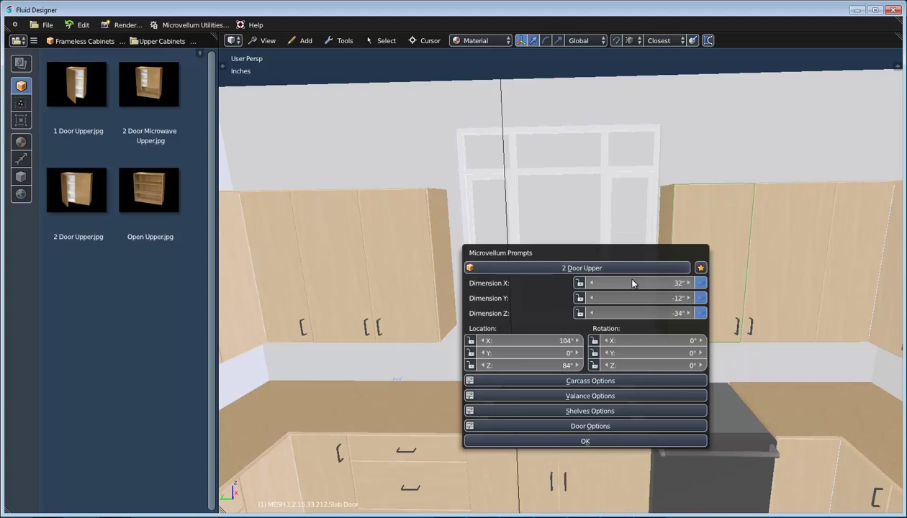
{"action": "left_click", "coordinate": [632, 284]}
{"action": "left_click", "coordinate": [637, 281]}
{"action": "type", "text": "-3"}
{"action": "key", "text": "Return"}
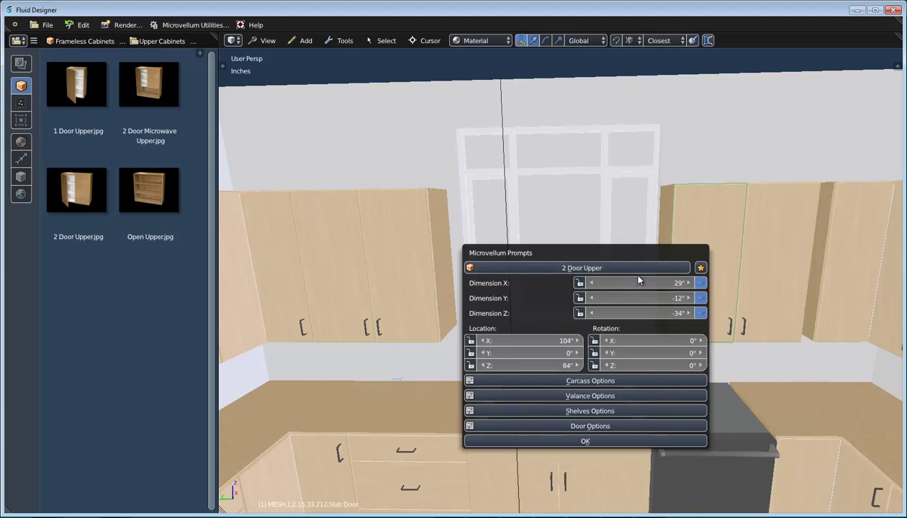
{"action": "middle_click_drag", "start_coordinate": [688, 234], "coordinate": [666, 275]}
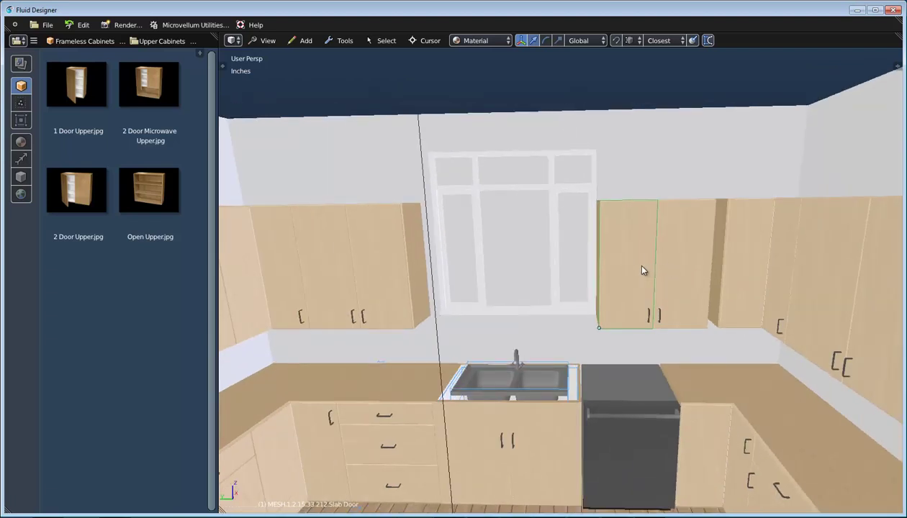
Step: Enable the Left Fin End in the carcass options of the 2 Door Upper on the right side of the window
{"action": "key", "text": "Right"}
{"action": "middle_click_drag", "start_coordinate": [521, 286], "coordinate": [547, 270]}
{"action": "mouse_move", "coordinate": [477, 244]}
{"action": "middle_mouse_down"}
{"action": "mouse_move", "coordinate": [485, 258]}
{"action": "mouse_move", "coordinate": [457, 254]}
{"action": "mouse_move", "coordinate": [483, 254]}
{"action": "middle_mouse_up"}
{"action": "right_click", "coordinate": [673, 256]}
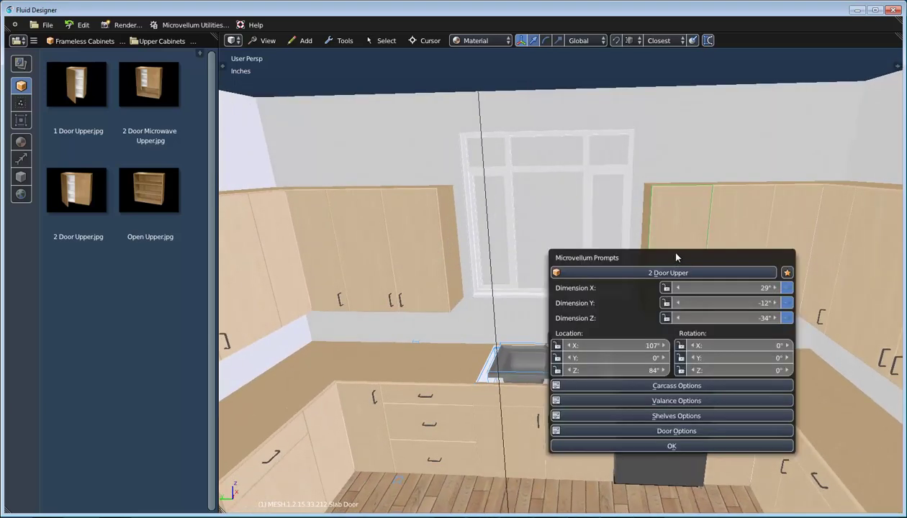
{"action": "left_click", "coordinate": [702, 388]}
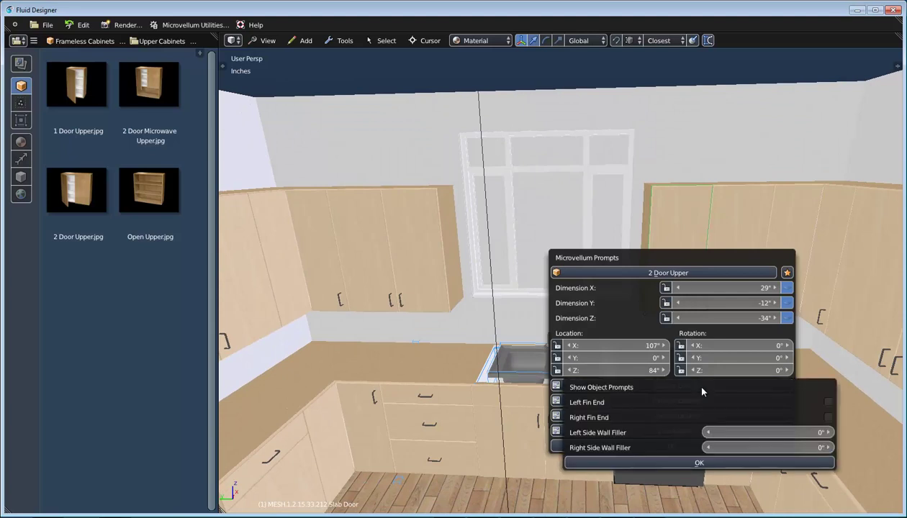
{"action": "left_click", "coordinate": [829, 403]}
Step: Enable the Right Fin End in the carcass options of the 2 Door Upper on the left side of the window
{"action": "right_click", "coordinate": [416, 237]}
{"action": "key", "text": "p"}
{"action": "left_click", "coordinate": [589, 378]}
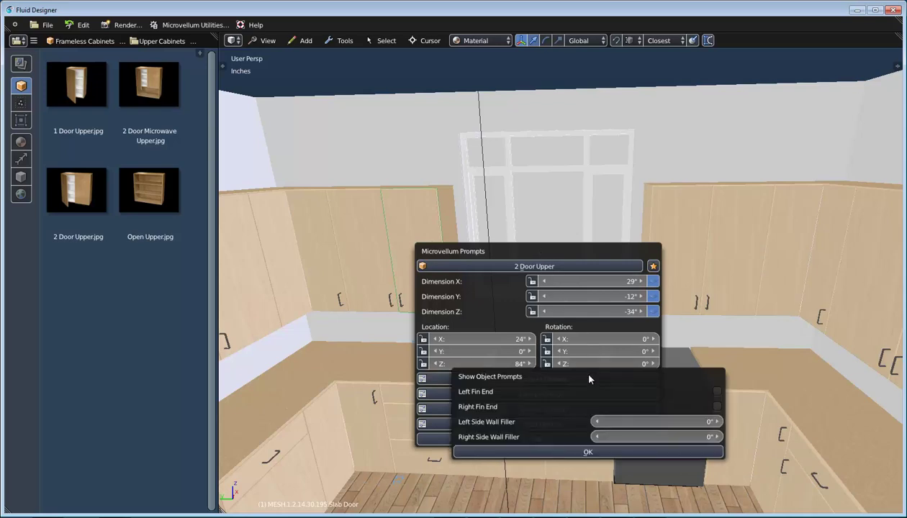
{"action": "left_click", "coordinate": [717, 406]}
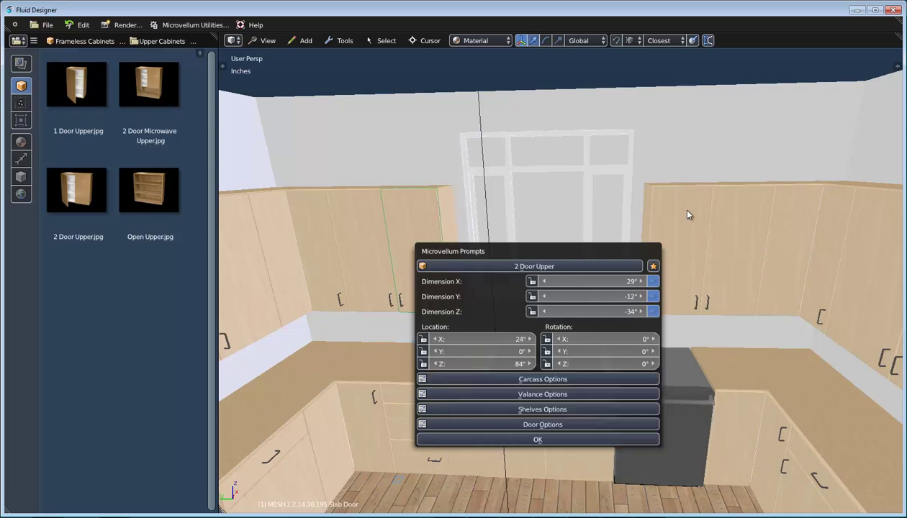
Step: Enable the Right Fin End in the carcass options of the 1 Door Upper at the open end of the range wall
{"action": "scroll", "coordinate": [673, 253], "scroll_direction": "down", "scroll_amount": 3}
{"action": "middle_click_drag", "start_coordinate": [644, 313], "coordinate": [679, 244], "text": "shift"}
{"action": "left_click", "coordinate": [681, 237]}
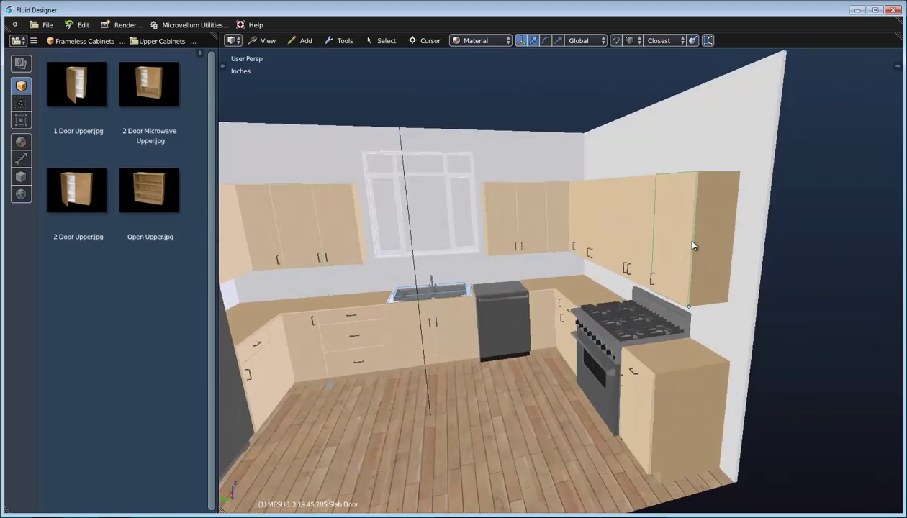
{"action": "right_click", "coordinate": [563, 263]}
{"action": "left_click", "coordinate": [598, 393]}
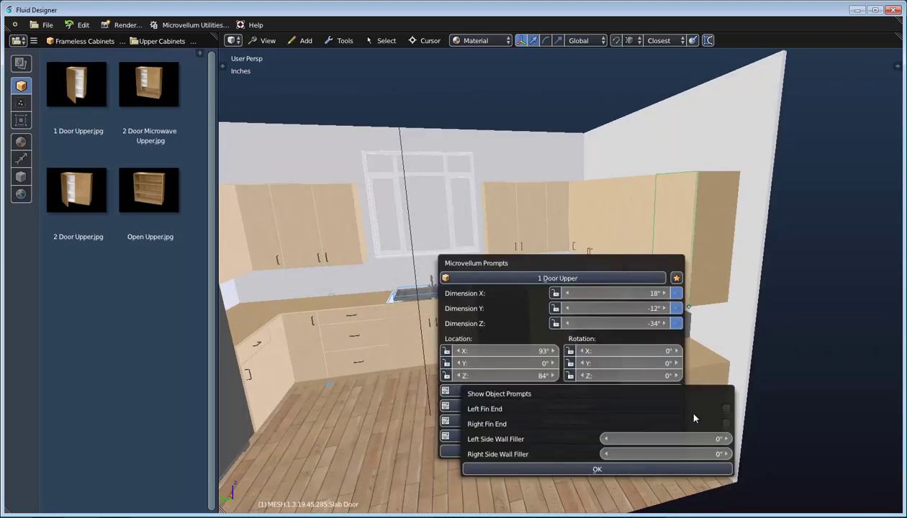
{"action": "left_click", "coordinate": [725, 424]}
Step: Enable the Right Fin End in the carcass options of the 1 Door 1 Drawer Base at the open end beside the range
{"action": "left_click", "coordinate": [630, 373]}
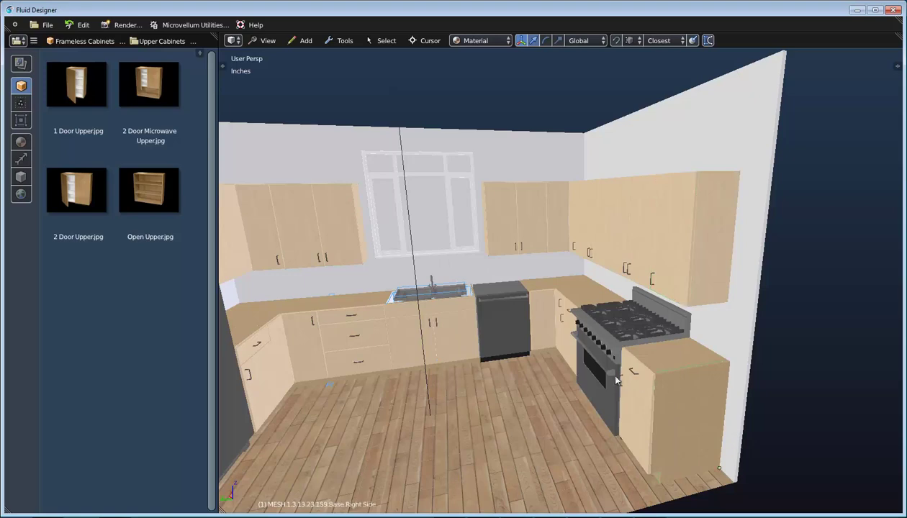
{"action": "key", "text": "alt+p"}
{"action": "left_click", "coordinate": [633, 455]}
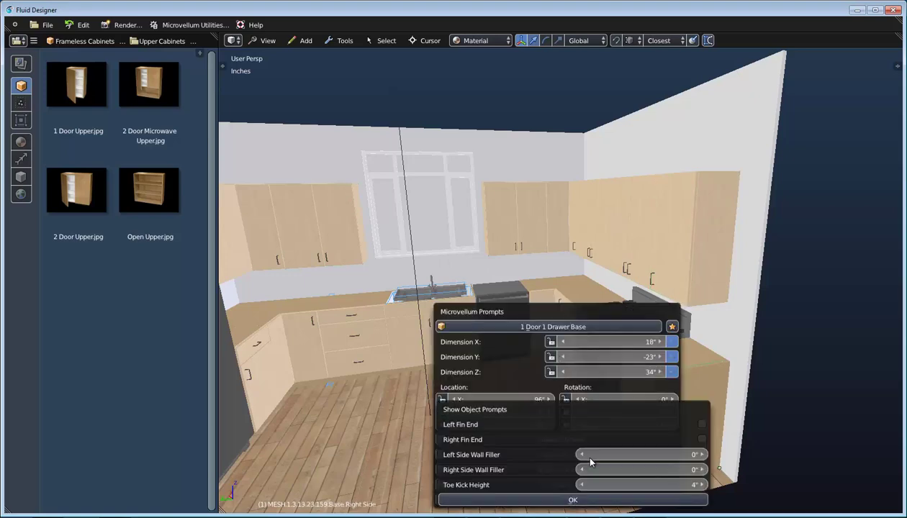
{"action": "left_click", "coordinate": [701, 440]}
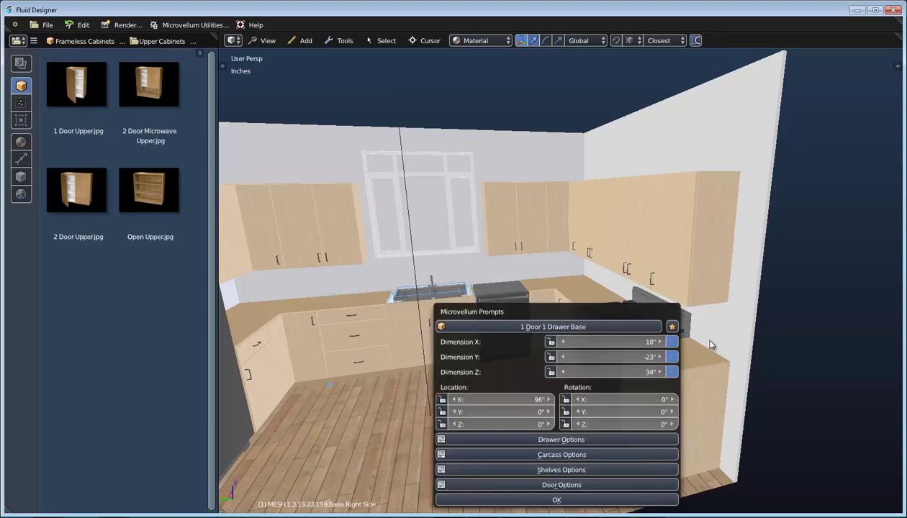
Step: Change the door of the 1 Door 1 Drawer Base between the corner cabinet and the range to Left Swing
{"action": "middle_click_drag", "start_coordinate": [630, 328], "coordinate": [659, 319]}
{"action": "scroll", "coordinate": [638, 291], "scroll_direction": "up", "scroll_amount": 3}
{"action": "scroll", "coordinate": [631, 308], "scroll_direction": "down", "scroll_amount": 1}
{"action": "middle_click_drag", "start_coordinate": [651, 353], "coordinate": [642, 327], "text": "shift"}
{"action": "right_click", "coordinate": [547, 314]}
{"action": "scroll", "coordinate": [555, 312], "scroll_direction": "up", "scroll_amount": 2}
{"action": "middle_click_drag", "start_coordinate": [560, 308], "coordinate": [547, 298], "text": "shift"}
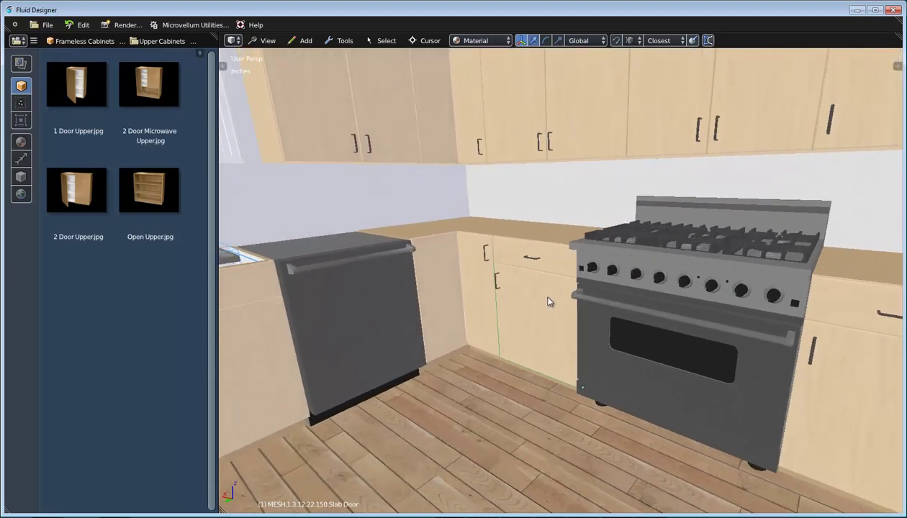
{"action": "right_click", "coordinate": [534, 289]}
{"action": "left_click_drag", "start_coordinate": [562, 288], "coordinate": [741, 211]}
{"action": "left_click", "coordinate": [726, 383]}
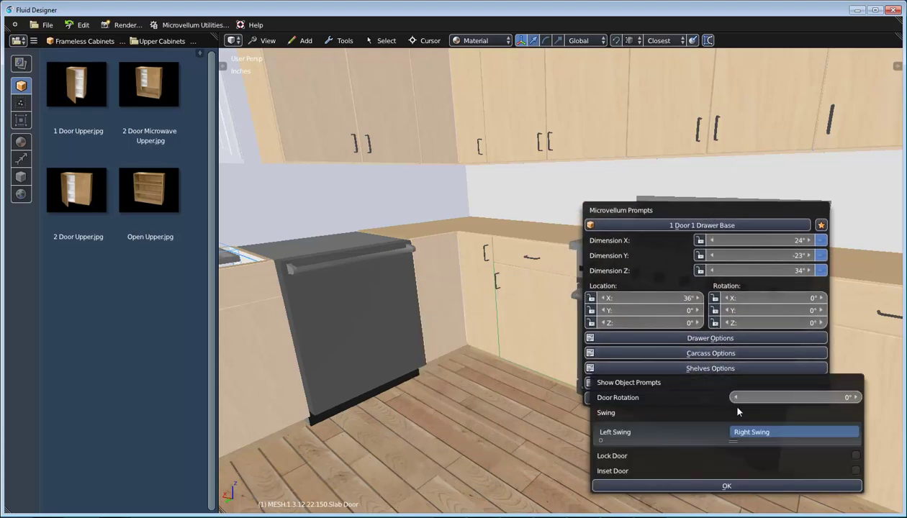
{"action": "left_click", "coordinate": [627, 434]}
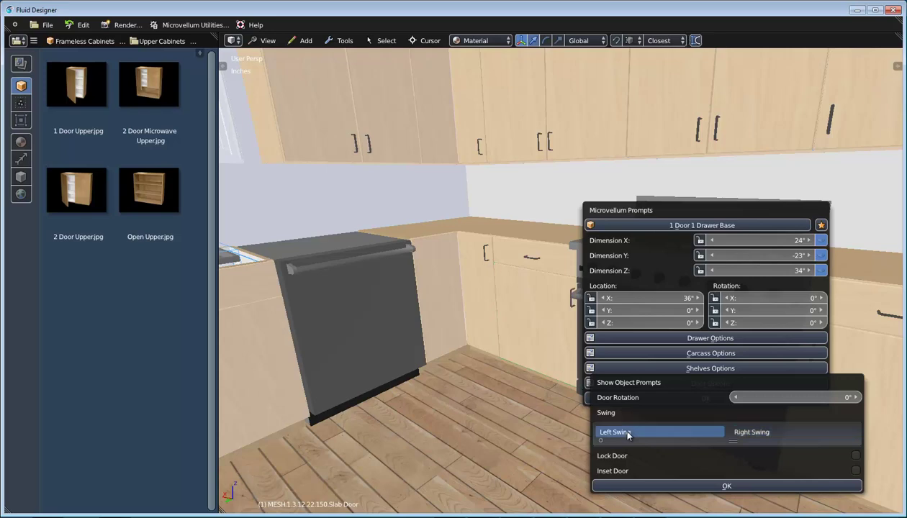
{"action": "left_click", "coordinate": [541, 351]}
{"action": "left_click", "coordinate": [542, 351]}
Step: Show the Microwaves category of the Appliances product library
{"action": "scroll", "coordinate": [543, 351], "scroll_direction": "down", "scroll_amount": 1}
{"action": "middle_click_drag", "start_coordinate": [542, 351], "coordinate": [494, 436], "text": "shift"}
{"action": "middle_click_drag", "start_coordinate": [546, 386], "coordinate": [578, 382]}
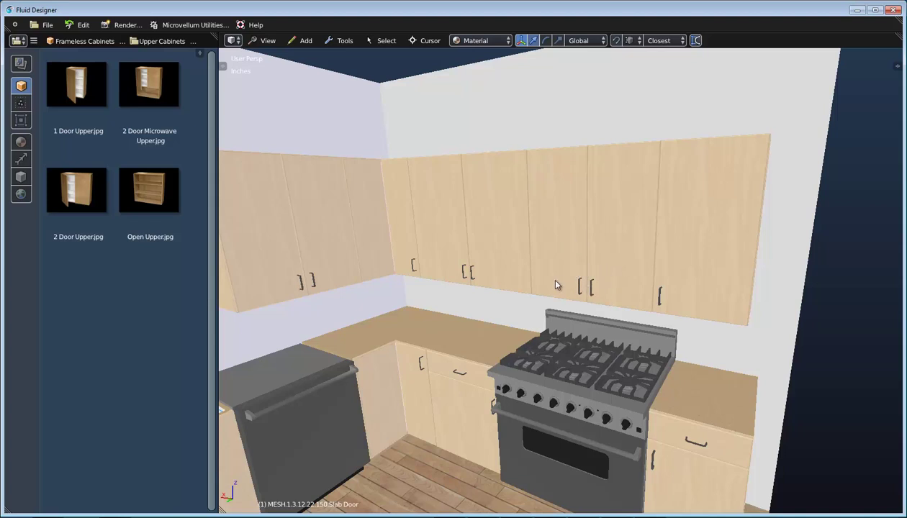
{"action": "left_click", "coordinate": [65, 41]}
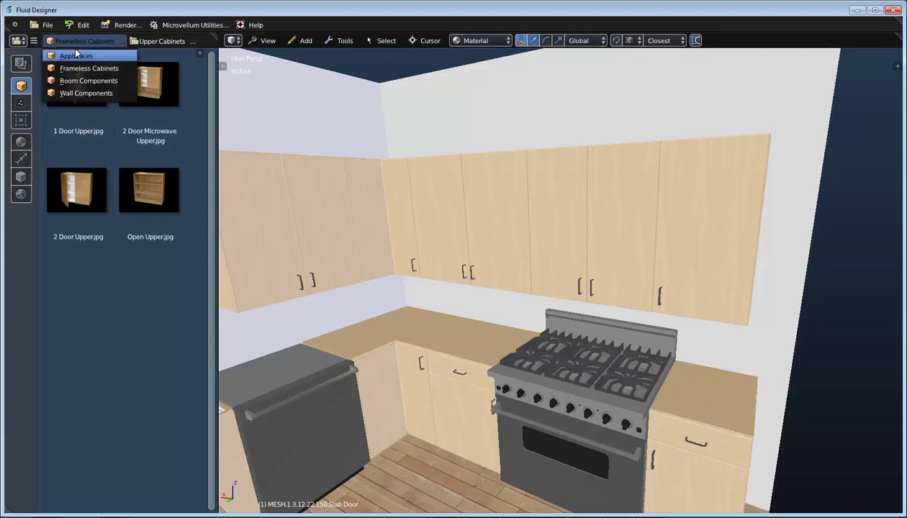
{"action": "left_click", "coordinate": [111, 55]}
{"action": "left_click", "coordinate": [119, 45]}
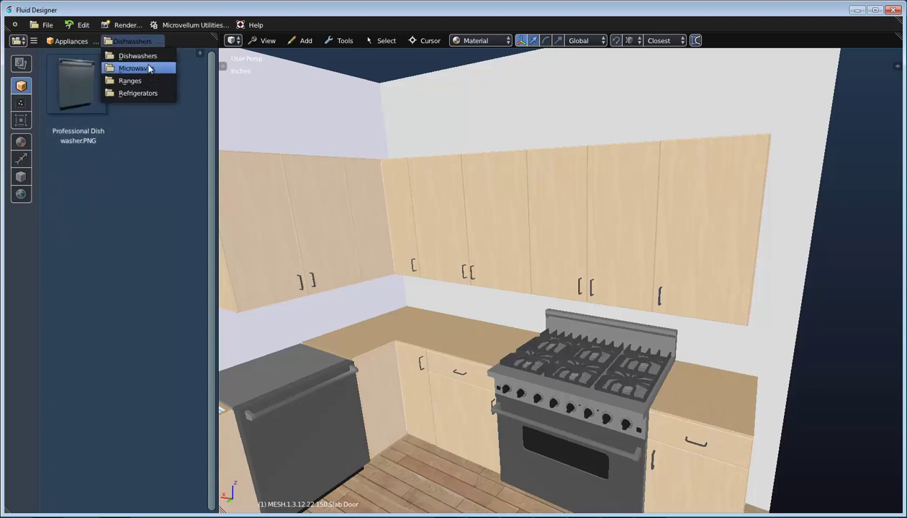
{"action": "left_click", "coordinate": [140, 65]}
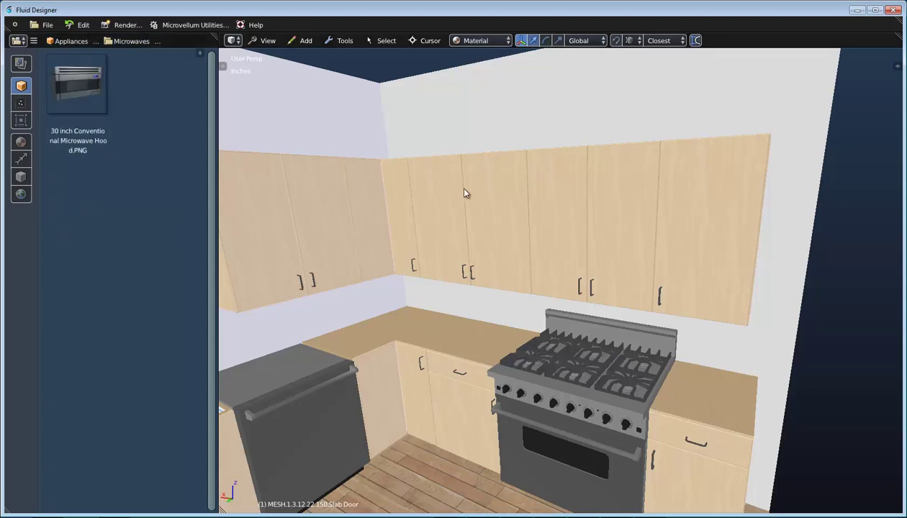
Step: Shorten the 2 Door Upper above the range to a Z dimension of -13 inches
{"action": "scroll", "coordinate": [602, 241], "scroll_direction": "up", "scroll_amount": 2}
{"action": "left_click", "coordinate": [575, 231]}
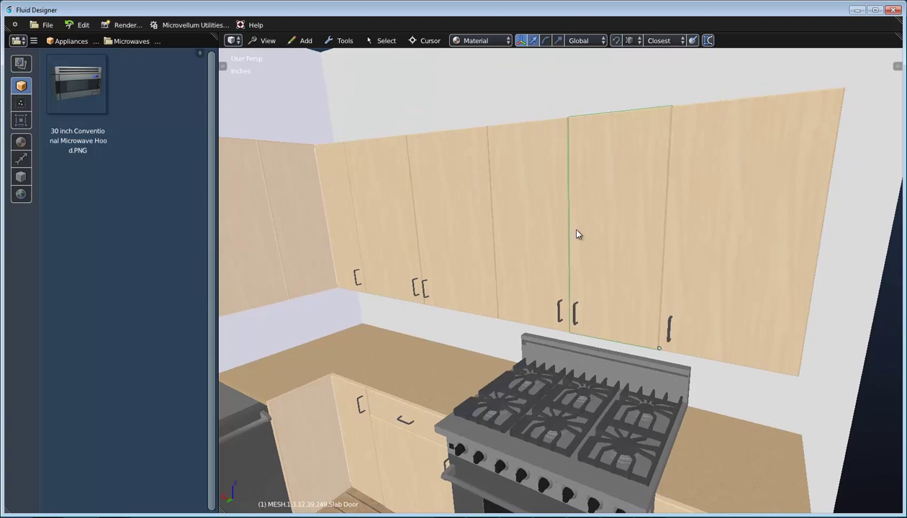
{"action": "key", "text": "p"}
{"action": "left_click_drag", "start_coordinate": [466, 304], "coordinate": [474, 297]}
{"action": "left_click", "coordinate": [460, 168]}
Step: Place a 30 inch Conventional Microwave Hood above the range, to the right of the adjacent full-height upper cabinet
{"action": "middle_click_drag", "start_coordinate": [561, 273], "coordinate": [549, 265], "text": "shift"}
{"action": "left_click_drag", "start_coordinate": [104, 105], "coordinate": [464, 249]}
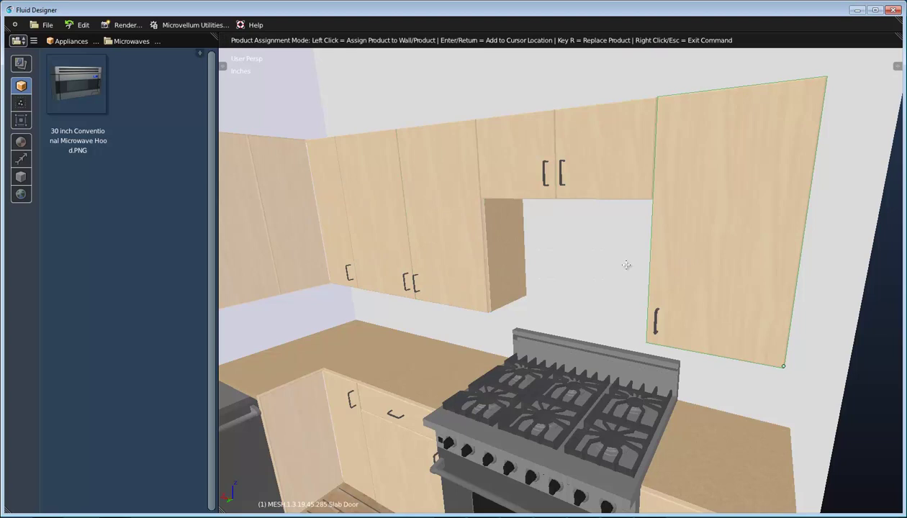
{"action": "left_click", "coordinate": [483, 256]}
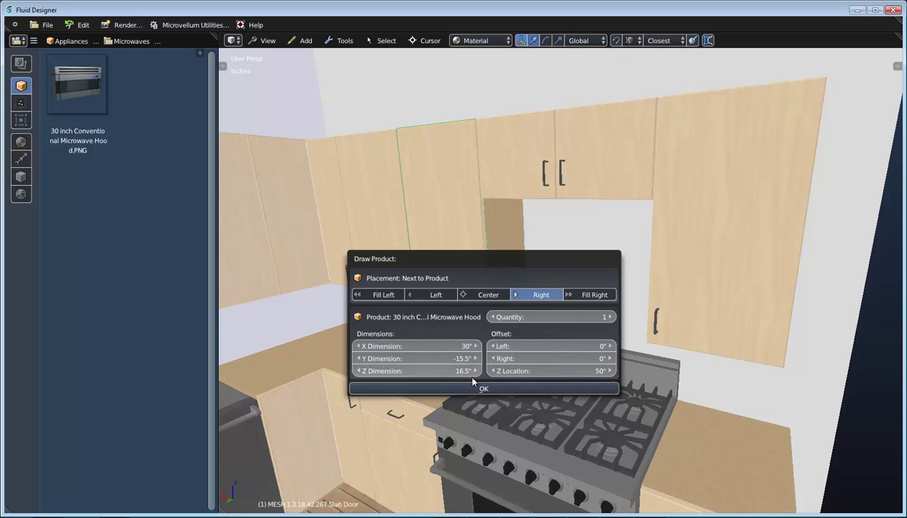
{"action": "left_click", "coordinate": [493, 387]}
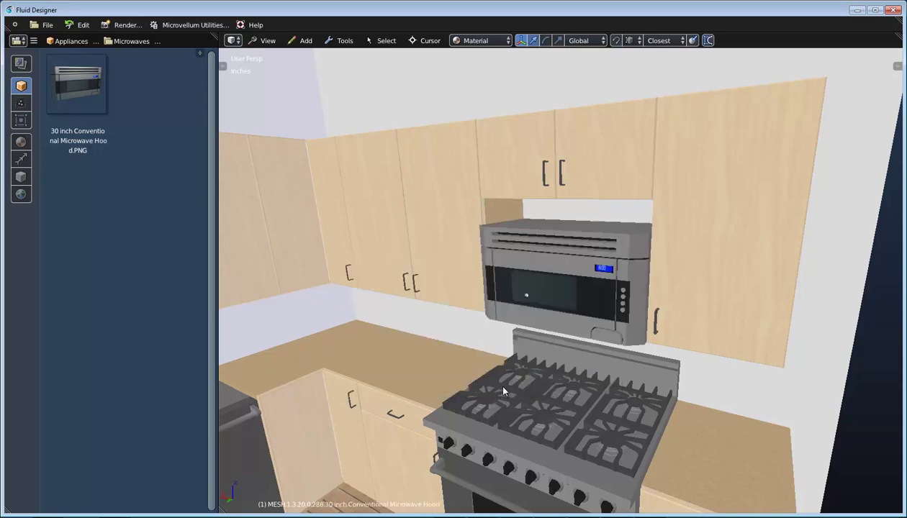
Step: Set the Z dimension of the 2 Door Upper above the microwave hood to -10 inches
{"action": "middle_click_drag", "start_coordinate": [595, 283], "coordinate": [403, 231]}
{"action": "scroll", "coordinate": [612, 230], "scroll_direction": "up", "scroll_amount": 2}
{"action": "scroll", "coordinate": [614, 229], "scroll_direction": "down", "scroll_amount": 2}
{"action": "left_click", "coordinate": [596, 160]}
{"action": "right_click", "coordinate": [402, 231]}
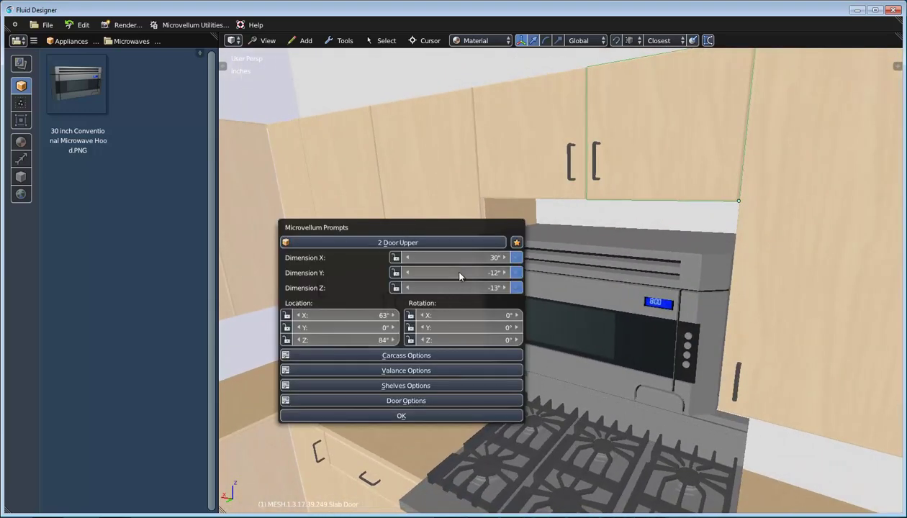
{"action": "left_click", "coordinate": [453, 288]}
{"action": "type", "text": "-10"}
{"action": "key", "text": "Return"}
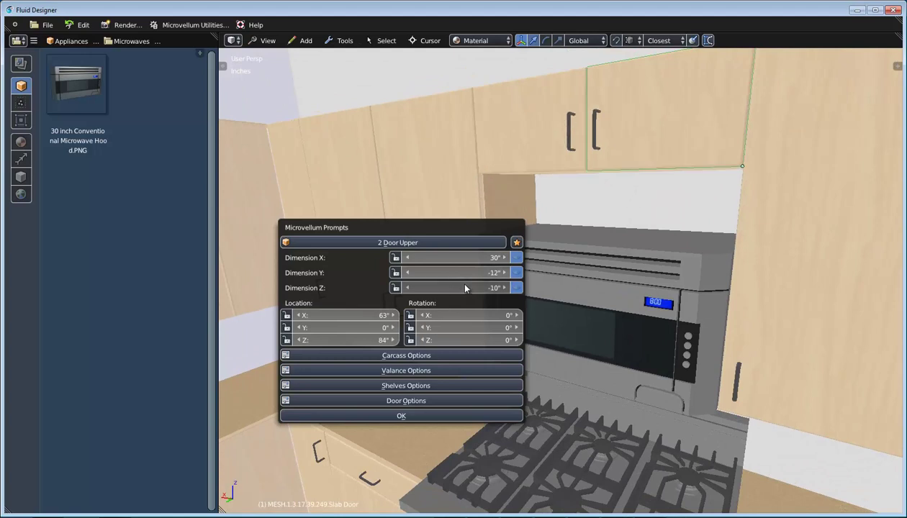
Step: Extend the 2 Door Upper above the microwave hood downward in one-inch increments to close the gap
{"action": "left_click", "coordinate": [408, 288]}
{"action": "left_click", "coordinate": [408, 288]}
{"action": "left_click", "coordinate": [407, 288]}
{"action": "left_click", "coordinate": [408, 288]}
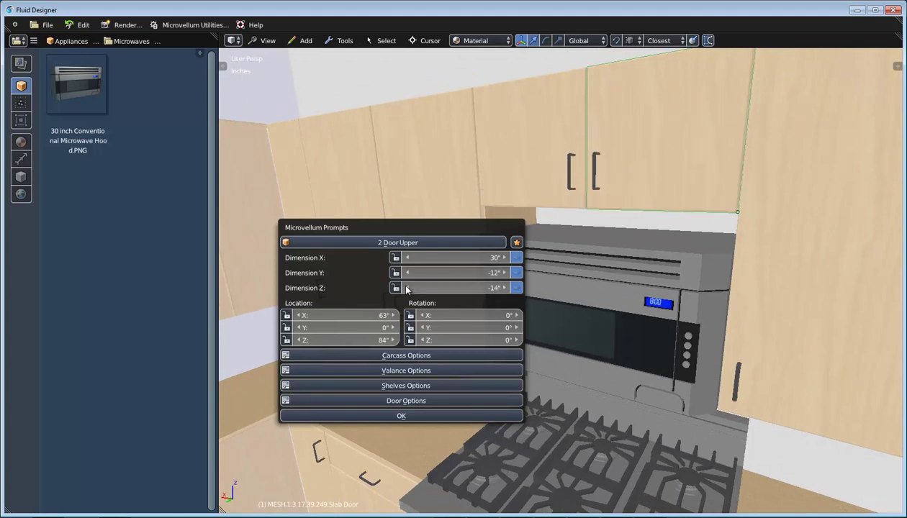
{"action": "left_click", "coordinate": [408, 288]}
{"action": "left_click", "coordinate": [407, 287]}
{"action": "left_click", "coordinate": [406, 287]}
Step: Show the Countertops category of the Frameless Cabinets product library
{"action": "middle_click_drag", "start_coordinate": [644, 307], "coordinate": [608, 309]}
{"action": "scroll", "coordinate": [641, 306], "scroll_direction": "down", "scroll_amount": 4}
{"action": "scroll", "coordinate": [624, 297], "scroll_direction": "down", "scroll_amount": 2}
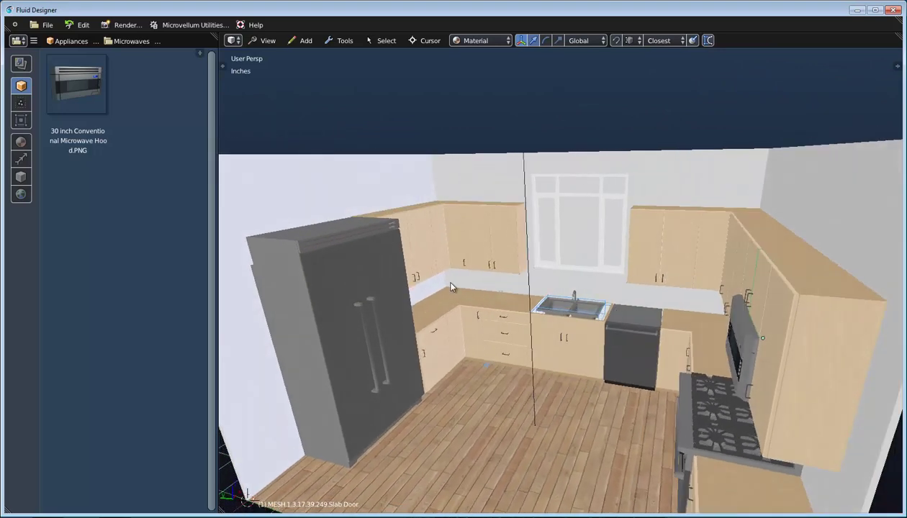
{"action": "scroll", "coordinate": [454, 287], "scroll_direction": "up", "scroll_amount": 3}
{"action": "middle_click_drag", "start_coordinate": [494, 290], "coordinate": [501, 316]}
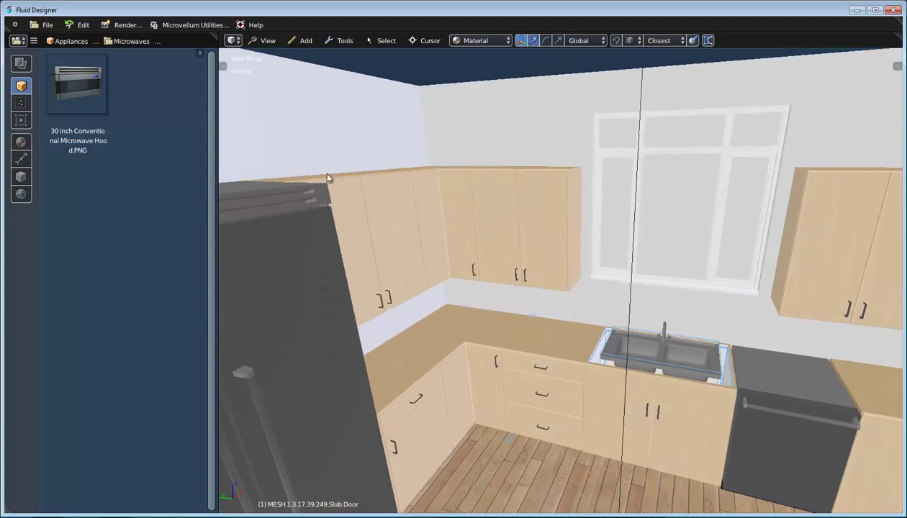
{"action": "left_click", "coordinate": [71, 41]}
{"action": "left_click", "coordinate": [84, 68]}
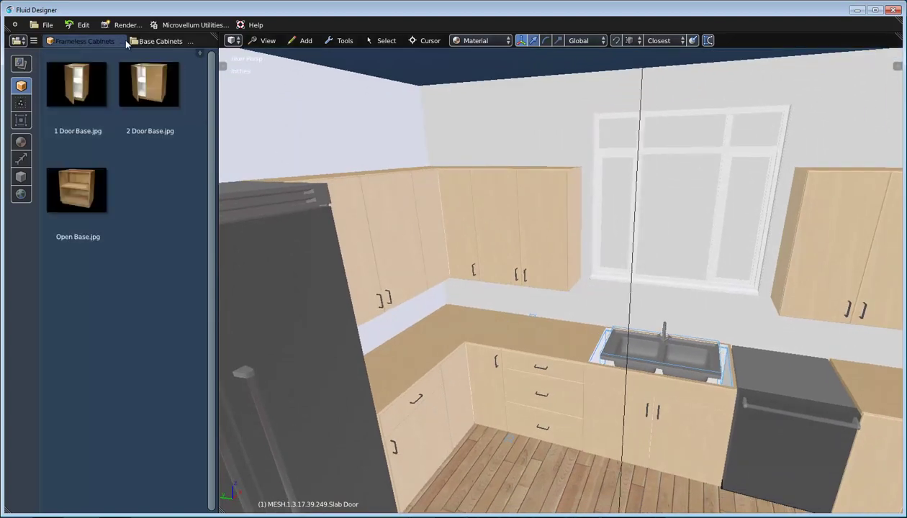
{"action": "left_click", "coordinate": [151, 41]}
{"action": "left_click", "coordinate": [167, 81]}
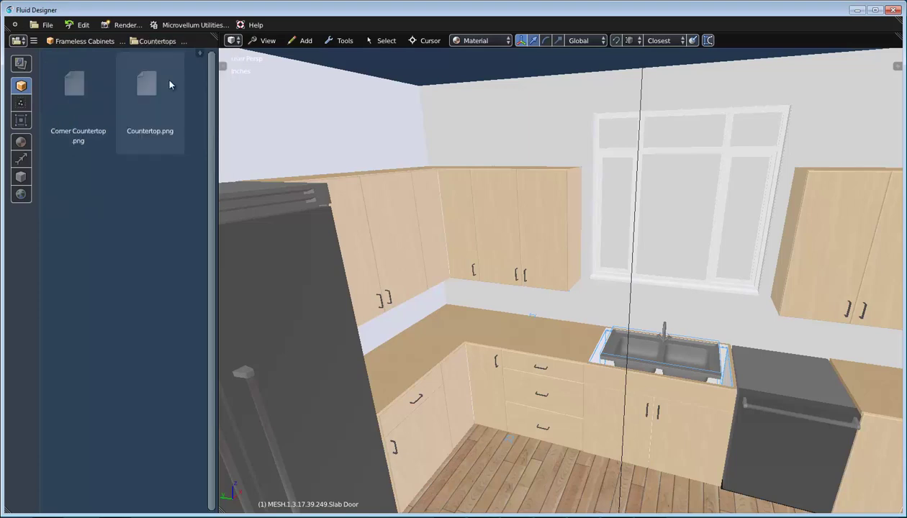
Step: Place a Corner Countertop at the left end of the window wall, at a Z location of 34 inches
{"action": "middle_click_drag", "start_coordinate": [447, 249], "coordinate": [378, 183], "text": "shift"}
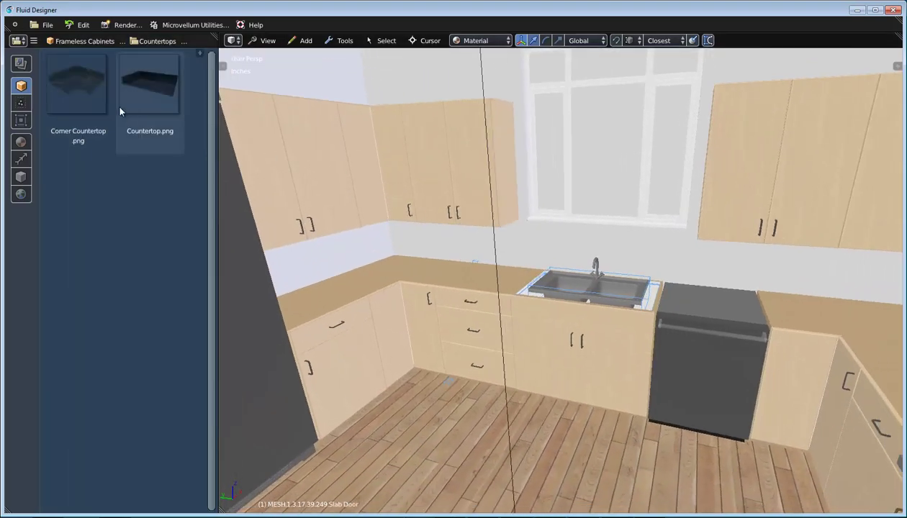
{"action": "mouse_move", "coordinate": [67, 77]}
{"action": "left_mouse_down"}
{"action": "mouse_move", "coordinate": [345, 229]}
{"action": "mouse_move", "coordinate": [422, 242]}
{"action": "left_mouse_up"}
{"action": "left_click", "coordinate": [420, 245]}
{"action": "left_click", "coordinate": [369, 281]}
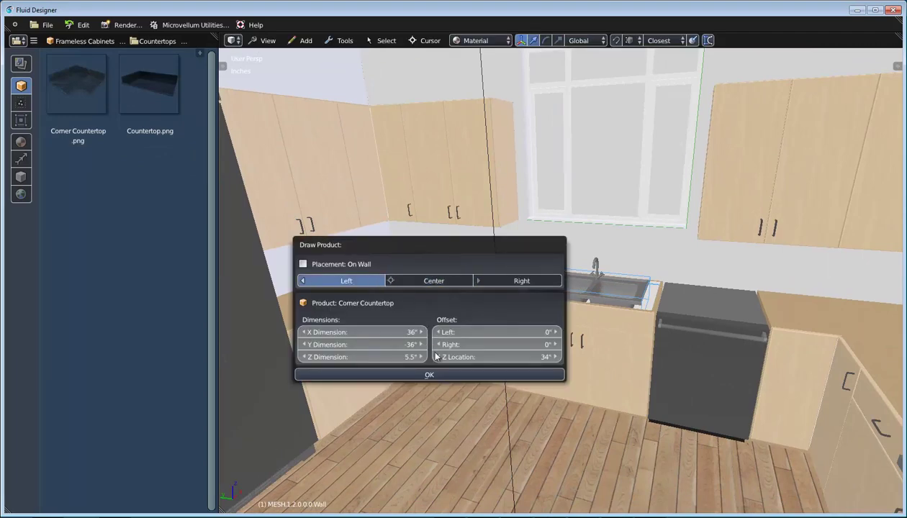
{"action": "left_click", "coordinate": [429, 374]}
Step: Place a second Corner Countertop at the right end of the window wall, at a Z location of 34 inches
{"action": "mouse_move", "coordinate": [458, 368]}
{"action": "middle_mouse_down"}
{"action": "mouse_move", "coordinate": [523, 373]}
{"action": "mouse_move", "coordinate": [395, 300]}
{"action": "middle_mouse_up"}
{"action": "mouse_move", "coordinate": [88, 96]}
{"action": "left_mouse_down"}
{"action": "mouse_move", "coordinate": [404, 193]}
{"action": "mouse_move", "coordinate": [703, 227]}
{"action": "mouse_move", "coordinate": [728, 245]}
{"action": "left_mouse_up"}
{"action": "left_click", "coordinate": [790, 281]}
{"action": "left_click", "coordinate": [792, 294]}
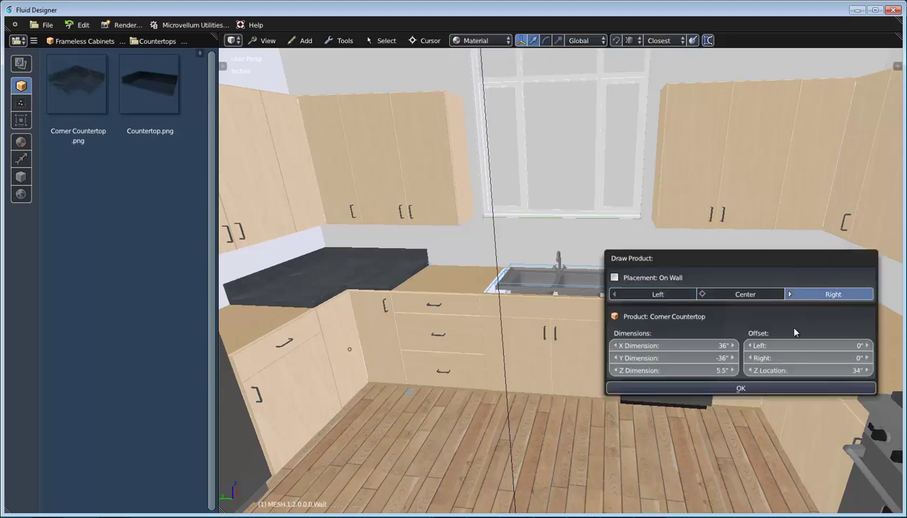
{"action": "left_click", "coordinate": [774, 391]}
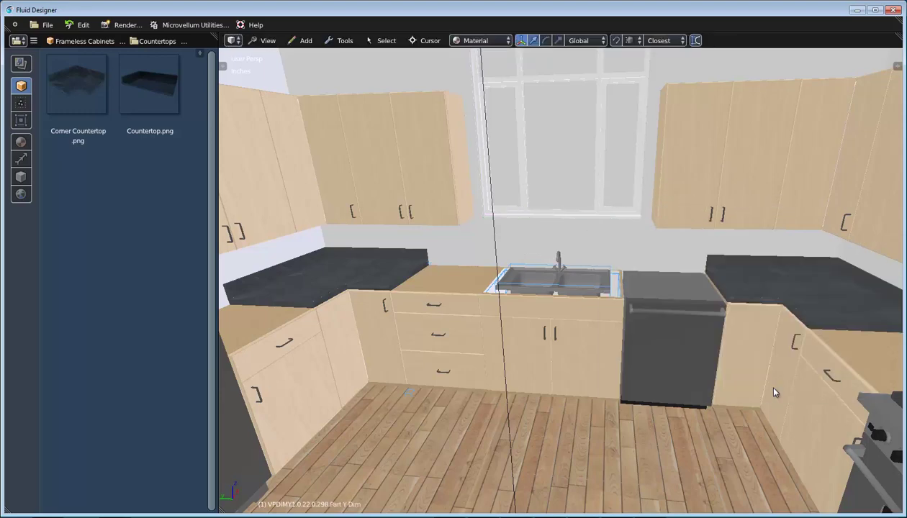
Step: Set the X dimension of the left Corner Countertop to 124 inches so it runs past the sink and dishwasher
{"action": "scroll", "coordinate": [593, 305], "scroll_direction": "up", "scroll_amount": 4}
{"action": "left_click", "coordinate": [337, 259]}
{"action": "middle_click_drag", "start_coordinate": [337, 259], "coordinate": [428, 255]}
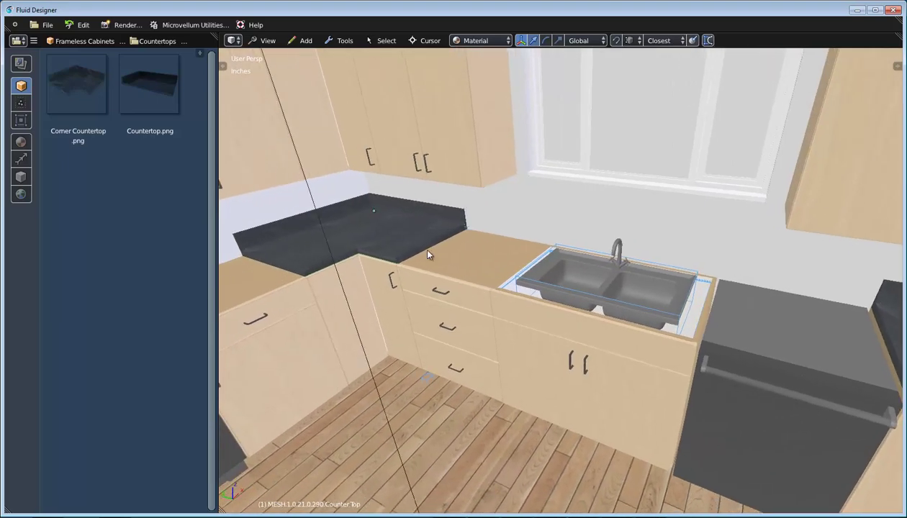
{"action": "right_click", "coordinate": [439, 291]}
{"action": "left_click_drag", "start_coordinate": [495, 328], "coordinate": [529, 329]}
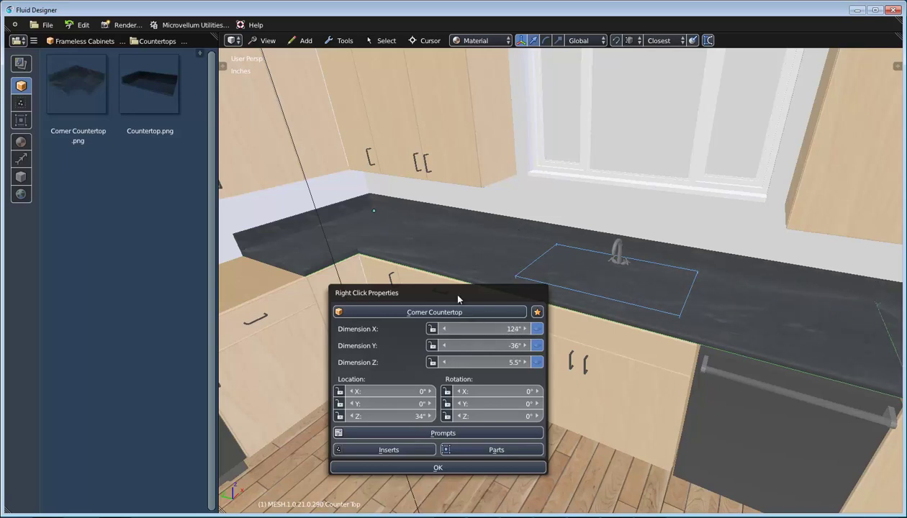
Step: Set the Y dimension of the left Corner Countertop to -58 inches so it reaches the refrigerator
{"action": "middle_click_drag", "start_coordinate": [436, 246], "coordinate": [479, 298]}
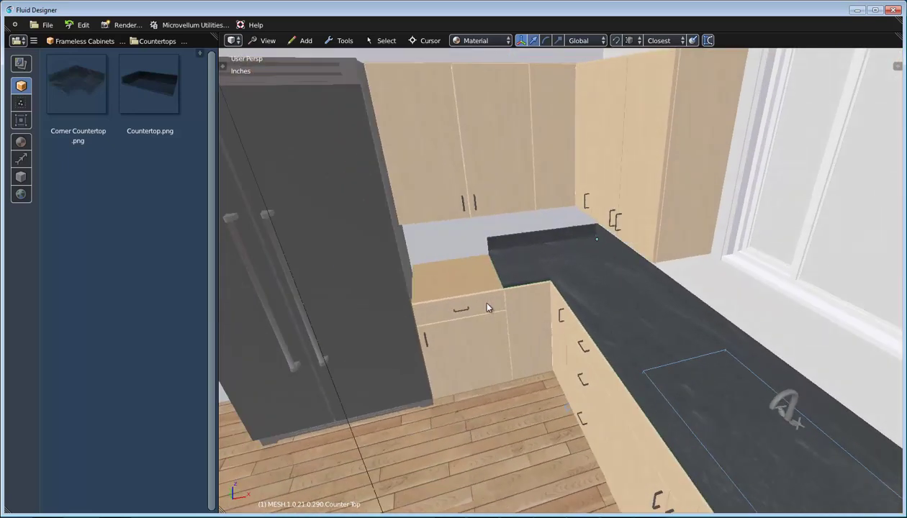
{"action": "right_click", "coordinate": [479, 298]}
{"action": "left_click_drag", "start_coordinate": [531, 359], "coordinate": [517, 361]}
{"action": "left_click", "coordinate": [494, 358]}
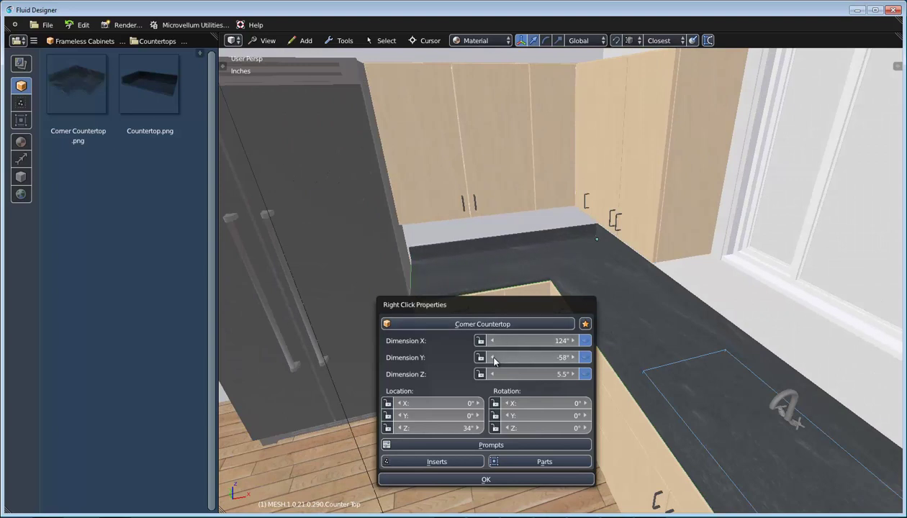
Step: Set the X dimension of the right Corner Countertop to 60 inches so it reaches the gas range
{"action": "middle_click_drag", "start_coordinate": [453, 273], "coordinate": [603, 333]}
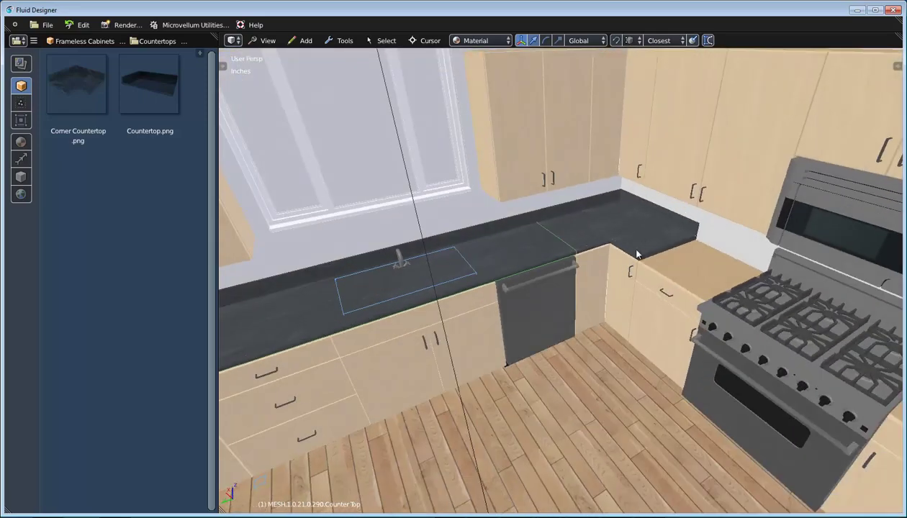
{"action": "middle_click_drag", "start_coordinate": [637, 297], "coordinate": [563, 313]}
{"action": "right_click", "coordinate": [563, 313]}
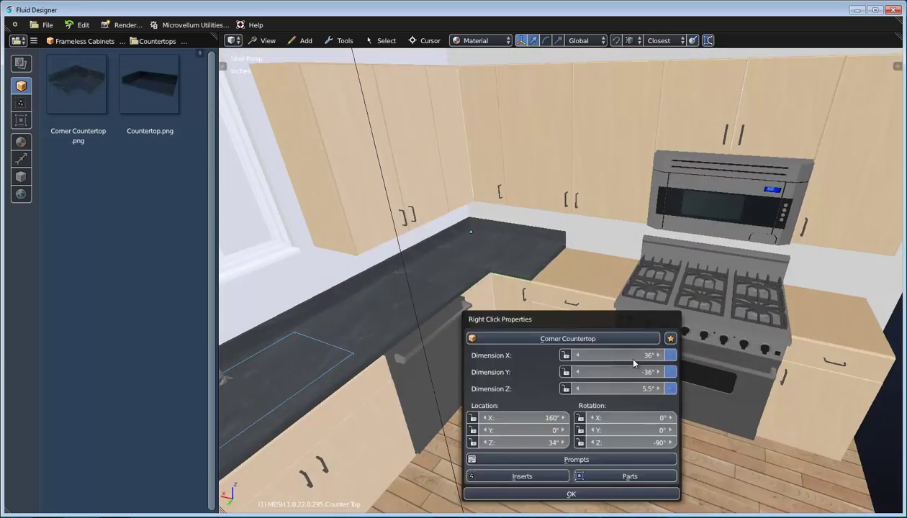
{"action": "left_click_drag", "start_coordinate": [620, 358], "coordinate": [636, 358]}
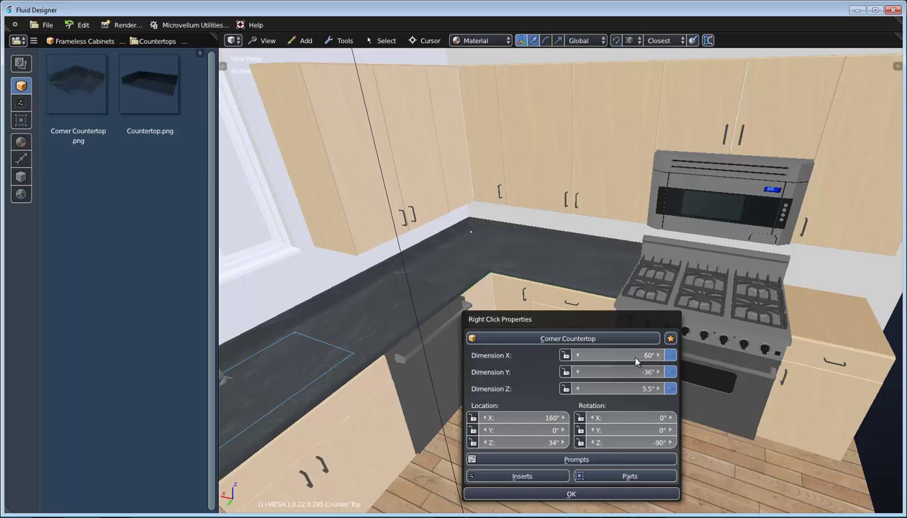
Step: Place a straight Countertop on the right side of the gas range, 18 inches wide, at a Z location of 34.1 inches
{"action": "scroll", "coordinate": [601, 270], "scroll_direction": "down", "scroll_amount": 1}
{"action": "middle_click_drag", "start_coordinate": [587, 287], "coordinate": [510, 288]}
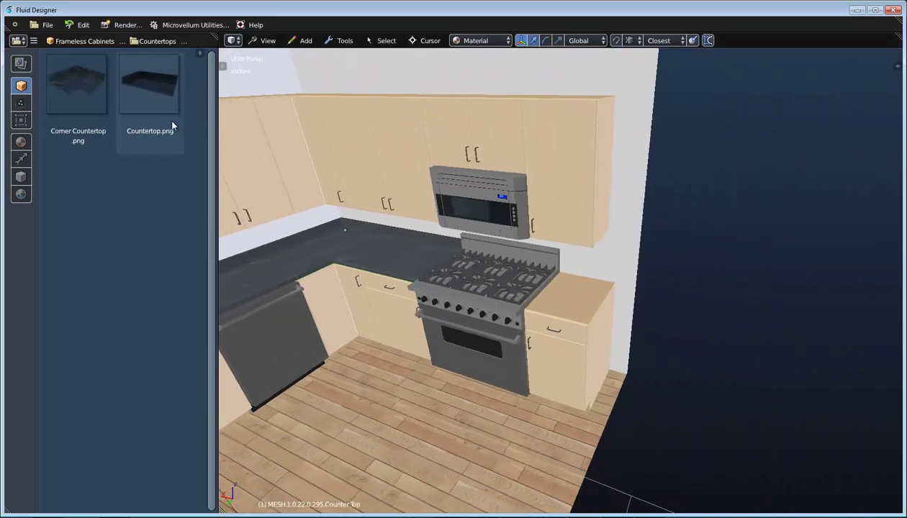
{"action": "left_click_drag", "start_coordinate": [148, 92], "coordinate": [502, 278]}
{"action": "left_click", "coordinate": [490, 283]}
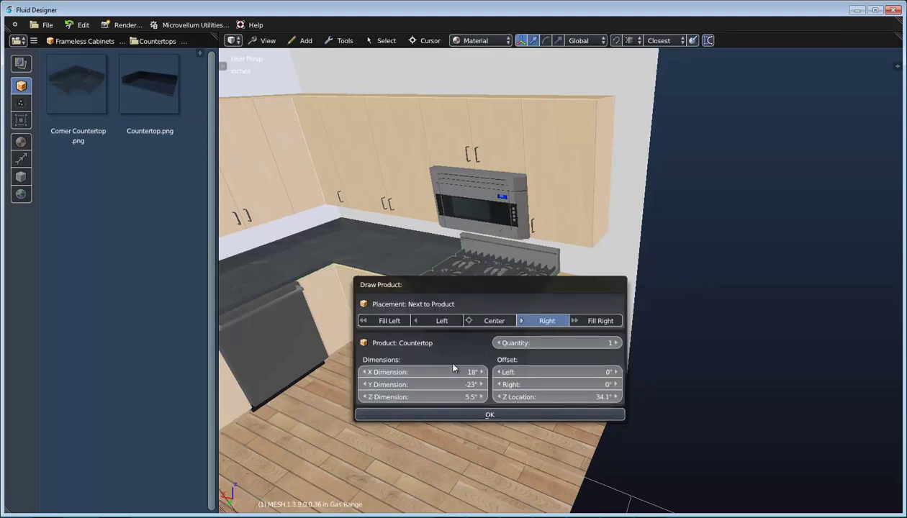
{"action": "left_click", "coordinate": [515, 416]}
Step: Cut the sink opening out of the left Corner Countertop with a Boolean subtraction using the sink's cutout box
{"action": "middle_click_drag", "start_coordinate": [576, 326], "coordinate": [516, 339]}
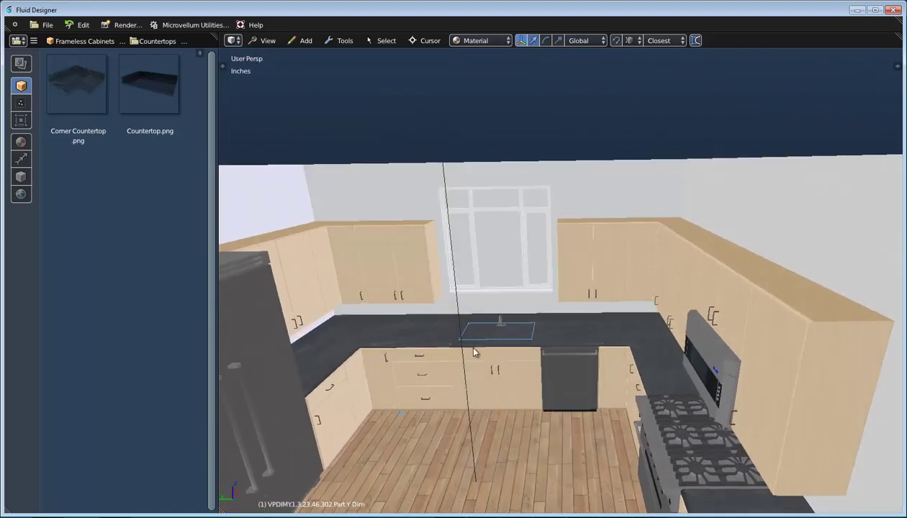
{"action": "scroll", "coordinate": [517, 339], "scroll_direction": "up", "scroll_amount": 4}
{"action": "scroll", "coordinate": [478, 321], "scroll_direction": "up", "scroll_amount": 2}
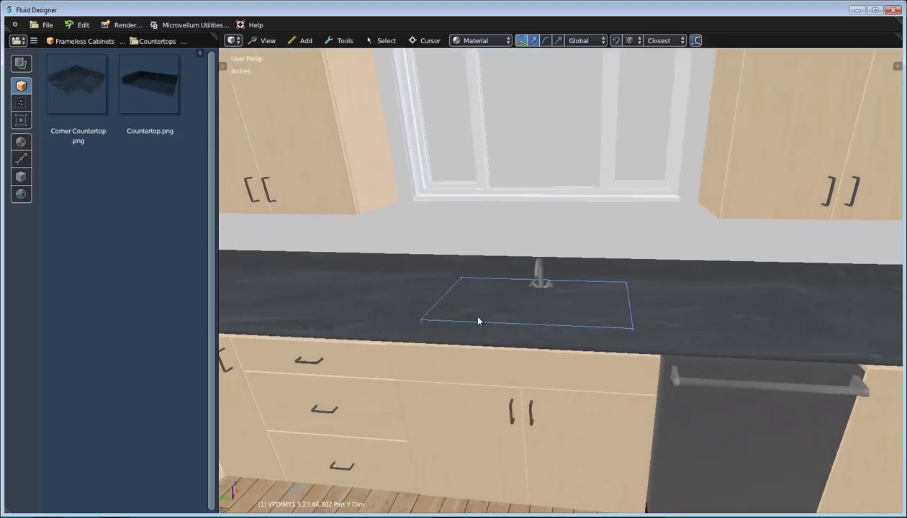
{"action": "right_click", "coordinate": [472, 322]}
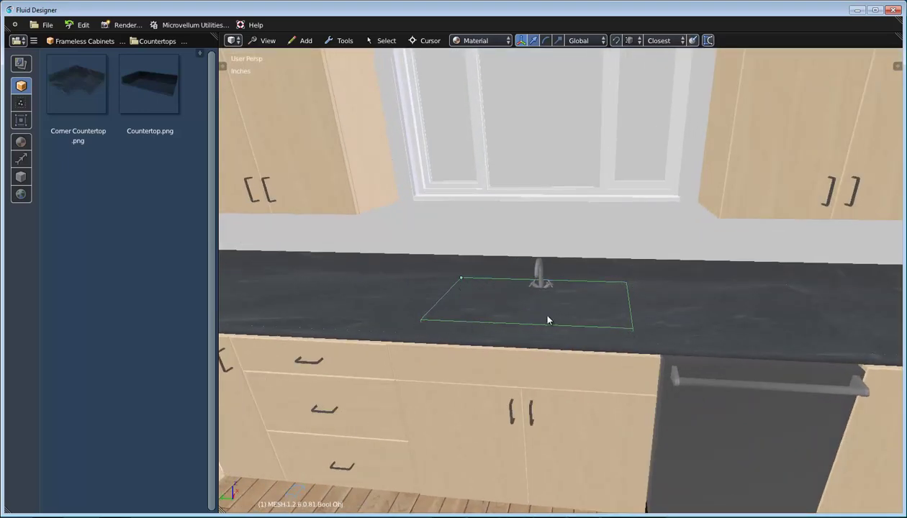
{"action": "left_click", "coordinate": [388, 301]}
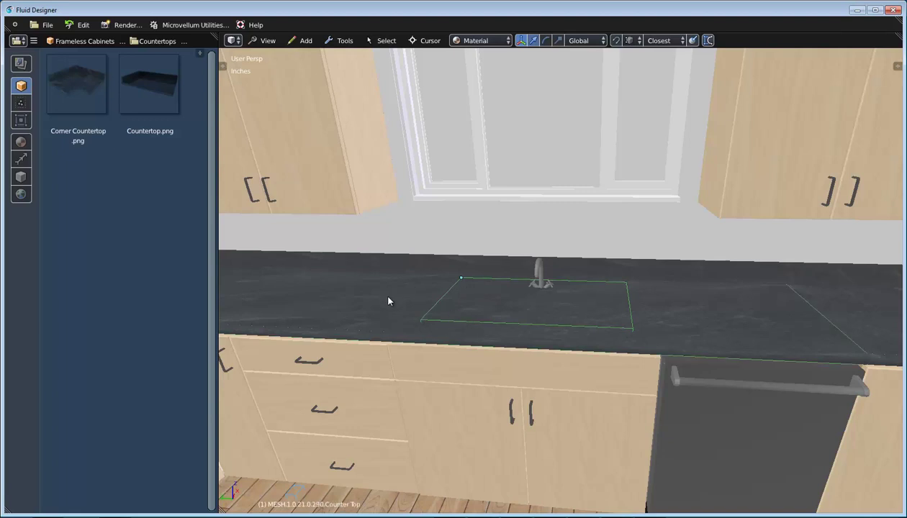
{"action": "left_click", "coordinate": [343, 43]}
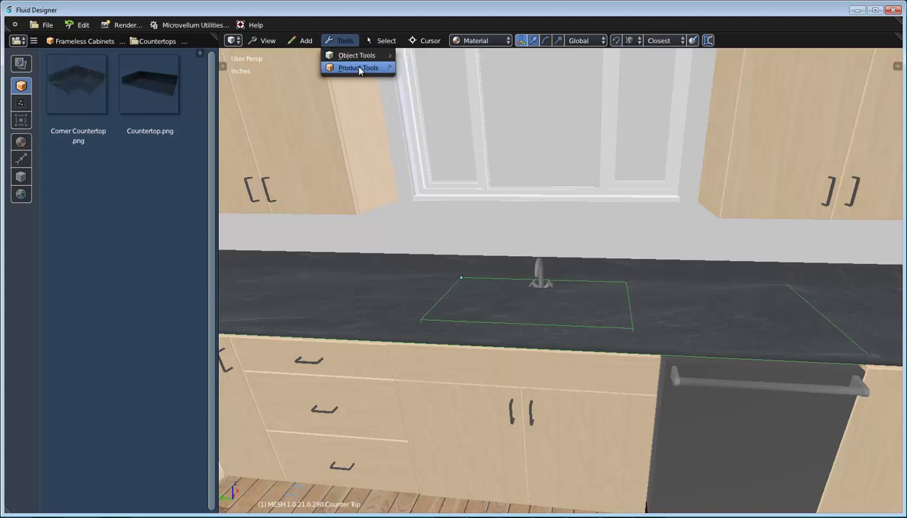
{"action": "mouse_move", "coordinate": [360, 69]}
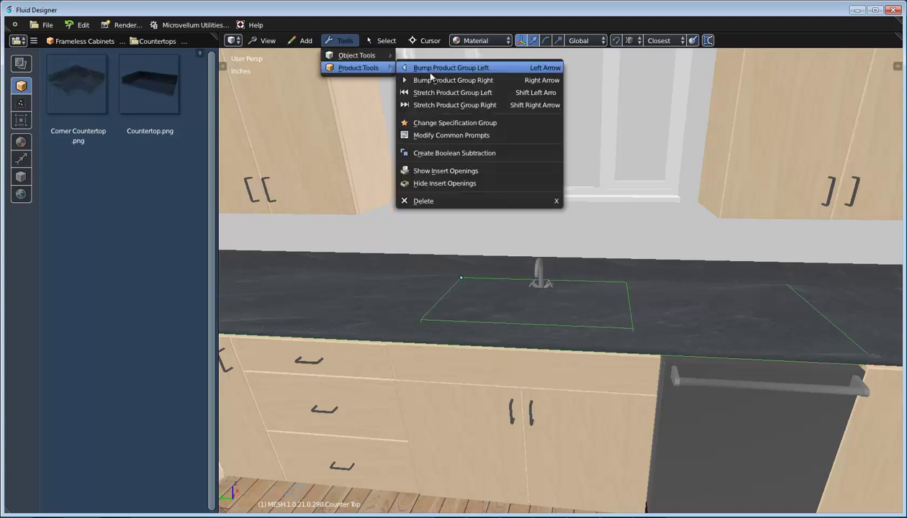
{"action": "left_click", "coordinate": [461, 157]}
Step: Preview the whole kitchen in Rendered shading, and return the viewport to Material shading
{"action": "middle_click_drag", "start_coordinate": [601, 336], "coordinate": [609, 352]}
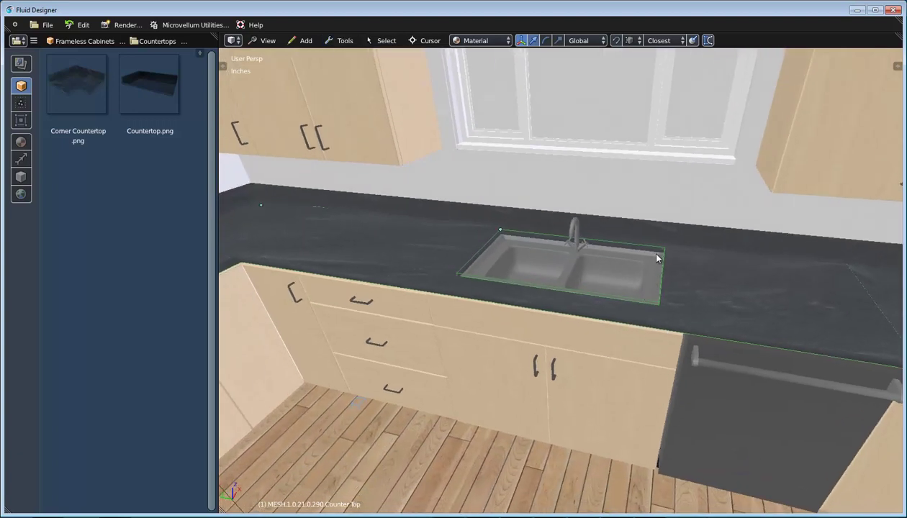
{"action": "scroll", "coordinate": [455, 279], "scroll_direction": "down", "scroll_amount": 2}
{"action": "middle_click_drag", "start_coordinate": [510, 328], "coordinate": [567, 322]}
{"action": "scroll", "coordinate": [568, 364], "scroll_direction": "down", "scroll_amount": 2}
{"action": "key", "text": "a"}
{"action": "scroll", "coordinate": [542, 306], "scroll_direction": "down", "scroll_amount": 3}
{"action": "scroll", "coordinate": [553, 286], "scroll_direction": "down", "scroll_amount": 4}
{"action": "scroll", "coordinate": [558, 310], "scroll_direction": "up", "scroll_amount": 4}
{"action": "scroll", "coordinate": [562, 313], "scroll_direction": "down", "scroll_amount": 5}
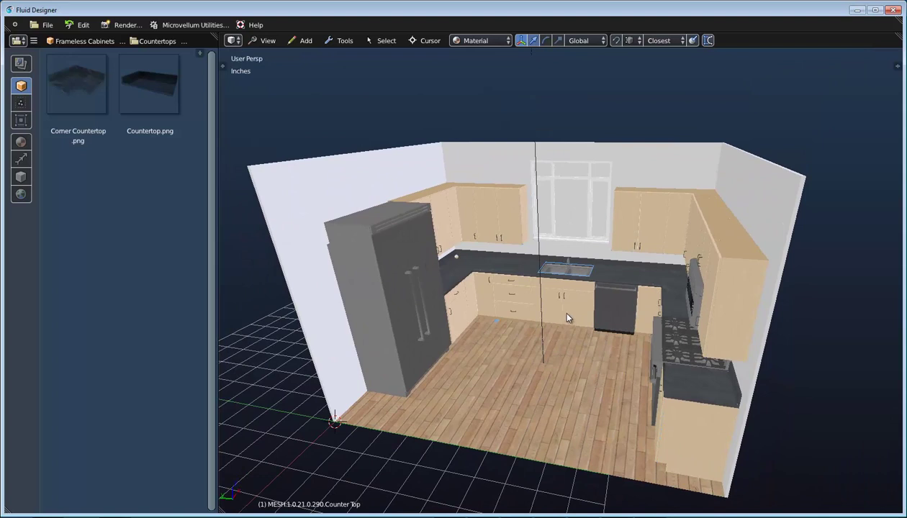
{"action": "left_click", "coordinate": [494, 42]}
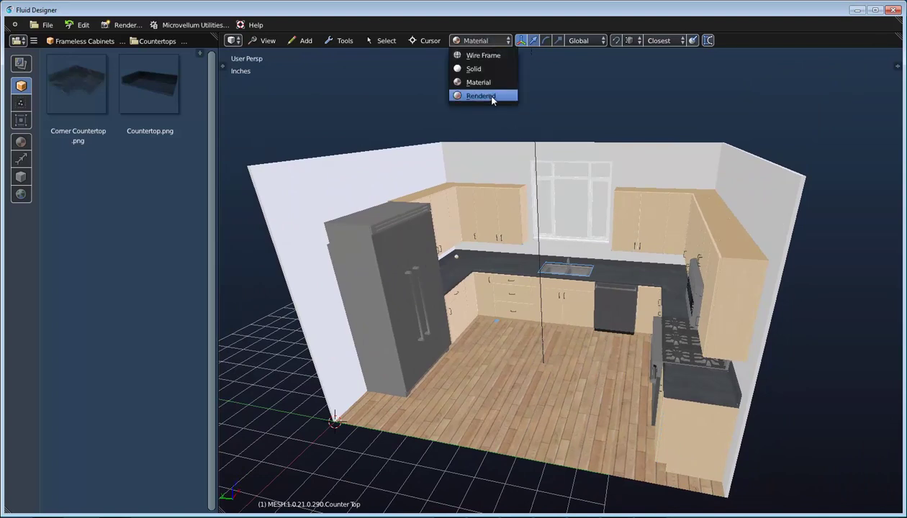
{"action": "left_click", "coordinate": [493, 96]}
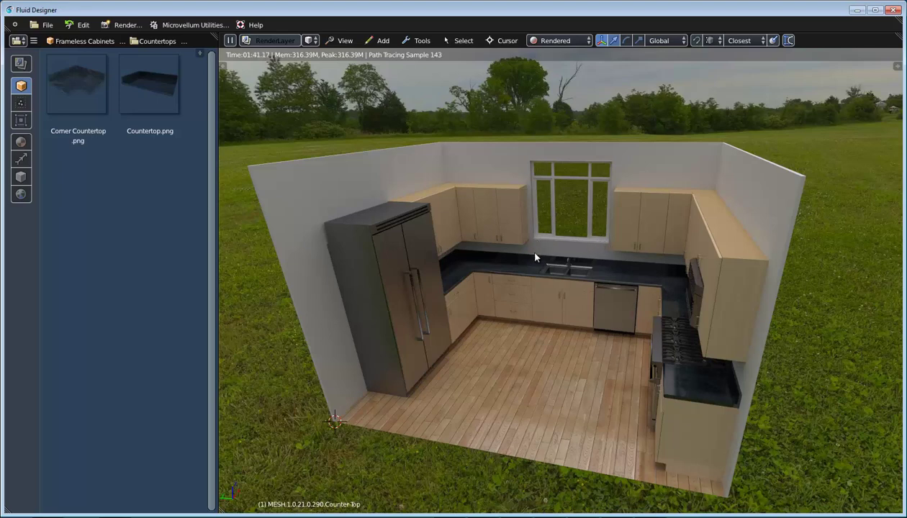
{"action": "left_click", "coordinate": [544, 41]}
{"action": "left_click", "coordinate": [555, 82]}
Step: Raise the triple window above the sink to a Z location of 42 inches
{"action": "left_click", "coordinate": [559, 196]}
{"action": "scroll", "coordinate": [557, 205], "scroll_direction": "up", "scroll_amount": 5}
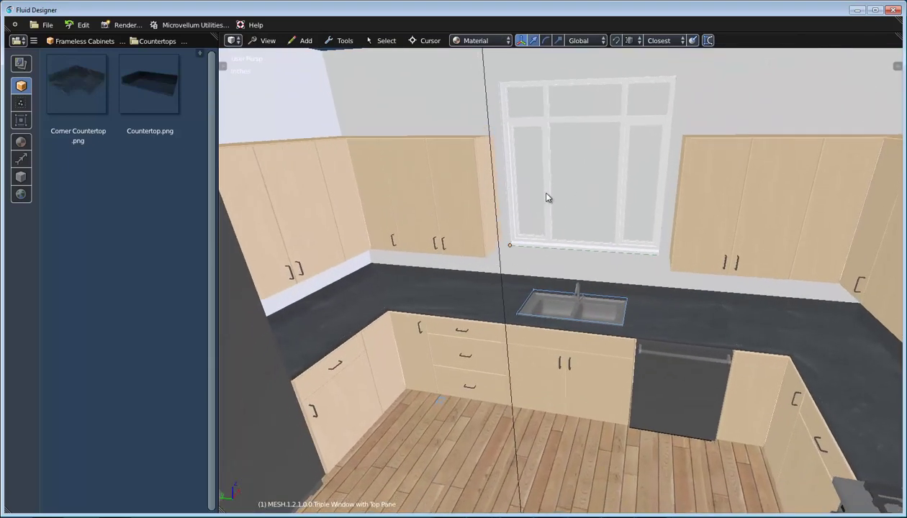
{"action": "right_click", "coordinate": [428, 219]}
{"action": "left_click_drag", "start_coordinate": [362, 332], "coordinate": [321, 334]}
{"action": "left_click", "coordinate": [327, 335]}
{"action": "left_click", "coordinate": [327, 335]}
{"action": "left_click", "coordinate": [328, 335]}
{"action": "left_click", "coordinate": [327, 335]}
{"action": "left_click", "coordinate": [328, 335]}
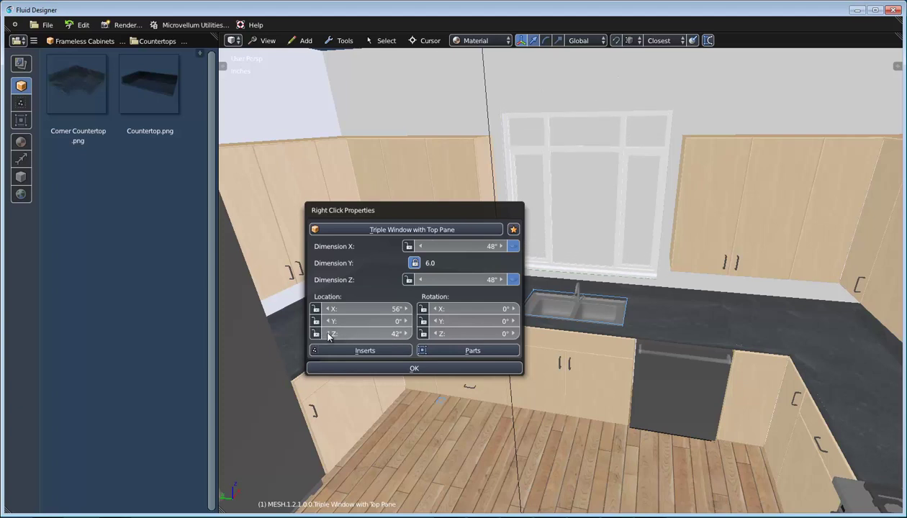
{"action": "left_click", "coordinate": [538, 262]}
Step: Open the Crown Molding category of the extrusions library
{"action": "scroll", "coordinate": [602, 314], "scroll_direction": "down", "scroll_amount": 3}
{"action": "middle_click_drag", "start_coordinate": [601, 308], "coordinate": [591, 295]}
{"action": "middle_click_drag", "start_coordinate": [559, 345], "coordinate": [529, 317]}
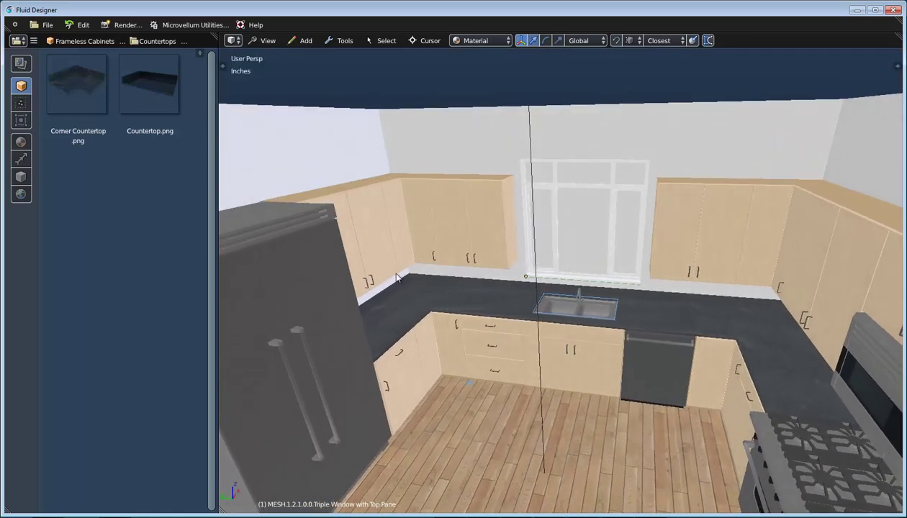
{"action": "middle_click_drag", "start_coordinate": [405, 265], "coordinate": [458, 281]}
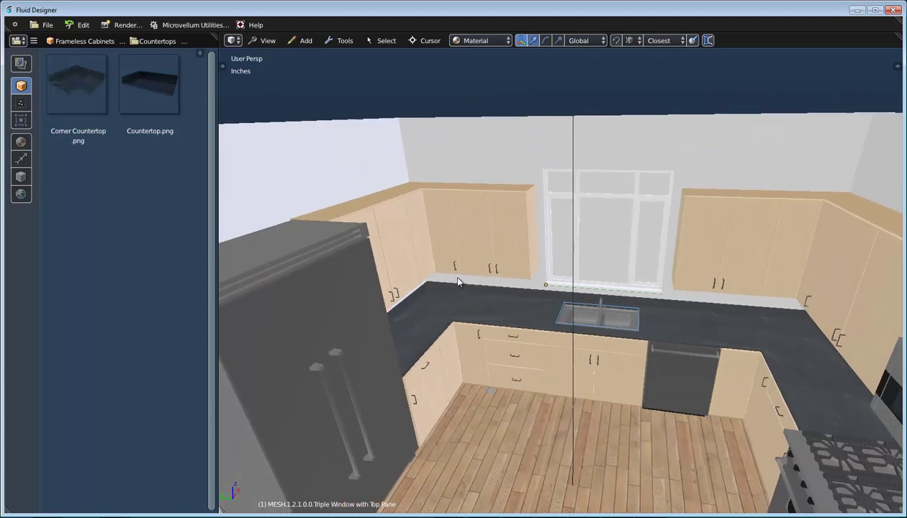
{"action": "middle_click_drag", "start_coordinate": [454, 248], "coordinate": [500, 276]}
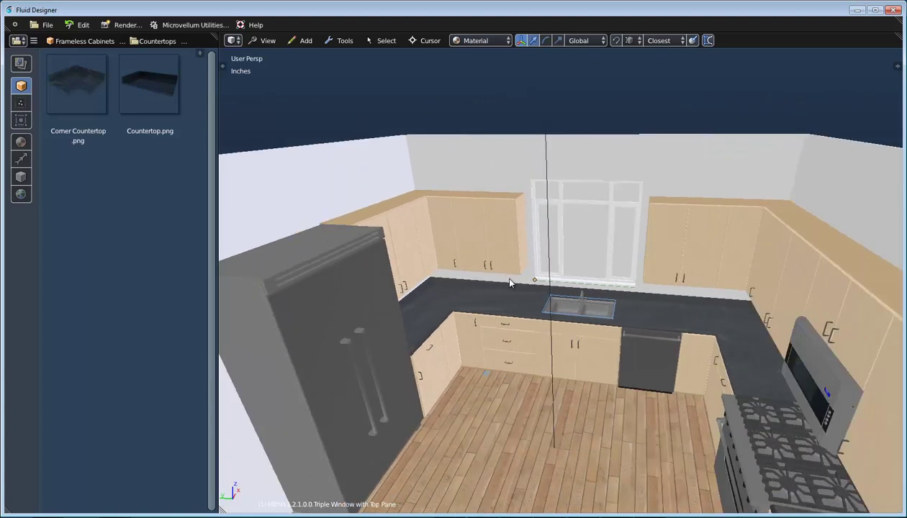
{"action": "left_click", "coordinate": [24, 160]}
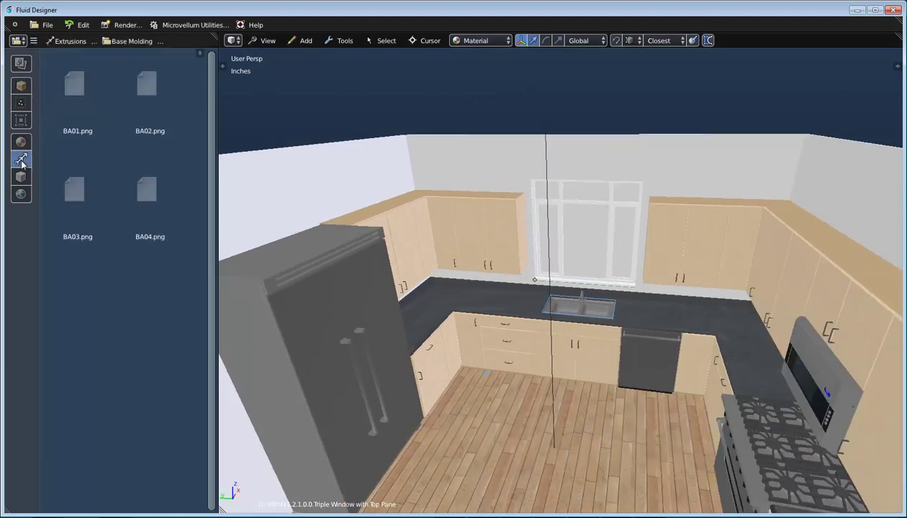
{"action": "left_click", "coordinate": [129, 41]}
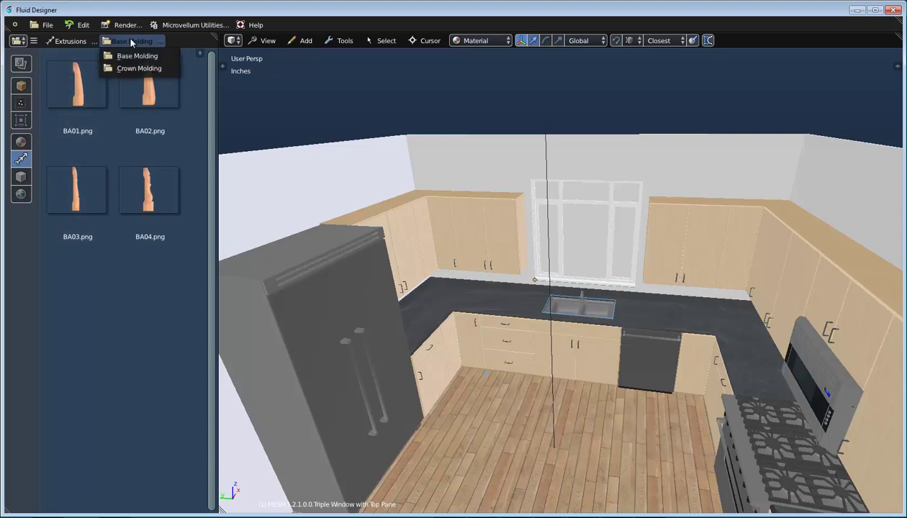
{"action": "left_click", "coordinate": [135, 69]}
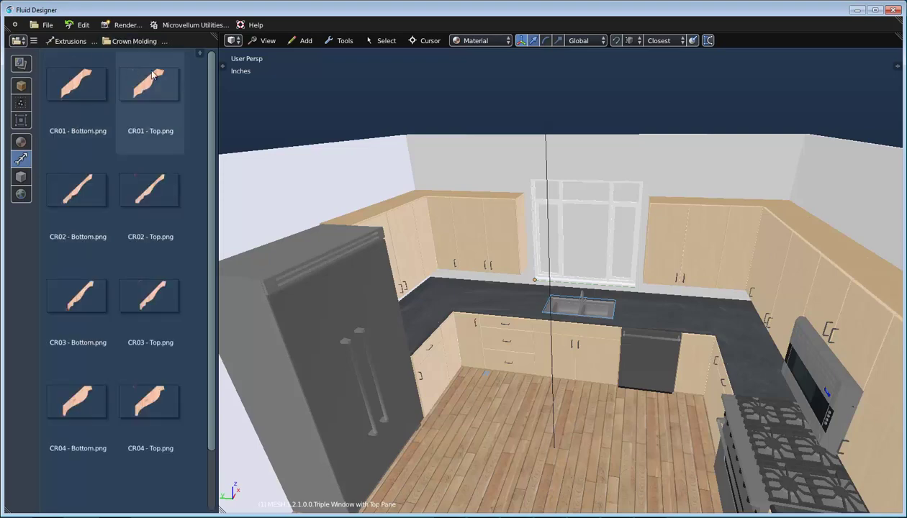
Step: Add the CR01 - Top profile to the refrigerator wall as Crown Molding
{"action": "scroll", "coordinate": [428, 141], "scroll_direction": "down", "scroll_amount": 1}
{"action": "mouse_move", "coordinate": [458, 216]}
{"action": "middle_mouse_down"}
{"action": "mouse_move", "coordinate": [464, 209]}
{"action": "mouse_move", "coordinate": [467, 221]}
{"action": "middle_mouse_up"}
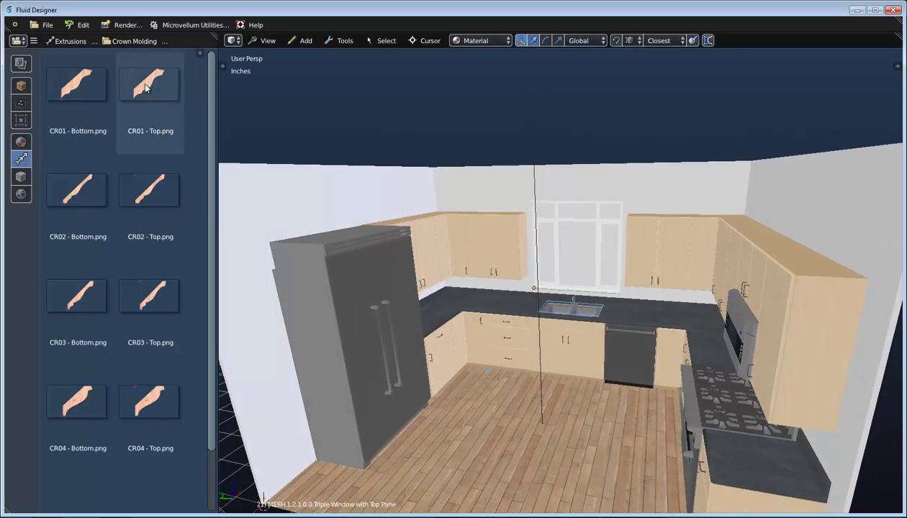
{"action": "left_click_drag", "start_coordinate": [147, 87], "coordinate": [299, 182]}
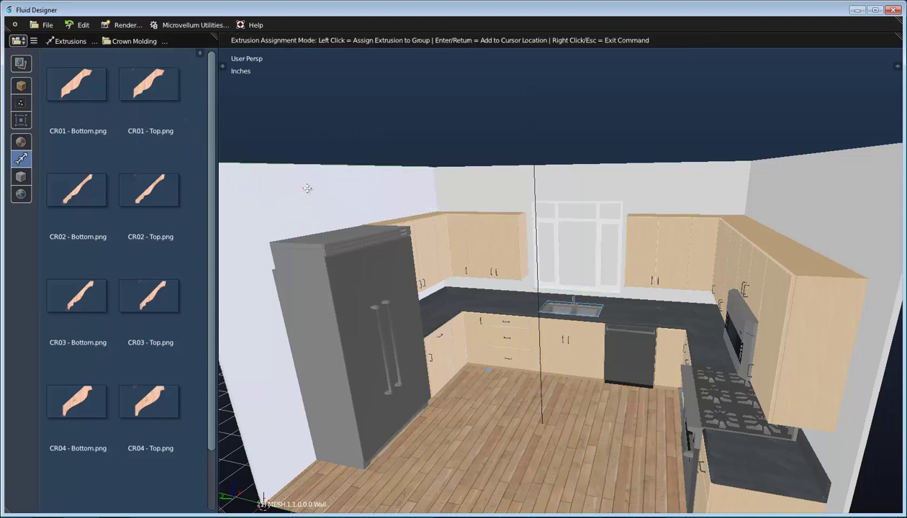
{"action": "left_click", "coordinate": [315, 187]}
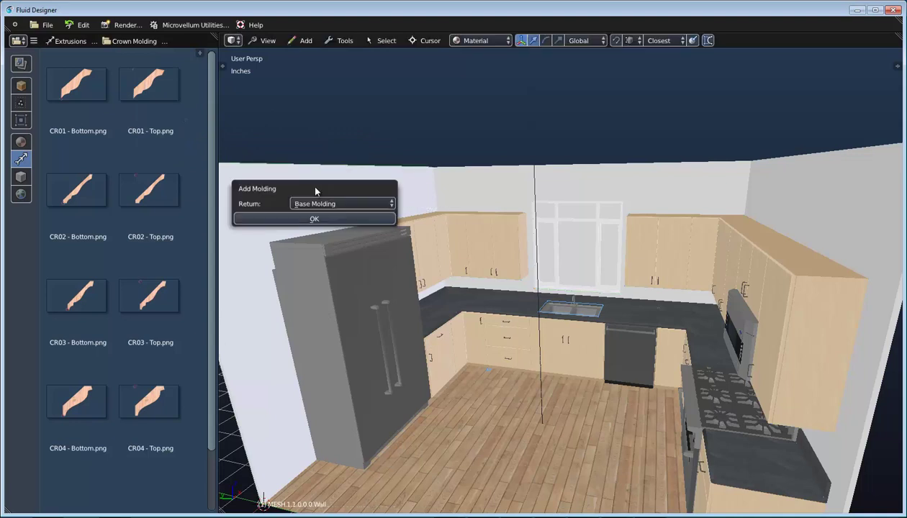
{"action": "left_click", "coordinate": [343, 205]}
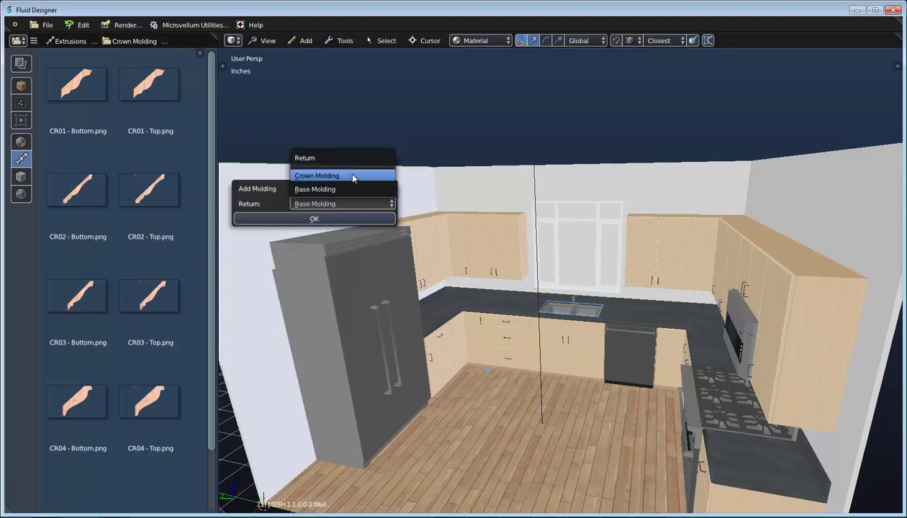
{"action": "left_click", "coordinate": [353, 175]}
{"action": "left_click", "coordinate": [337, 219]}
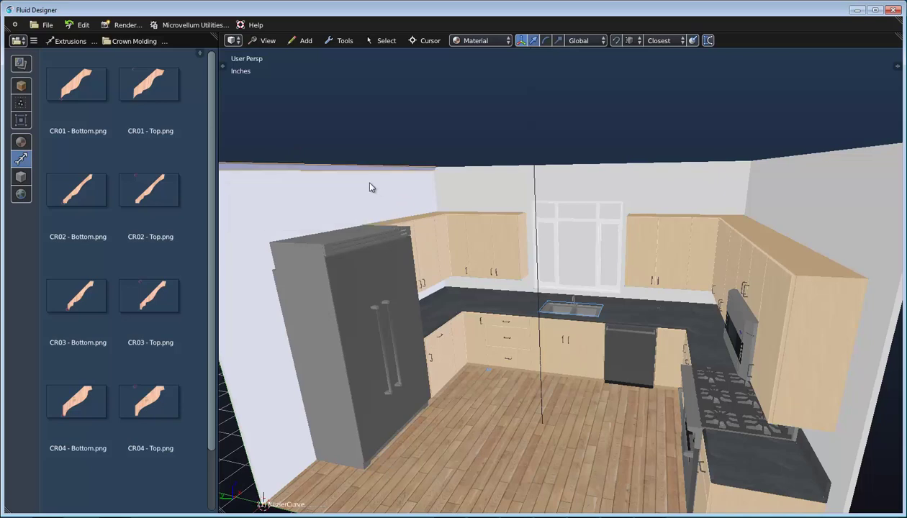
Step: Edit the crown molding curve and extrude its corner point -160 inches along Y to run the molding across the window wall
{"action": "middle_click_drag", "start_coordinate": [443, 172], "coordinate": [438, 198]}
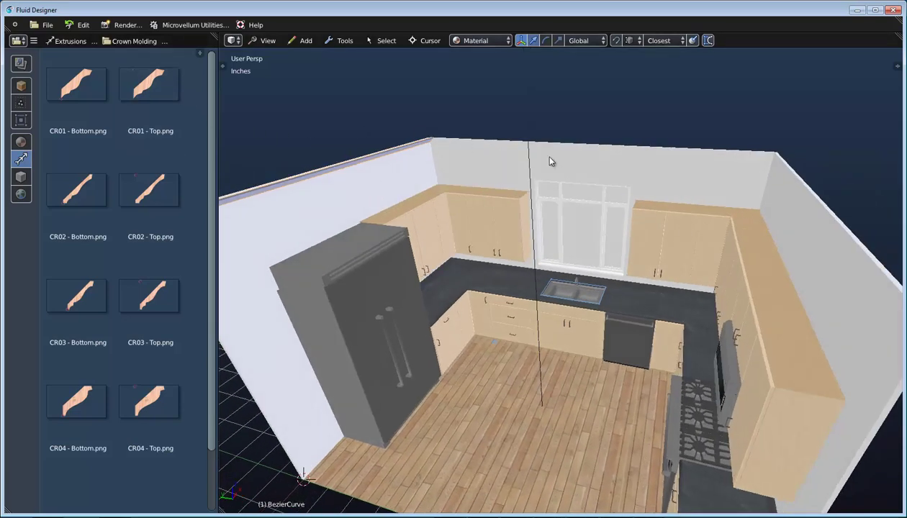
{"action": "scroll", "coordinate": [432, 222], "scroll_direction": "up", "scroll_amount": 5}
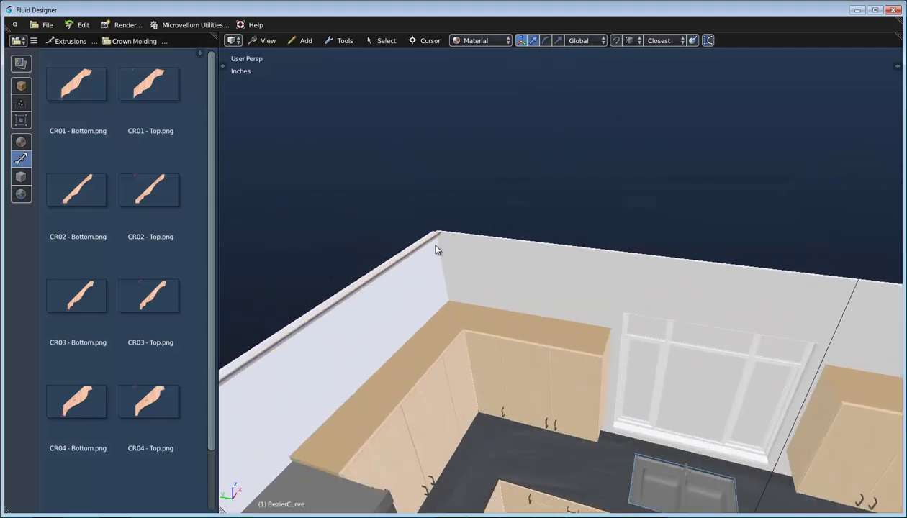
{"action": "key", "text": "Tab"}
{"action": "right_click", "coordinate": [437, 229]}
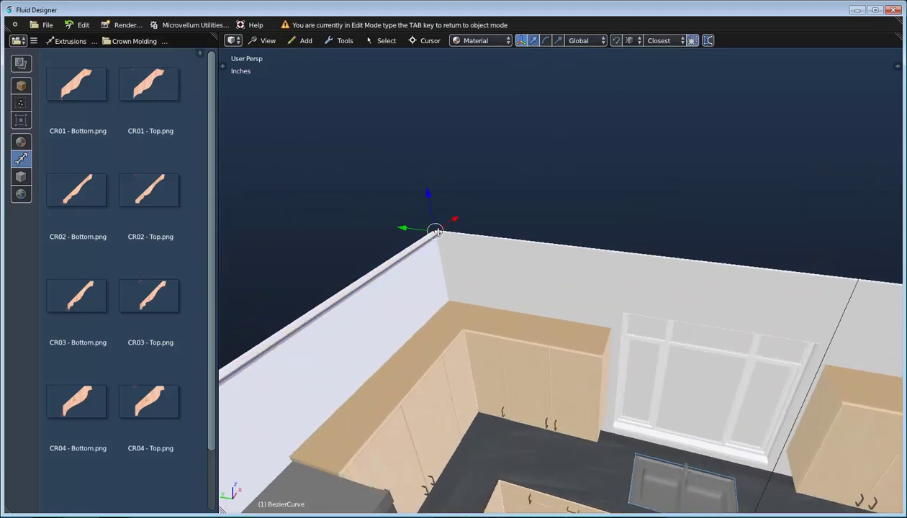
{"action": "scroll", "coordinate": [454, 238], "scroll_direction": "down", "scroll_amount": 2}
{"action": "middle_click_drag", "start_coordinate": [707, 278], "coordinate": [586, 261], "text": "shift"}
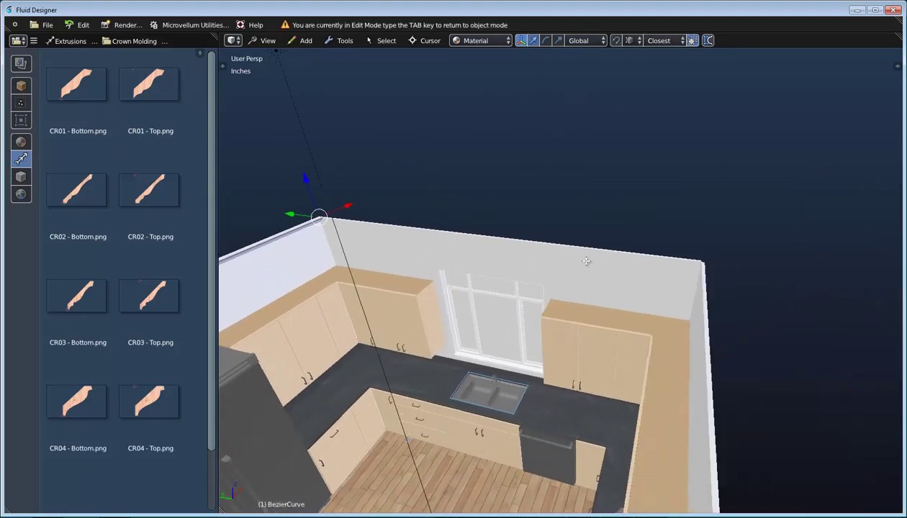
{"action": "right_click", "coordinate": [700, 261]}
{"action": "left_click", "coordinate": [700, 262]}
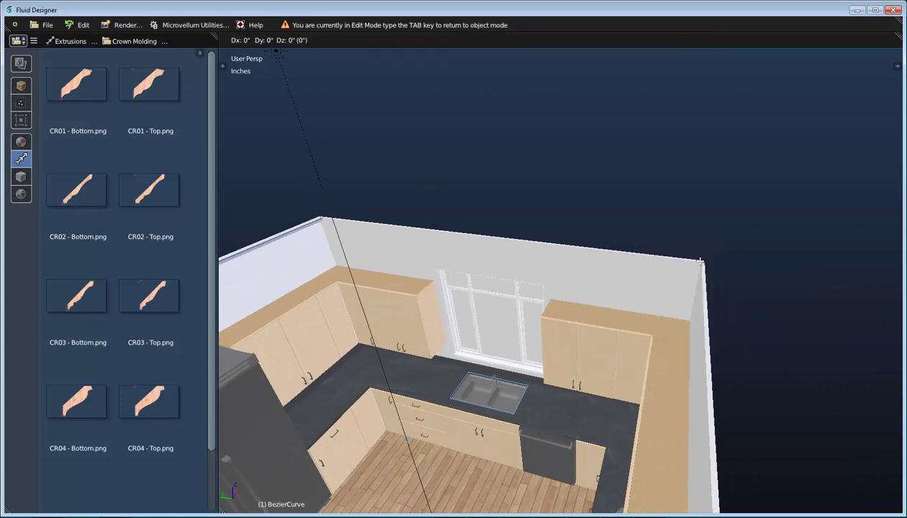
{"action": "type", "text": "-160"}
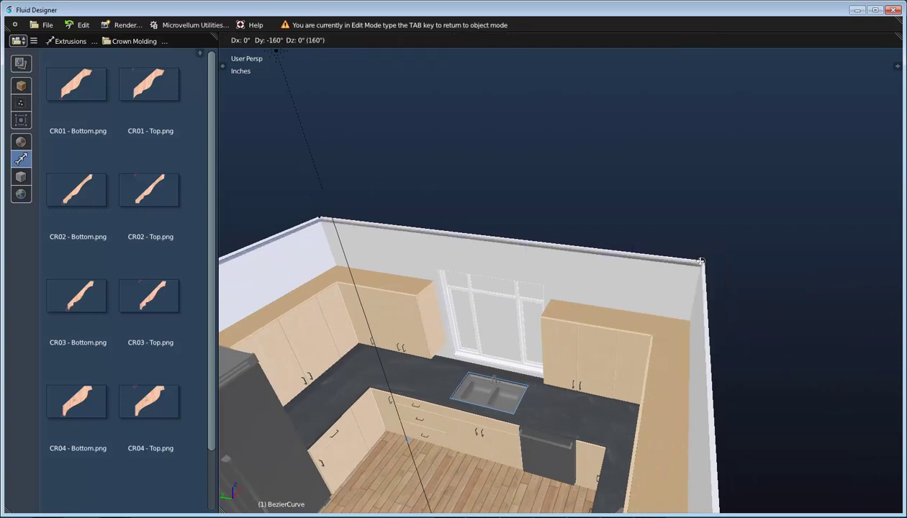
{"action": "key", "text": "Return"}
{"action": "middle_click_drag", "start_coordinate": [620, 299], "coordinate": [641, 254], "text": "shift"}
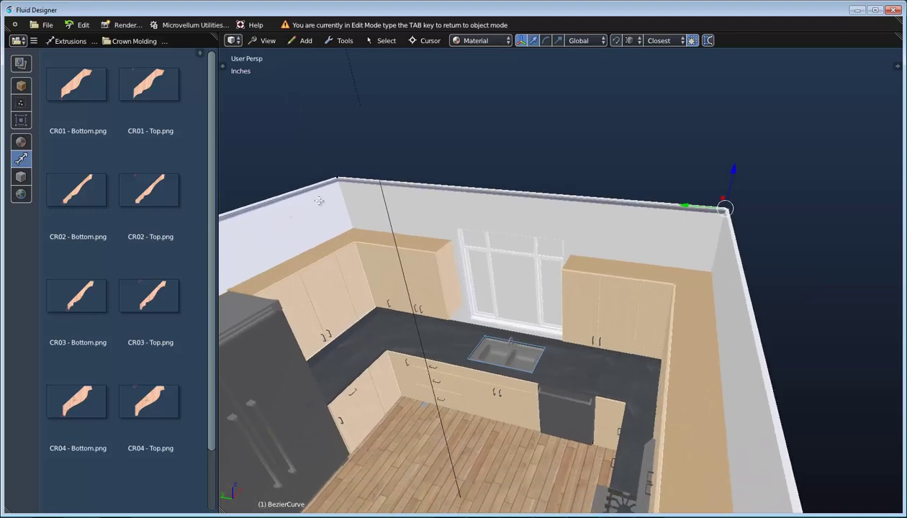
Step: Extrude the crown molding curve's end point -120 inches along X to run the molding along the range wall
{"action": "middle_click_drag", "start_coordinate": [579, 203], "coordinate": [731, 279]}
{"action": "right_click", "coordinate": [719, 303]}
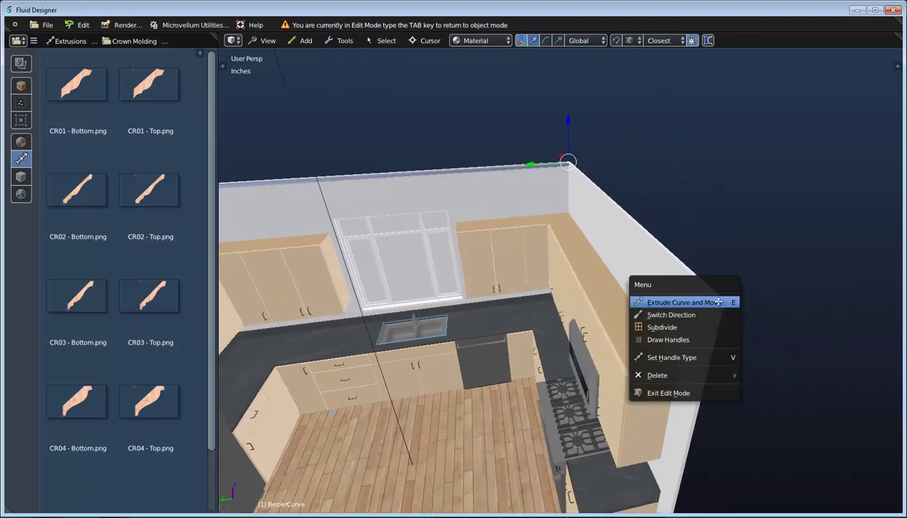
{"action": "left_click", "coordinate": [719, 303]}
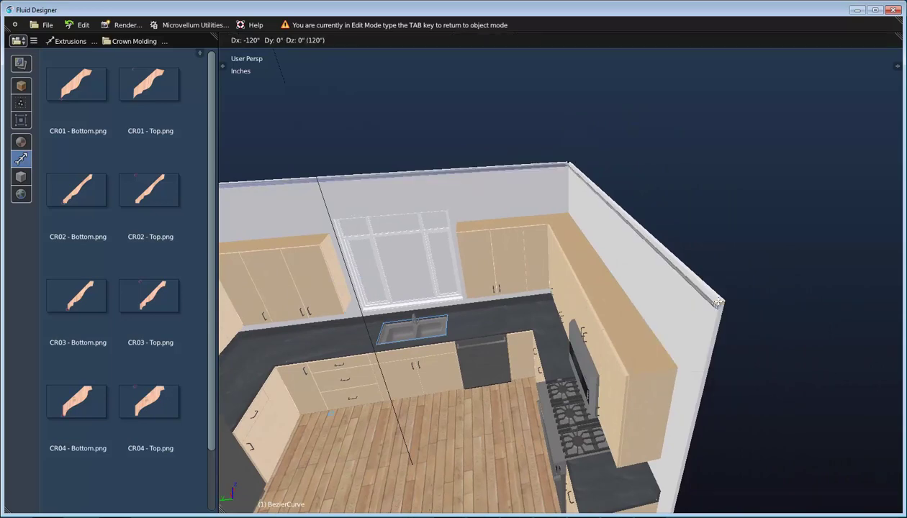
{"action": "left_click", "coordinate": [718, 303]}
Step: Examine the finished wall crown molding around the room and at its starting point on the refrigerator wall
{"action": "middle_click_drag", "start_coordinate": [565, 296], "coordinate": [629, 278]}
{"action": "middle_click_drag", "start_coordinate": [466, 274], "coordinate": [419, 243]}
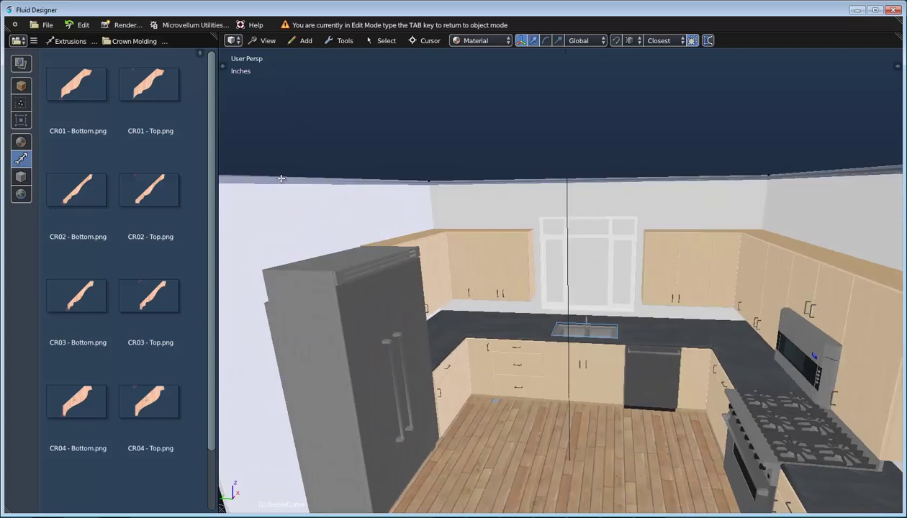
{"action": "middle_click_drag", "start_coordinate": [436, 193], "coordinate": [455, 287]}
{"action": "scroll", "coordinate": [398, 242], "scroll_direction": "up", "scroll_amount": 4}
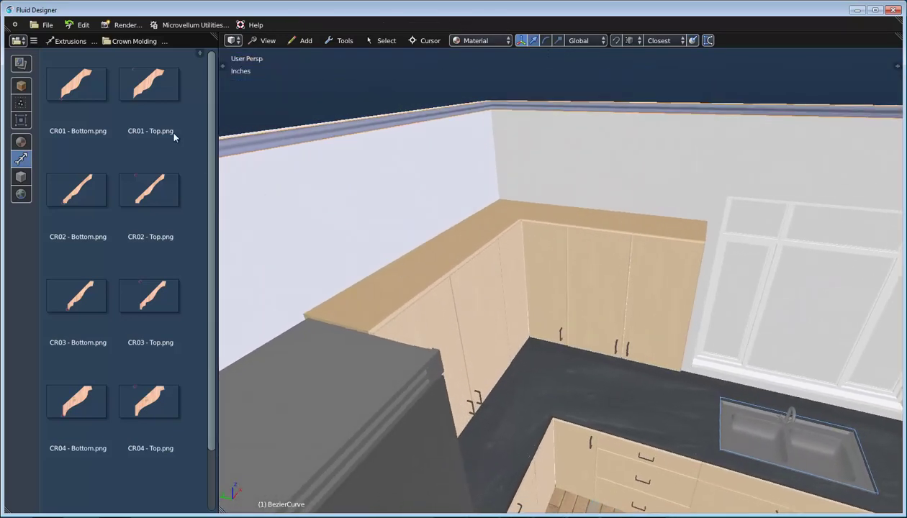
{"action": "middle_click_drag", "start_coordinate": [284, 189], "coordinate": [468, 231]}
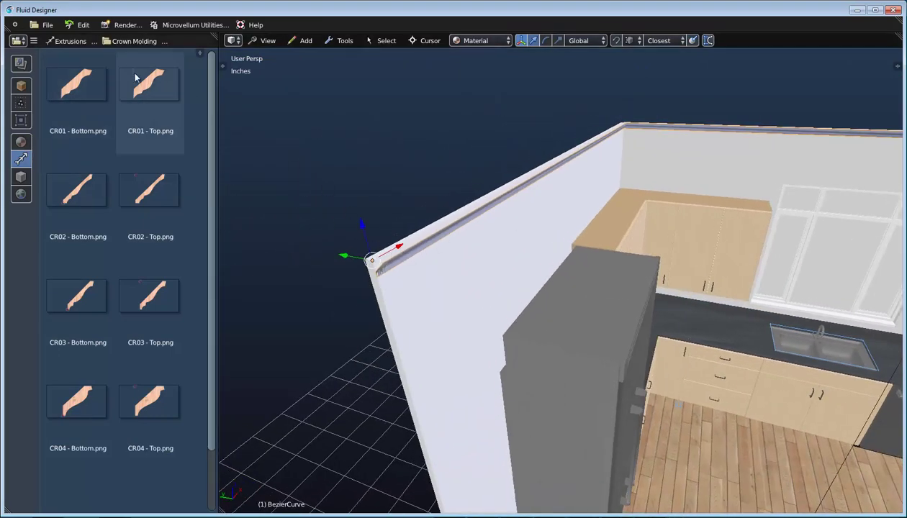
{"action": "scroll", "coordinate": [372, 255], "scroll_direction": "up", "scroll_amount": 2}
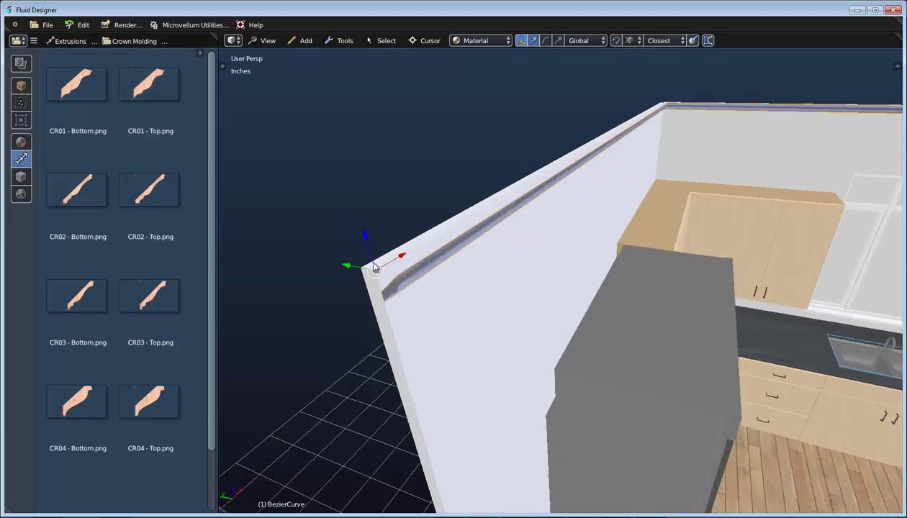
{"action": "middle_click_drag", "start_coordinate": [604, 264], "coordinate": [497, 271]}
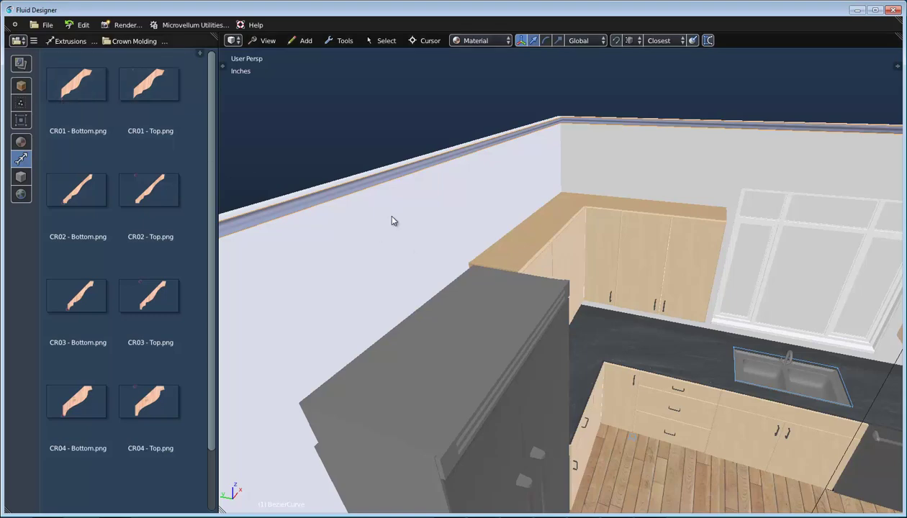
Step: Add the CR01 - Bottom profile to the upper cabinet beside the refrigerator as Crown Molding
{"action": "middle_click_drag", "start_coordinate": [436, 241], "coordinate": [403, 223]}
{"action": "scroll", "coordinate": [512, 242], "scroll_direction": "up", "scroll_amount": 3}
{"action": "left_click_drag", "start_coordinate": [70, 90], "coordinate": [523, 244]}
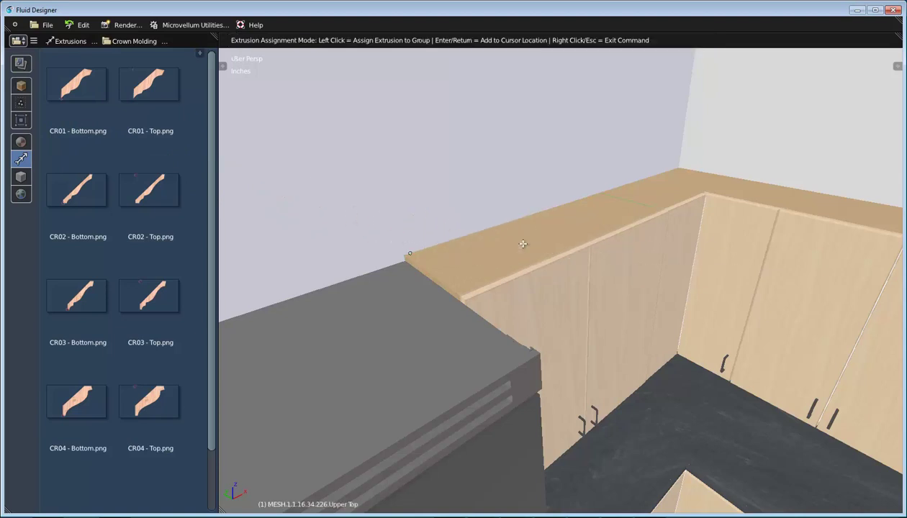
{"action": "left_click", "coordinate": [522, 241]}
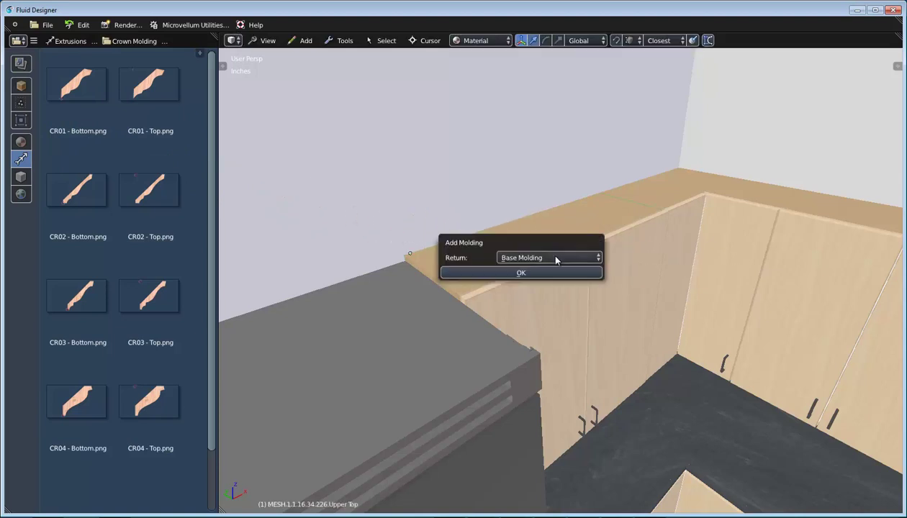
{"action": "left_click", "coordinate": [556, 257]}
{"action": "left_click", "coordinate": [553, 229]}
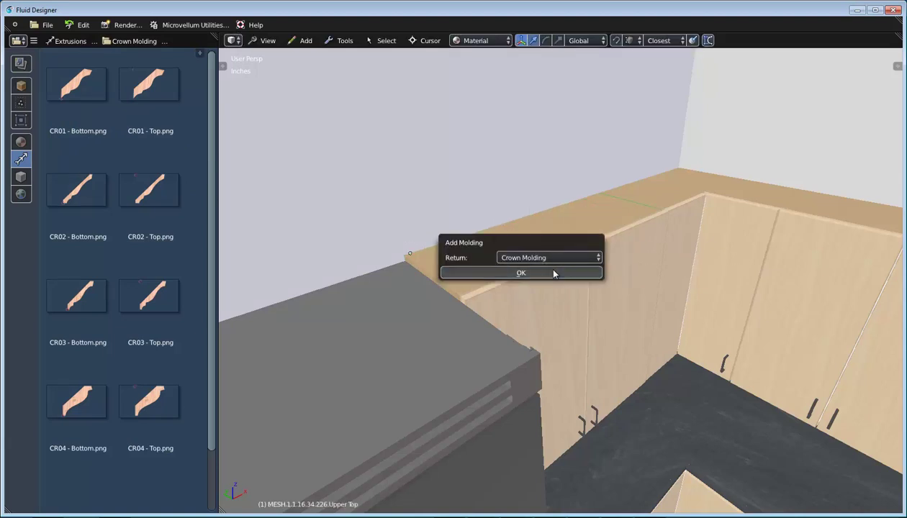
{"action": "left_click", "coordinate": [544, 268]}
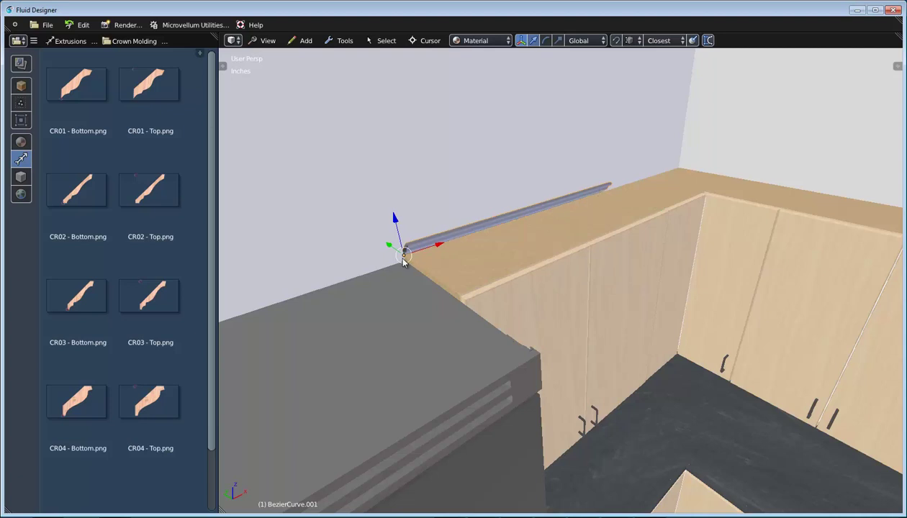
Step: Edit the cabinet molding curve and snap its far end point to the cabinet's front corner beside the refrigerator, -34 inches in X and -12 inches in Y
{"action": "mouse_move", "coordinate": [580, 240]}
{"action": "middle_mouse_down"}
{"action": "mouse_move", "coordinate": [557, 269]}
{"action": "mouse_move", "coordinate": [526, 277]}
{"action": "mouse_move", "coordinate": [591, 247]}
{"action": "middle_mouse_up"}
{"action": "key", "text": "Tab"}
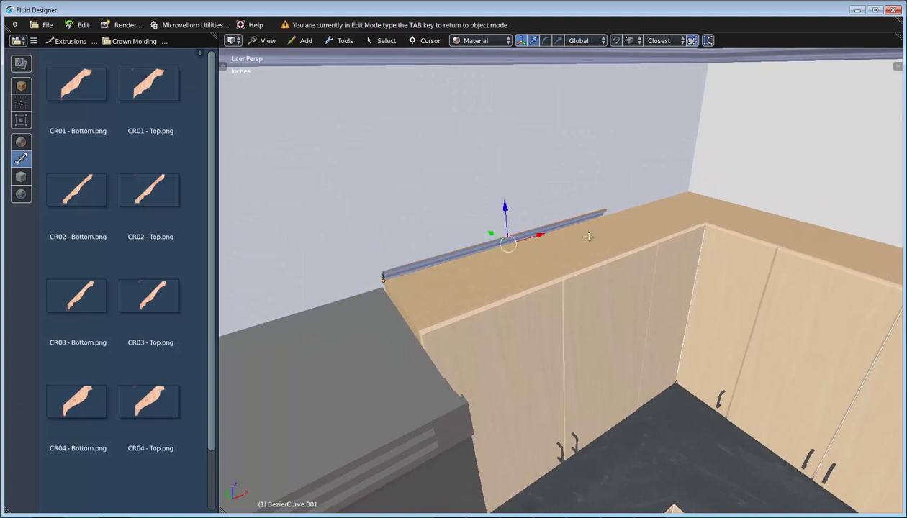
{"action": "left_click", "coordinate": [598, 216]}
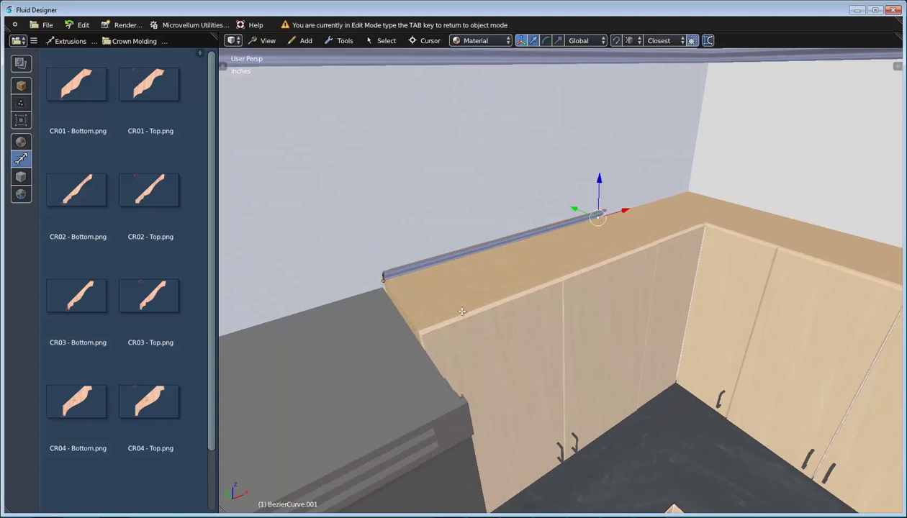
{"action": "key", "text": "g"}
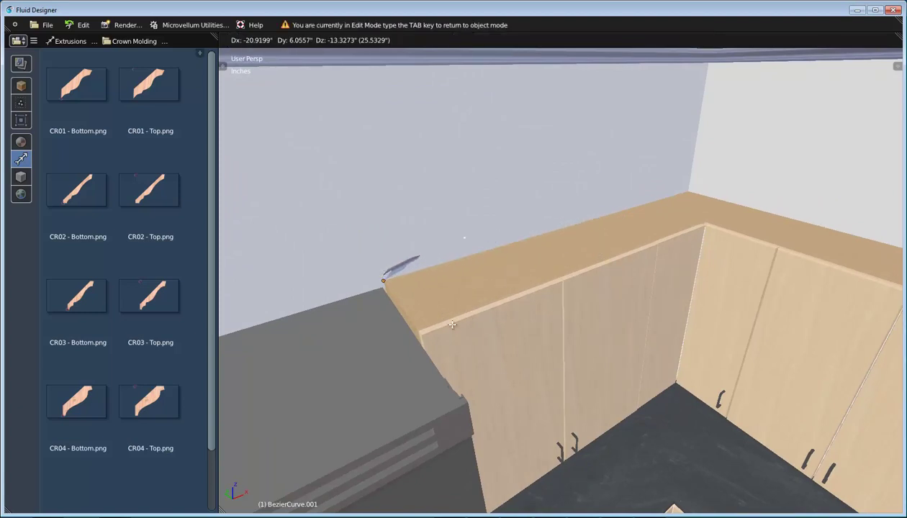
{"action": "key", "text": "ctrl"}
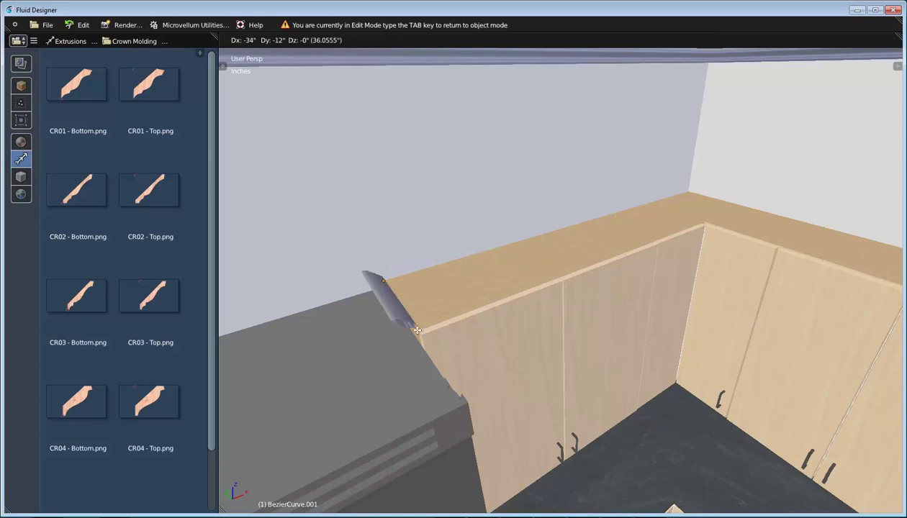
{"action": "left_click", "coordinate": [417, 330]}
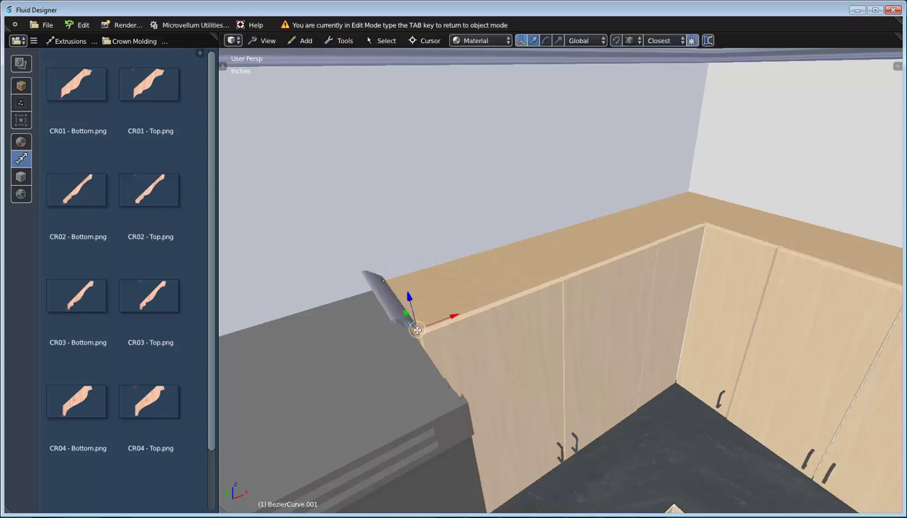
Step: Extrude the molding curve along the upper cabinet fronts to the inside corner, and on to the front corner beside the window
{"action": "middle_click_drag", "start_coordinate": [592, 273], "coordinate": [486, 305]}
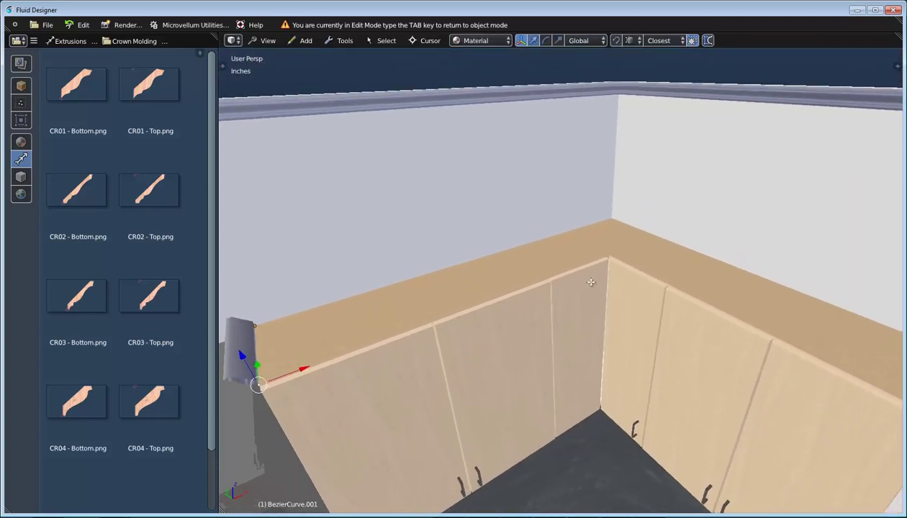
{"action": "right_click", "coordinate": [608, 253]}
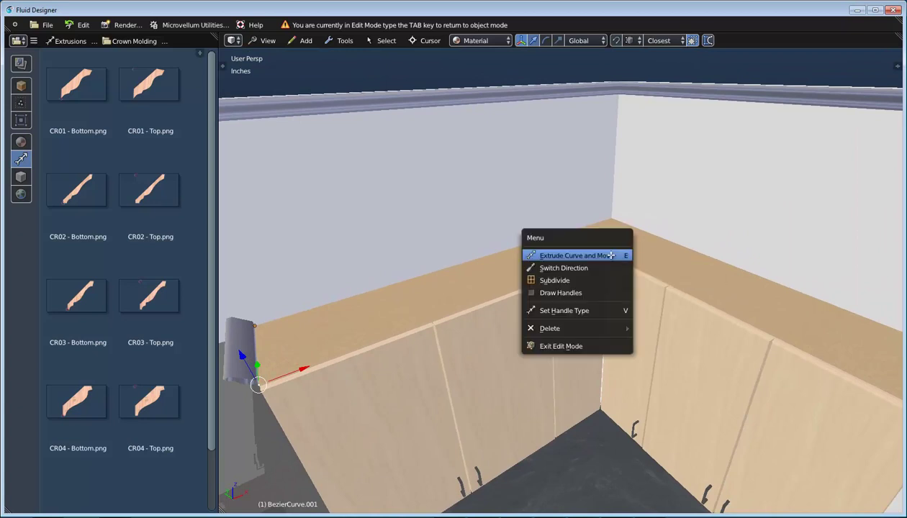
{"action": "left_click", "coordinate": [611, 255]}
{"action": "left_click", "coordinate": [610, 256]}
{"action": "middle_click_drag", "start_coordinate": [610, 256], "coordinate": [652, 320]}
{"action": "right_click", "coordinate": [652, 320]}
{"action": "left_click", "coordinate": [652, 319]}
{"action": "left_click", "coordinate": [648, 321]}
Step: Extrude the molding curve along the cabinet's exposed side back to the window wall
{"action": "right_click", "coordinate": [694, 293]}
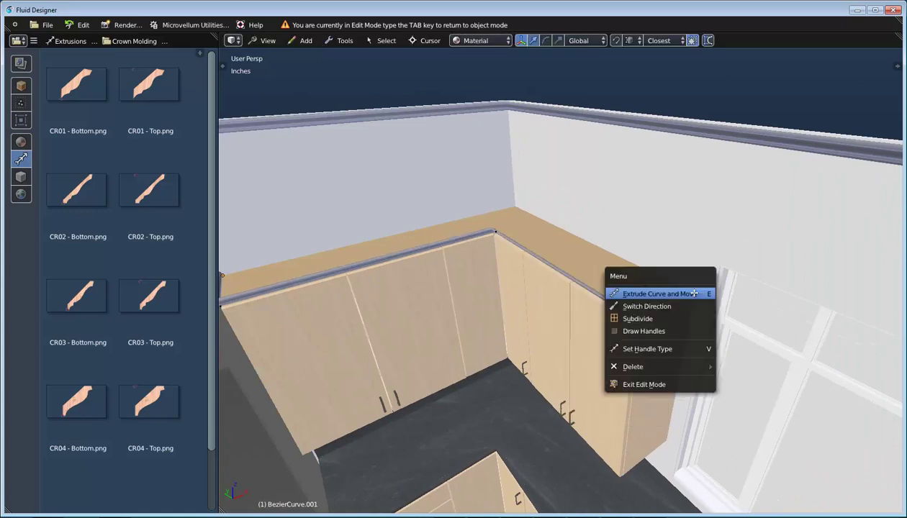
{"action": "left_click", "coordinate": [694, 291]}
{"action": "left_click", "coordinate": [694, 293]}
Step: Extrude the molding curve -54 inches along Y across the window to the back corner of the opposite upper cabinet
{"action": "middle_click_drag", "start_coordinate": [694, 293], "coordinate": [344, 278]}
{"action": "key", "text": "Tab"}
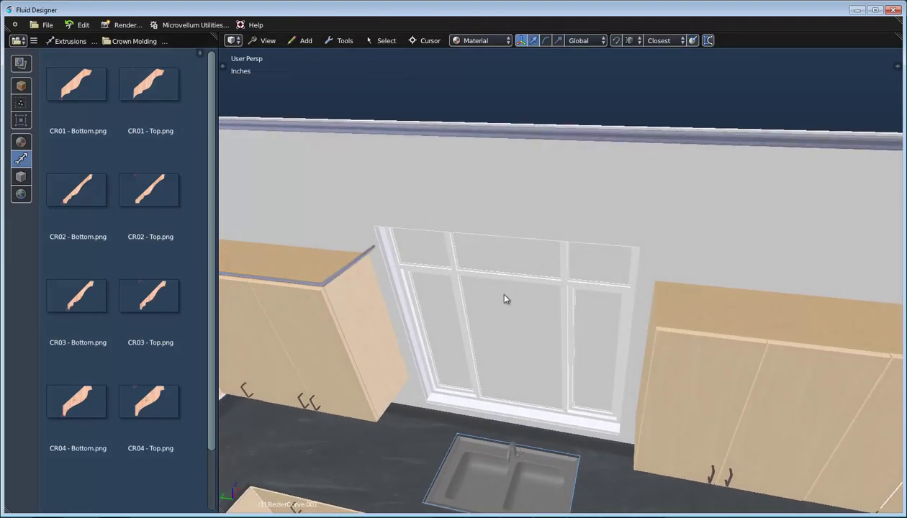
{"action": "key", "text": "Tab"}
{"action": "middle_click_drag", "start_coordinate": [501, 310], "coordinate": [331, 298]}
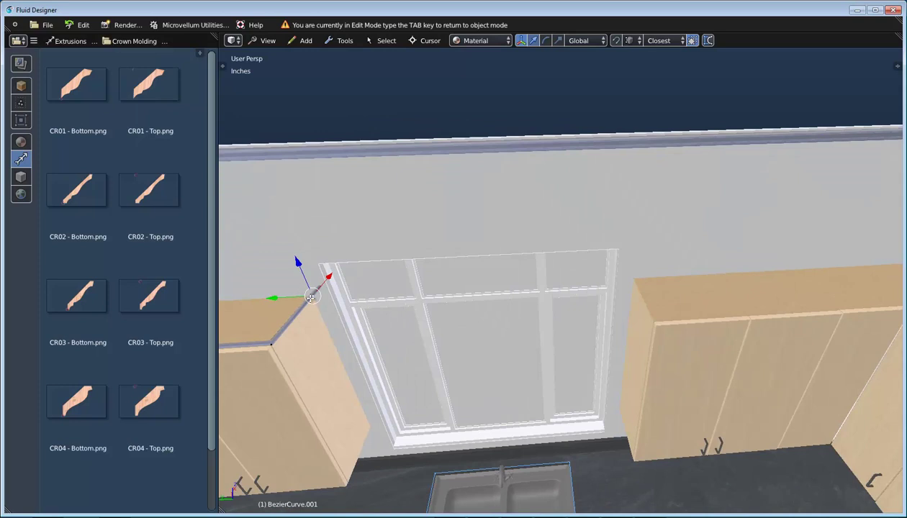
{"action": "key", "text": "e"}
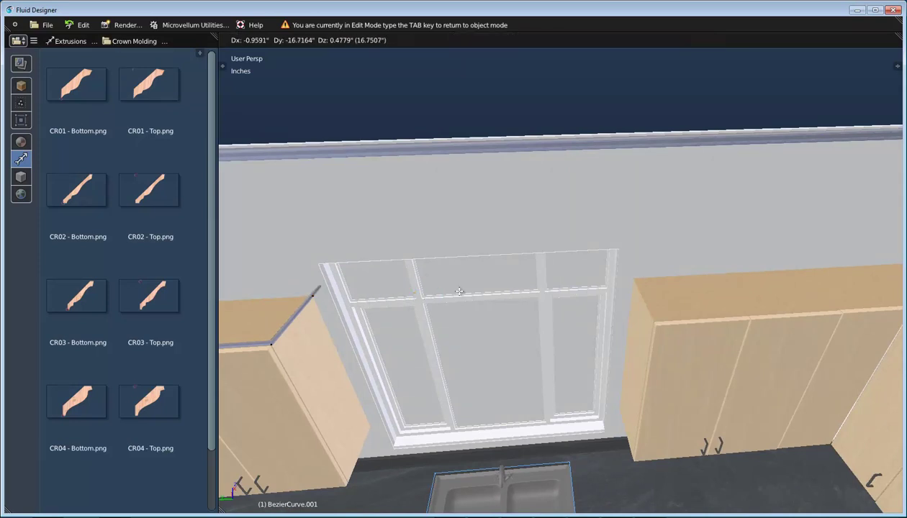
{"action": "key", "text": "ctrl"}
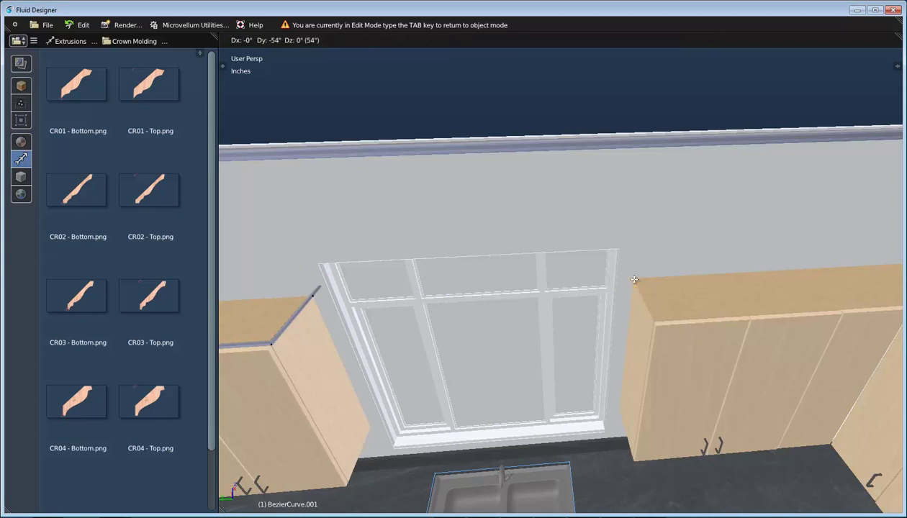
Step: Place the duplicated crown molding point 54" across the window at the wall cabinet's back corner and extrude it to the front corner
{"action": "left_click", "coordinate": [634, 280]}
{"action": "scroll", "coordinate": [647, 315], "scroll_direction": "up", "scroll_amount": 1}
{"action": "scroll", "coordinate": [646, 321], "scroll_direction": "up", "scroll_amount": 1}
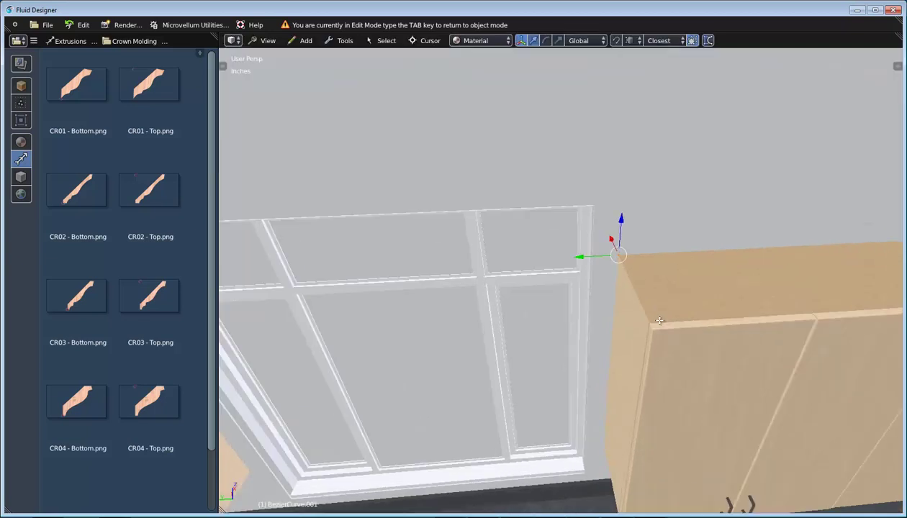
{"action": "right_click", "coordinate": [647, 321]}
{"action": "left_click", "coordinate": [646, 321]}
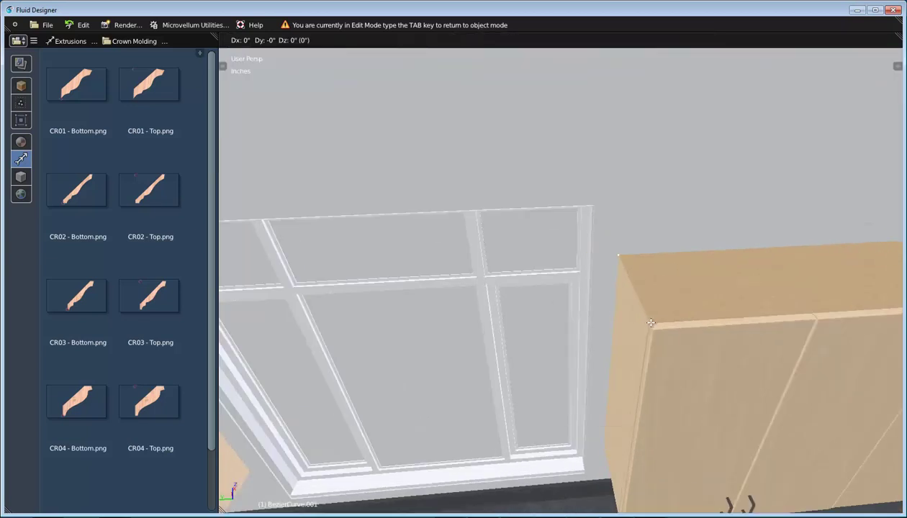
{"action": "left_click", "coordinate": [641, 314]}
Step: Extrude the crown molding along the front of the wall cabinets beside the window to the inside corner
{"action": "scroll", "coordinate": [597, 305], "scroll_direction": "down", "scroll_amount": 2}
{"action": "middle_click_drag", "start_coordinate": [597, 306], "coordinate": [615, 49]}
{"action": "right_click", "coordinate": [603, 293]}
{"action": "left_click", "coordinate": [603, 293]}
{"action": "left_click", "coordinate": [618, 297]}
Step: Turn on snapping and extrude the crown molding along the wall cabinets above the range to the run's outer front corner
{"action": "left_click", "coordinate": [616, 41]}
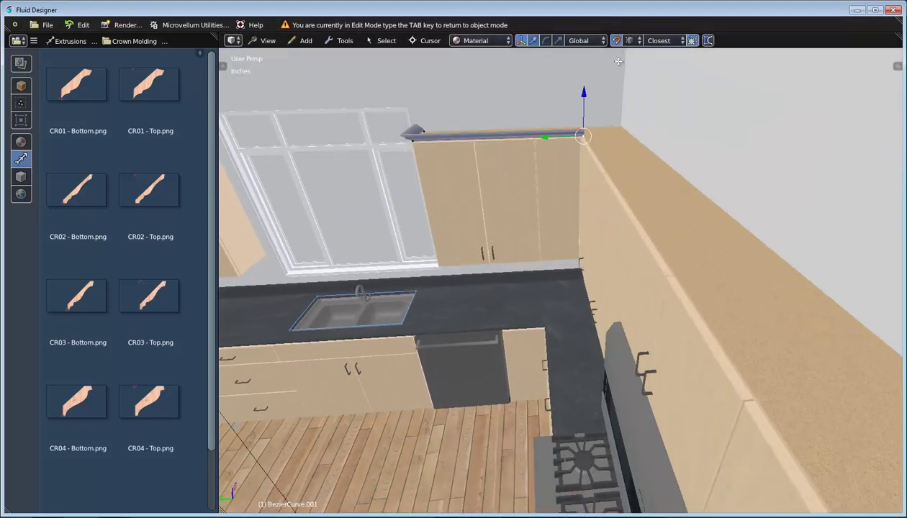
{"action": "scroll", "coordinate": [619, 214], "scroll_direction": "down", "scroll_amount": 3}
{"action": "scroll", "coordinate": [658, 282], "scroll_direction": "up", "scroll_amount": 5}
{"action": "right_click", "coordinate": [653, 279]}
{"action": "left_click", "coordinate": [653, 278]}
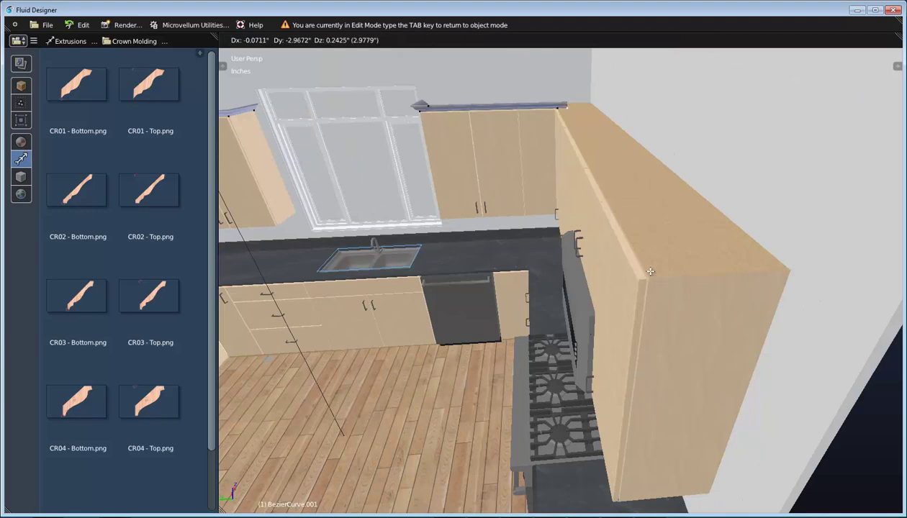
{"action": "left_click", "coordinate": [652, 281]}
Step: Extrude the crown molding along the last wall cabinet's exposed side to the wall and leave edit mode
{"action": "right_click", "coordinate": [790, 270]}
{"action": "left_click", "coordinate": [790, 270]}
{"action": "left_click", "coordinate": [778, 267]}
{"action": "middle_click_drag", "start_coordinate": [582, 272], "coordinate": [662, 193]}
{"action": "middle_click_drag", "start_coordinate": [524, 204], "coordinate": [602, 245]}
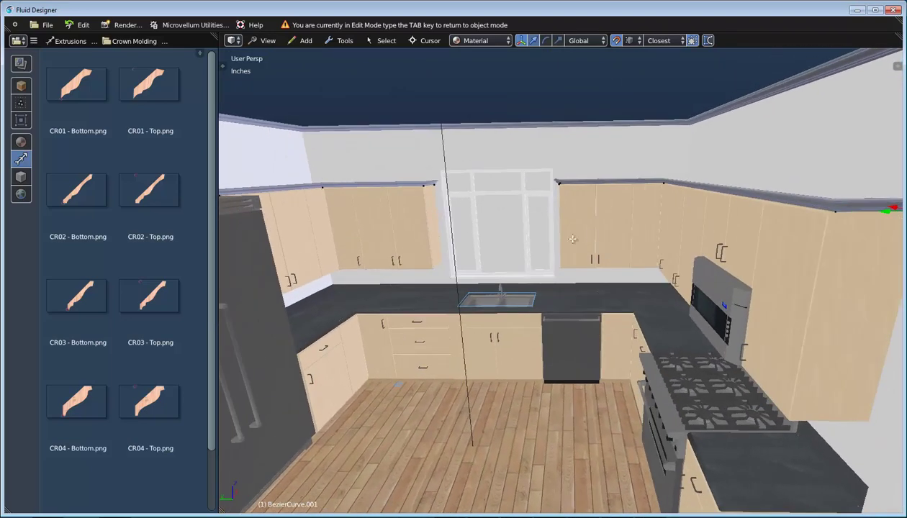
{"action": "key", "text": "Tab"}
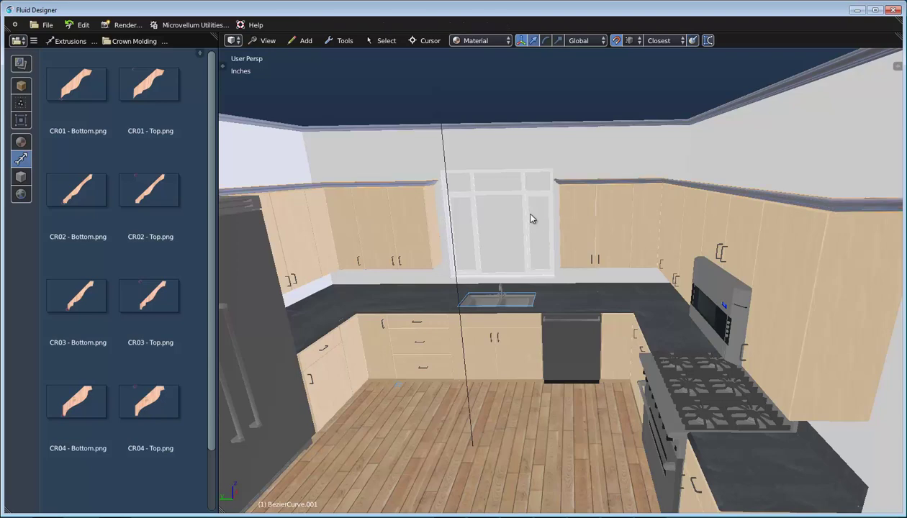
Step: Add the BA04 profile from the Base Molding library to the base cabinet beside the refrigerator, with the return set to Base Molding
{"action": "middle_click_drag", "start_coordinate": [445, 209], "coordinate": [379, 194]}
{"action": "scroll", "coordinate": [397, 329], "scroll_direction": "up", "scroll_amount": 8}
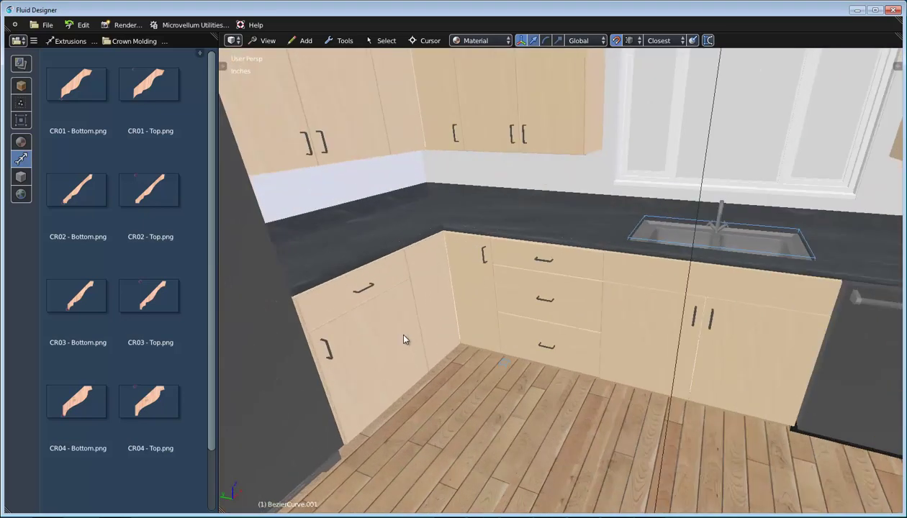
{"action": "left_click", "coordinate": [134, 41]}
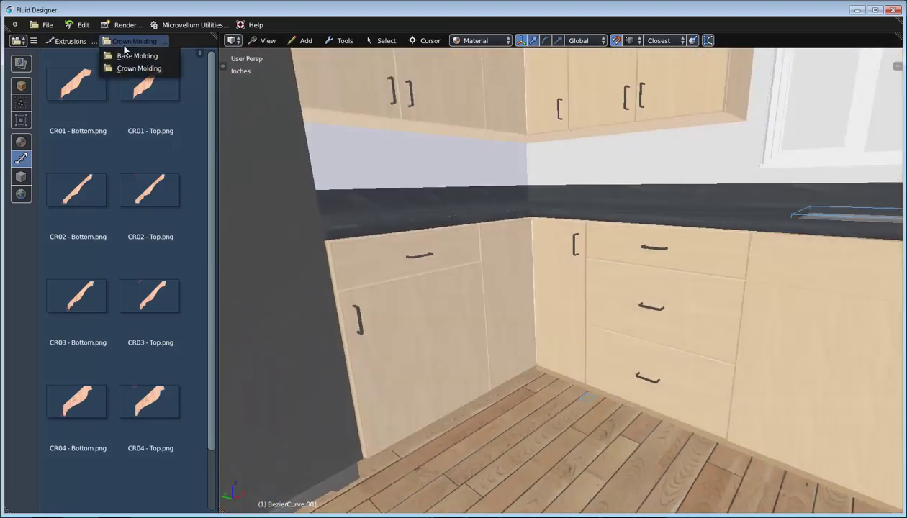
{"action": "left_click", "coordinate": [131, 54]}
{"action": "middle_click_drag", "start_coordinate": [379, 300], "coordinate": [443, 262]}
{"action": "scroll", "coordinate": [402, 286], "scroll_direction": "up", "scroll_amount": 1}
{"action": "left_click_drag", "start_coordinate": [142, 191], "coordinate": [466, 247]}
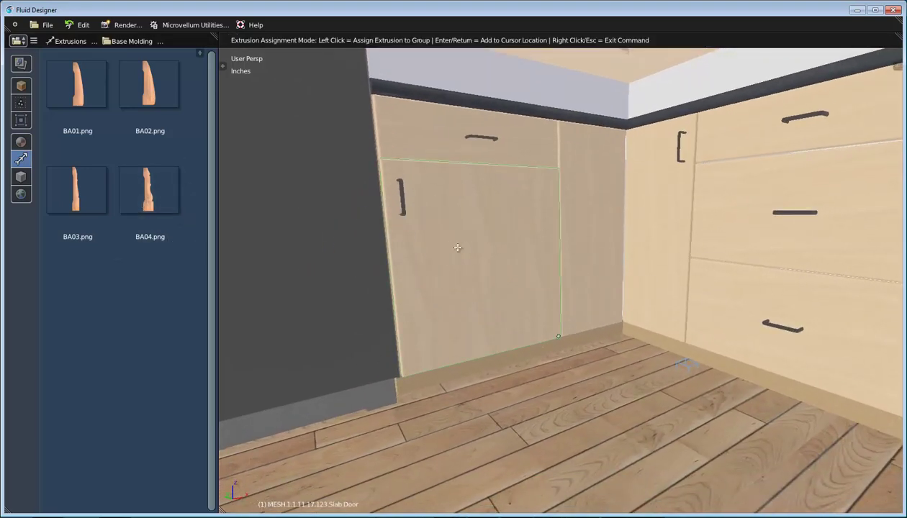
{"action": "left_click", "coordinate": [460, 247]}
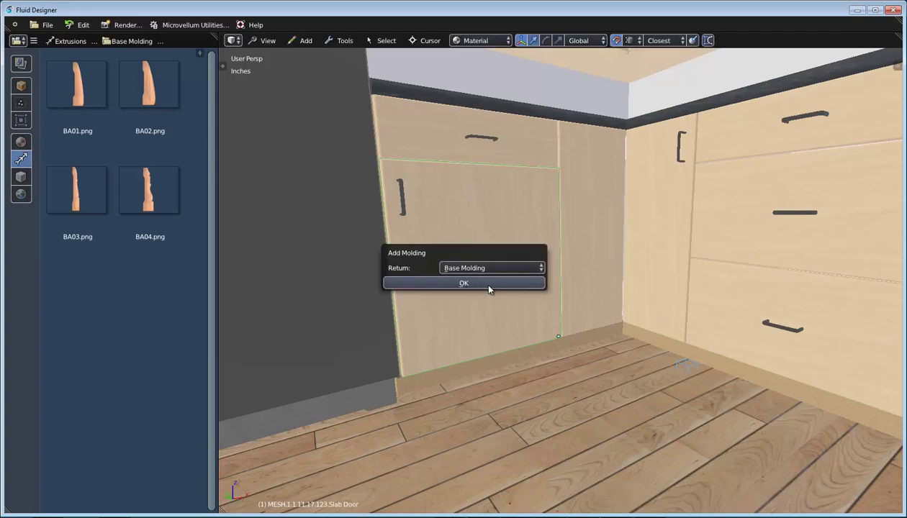
{"action": "left_click", "coordinate": [481, 284]}
Step: Switch the viewport display to Wire Frame to expose the base molding hidden inside the cabinets
{"action": "middle_click_drag", "start_coordinate": [446, 312], "coordinate": [575, 314]}
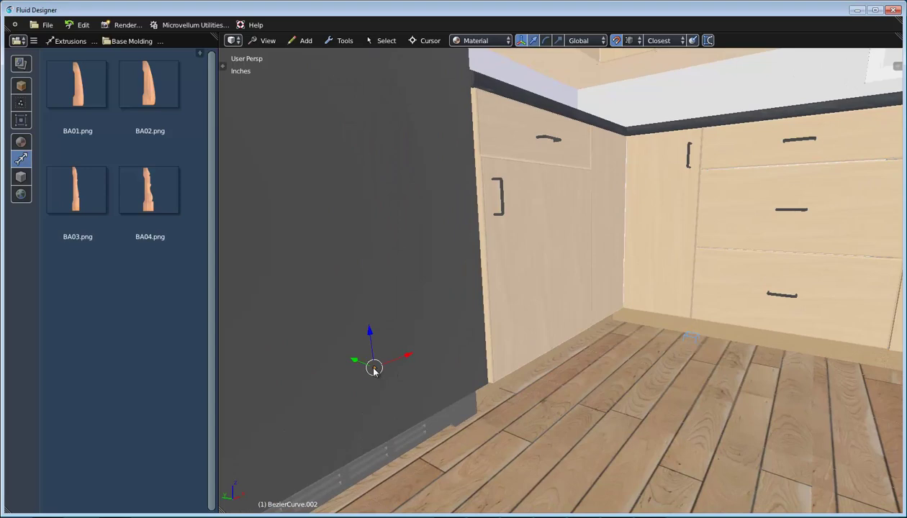
{"action": "mouse_move", "coordinate": [516, 277]}
{"action": "middle_mouse_down"}
{"action": "mouse_move", "coordinate": [498, 271]}
{"action": "mouse_move", "coordinate": [528, 277]}
{"action": "middle_mouse_up"}
{"action": "left_click", "coordinate": [483, 41]}
{"action": "left_click", "coordinate": [484, 55]}
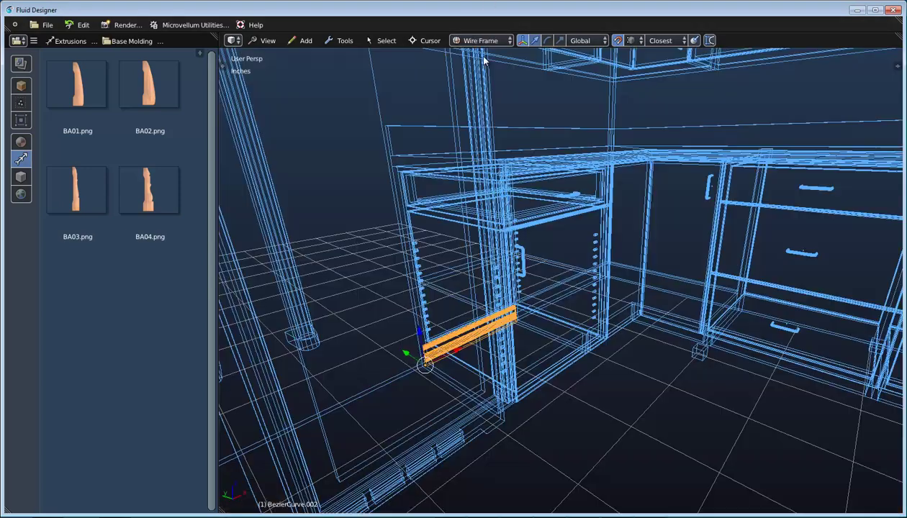
Step: Move the base molding along the Y axis until it lies against the toe kick of the cabinet beside the refrigerator
{"action": "middle_click_drag", "start_coordinate": [435, 367], "coordinate": [465, 359]}
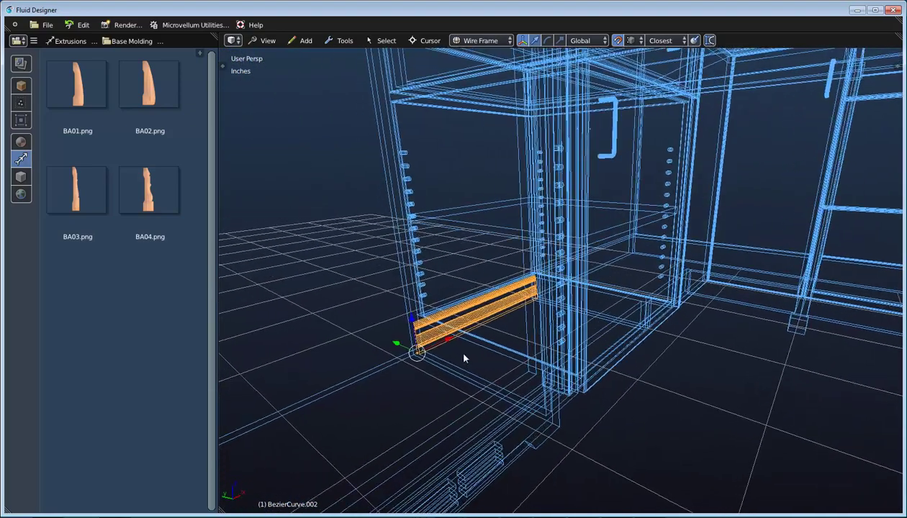
{"action": "left_click_drag", "start_coordinate": [397, 347], "coordinate": [620, 437]}
{"action": "middle_click_drag", "start_coordinate": [620, 436], "coordinate": [546, 395]}
{"action": "middle_click_drag", "start_coordinate": [648, 411], "coordinate": [594, 391], "text": "shift"}
{"action": "scroll", "coordinate": [519, 396], "scroll_direction": "up", "scroll_amount": 4}
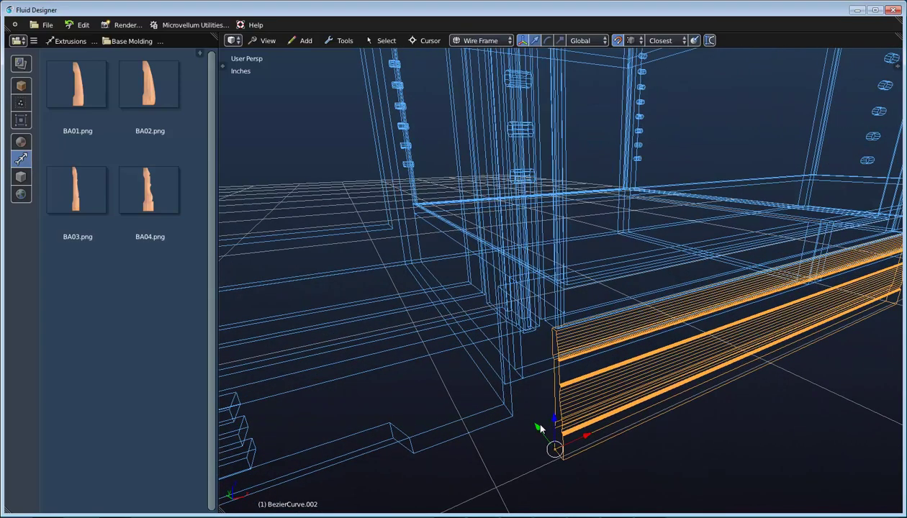
{"action": "left_click_drag", "start_coordinate": [536, 431], "coordinate": [507, 385]}
{"action": "middle_click_drag", "start_coordinate": [506, 386], "coordinate": [590, 360]}
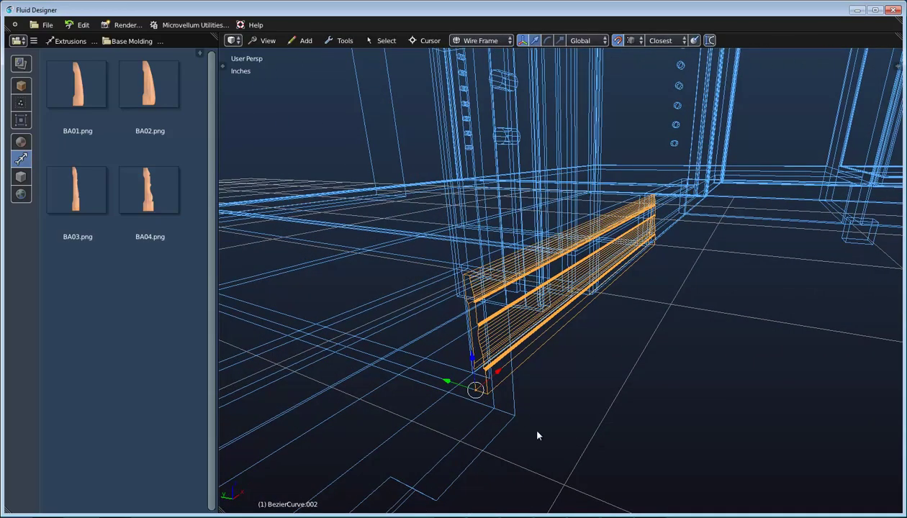
{"action": "left_click_drag", "start_coordinate": [445, 383], "coordinate": [478, 389]}
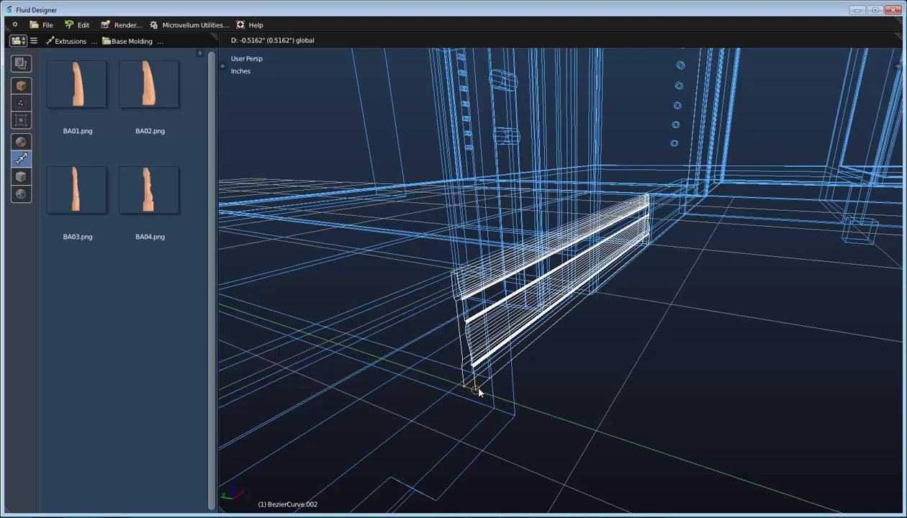
{"action": "mouse_move", "coordinate": [478, 389]}
{"action": "left_mouse_down"}
{"action": "mouse_move", "coordinate": [512, 408]}
{"action": "mouse_move", "coordinate": [546, 408]}
{"action": "mouse_move", "coordinate": [544, 423]}
{"action": "mouse_move", "coordinate": [476, 388]}
{"action": "left_mouse_up"}
Step: Edit the base molding and move its end point 16.25" along the X axis to the toe kick's inside corner
{"action": "middle_click_drag", "start_coordinate": [692, 323], "coordinate": [405, 401]}
{"action": "key", "text": "Tab"}
{"action": "left_click", "coordinate": [507, 335]}
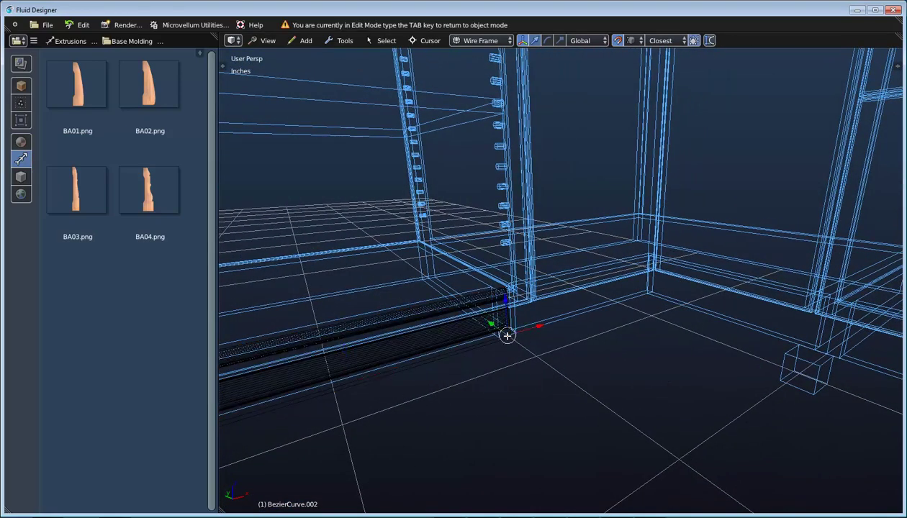
{"action": "key", "text": "g"}
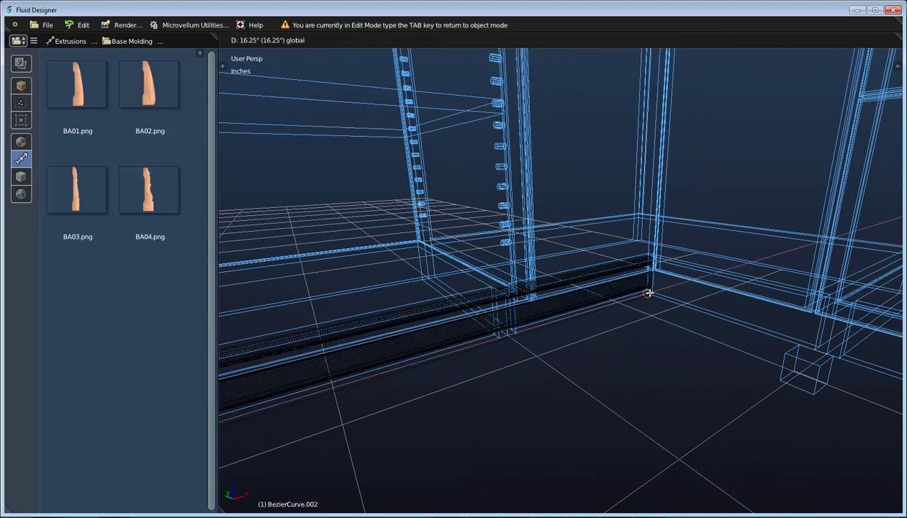
{"action": "left_click", "coordinate": [643, 290]}
Step: Extrude the base molding along the sink wall's toe kick to the near side of the dishwasher
{"action": "middle_click_drag", "start_coordinate": [633, 330], "coordinate": [691, 353]}
{"action": "scroll", "coordinate": [748, 353], "scroll_direction": "up", "scroll_amount": 8}
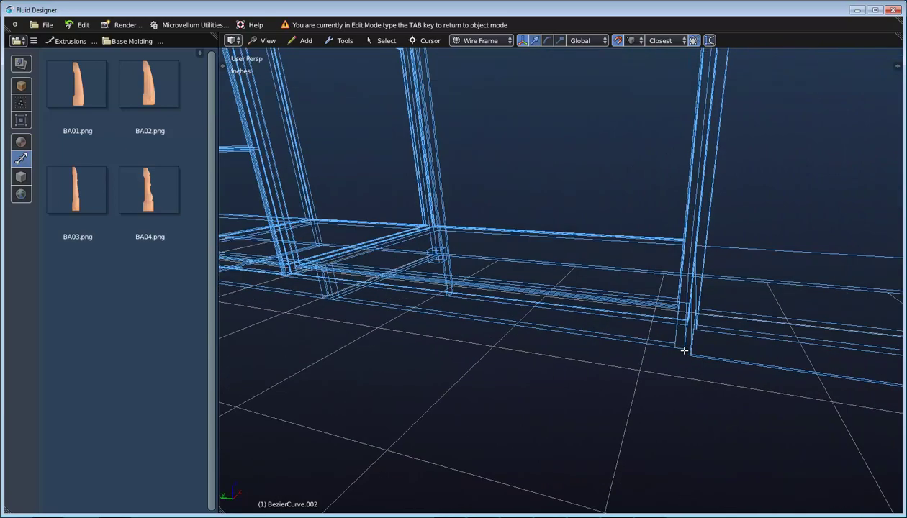
{"action": "right_click", "coordinate": [684, 351]}
{"action": "left_click", "coordinate": [684, 351]}
{"action": "left_click", "coordinate": [684, 349]}
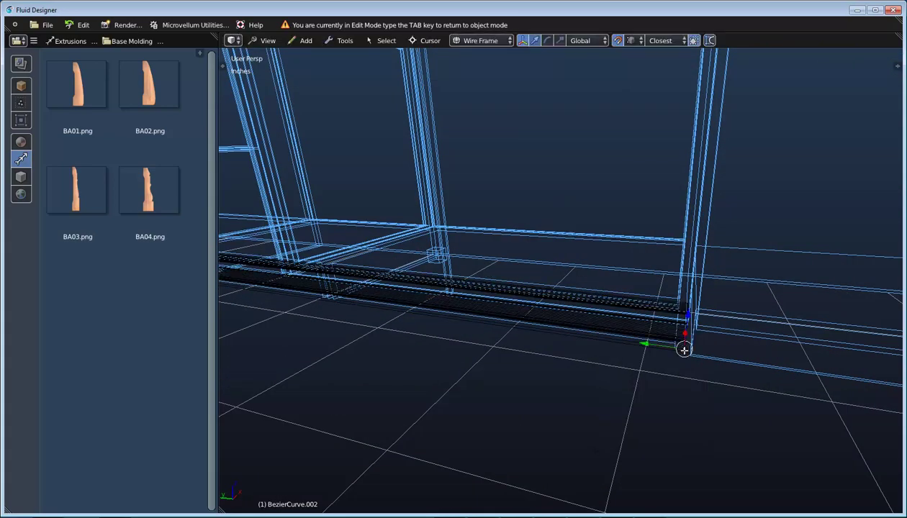
Step: Duplicate the molding's end point across the dishwasher to the start of the next cabinet's toe kick
{"action": "scroll", "coordinate": [684, 351], "scroll_direction": "down", "scroll_amount": 3}
{"action": "middle_click_drag", "start_coordinate": [721, 356], "coordinate": [638, 346], "text": "shift"}
{"action": "scroll", "coordinate": [670, 333], "scroll_direction": "up", "scroll_amount": 1}
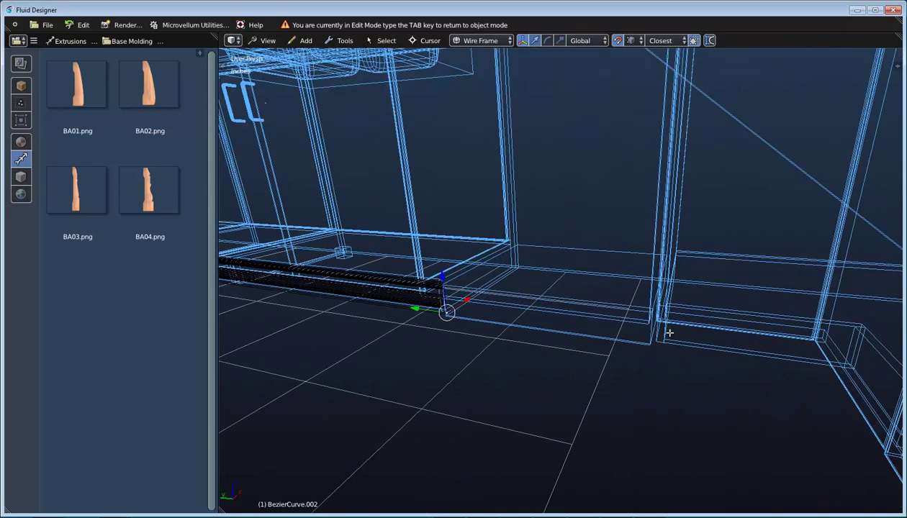
{"action": "key", "text": "e"}
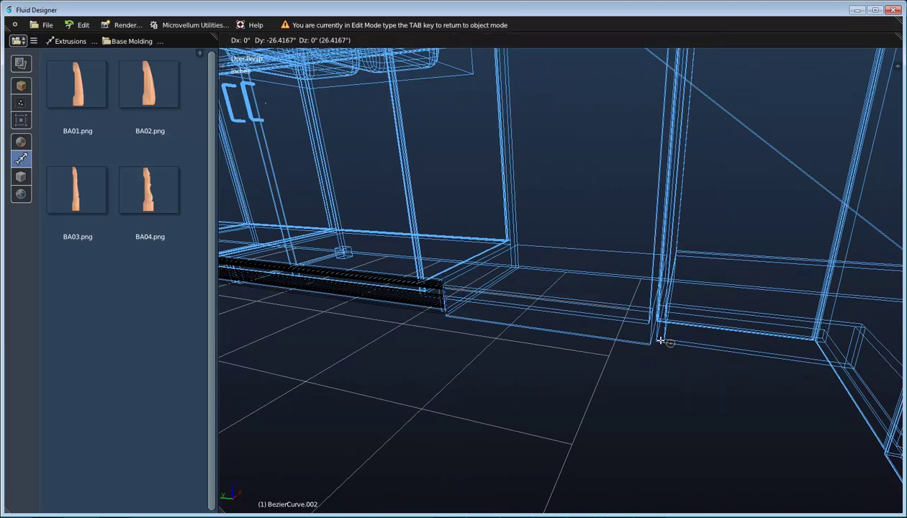
{"action": "left_click", "coordinate": [656, 340]}
Step: Extrude the base molding from the far side of the dishwasher to the inside corner of the toe kick
{"action": "middle_click_drag", "start_coordinate": [671, 355], "coordinate": [678, 333]}
{"action": "right_click", "coordinate": [780, 320]}
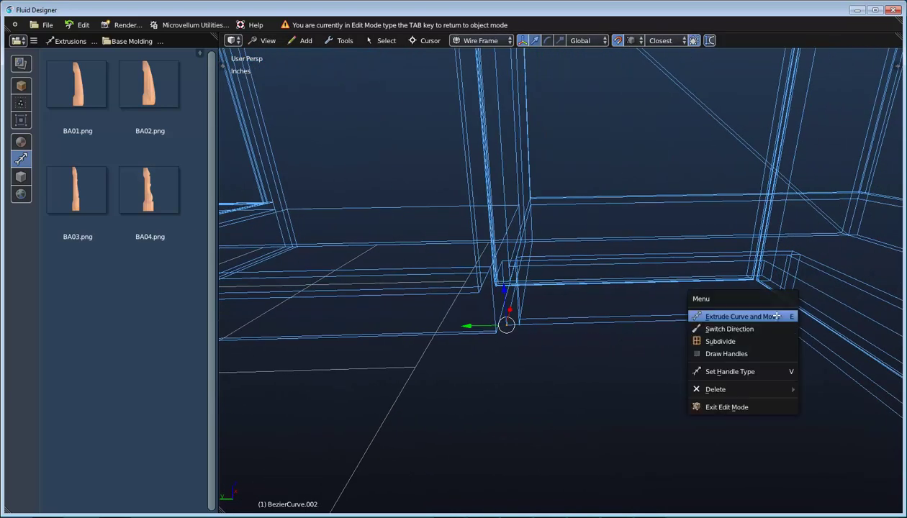
{"action": "left_click", "coordinate": [775, 314]}
{"action": "left_click", "coordinate": [774, 318]}
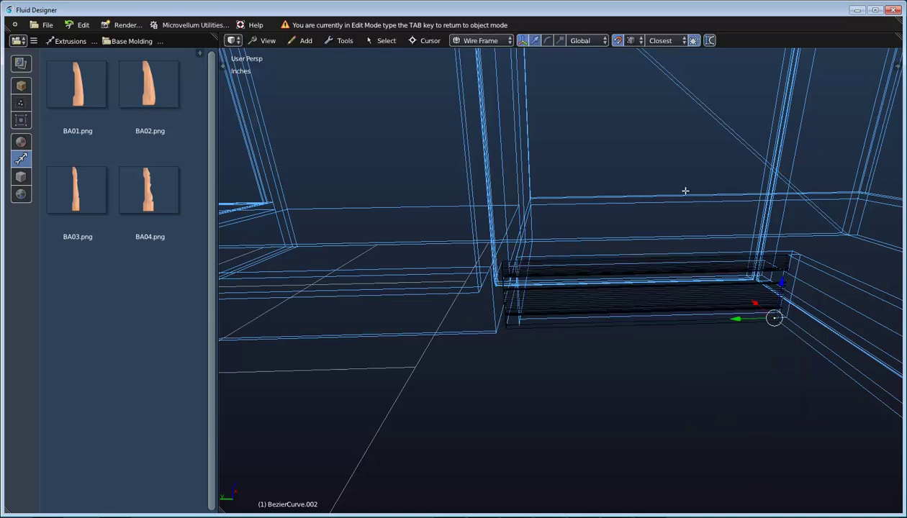
Step: Return the viewport display to Material and extrude the base molding from the inside corner to the range
{"action": "left_click", "coordinate": [504, 41]}
{"action": "left_click", "coordinate": [494, 82]}
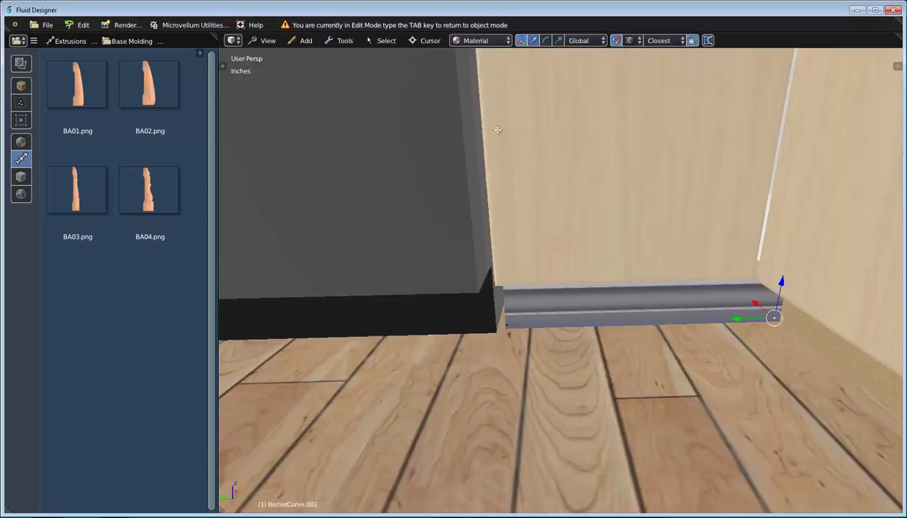
{"action": "scroll", "coordinate": [473, 252], "scroll_direction": "down", "scroll_amount": 3}
{"action": "mouse_move", "coordinate": [409, 299]}
{"action": "middle_mouse_down", "text": "shift"}
{"action": "mouse_move", "coordinate": [530, 263]}
{"action": "mouse_move", "coordinate": [613, 340]}
{"action": "mouse_move", "coordinate": [651, 337]}
{"action": "mouse_move", "coordinate": [523, 302]}
{"action": "mouse_move", "coordinate": [688, 364]}
{"action": "mouse_move", "coordinate": [698, 357]}
{"action": "mouse_move", "coordinate": [686, 306]}
{"action": "middle_mouse_up", "text": "shift"}
{"action": "scroll", "coordinate": [549, 235], "scroll_direction": "down", "scroll_amount": 3}
{"action": "scroll", "coordinate": [683, 338], "scroll_direction": "up", "scroll_amount": 3}
{"action": "right_click", "coordinate": [684, 295]}
{"action": "left_click", "coordinate": [684, 295]}
{"action": "left_click", "coordinate": [684, 295]}
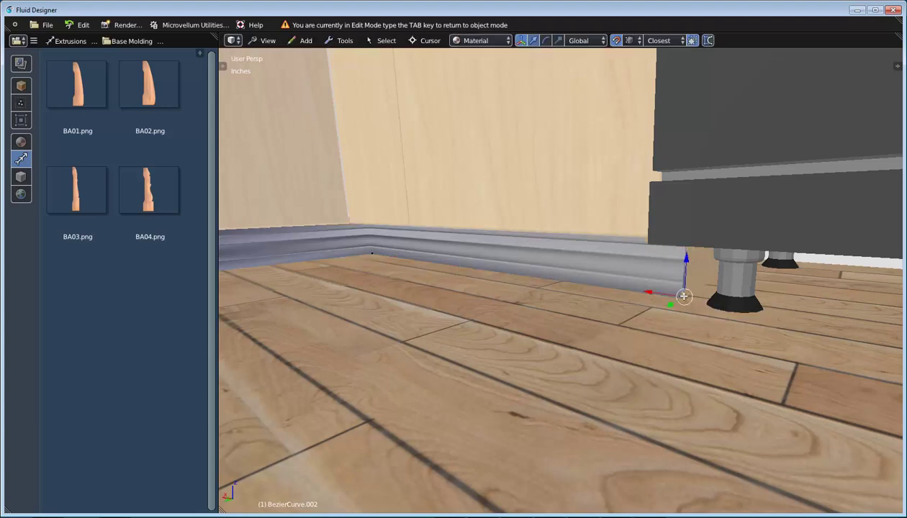
Step: Duplicate the molding's end point past the range to the corner of the end cabinet's toe kick
{"action": "scroll", "coordinate": [684, 297], "scroll_direction": "down", "scroll_amount": 4}
{"action": "middle_click_drag", "start_coordinate": [719, 334], "coordinate": [491, 306], "text": "shift"}
{"action": "right_click", "coordinate": [634, 300]}
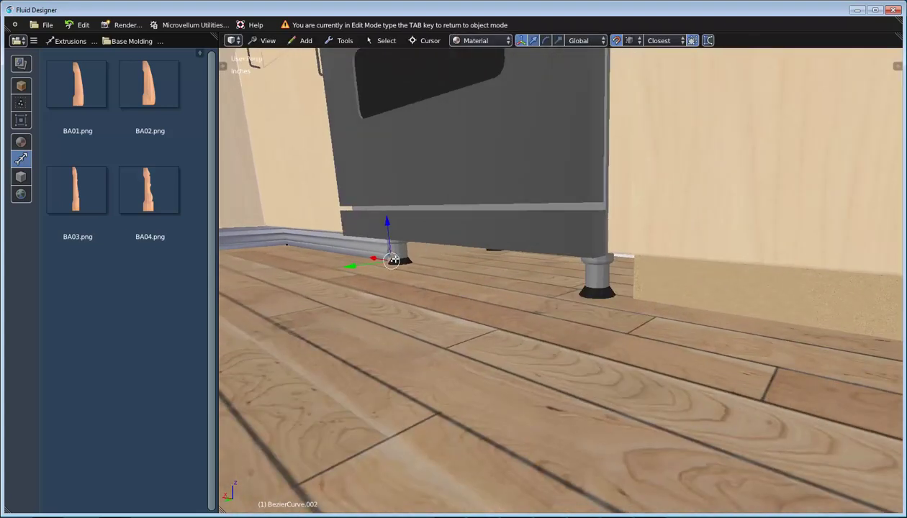
{"action": "left_click_drag", "start_coordinate": [393, 260], "coordinate": [637, 299]}
Step: Extrude the base molding along the end cabinet's toe kick and around its exposed side to the wall
{"action": "middle_click_drag", "start_coordinate": [637, 299], "coordinate": [554, 298]}
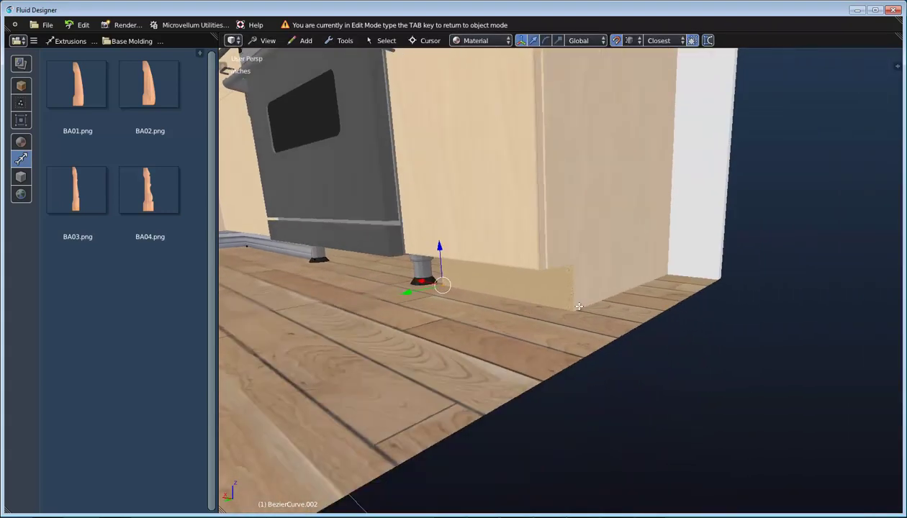
{"action": "right_click", "coordinate": [575, 311]}
{"action": "left_click", "coordinate": [574, 311]}
{"action": "left_click", "coordinate": [571, 307]}
{"action": "middle_click_drag", "start_coordinate": [662, 302], "coordinate": [614, 280]}
{"action": "right_click", "coordinate": [527, 301]}
{"action": "left_click", "coordinate": [527, 300]}
{"action": "left_click", "coordinate": [527, 301]}
Step: Select the base molding point where the run meets the range, and leave edit mode
{"action": "scroll", "coordinate": [588, 283], "scroll_direction": "up", "scroll_amount": 4}
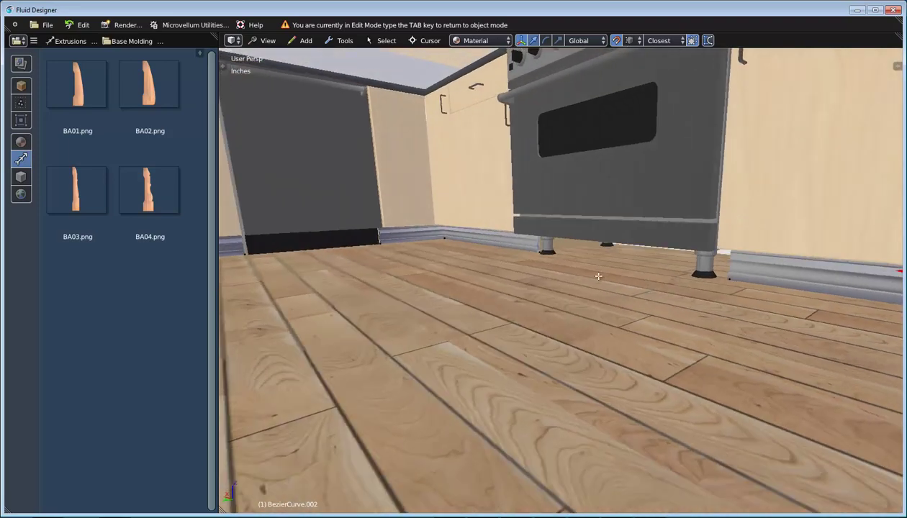
{"action": "left_click", "coordinate": [540, 250]}
{"action": "scroll", "coordinate": [621, 269], "scroll_direction": "down", "scroll_amount": 6}
{"action": "middle_click_drag", "start_coordinate": [631, 320], "coordinate": [710, 353], "text": "shift"}
{"action": "middle_click_drag", "start_coordinate": [583, 323], "coordinate": [587, 356]}
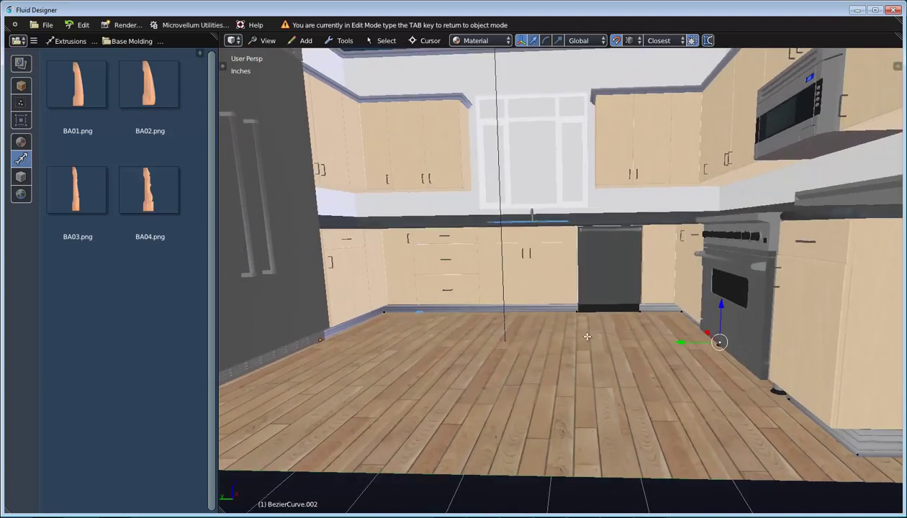
{"action": "key", "text": "Tab"}
Step: Convert the crown molding along the top of the room's walls to a mesh
{"action": "scroll", "coordinate": [553, 317], "scroll_direction": "down", "scroll_amount": 3}
{"action": "middle_click_drag", "start_coordinate": [554, 317], "coordinate": [577, 358], "text": "shift"}
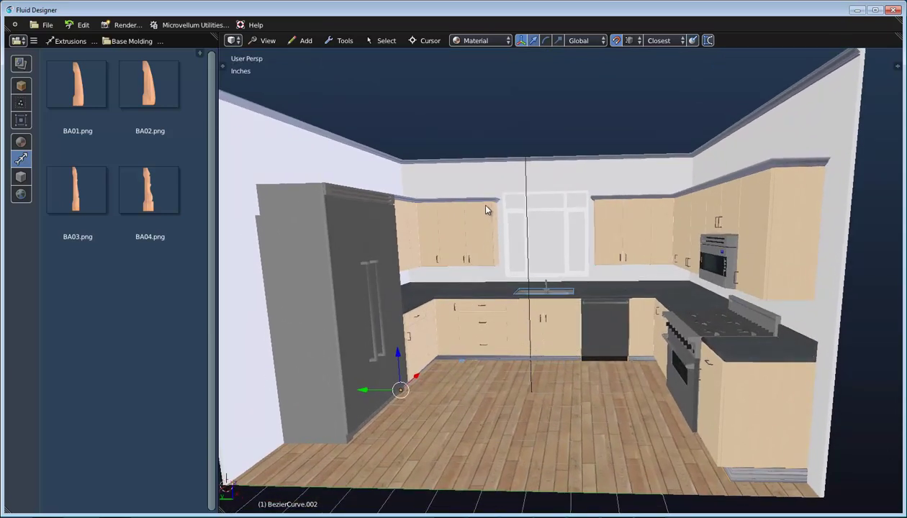
{"action": "middle_click_drag", "start_coordinate": [487, 195], "coordinate": [419, 176]}
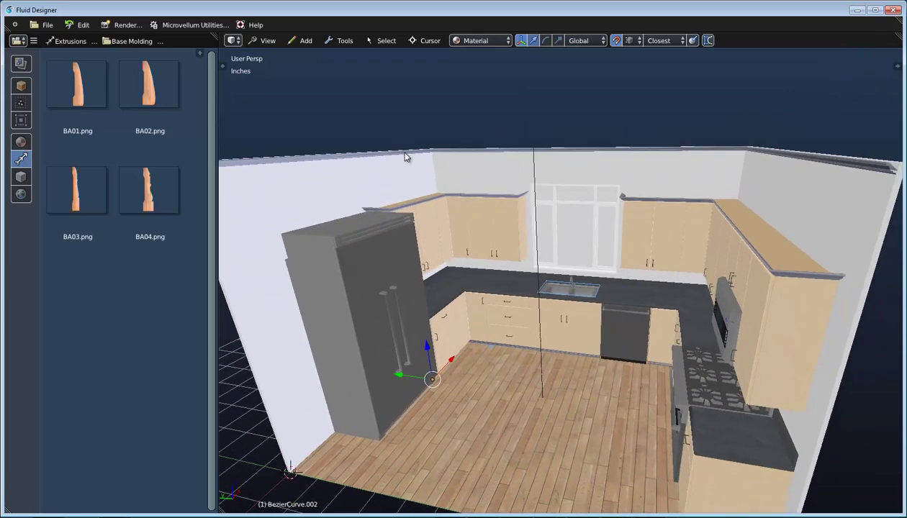
{"action": "right_click", "coordinate": [405, 154]}
{"action": "left_click", "coordinate": [345, 41]}
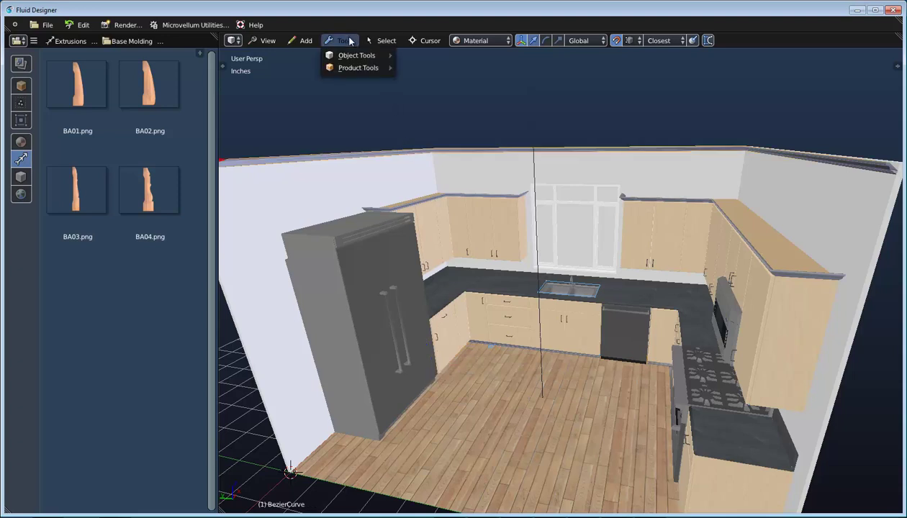
{"action": "mouse_move", "coordinate": [360, 55]}
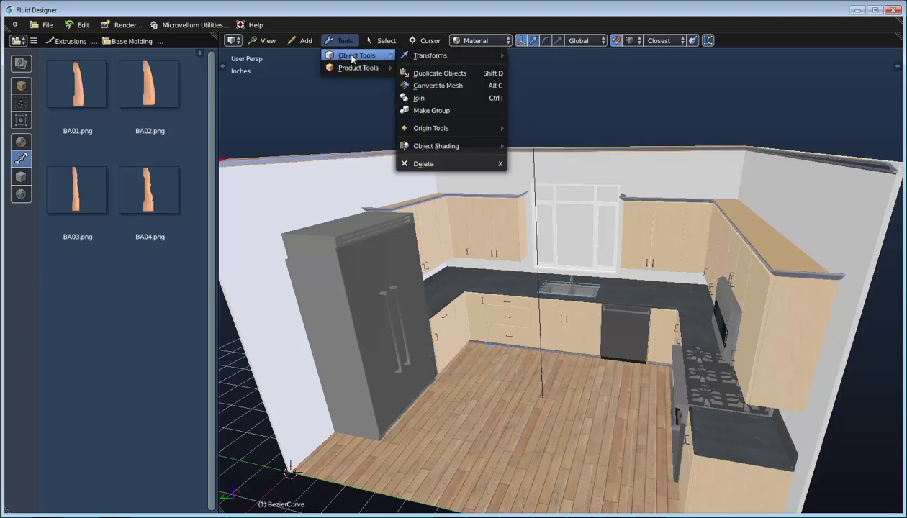
{"action": "left_click", "coordinate": [445, 86]}
Step: Convert the crown molding on top of the wall cabinets to a mesh
{"action": "right_click", "coordinate": [477, 200]}
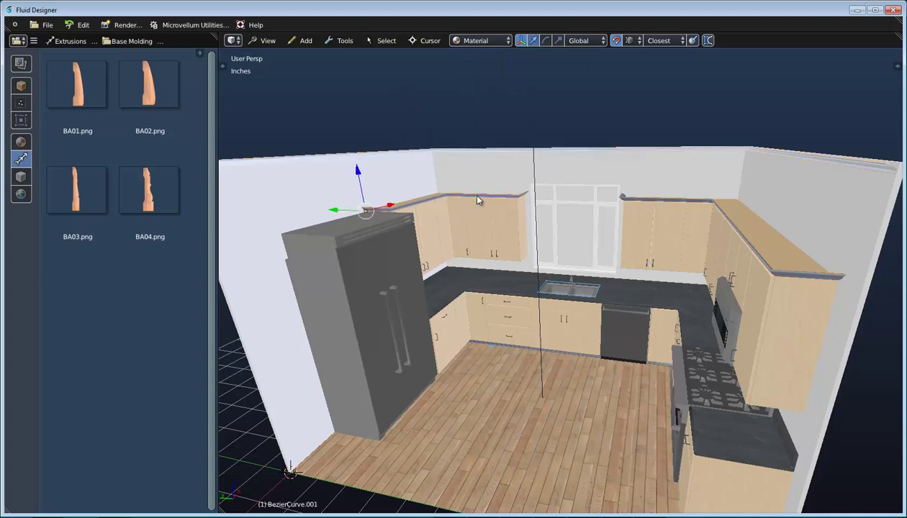
{"action": "left_click", "coordinate": [340, 41]}
{"action": "mouse_move", "coordinate": [357, 55]}
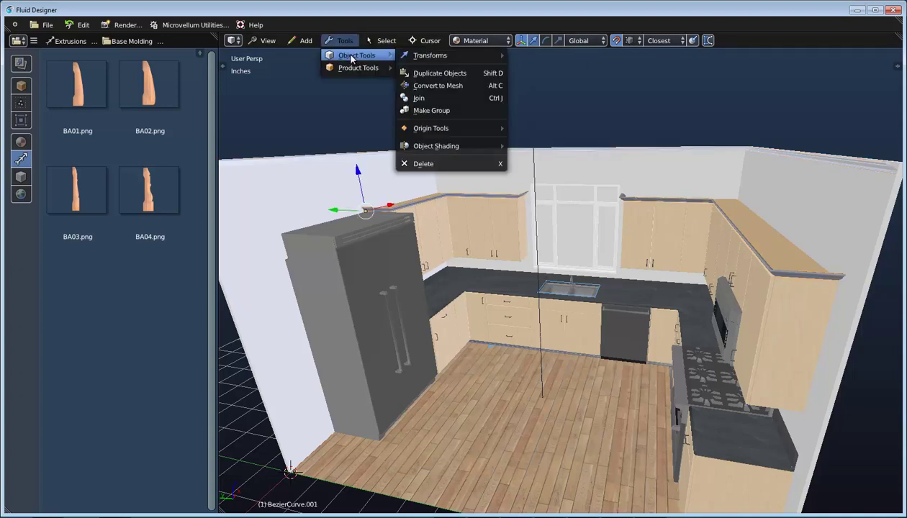
{"action": "left_click", "coordinate": [458, 85]}
Step: Convert the base molding along the cabinets' toe kicks to a mesh
{"action": "middle_click_drag", "start_coordinate": [475, 342], "coordinate": [756, 410]}
{"action": "right_click", "coordinate": [764, 422]}
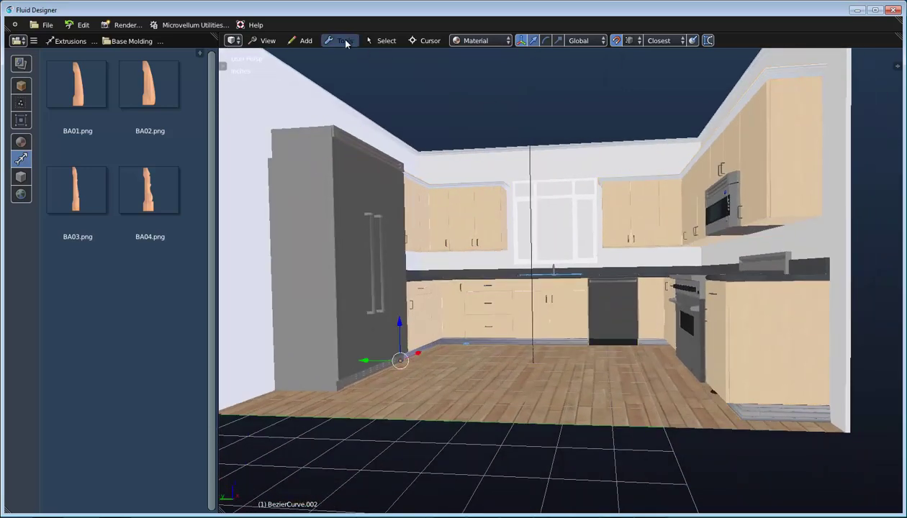
{"action": "left_click", "coordinate": [341, 41]}
{"action": "mouse_move", "coordinate": [353, 56]}
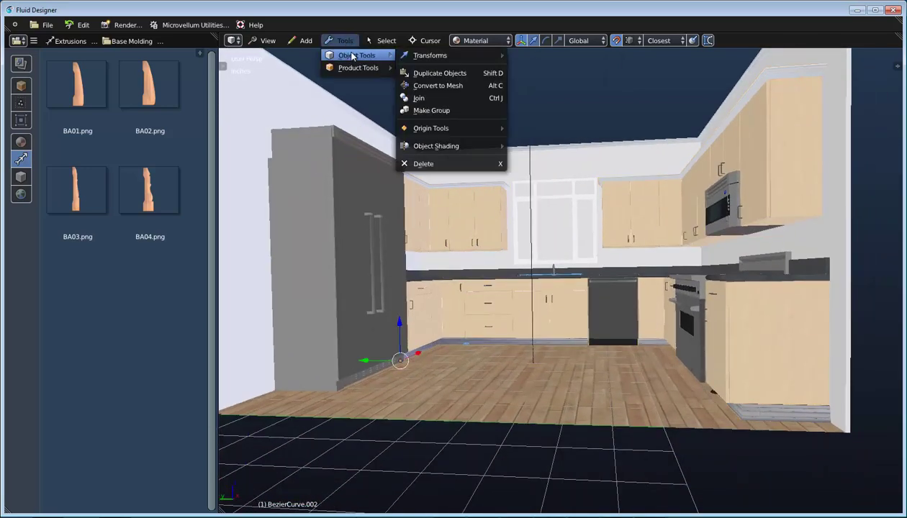
{"action": "left_click", "coordinate": [431, 85]}
Step: Examine the material slots assigned to the exposed side panel of the end wall cabinet beside the microwave
{"action": "middle_click_drag", "start_coordinate": [478, 261], "coordinate": [480, 300]}
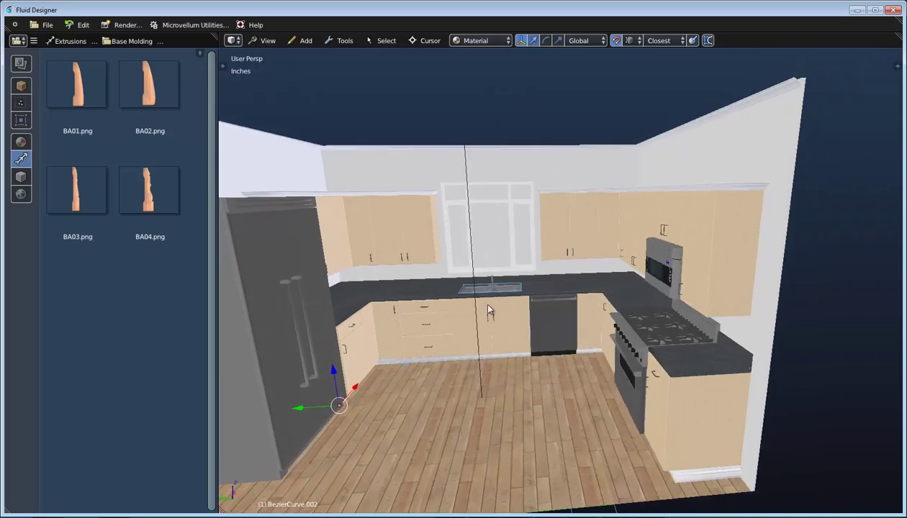
{"action": "scroll", "coordinate": [514, 354], "scroll_direction": "up", "scroll_amount": 3}
{"action": "middle_click_drag", "start_coordinate": [515, 354], "coordinate": [530, 333]}
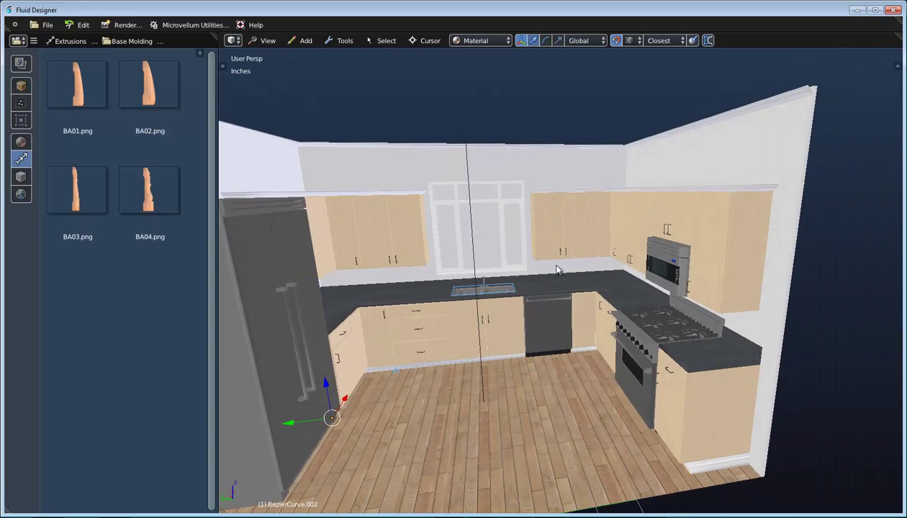
{"action": "middle_click_drag", "start_coordinate": [551, 266], "coordinate": [576, 266]}
{"action": "middle_click_drag", "start_coordinate": [704, 262], "coordinate": [706, 226]}
{"action": "right_click", "coordinate": [740, 247]}
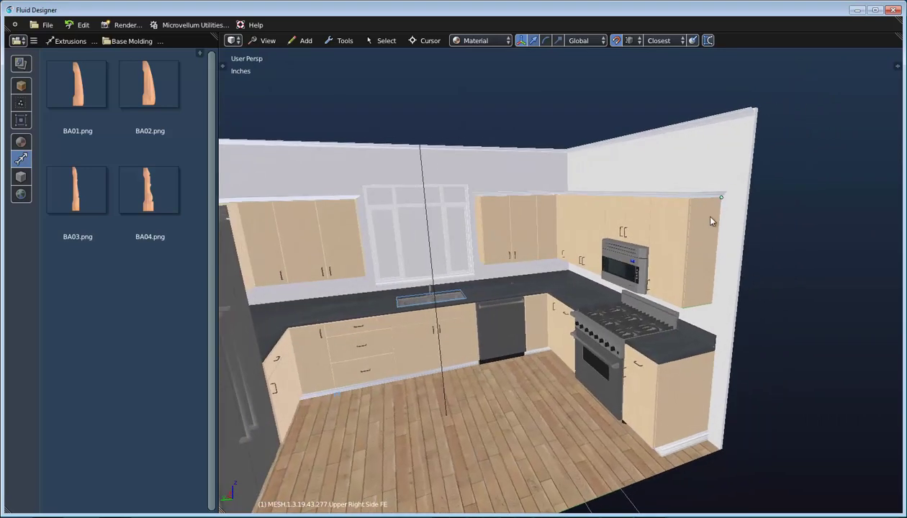
{"action": "key", "text": "n"}
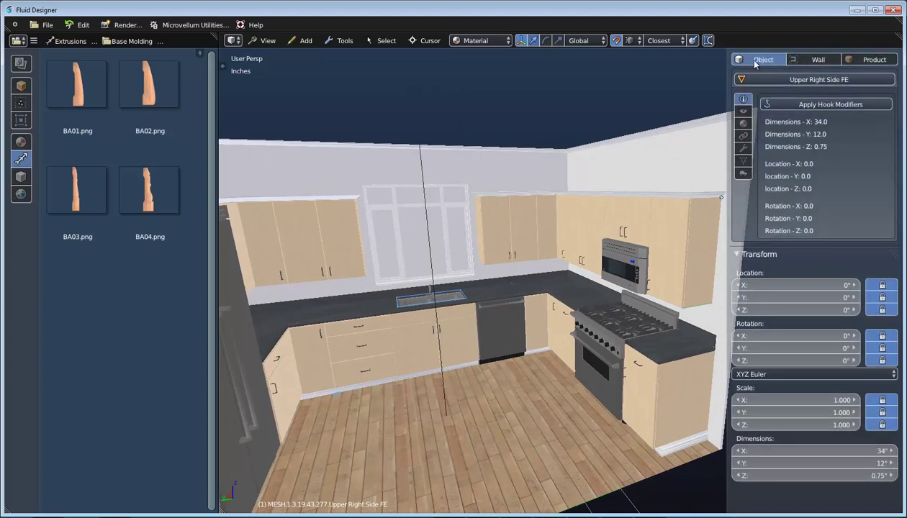
{"action": "left_click", "coordinate": [735, 252]}
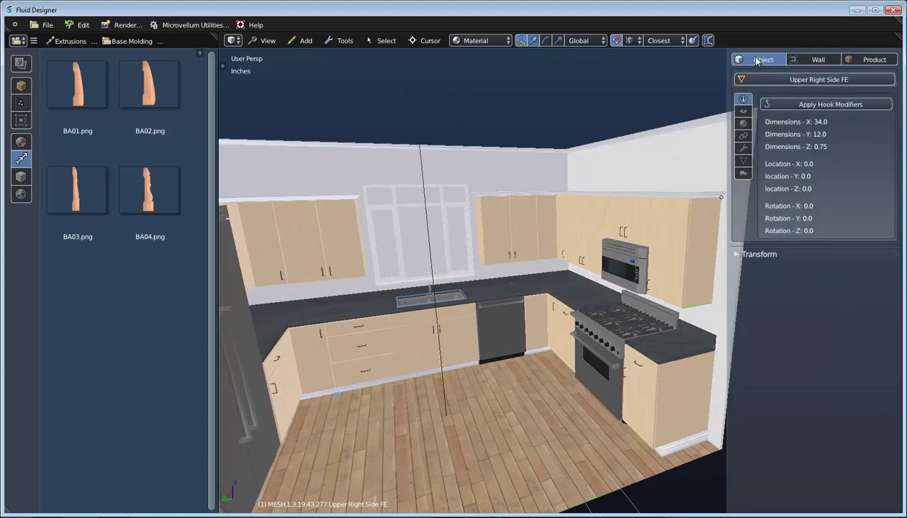
{"action": "left_click", "coordinate": [743, 124]}
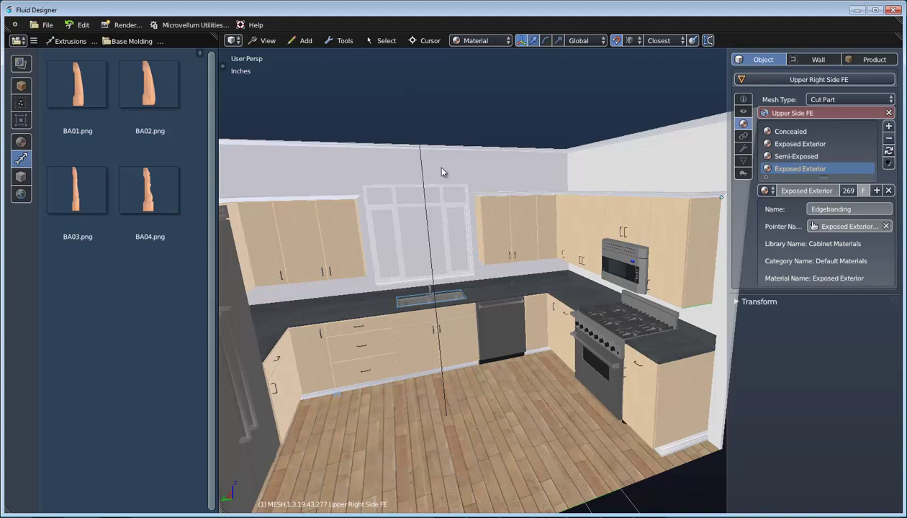
Step: Assign the Exposed Exterior cabinet material to the crown molding above the wall cabinets
{"action": "left_click", "coordinate": [21, 142]}
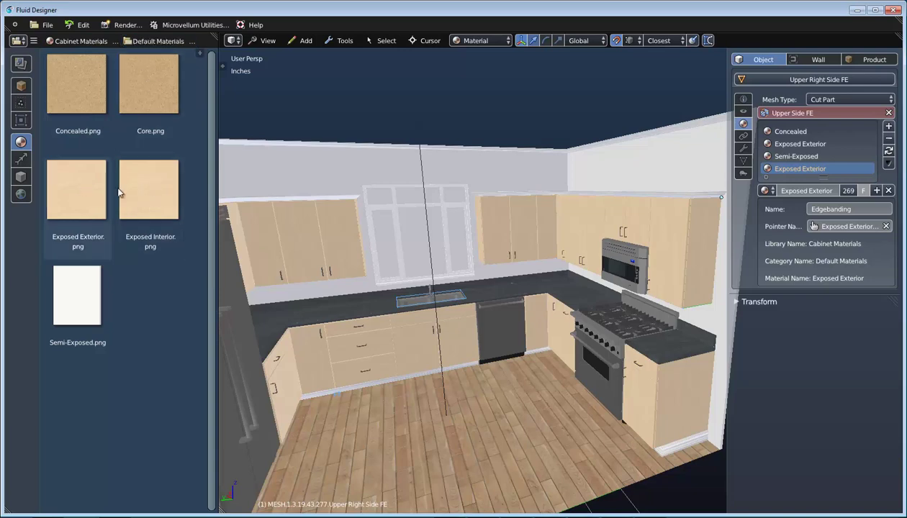
{"action": "middle_click_drag", "start_coordinate": [330, 218], "coordinate": [421, 226]}
{"action": "scroll", "coordinate": [432, 233], "scroll_direction": "up", "scroll_amount": 2}
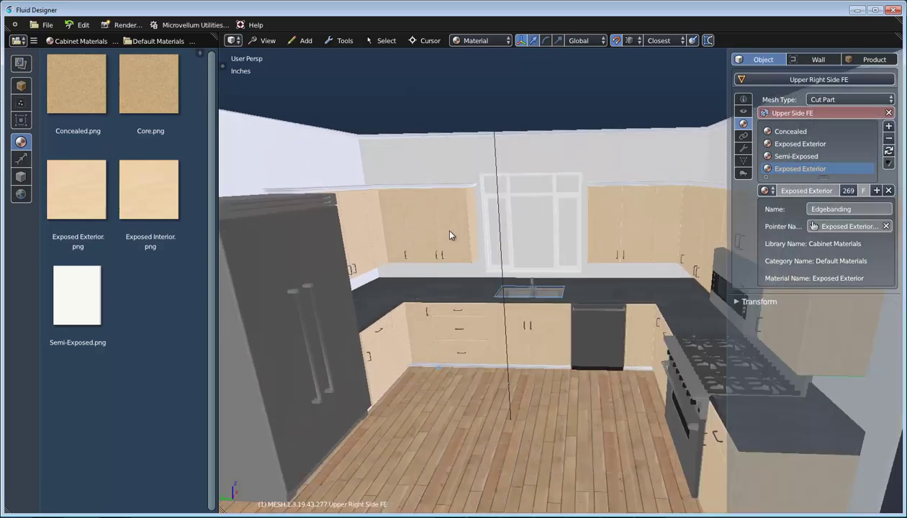
{"action": "left_click_drag", "start_coordinate": [77, 189], "coordinate": [435, 184]}
{"action": "left_click", "coordinate": [435, 190]}
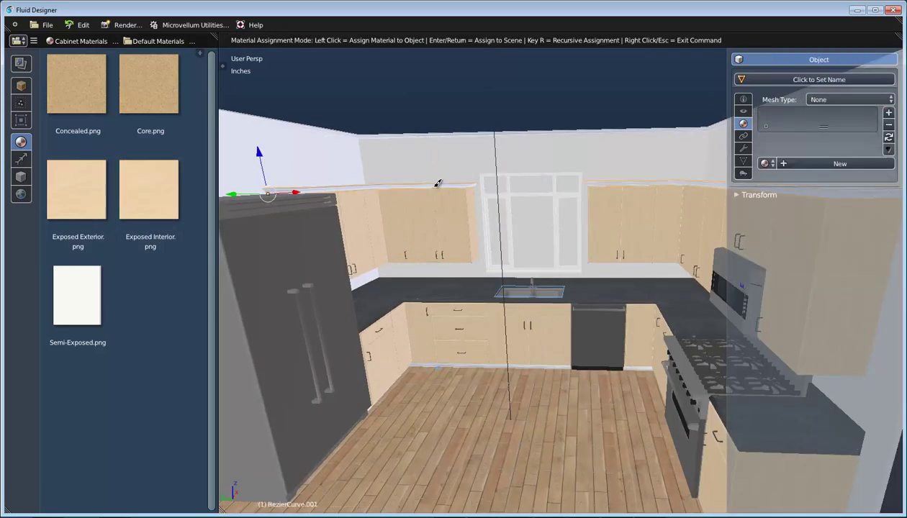
{"action": "right_click", "coordinate": [434, 192]}
Step: Assign the Exposed Exterior material to the base molding along the toe kicks, and hide the object properties
{"action": "middle_click_drag", "start_coordinate": [438, 277], "coordinate": [399, 205], "text": "shift"}
{"action": "left_click_drag", "start_coordinate": [93, 177], "coordinate": [679, 401]}
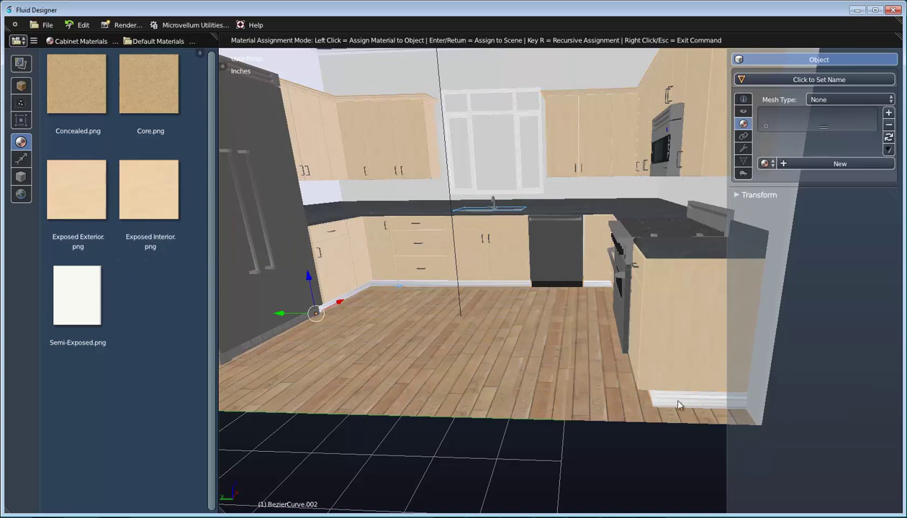
{"action": "left_click", "coordinate": [678, 400]}
{"action": "scroll", "coordinate": [523, 234], "scroll_direction": "down", "scroll_amount": 2}
{"action": "middle_click_drag", "start_coordinate": [523, 241], "coordinate": [591, 272], "text": "shift"}
{"action": "key", "text": "n"}
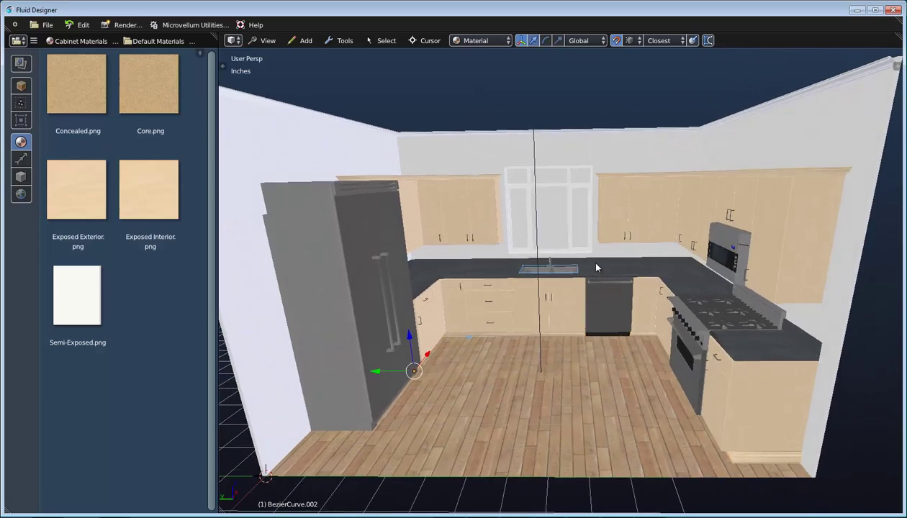
Step: Preview the kitchen in Rendered shading, and return to Material shading
{"action": "left_click", "coordinate": [489, 40]}
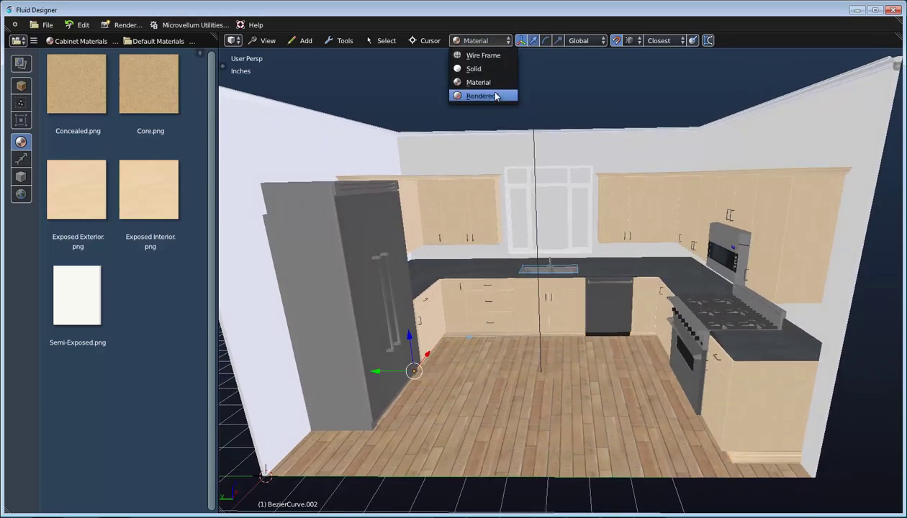
{"action": "left_click", "coordinate": [481, 96]}
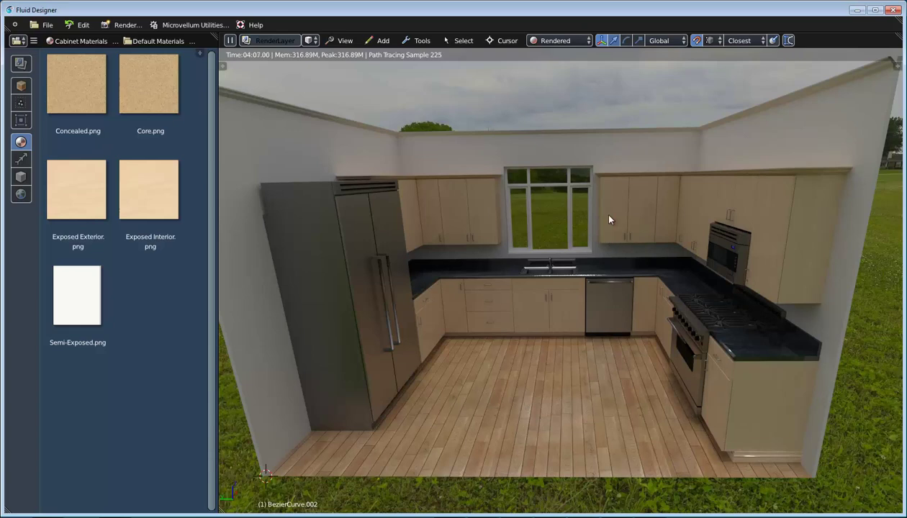
{"action": "left_click", "coordinate": [558, 40]}
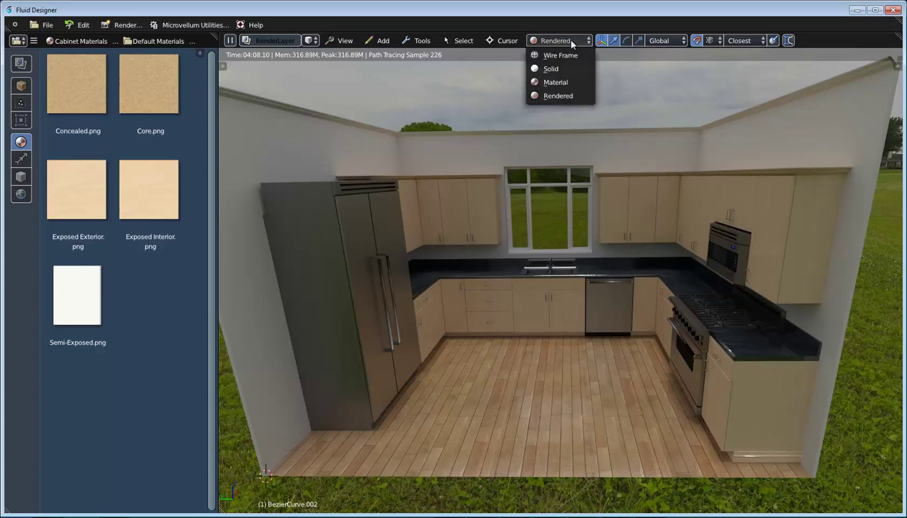
{"action": "left_click", "coordinate": [572, 84]}
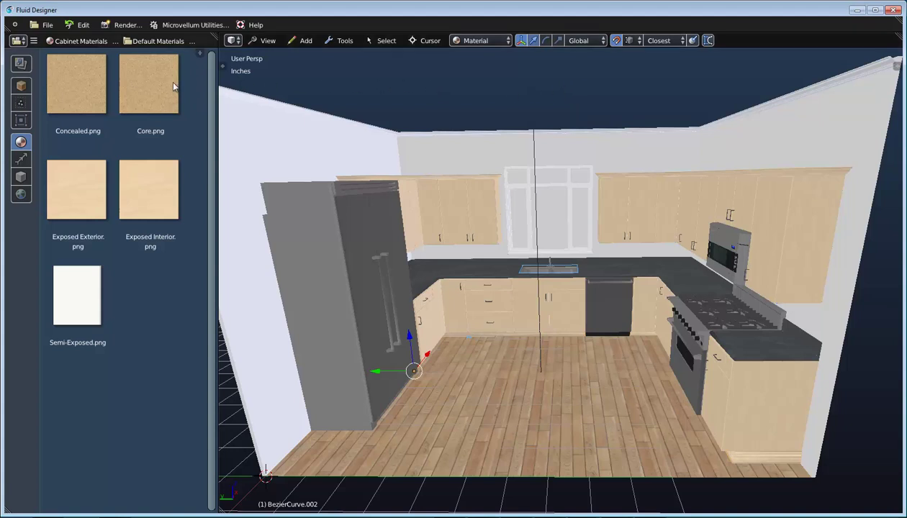
Step: Add the Tray Ceiling from the Room Components library to the room, using the window wall as its target
{"action": "left_click", "coordinate": [20, 86]}
{"action": "left_click", "coordinate": [70, 41]}
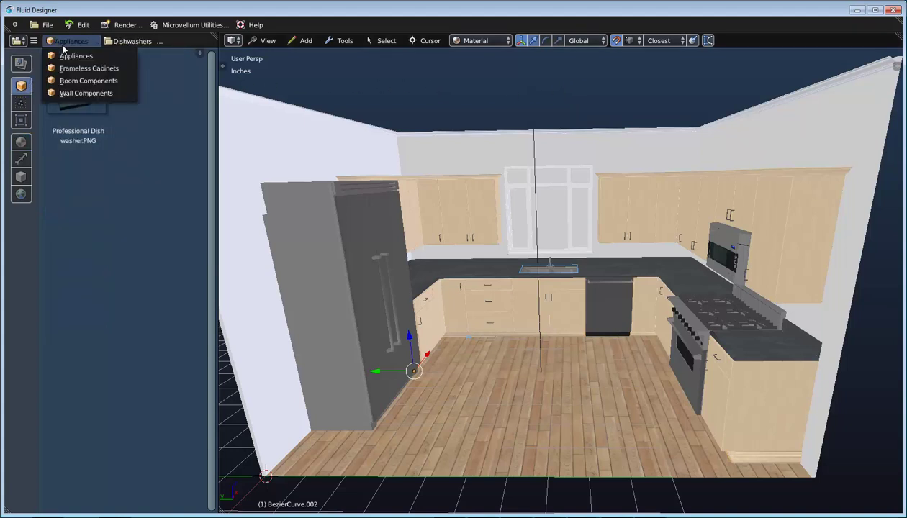
{"action": "left_click", "coordinate": [78, 79]}
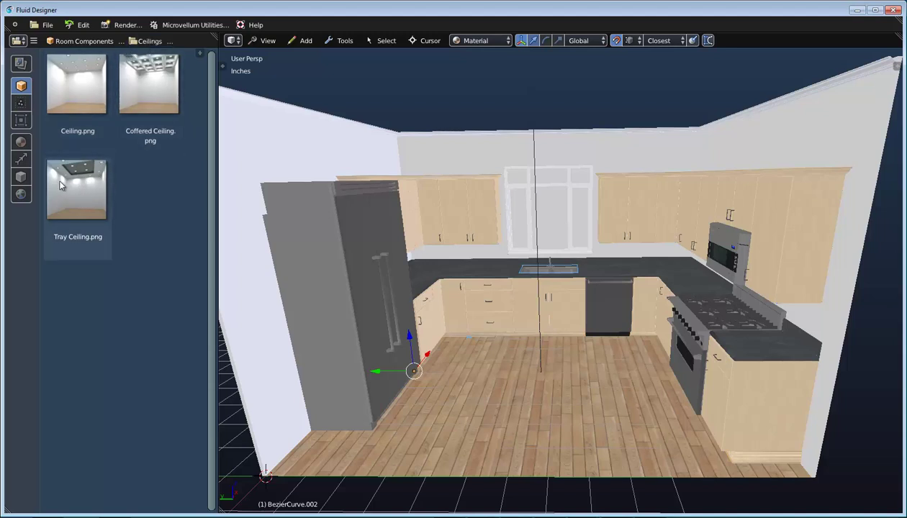
{"action": "left_click_drag", "start_coordinate": [75, 190], "coordinate": [469, 152]}
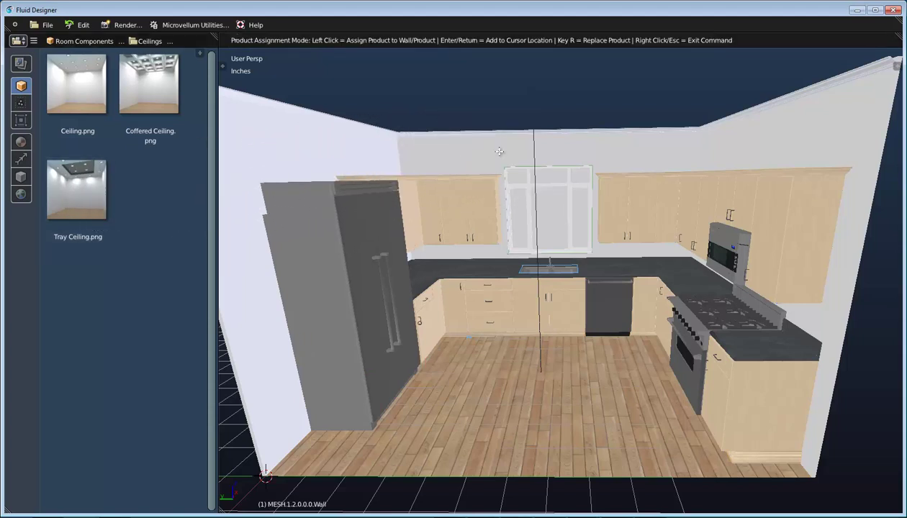
{"action": "left_click", "coordinate": [616, 149]}
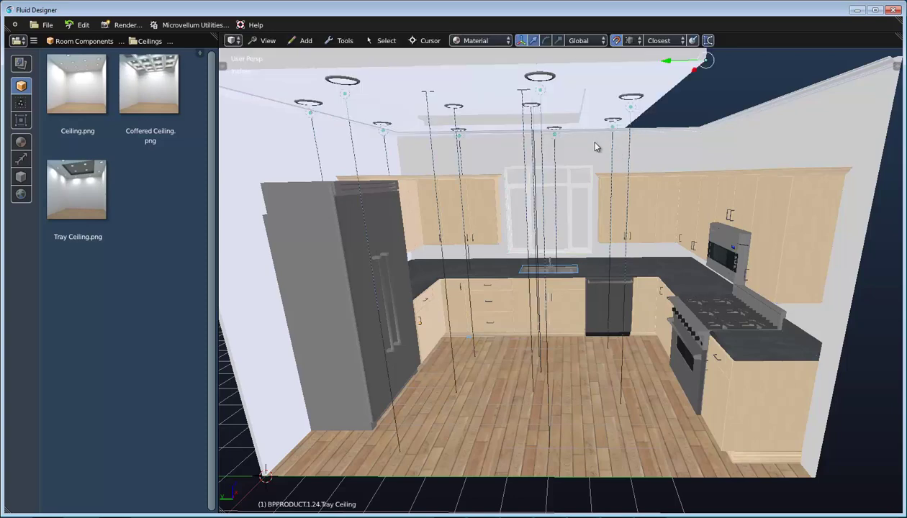
Step: Move the tray ceiling about 40 inches sideways, snapping its corner to the front top corner of the range wall
{"action": "scroll", "coordinate": [565, 164], "scroll_direction": "down", "scroll_amount": 4}
{"action": "middle_click_drag", "start_coordinate": [565, 166], "coordinate": [566, 278]}
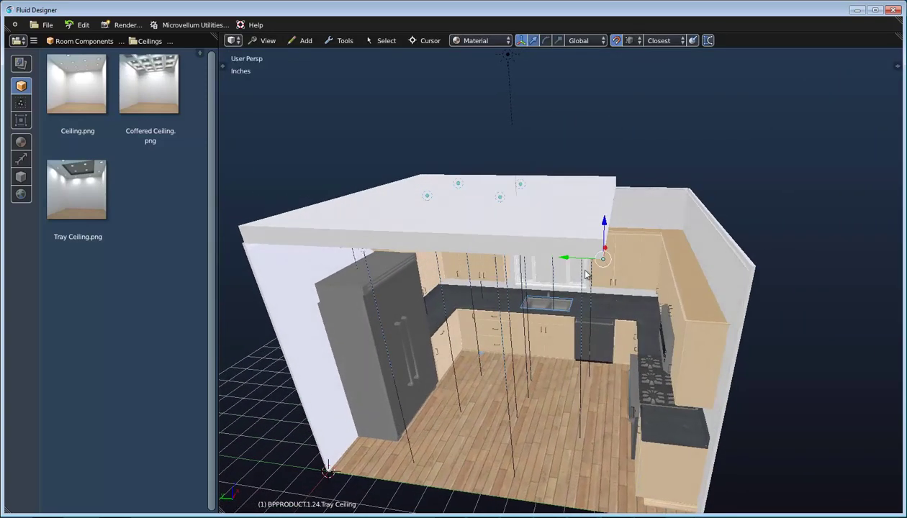
{"action": "middle_click_drag", "start_coordinate": [621, 303], "coordinate": [580, 296]}
{"action": "key", "text": "g"}
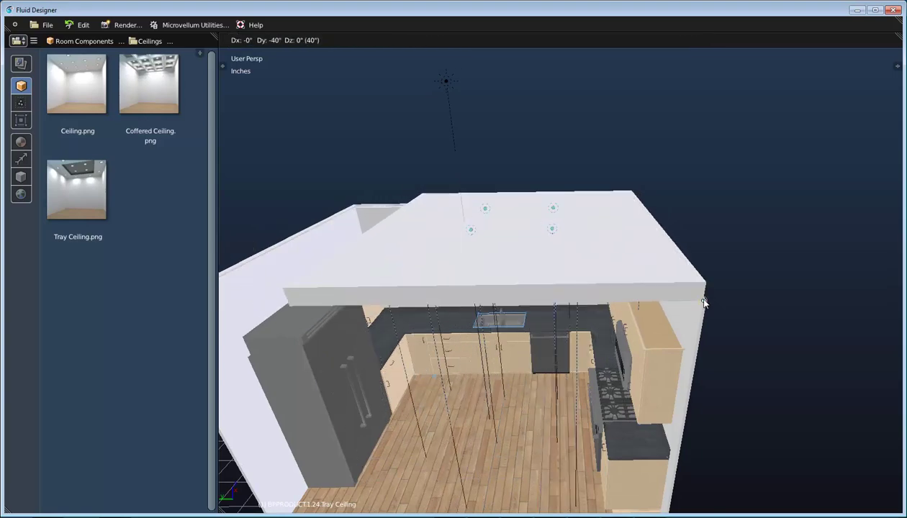
{"action": "left_click", "coordinate": [704, 303]}
Step: Resize the tray ceiling so that it spans the full room across to the refrigerator's wall
{"action": "middle_click_drag", "start_coordinate": [698, 290], "coordinate": [602, 295]}
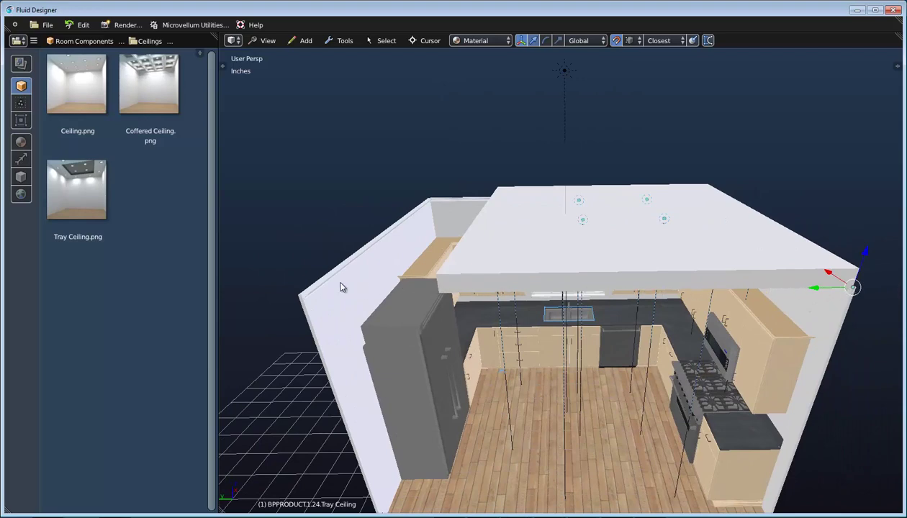
{"action": "middle_click_drag", "start_coordinate": [373, 293], "coordinate": [565, 269]}
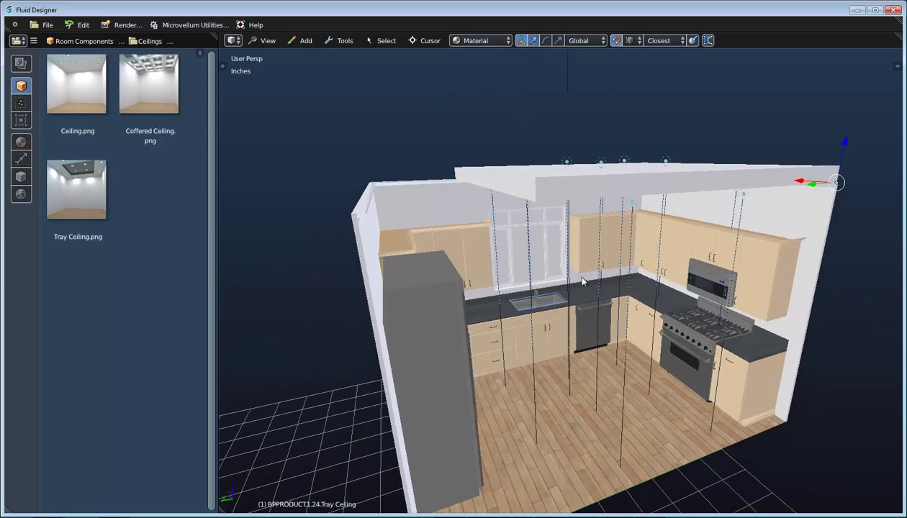
{"action": "right_click", "coordinate": [610, 291]}
{"action": "left_click_drag", "start_coordinate": [643, 343], "coordinate": [670, 340]}
{"action": "left_click", "coordinate": [606, 340]}
{"action": "left_click", "coordinate": [606, 340]}
{"action": "left_click", "coordinate": [630, 227]}
{"action": "middle_click_drag", "start_coordinate": [631, 227], "coordinate": [671, 325]}
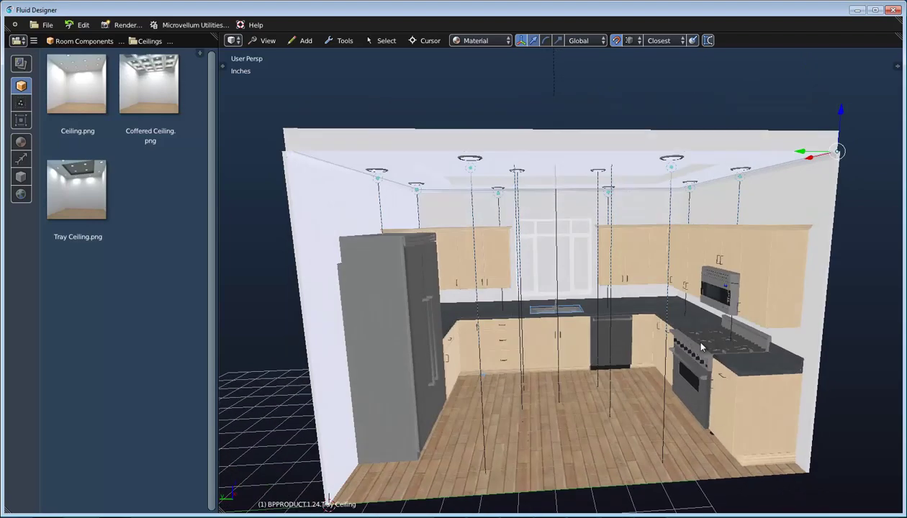
Step: Place the Small Plant from the Decoration Objects library on the countertop beside the range at the end cabinet
{"action": "scroll", "coordinate": [702, 348], "scroll_direction": "up", "scroll_amount": 6}
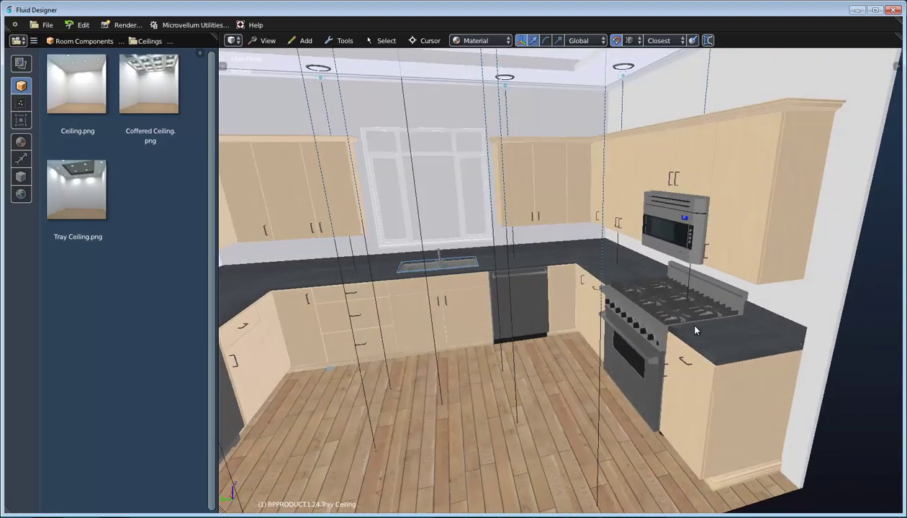
{"action": "middle_click_drag", "start_coordinate": [554, 274], "coordinate": [415, 247]}
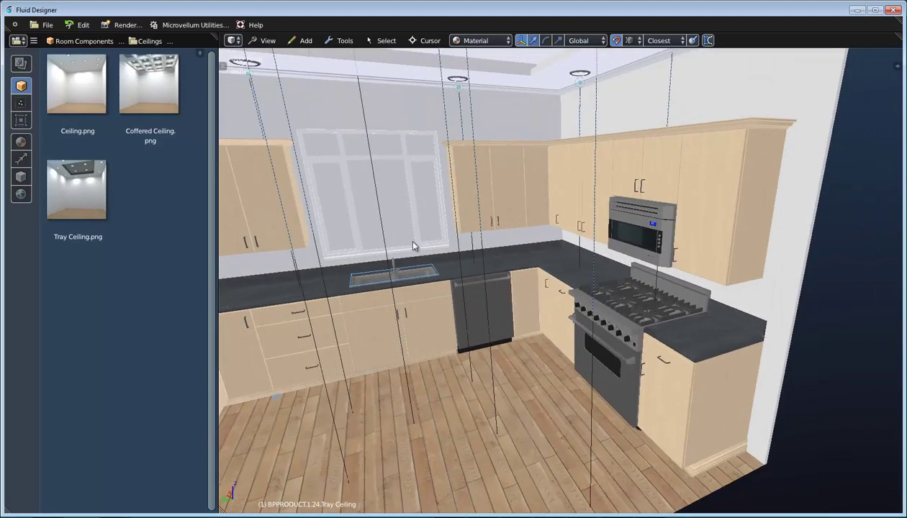
{"action": "left_click", "coordinate": [21, 180]}
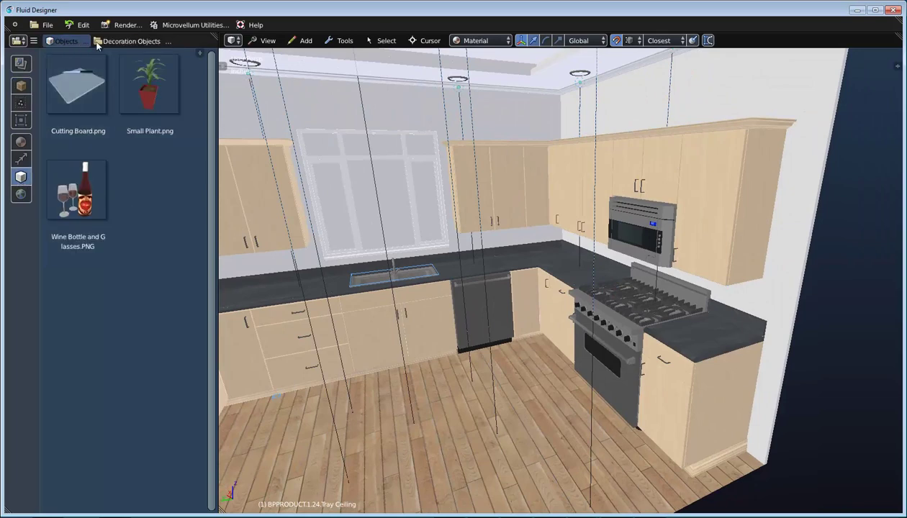
{"action": "scroll", "coordinate": [684, 315], "scroll_direction": "up", "scroll_amount": 4}
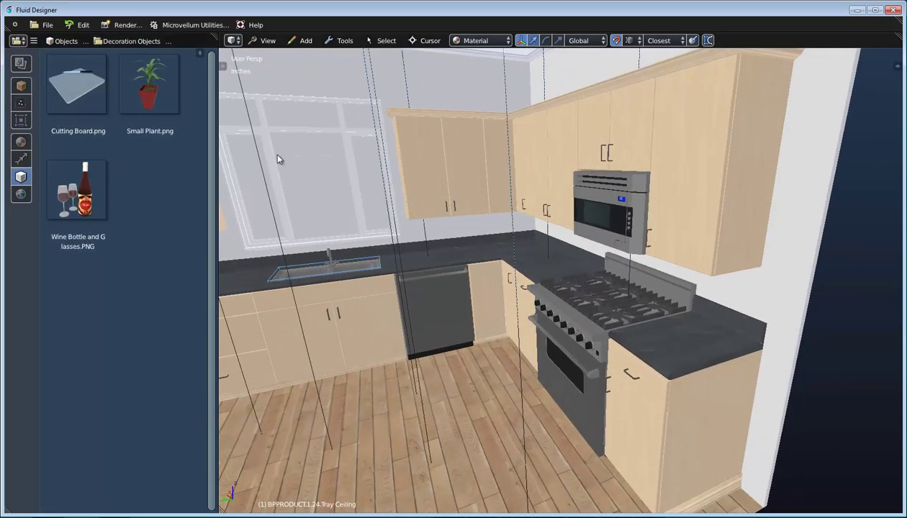
{"action": "left_click_drag", "start_coordinate": [154, 84], "coordinate": [610, 306]}
{"action": "left_click_drag", "start_coordinate": [689, 338], "coordinate": [690, 339]}
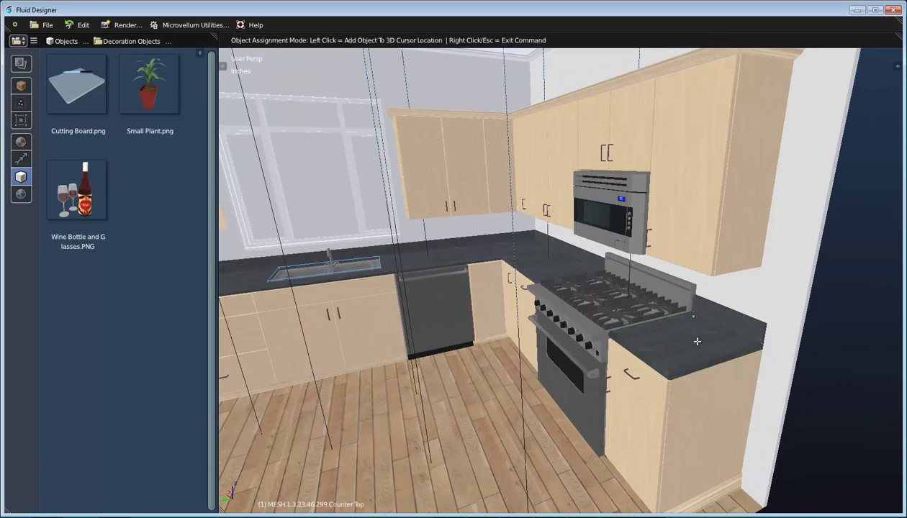
{"action": "left_click", "coordinate": [704, 349]}
Step: Place the Toaster from the Kitchen Objects library on the countertop between the range and the room corner
{"action": "middle_click_drag", "start_coordinate": [705, 344], "coordinate": [535, 272]}
{"action": "left_click", "coordinate": [110, 41]}
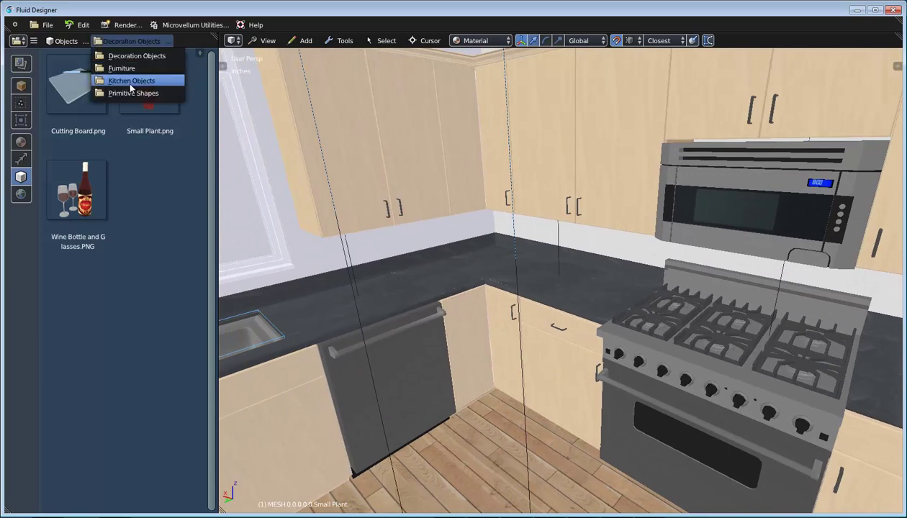
{"action": "left_click", "coordinate": [127, 79]}
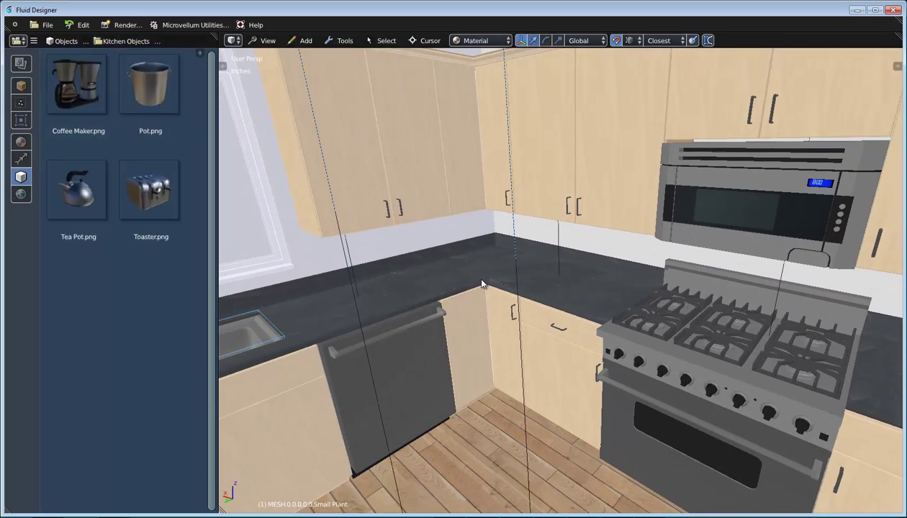
{"action": "scroll", "coordinate": [475, 279], "scroll_direction": "up", "scroll_amount": 1}
{"action": "left_click_drag", "start_coordinate": [140, 198], "coordinate": [623, 281]}
{"action": "left_click", "coordinate": [622, 285]}
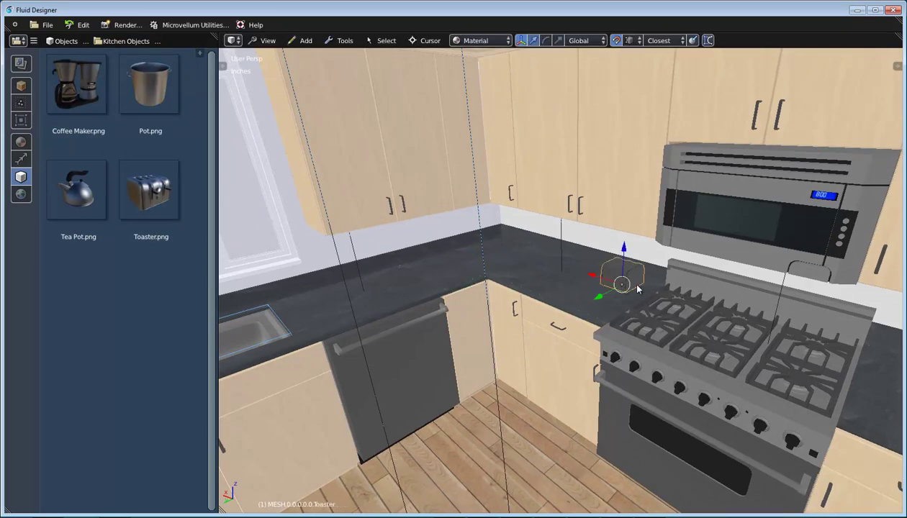
Step: Adjust the toaster's Z location and Z rotation in its object properties
{"action": "middle_click_drag", "start_coordinate": [641, 278], "coordinate": [626, 284]}
{"action": "scroll", "coordinate": [628, 288], "scroll_direction": "up", "scroll_amount": 3}
{"action": "right_click", "coordinate": [628, 288]}
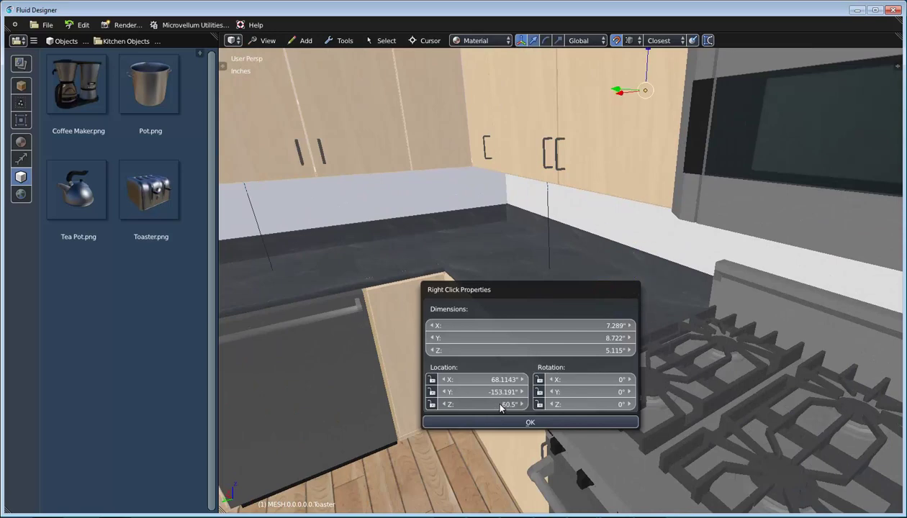
{"action": "left_click_drag", "start_coordinate": [593, 408], "coordinate": [691, 417]}
Step: Place the Coffee Maker from the Kitchen Objects library on the countertop above the dishwasher and rotate it about -100 degrees around global Z
{"action": "middle_click_drag", "start_coordinate": [577, 219], "coordinate": [534, 313]}
{"action": "left_click_drag", "start_coordinate": [108, 102], "coordinate": [525, 289]}
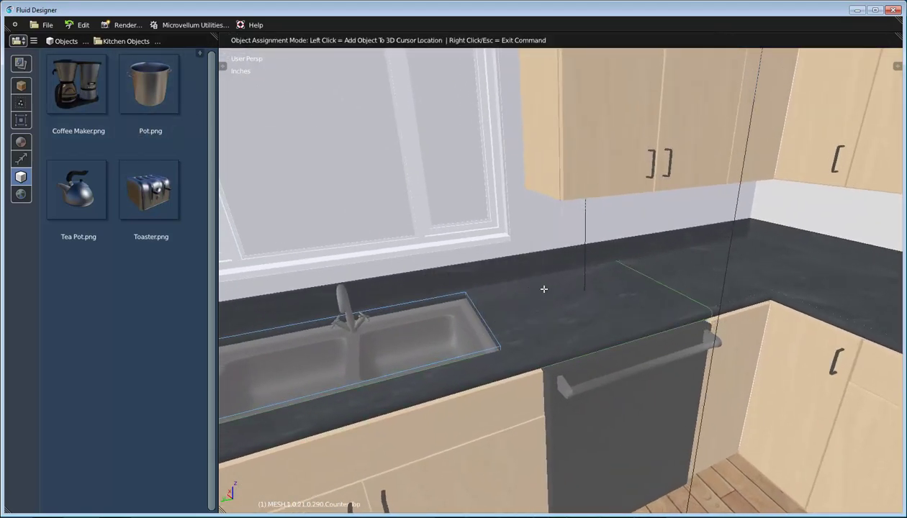
{"action": "left_click", "coordinate": [543, 289]}
{"action": "middle_click_drag", "start_coordinate": [544, 288], "coordinate": [468, 301]}
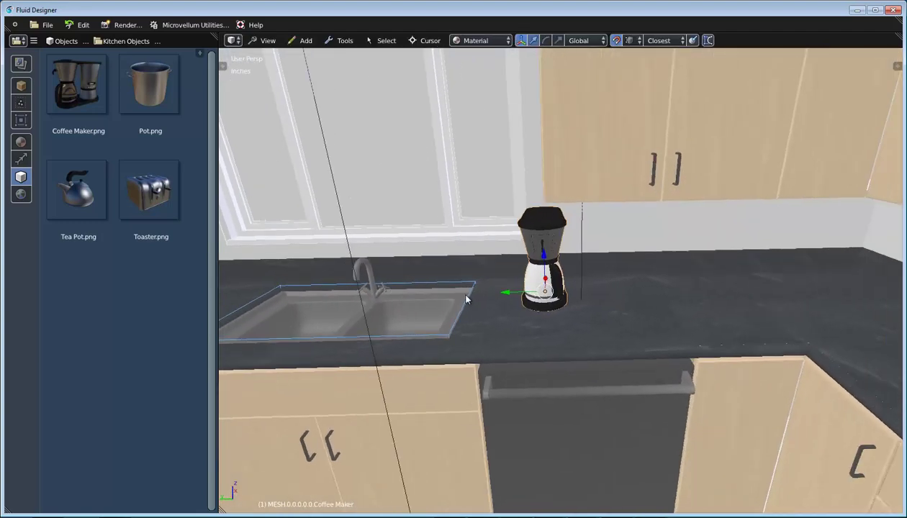
{"action": "key", "text": "r"}
{"action": "key", "text": "z"}
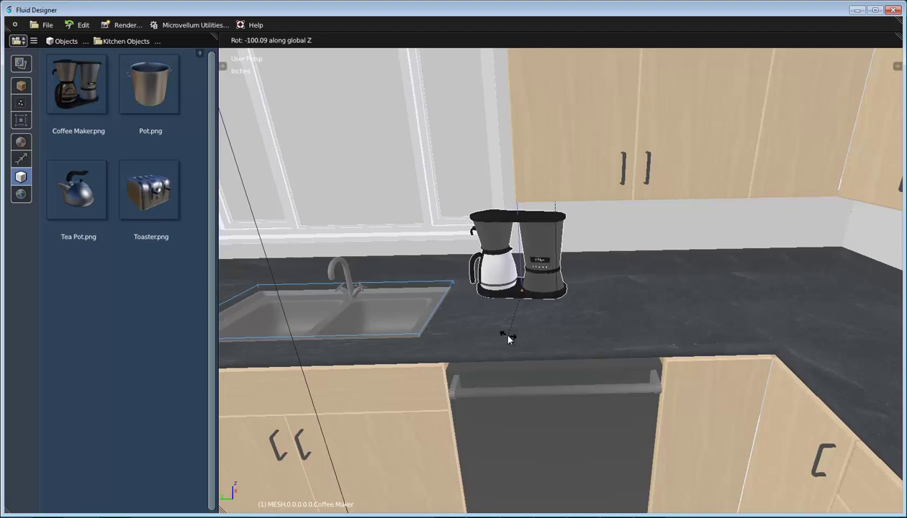
{"action": "left_click", "coordinate": [510, 338]}
Step: Frame the whole kitchen from the open front side and add a camera from that view
{"action": "scroll", "coordinate": [563, 275], "scroll_direction": "down", "scroll_amount": 5}
{"action": "middle_click_drag", "start_coordinate": [563, 274], "coordinate": [663, 356], "text": "shift"}
{"action": "scroll", "coordinate": [593, 237], "scroll_direction": "down", "scroll_amount": 3}
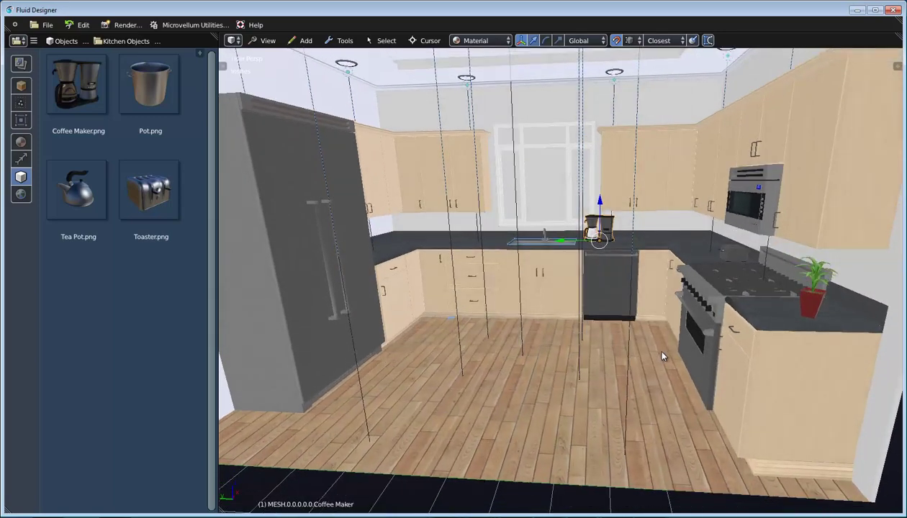
{"action": "middle_click_drag", "start_coordinate": [606, 338], "coordinate": [571, 322], "text": "shift"}
{"action": "scroll", "coordinate": [623, 345], "scroll_direction": "down", "scroll_amount": 2}
{"action": "scroll", "coordinate": [607, 365], "scroll_direction": "down", "scroll_amount": 2}
{"action": "scroll", "coordinate": [589, 338], "scroll_direction": "up", "scroll_amount": 3}
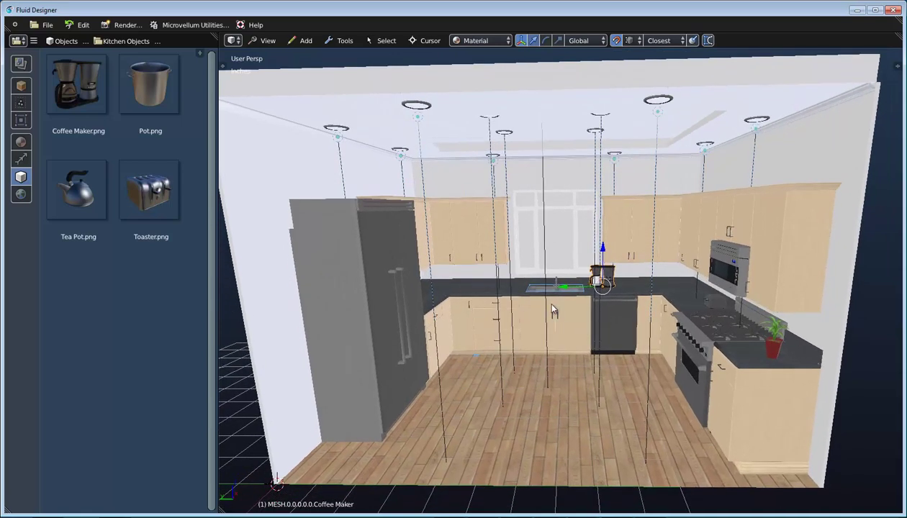
{"action": "key", "text": "shift+a"}
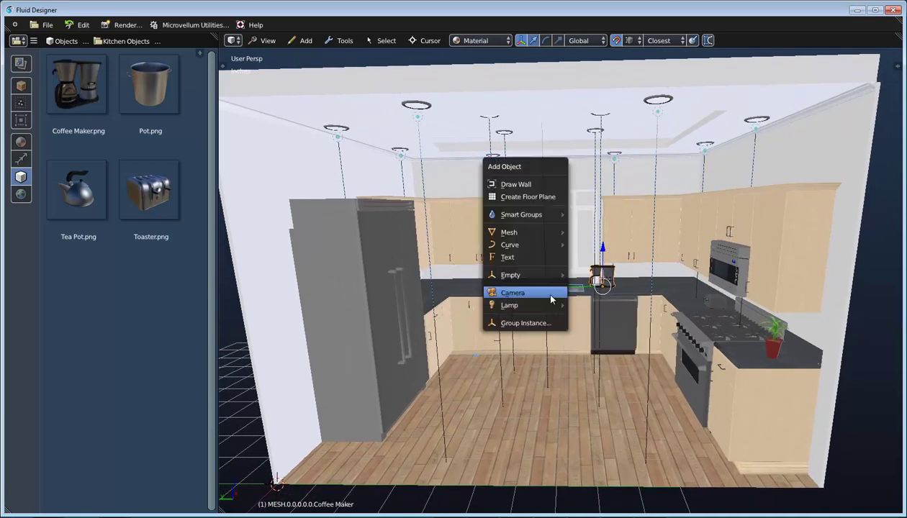
{"action": "left_click", "coordinate": [551, 300]}
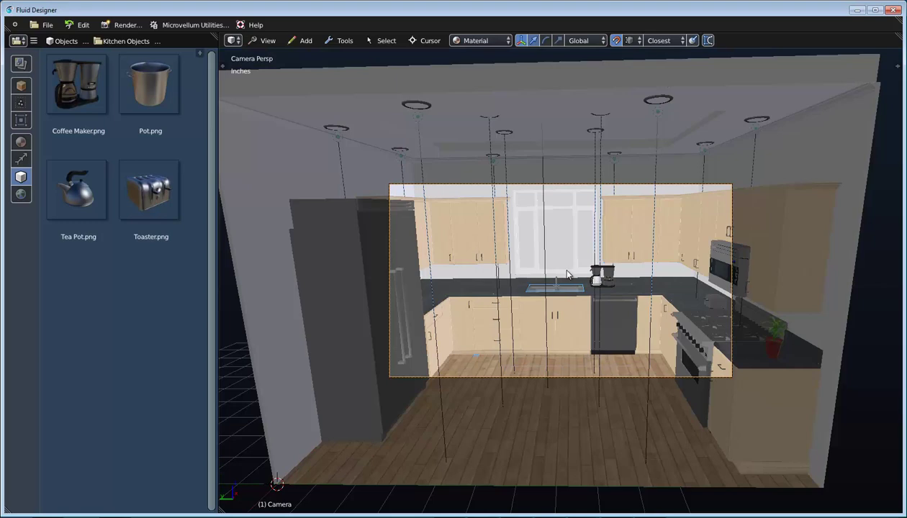
Step: Enable Lock Camera to View in the camera's properties
{"action": "scroll", "coordinate": [567, 275], "scroll_direction": "up", "scroll_amount": 1}
{"action": "scroll", "coordinate": [568, 275], "scroll_direction": "up", "scroll_amount": 1}
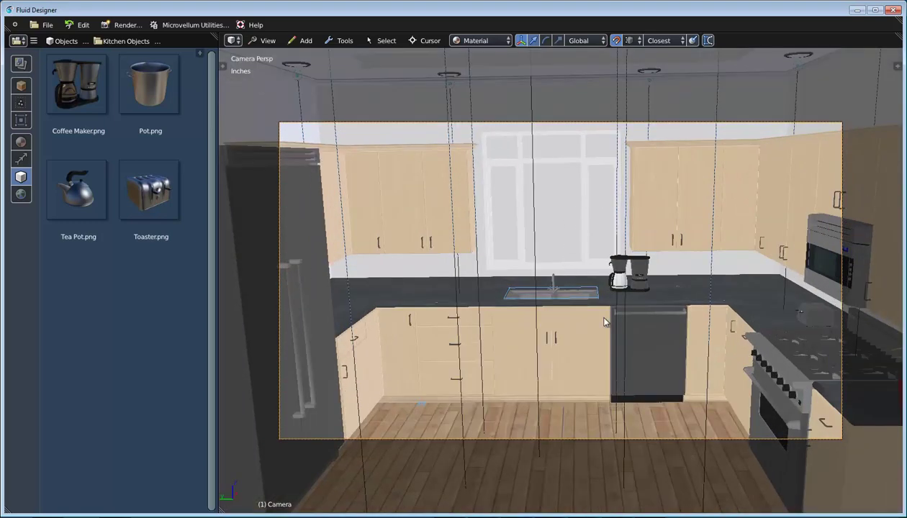
{"action": "right_click", "coordinate": [548, 249]}
{"action": "left_click_drag", "start_coordinate": [547, 232], "coordinate": [576, 151]}
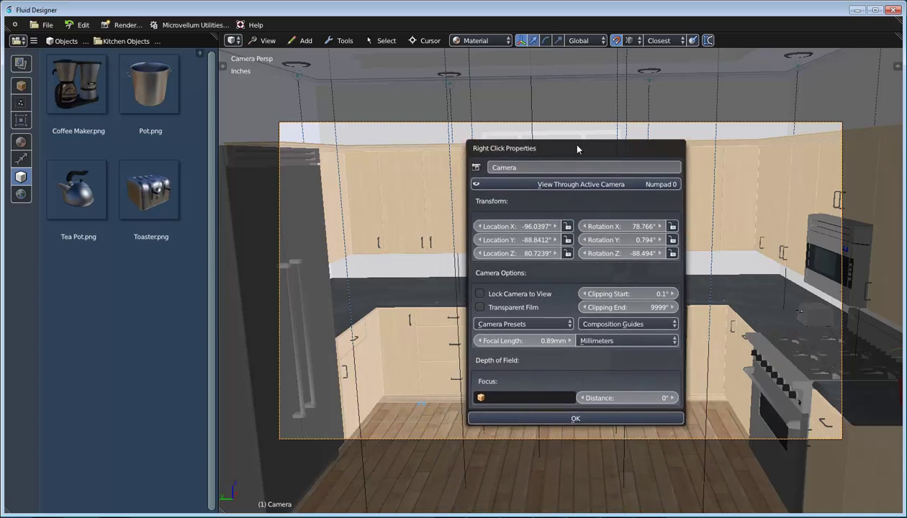
{"action": "left_click", "coordinate": [480, 294]}
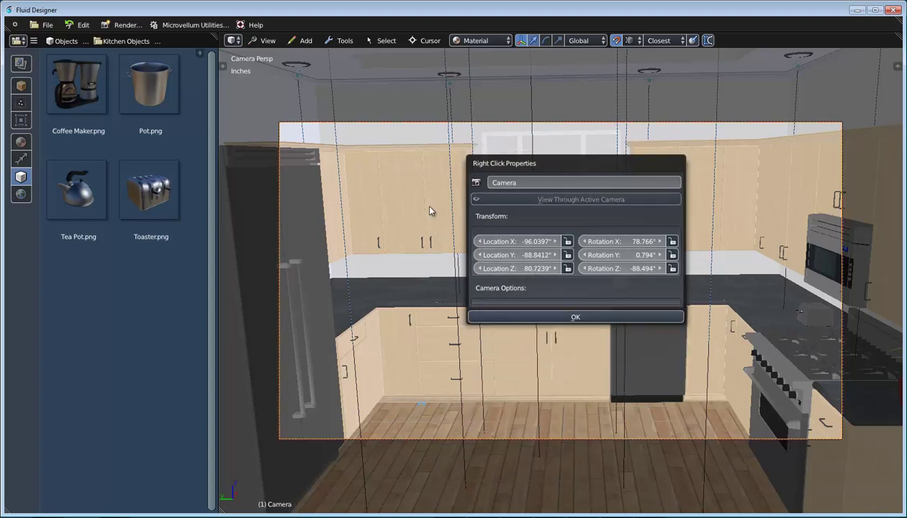
{"action": "left_click", "coordinate": [405, 206]}
{"action": "right_click", "coordinate": [631, 197]}
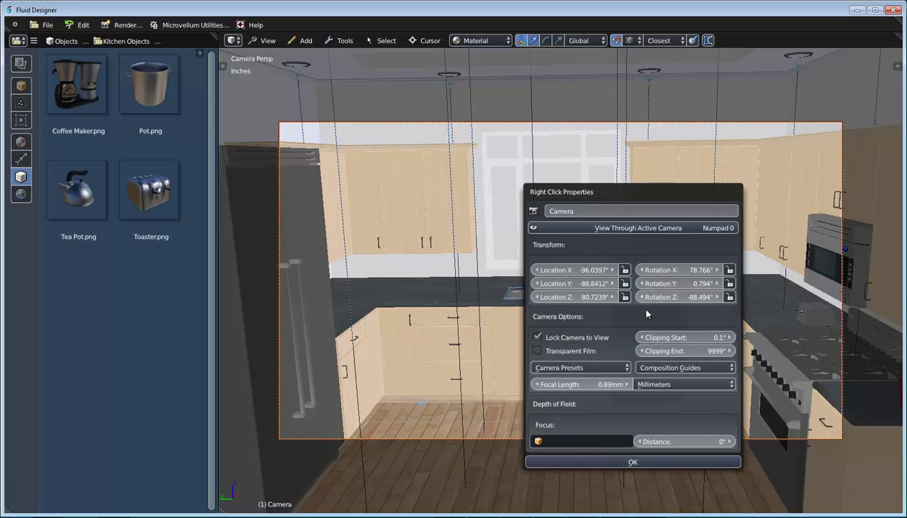
{"action": "left_click", "coordinate": [540, 148]}
Step: Pull the locked camera back and lower it until the refrigerator, range and plant fall inside the frame
{"action": "middle_click_drag", "start_coordinate": [556, 311], "coordinate": [554, 310]}
{"action": "scroll", "coordinate": [554, 313], "scroll_direction": "down", "scroll_amount": 6}
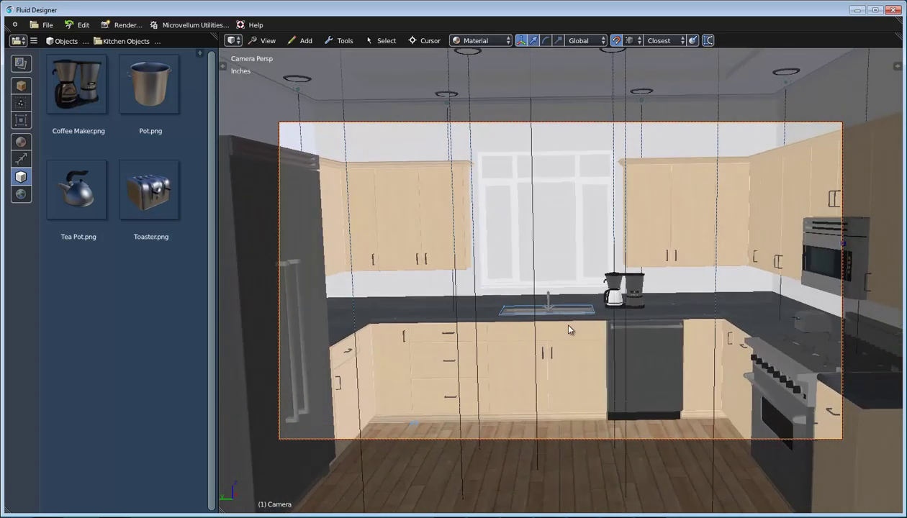
{"action": "scroll", "coordinate": [559, 328], "scroll_direction": "up", "scroll_amount": 4}
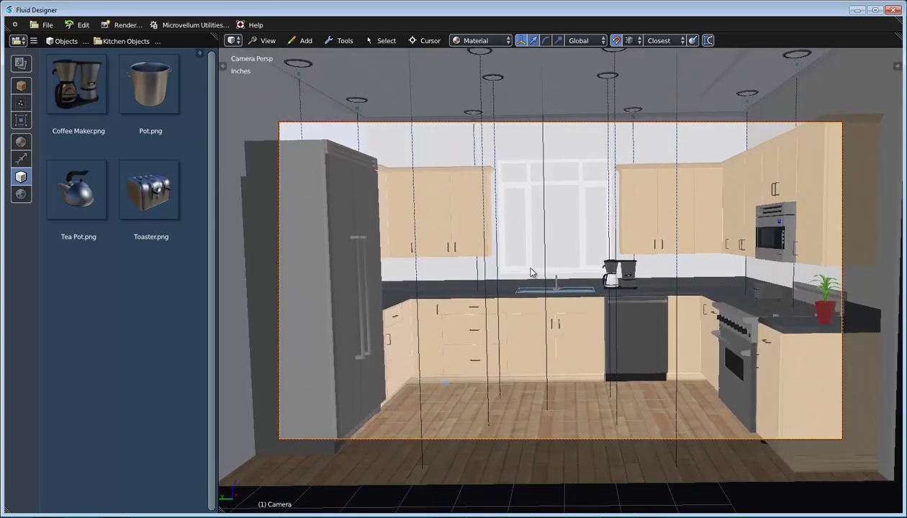
Step: Set the camera's rotation to X 90°, Y 0° and Z -90°
{"action": "right_click", "coordinate": [535, 242]}
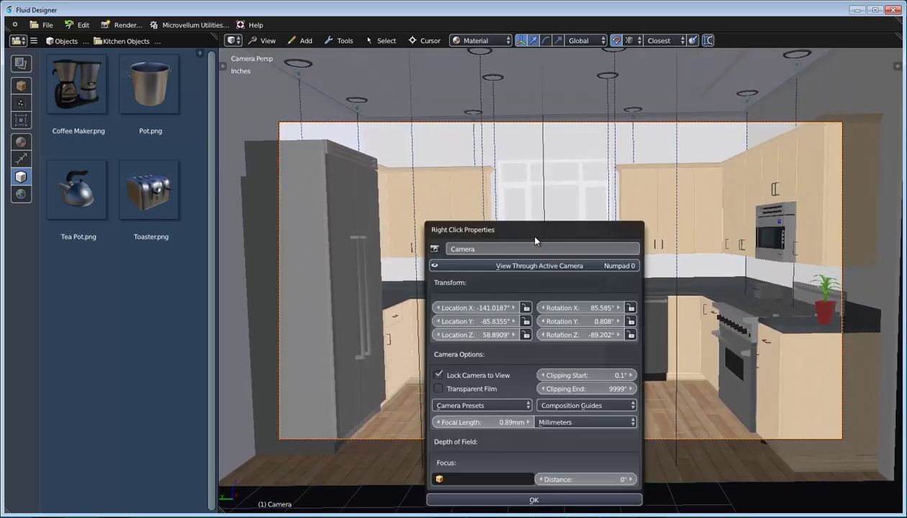
{"action": "double_click", "coordinate": [580, 308]}
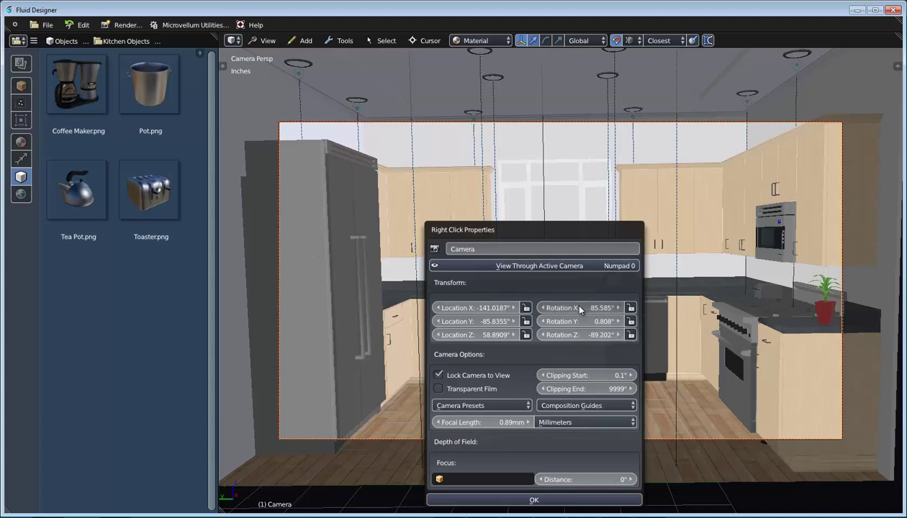
{"action": "type", "text": "90"}
{"action": "key", "text": "Return"}
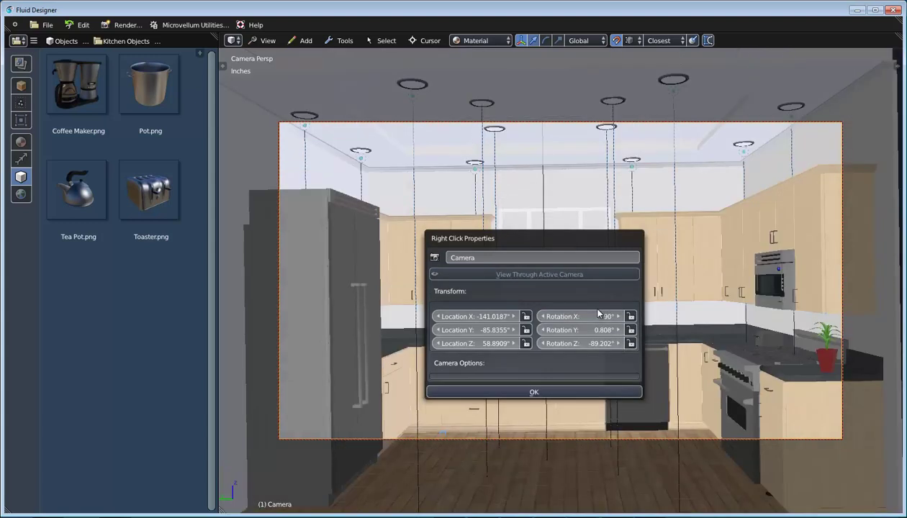
{"action": "double_click", "coordinate": [585, 345]}
{"action": "type", "text": "-"}
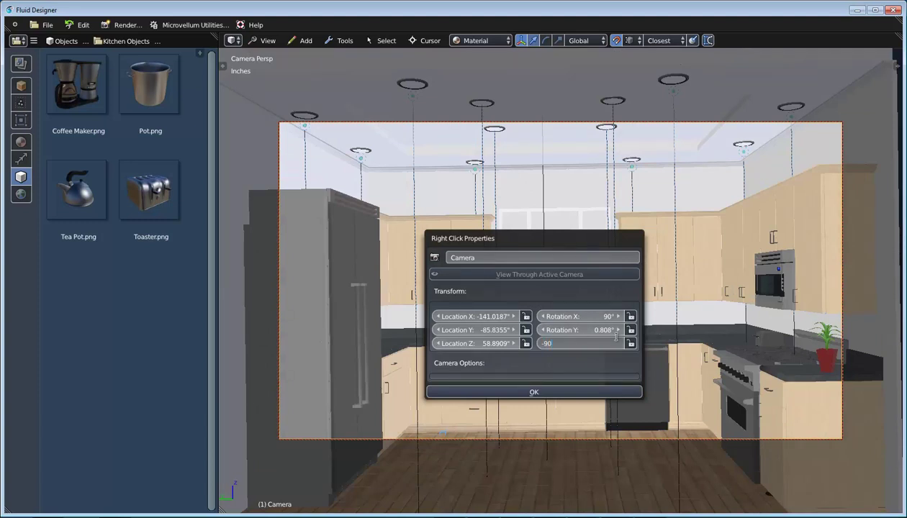
{"action": "type", "text": "90"}
{"action": "key", "text": "Return"}
{"action": "double_click", "coordinate": [578, 329]}
{"action": "type", "text": "0"}
{"action": "key", "text": "Return"}
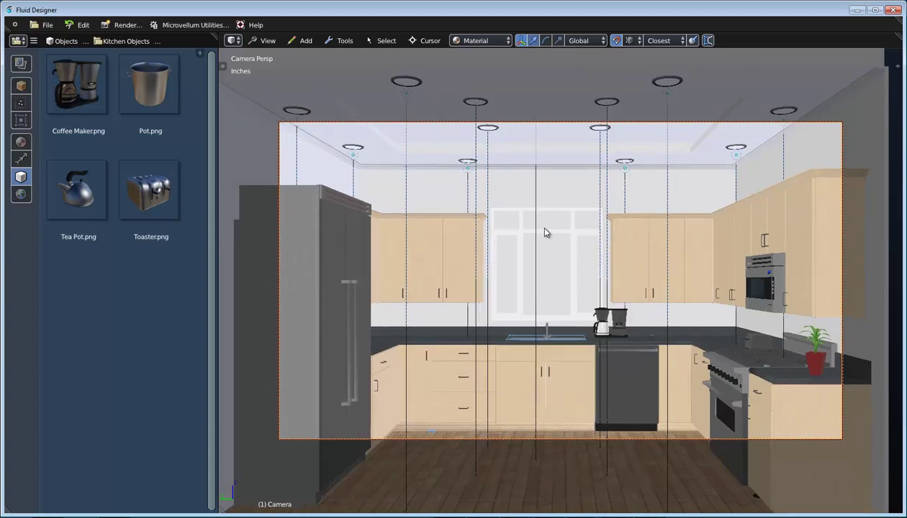
Step: Shift and pull back the camera to fit the cabinets from the refrigerator to the range's end cabinet in the frame
{"action": "mouse_move", "coordinate": [546, 276]}
{"action": "middle_mouse_down", "text": "shift"}
{"action": "mouse_move", "coordinate": [549, 255]}
{"action": "mouse_move", "coordinate": [557, 269]}
{"action": "middle_mouse_up", "text": "shift"}
{"action": "scroll", "coordinate": [548, 260], "scroll_direction": "down", "scroll_amount": 1}
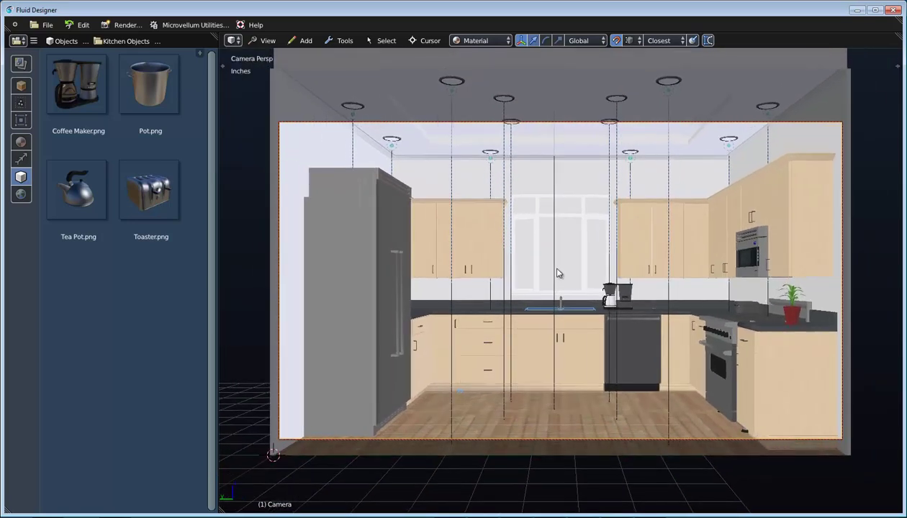
{"action": "scroll", "coordinate": [557, 272], "scroll_direction": "up", "scroll_amount": 2}
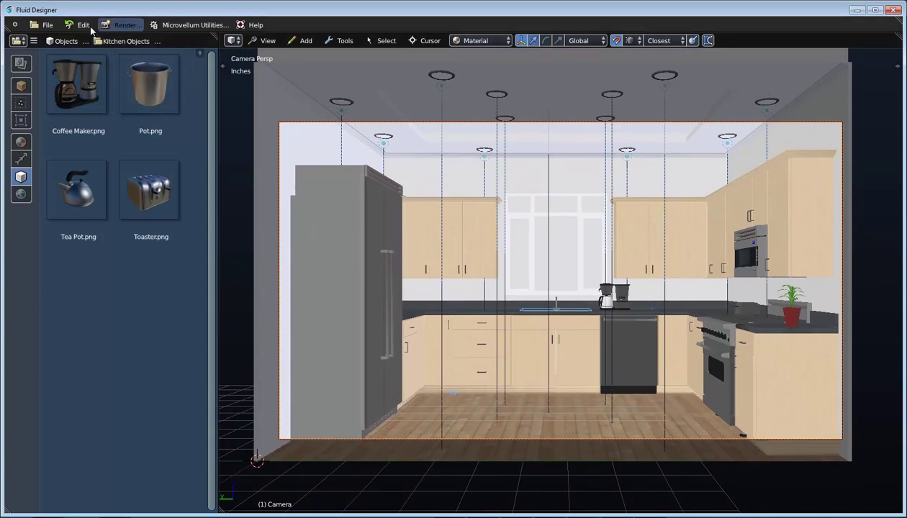
Step: Increase the Y render size in the render settings so the camera frame takes in more ceiling and floor
{"action": "left_click", "coordinate": [109, 26]}
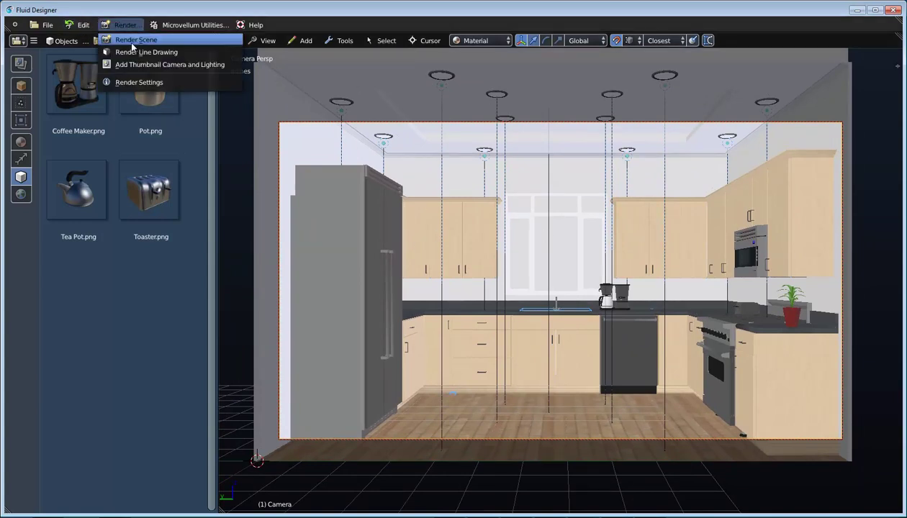
{"action": "left_click", "coordinate": [139, 85]}
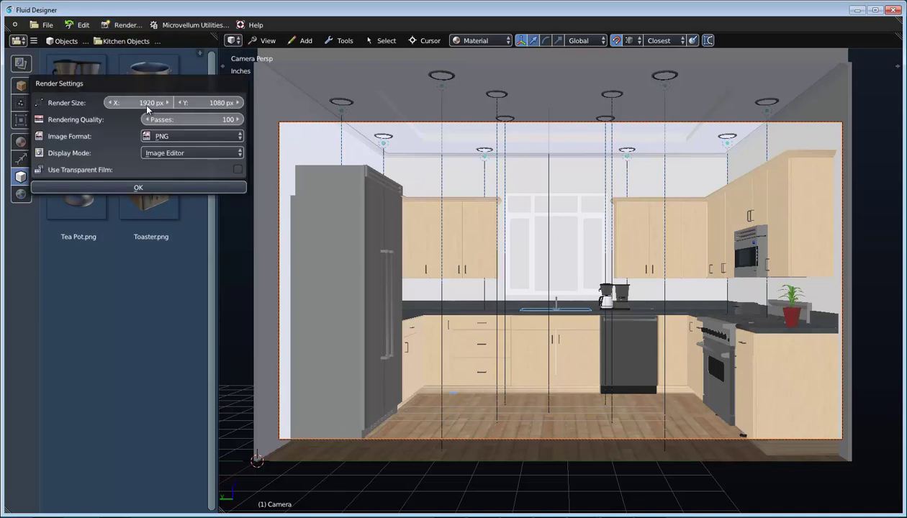
{"action": "left_click_drag", "start_coordinate": [211, 103], "coordinate": [345, 116]}
{"action": "left_click", "coordinate": [519, 177]}
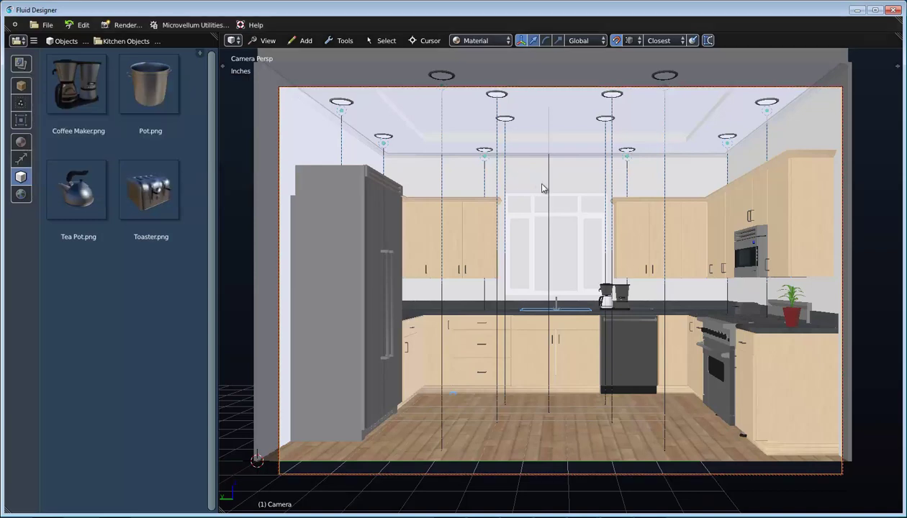
Step: Fine-tune the camera's position so the room fills the taller frame between its side walls
{"action": "scroll", "coordinate": [541, 189], "scroll_direction": "up", "scroll_amount": 4}
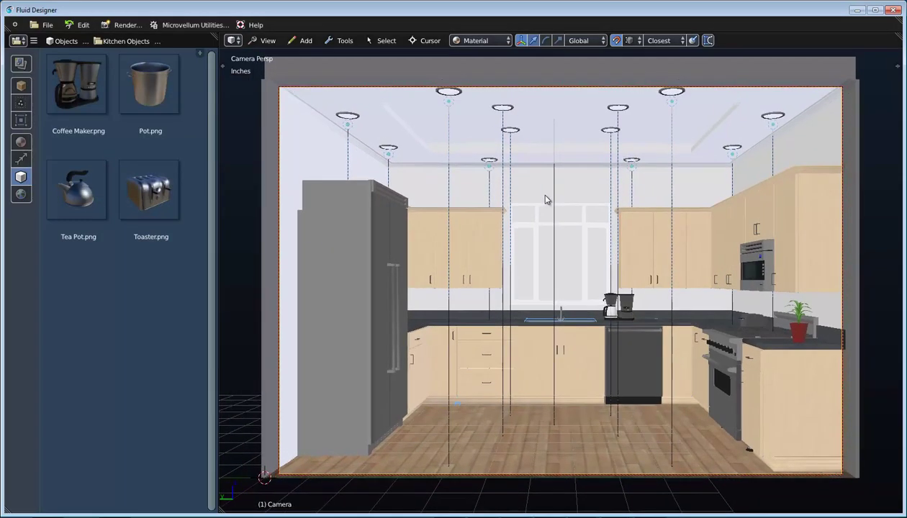
{"action": "scroll", "coordinate": [545, 199], "scroll_direction": "up", "scroll_amount": 1}
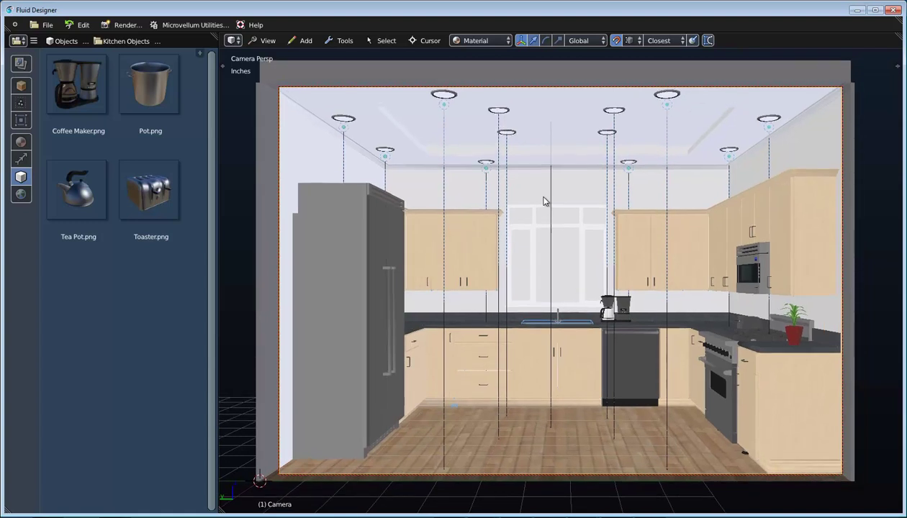
{"action": "middle_click_drag", "start_coordinate": [543, 198], "coordinate": [540, 196], "text": "shift"}
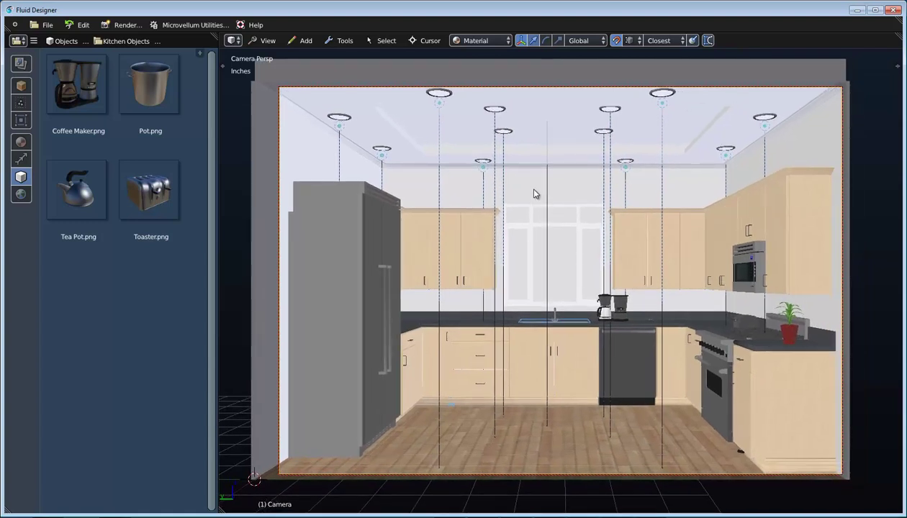
Step: Preview the kitchen through the camera with Rendered shading, letting the samples build up, and return to Material shading
{"action": "left_click", "coordinate": [490, 42]}
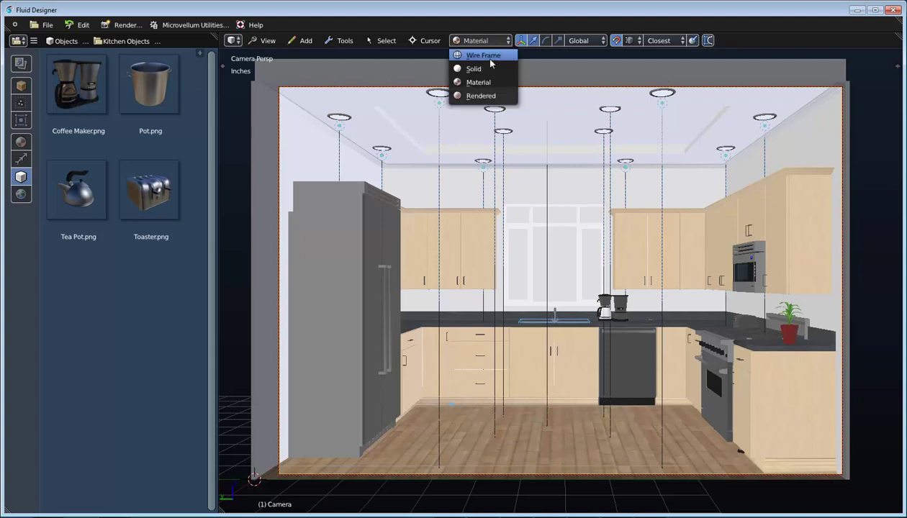
{"action": "left_click", "coordinate": [481, 95]}
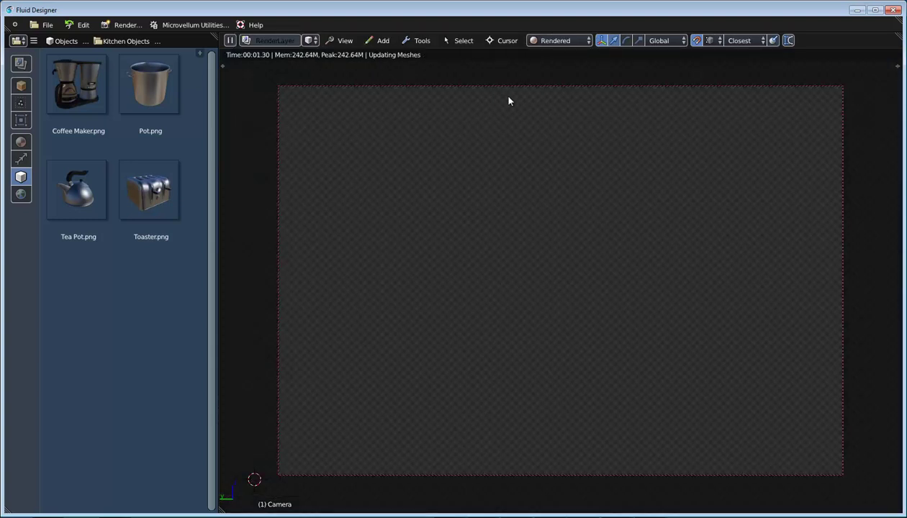
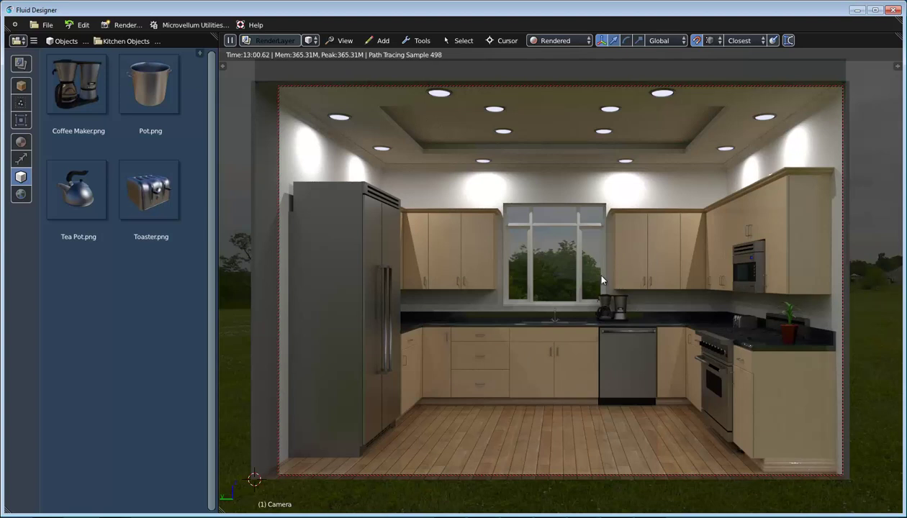
{"action": "left_click", "coordinate": [568, 41]}
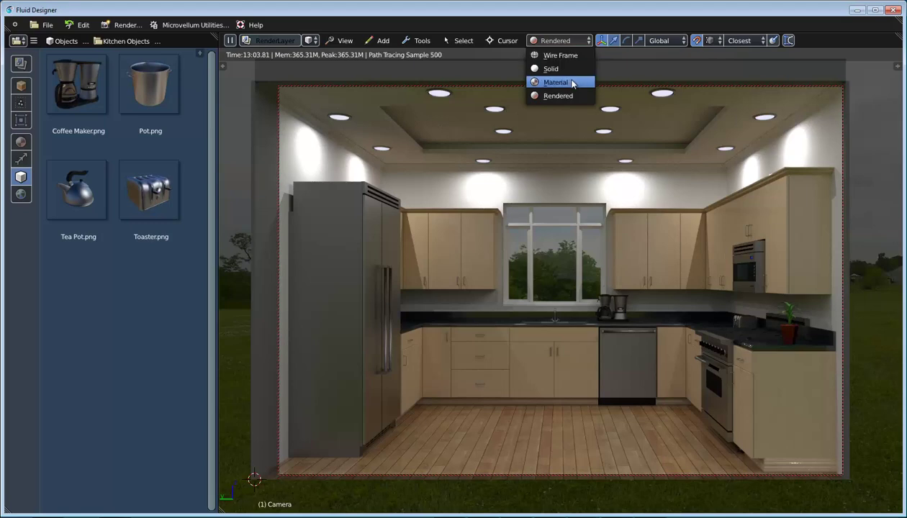
{"action": "left_click", "coordinate": [573, 84]}
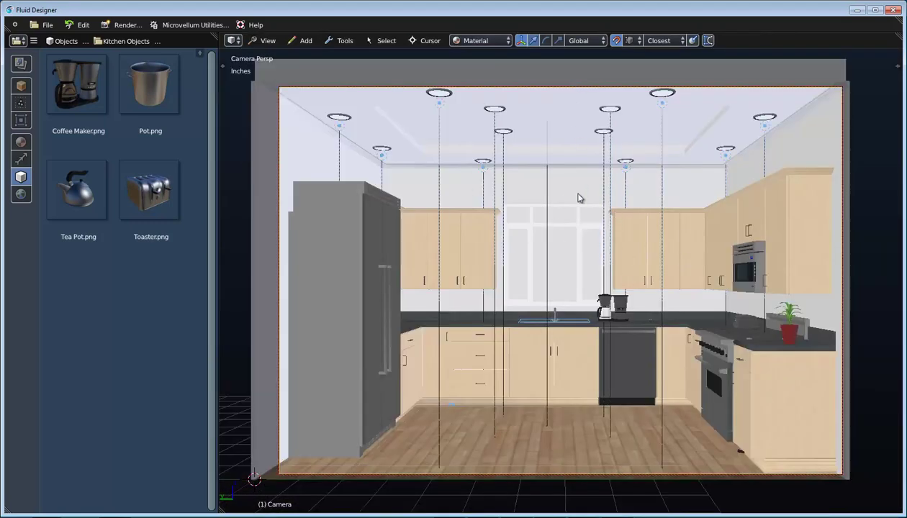
Step: Lock the camera's X, Y and Z location and X, Y and Z rotation in its properties
{"action": "right_click", "coordinate": [524, 223]}
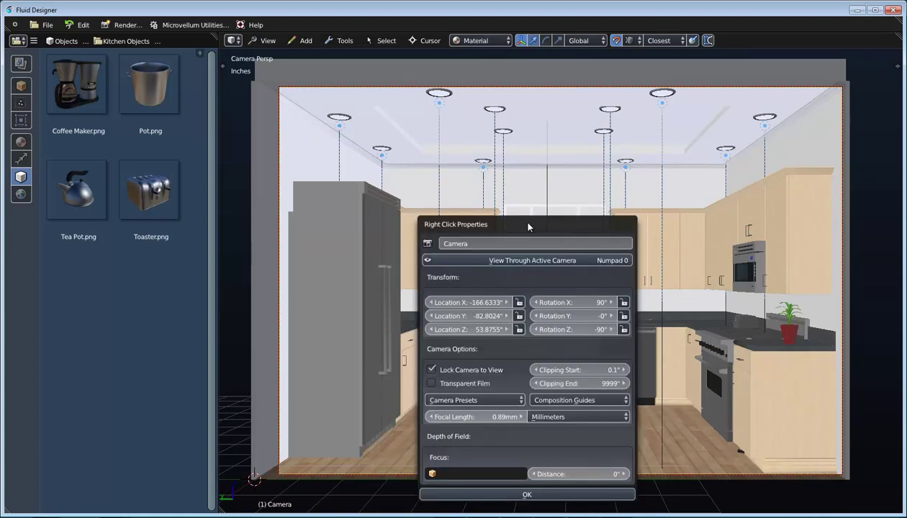
{"action": "left_click", "coordinate": [519, 302]}
{"action": "left_click", "coordinate": [520, 317]}
{"action": "left_click", "coordinate": [519, 329]}
{"action": "left_click", "coordinate": [624, 302]}
{"action": "left_click", "coordinate": [624, 316]}
{"action": "left_click", "coordinate": [624, 329]}
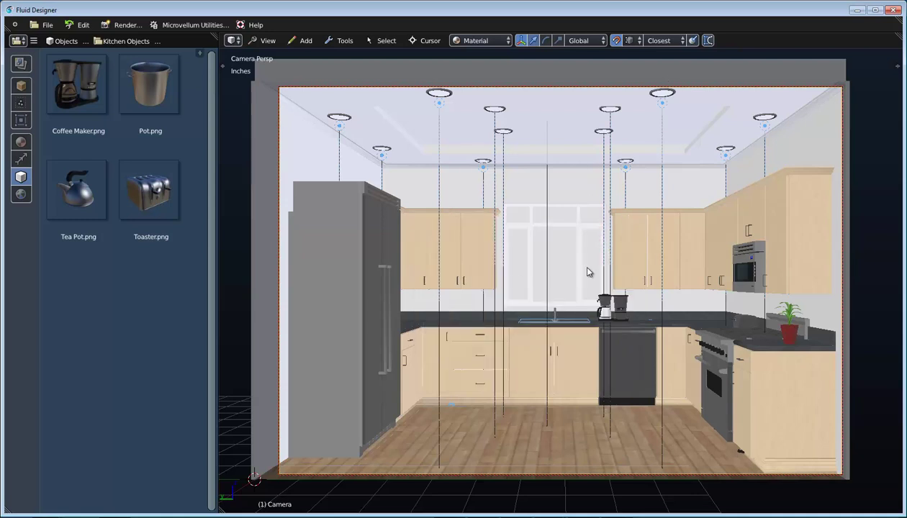
Step: Leave the camera view and delete the three area lamps beneath the recessed lights on the refrigerator side of the ceiling
{"action": "key", "text": "KP_0"}
{"action": "middle_click_drag", "start_coordinate": [586, 269], "coordinate": [540, 281]}
{"action": "left_click", "coordinate": [273, 42]}
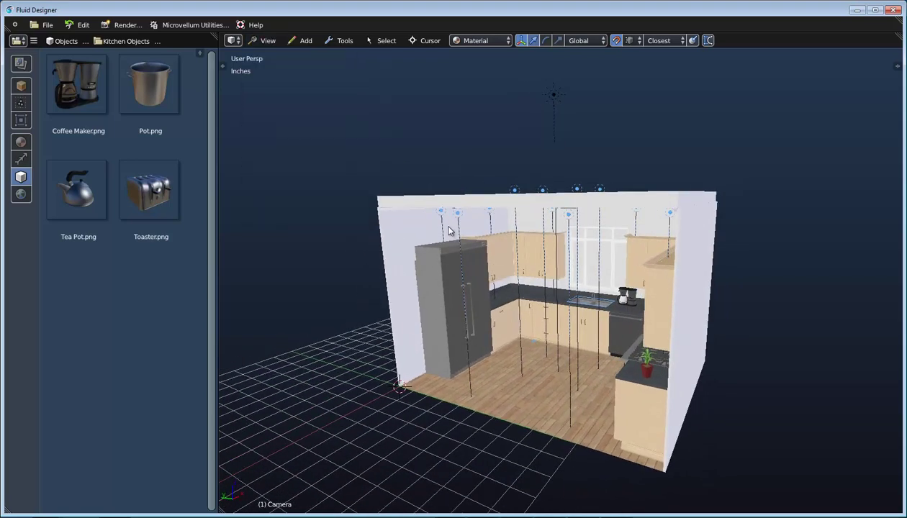
{"action": "scroll", "coordinate": [459, 222], "scroll_direction": "up", "scroll_amount": 6}
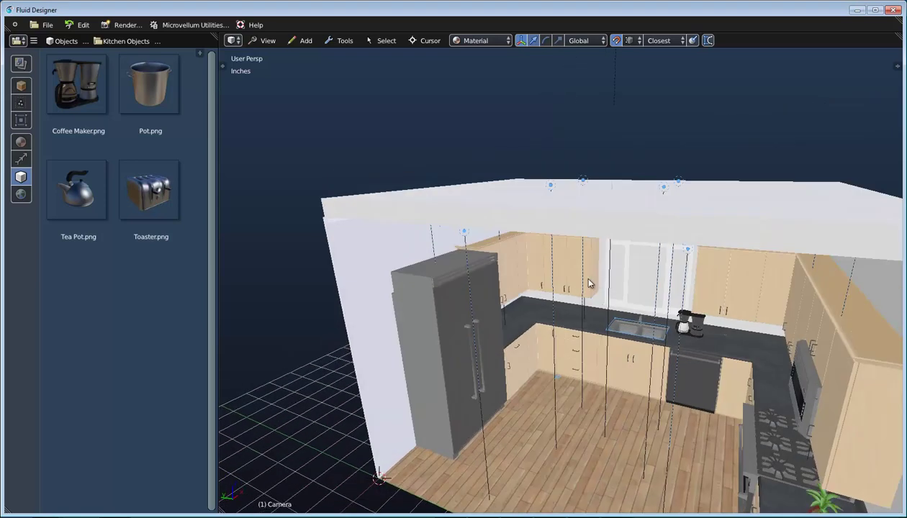
{"action": "scroll", "coordinate": [543, 239], "scroll_direction": "up", "scroll_amount": 2}
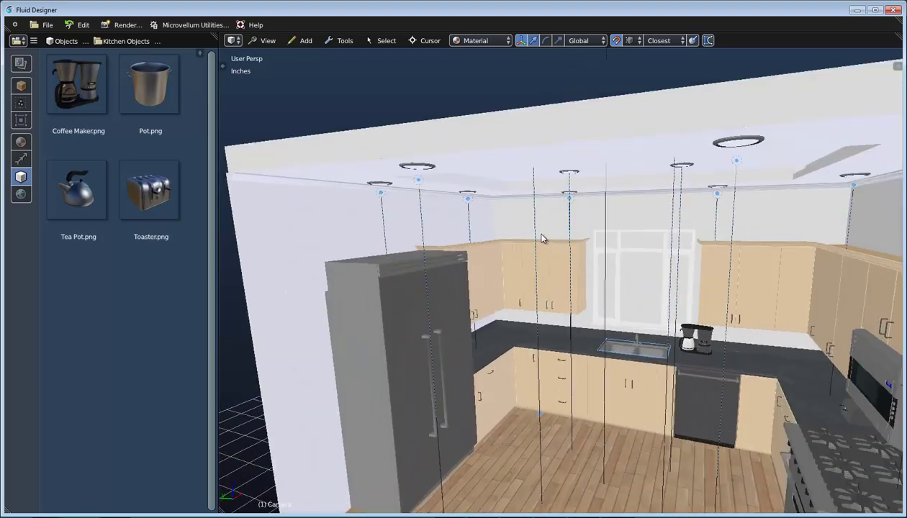
{"action": "left_click", "coordinate": [416, 219]}
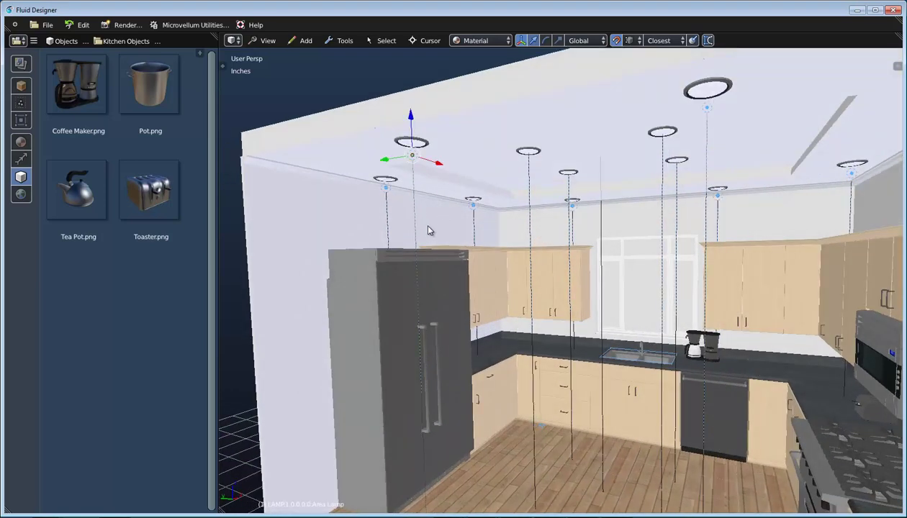
{"action": "middle_click_drag", "start_coordinate": [428, 230], "coordinate": [442, 234]}
{"action": "left_click", "coordinate": [385, 220], "text": "shift"}
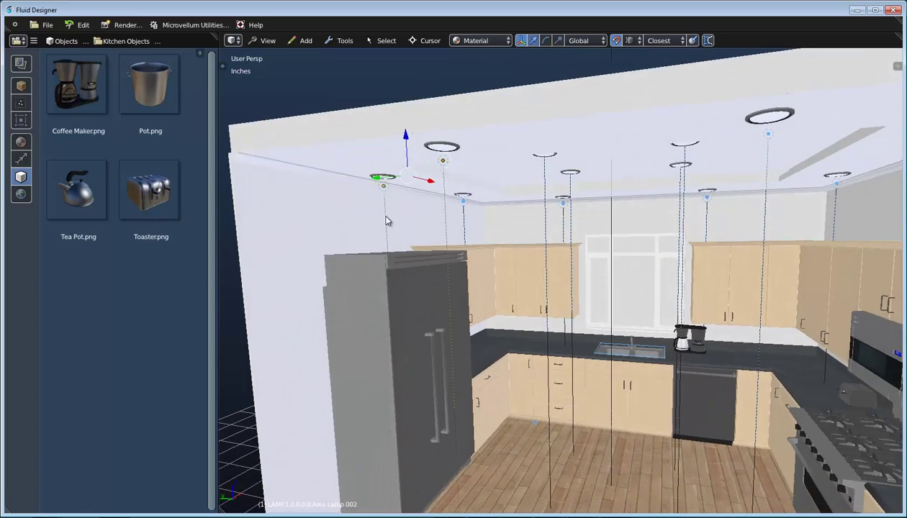
{"action": "left_click", "coordinate": [465, 229], "text": "shift"}
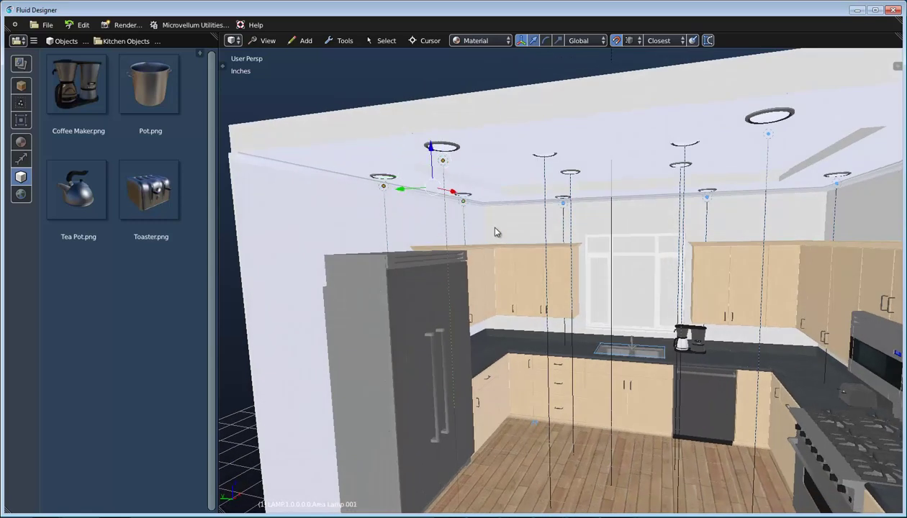
{"action": "middle_click_drag", "start_coordinate": [496, 232], "coordinate": [489, 235]}
{"action": "key", "text": "x"}
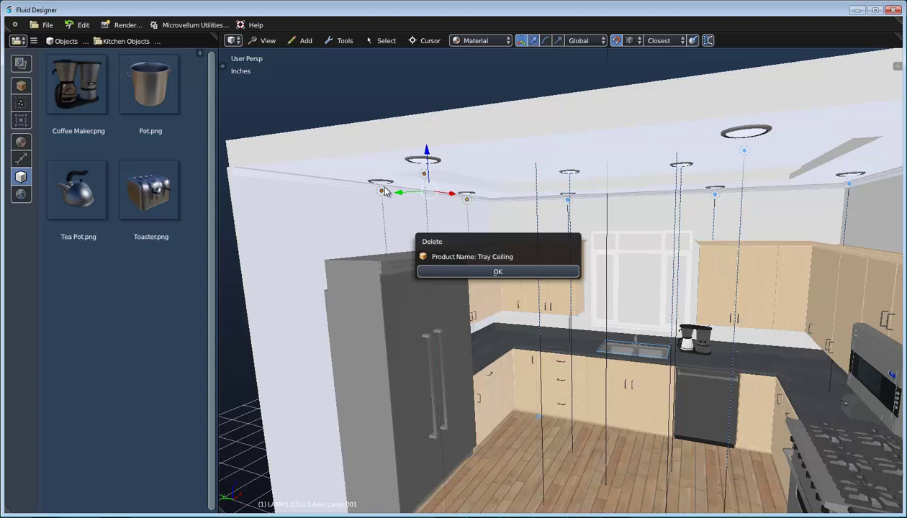
{"action": "left_click", "coordinate": [521, 172]}
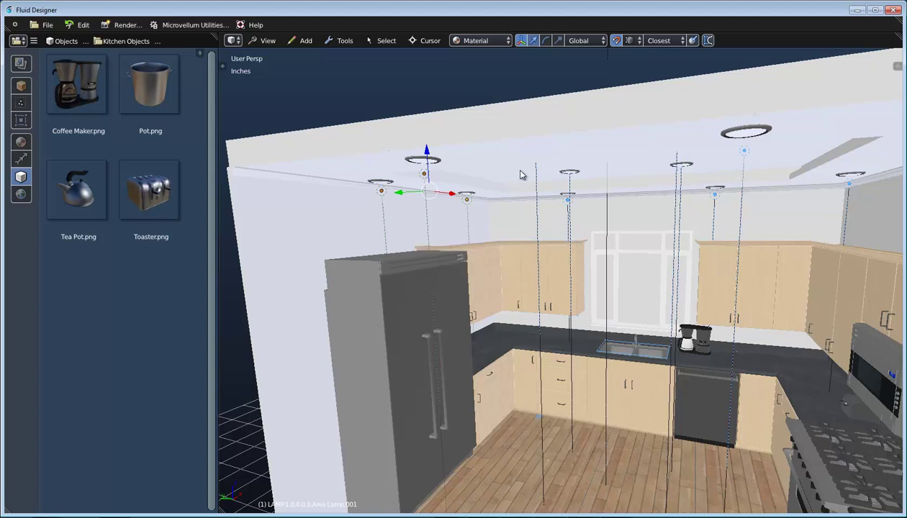
{"action": "key", "text": "x"}
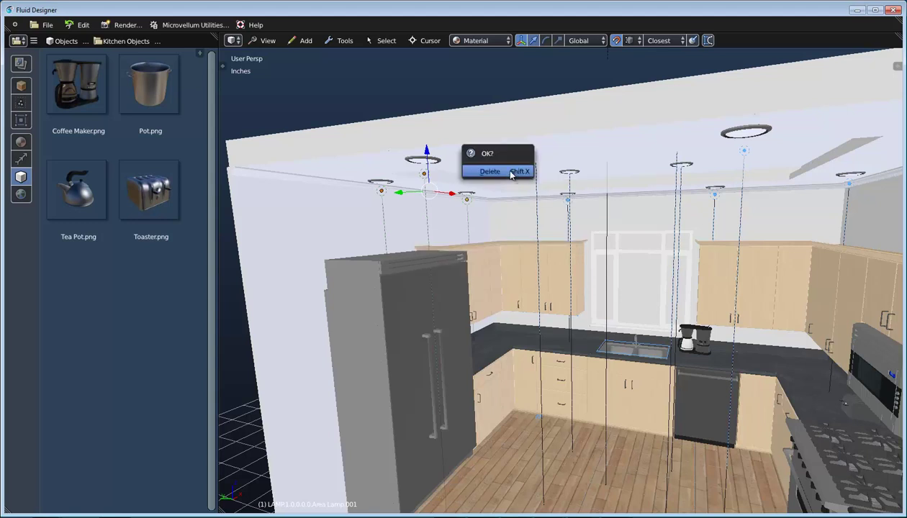
{"action": "left_click", "coordinate": [512, 173]}
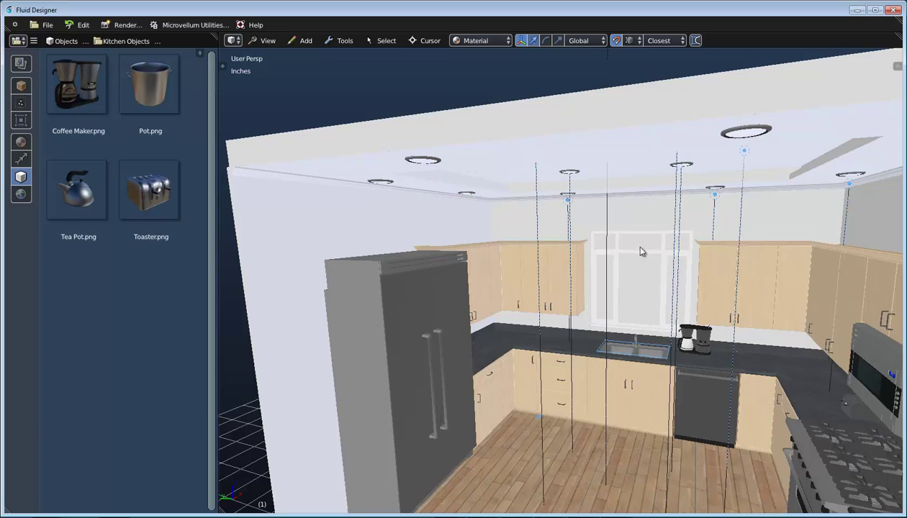
Step: Show the room in front view with Wire Frame shading, framed on the ceiling and upper cabinets
{"action": "scroll", "coordinate": [612, 251], "scroll_direction": "down", "scroll_amount": 6}
{"action": "mouse_move", "coordinate": [614, 250]}
{"action": "middle_mouse_down"}
{"action": "mouse_move", "coordinate": [627, 251]}
{"action": "mouse_move", "coordinate": [617, 251]}
{"action": "middle_mouse_up"}
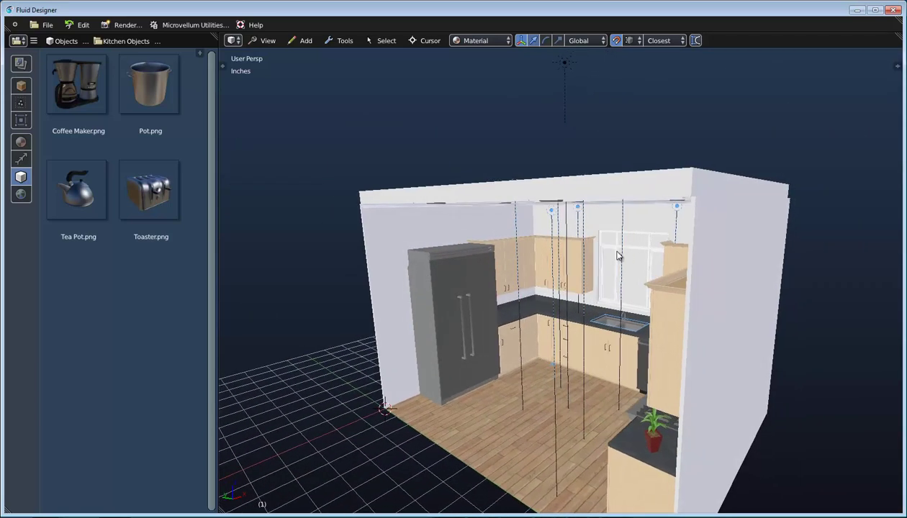
{"action": "key", "text": "KP_1"}
{"action": "scroll", "coordinate": [585, 254], "scroll_direction": "up", "scroll_amount": 3}
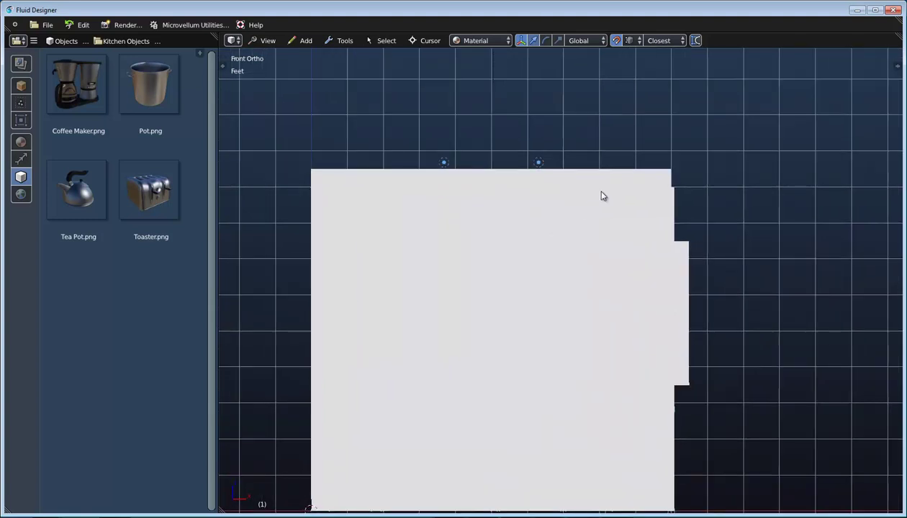
{"action": "middle_click_drag", "start_coordinate": [592, 202], "coordinate": [647, 171], "text": "shift"}
{"action": "left_click", "coordinate": [494, 39]}
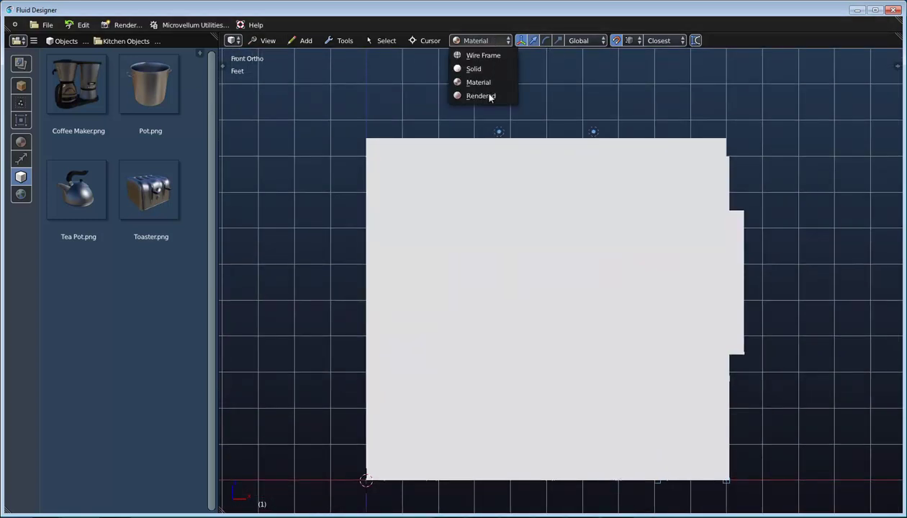
{"action": "left_click", "coordinate": [488, 58]}
{"action": "scroll", "coordinate": [579, 166], "scroll_direction": "up", "scroll_amount": 4}
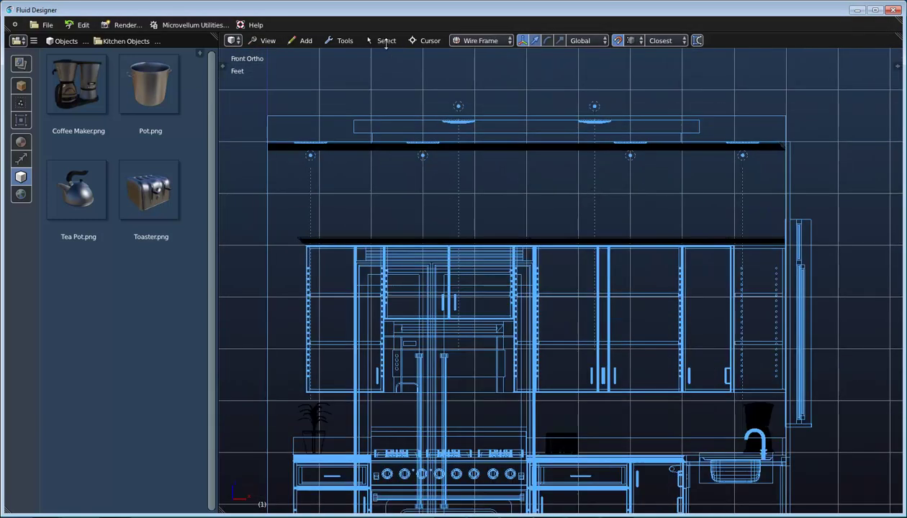
Step: Select all remaining lamps in the scene and delete them
{"action": "left_click", "coordinate": [385, 41]}
{"action": "left_click_drag", "start_coordinate": [300, 176], "coordinate": [745, 194]}
{"action": "scroll", "coordinate": [576, 184], "scroll_direction": "down", "scroll_amount": 3}
{"action": "middle_click_drag", "start_coordinate": [484, 187], "coordinate": [544, 207]}
{"action": "scroll", "coordinate": [543, 206], "scroll_direction": "down", "scroll_amount": 3}
{"action": "mouse_move", "coordinate": [608, 243]}
{"action": "middle_mouse_down"}
{"action": "mouse_move", "coordinate": [557, 172]}
{"action": "mouse_move", "coordinate": [628, 253]}
{"action": "mouse_move", "coordinate": [632, 243]}
{"action": "mouse_move", "coordinate": [620, 247]}
{"action": "middle_mouse_up"}
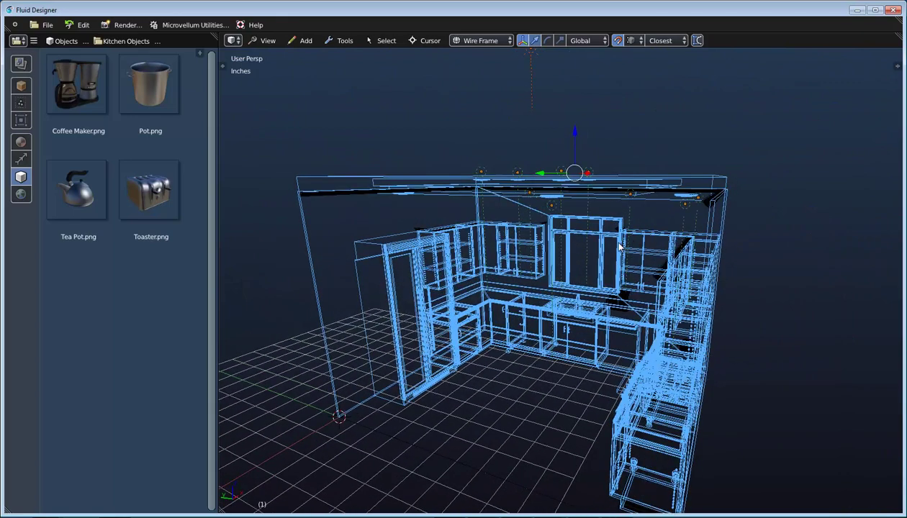
{"action": "key", "text": "x"}
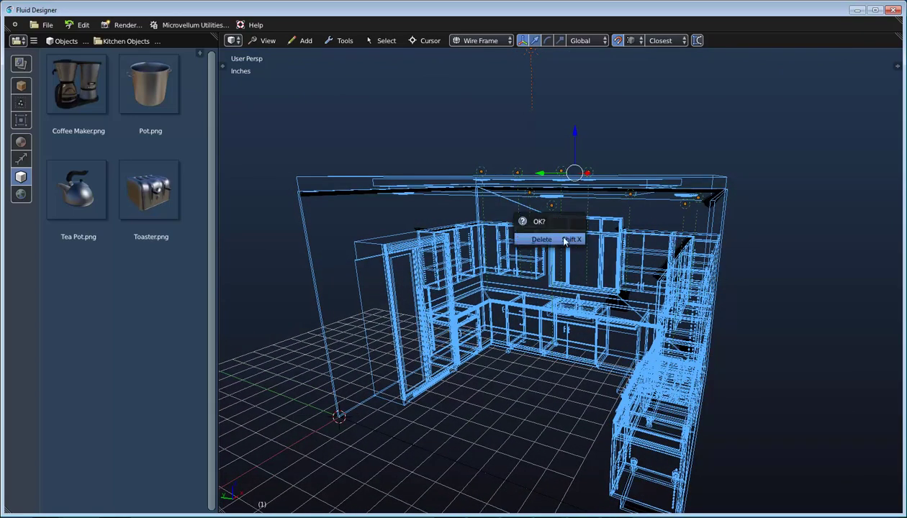
{"action": "left_click", "coordinate": [565, 241]}
Step: Return the viewport to Material shading with a perspective view looking up at the tray ceiling
{"action": "middle_click_drag", "start_coordinate": [567, 221], "coordinate": [625, 255]}
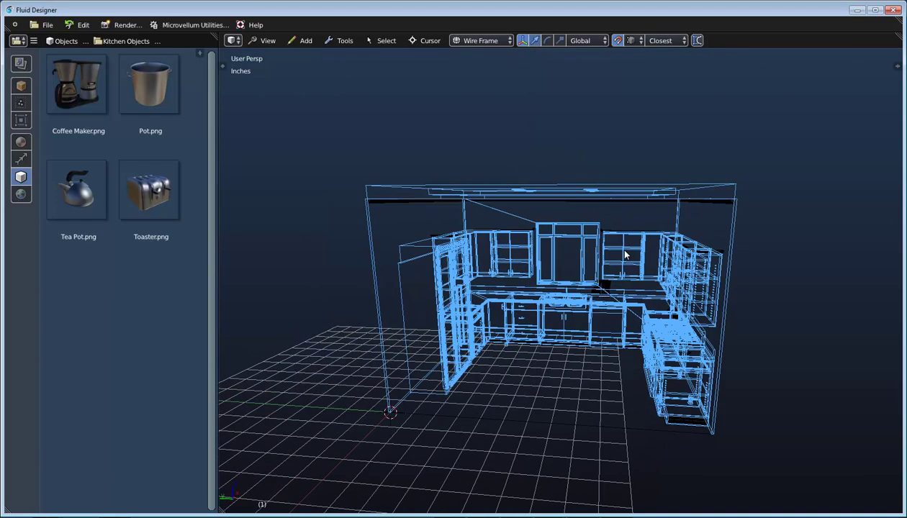
{"action": "scroll", "coordinate": [623, 236], "scroll_direction": "up", "scroll_amount": 6}
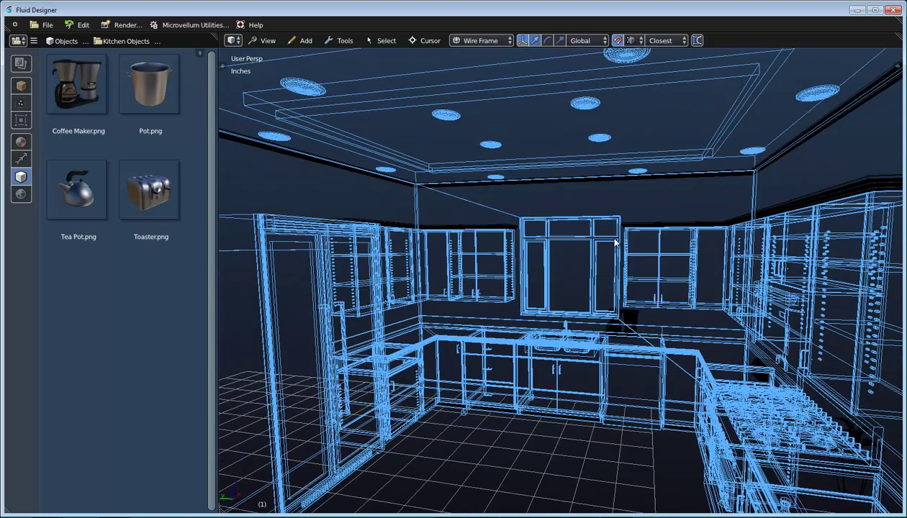
{"action": "left_click", "coordinate": [487, 41]}
{"action": "left_click", "coordinate": [479, 82]}
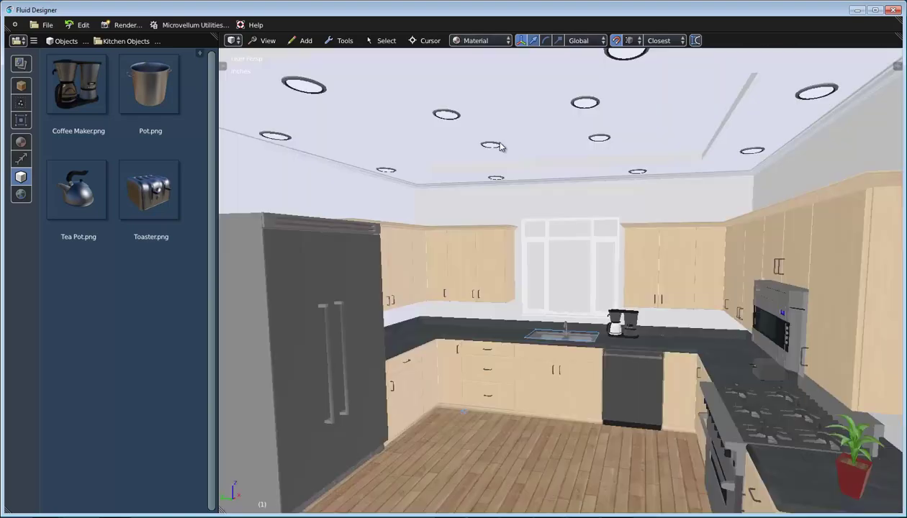
{"action": "scroll", "coordinate": [561, 223], "scroll_direction": "up", "scroll_amount": 5}
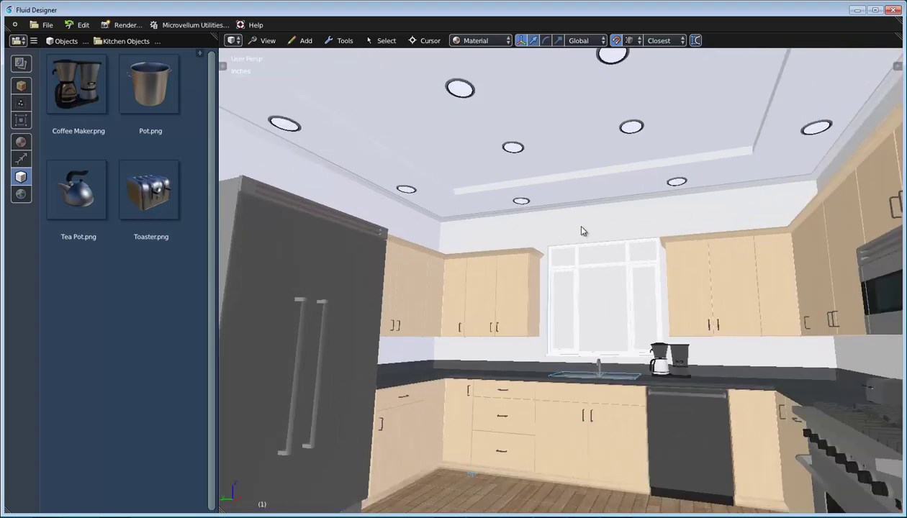
{"action": "middle_click_drag", "start_coordinate": [582, 226], "coordinate": [587, 229]}
{"action": "scroll", "coordinate": [589, 237], "scroll_direction": "down", "scroll_amount": 2}
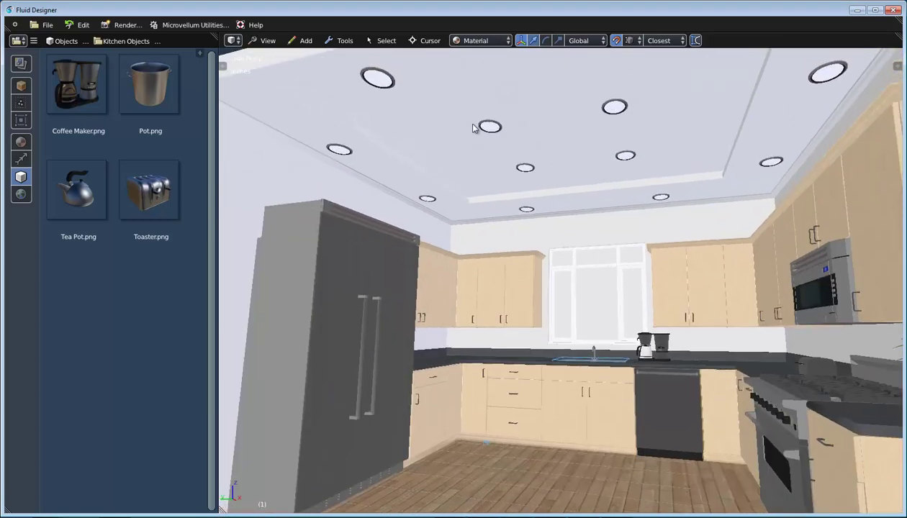
Step: Place the 3D cursor near the middle of the tray ceiling and add an Area lamp there
{"action": "middle_click_drag", "start_coordinate": [592, 172], "coordinate": [588, 180], "text": "shift"}
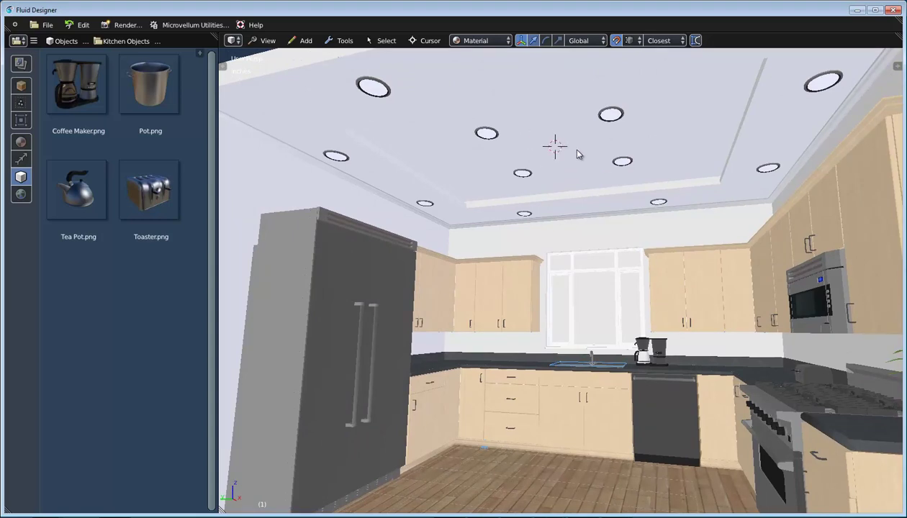
{"action": "middle_click_drag", "start_coordinate": [606, 186], "coordinate": [595, 212]}
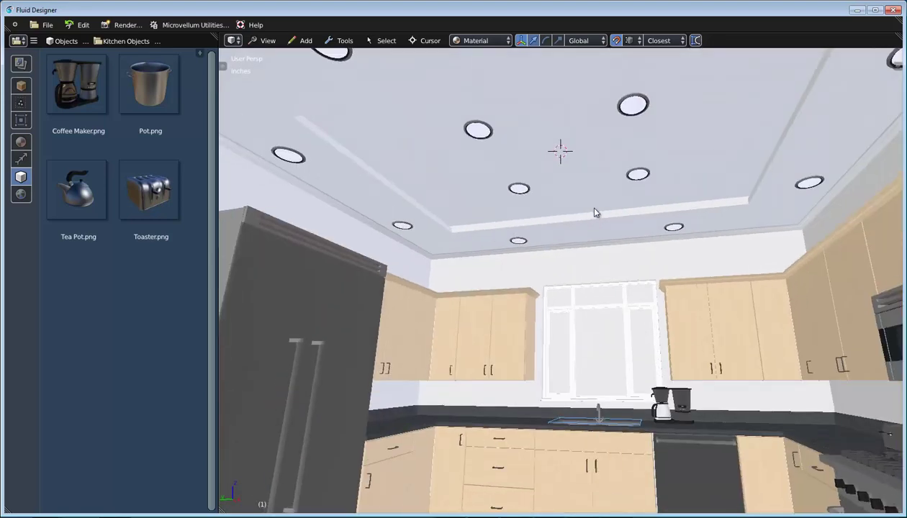
{"action": "scroll", "coordinate": [595, 212], "scroll_direction": "down", "scroll_amount": 5}
{"action": "key", "text": "shift+a"}
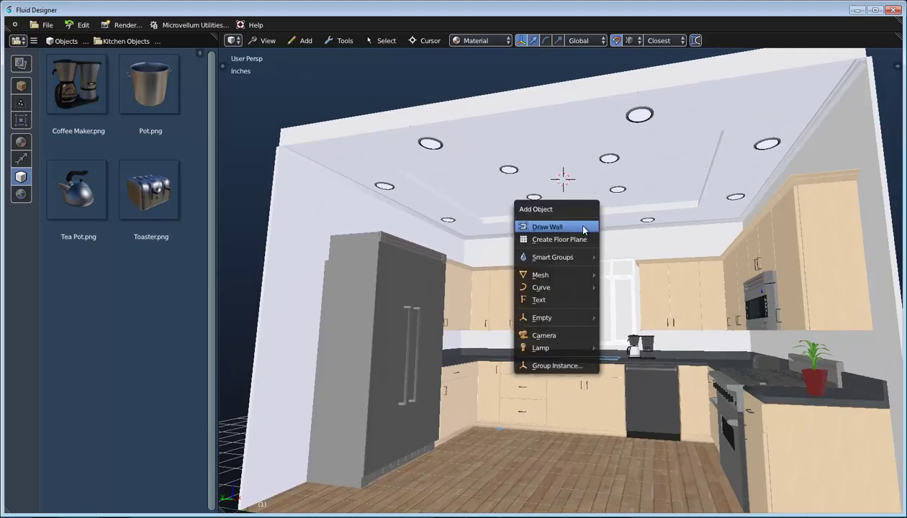
{"action": "mouse_move", "coordinate": [569, 348]}
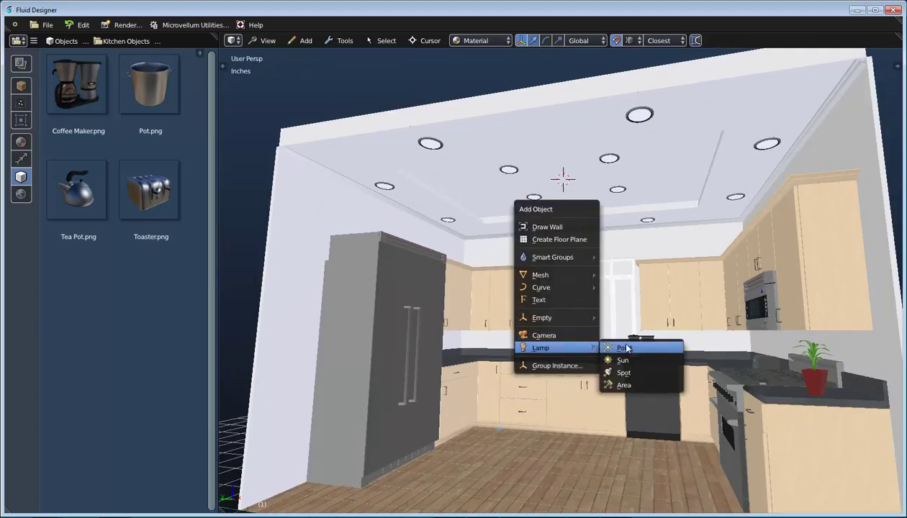
{"action": "left_click", "coordinate": [633, 387]}
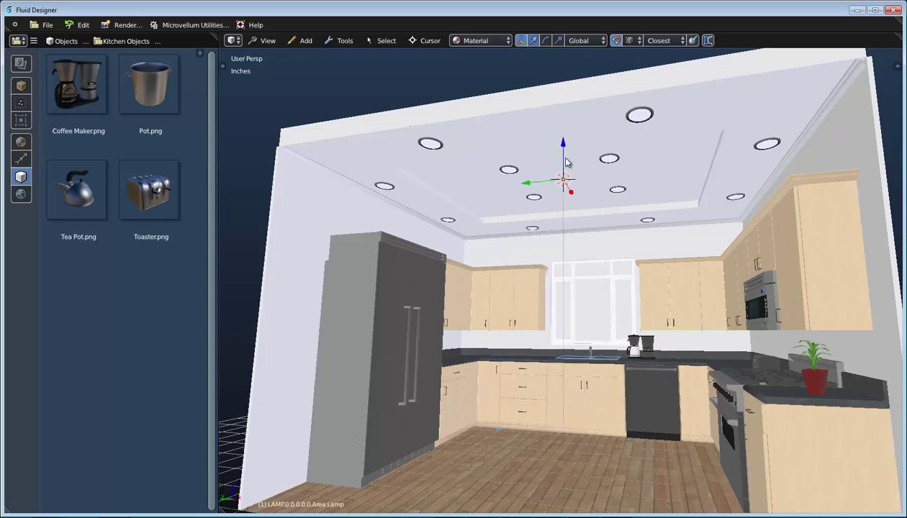
Step: Enlarge the new area lamp's square size in its properties until it spans most of the ceiling
{"action": "middle_click_drag", "start_coordinate": [602, 205], "coordinate": [586, 225]}
{"action": "scroll", "coordinate": [584, 225], "scroll_direction": "up", "scroll_amount": 2}
{"action": "right_click", "coordinate": [422, 218]}
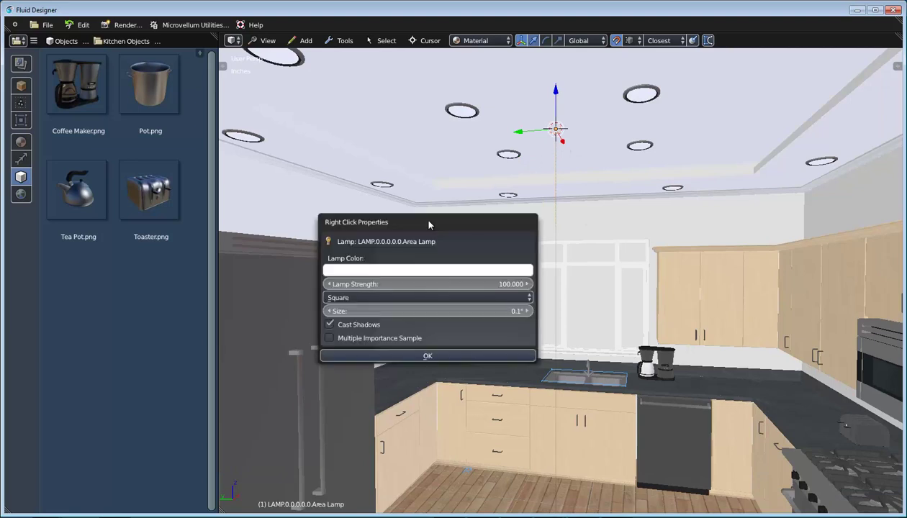
{"action": "left_click_drag", "start_coordinate": [409, 316], "coordinate": [488, 313]}
{"action": "middle_click_drag", "start_coordinate": [497, 162], "coordinate": [532, 213]}
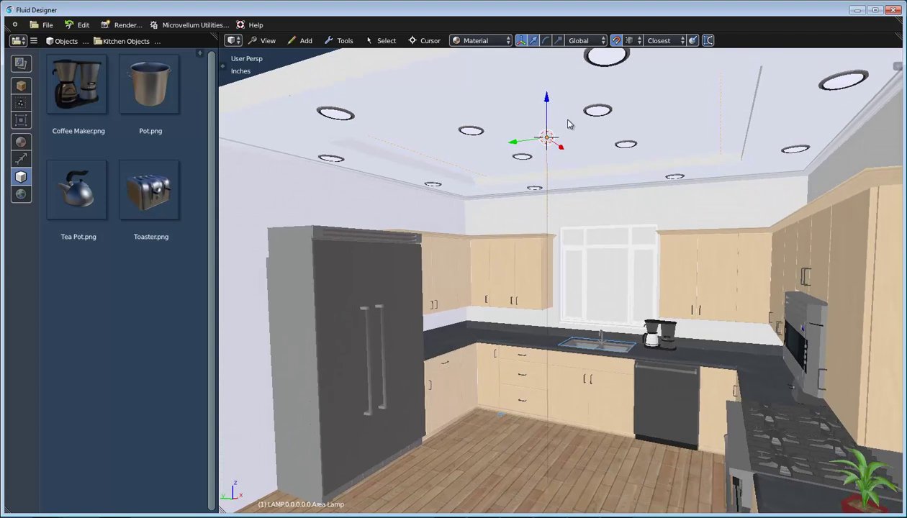
Step: Using a front Wire Frame view, lower the area lamp vertically to just beneath the tray ceiling
{"action": "key", "text": "KP_1"}
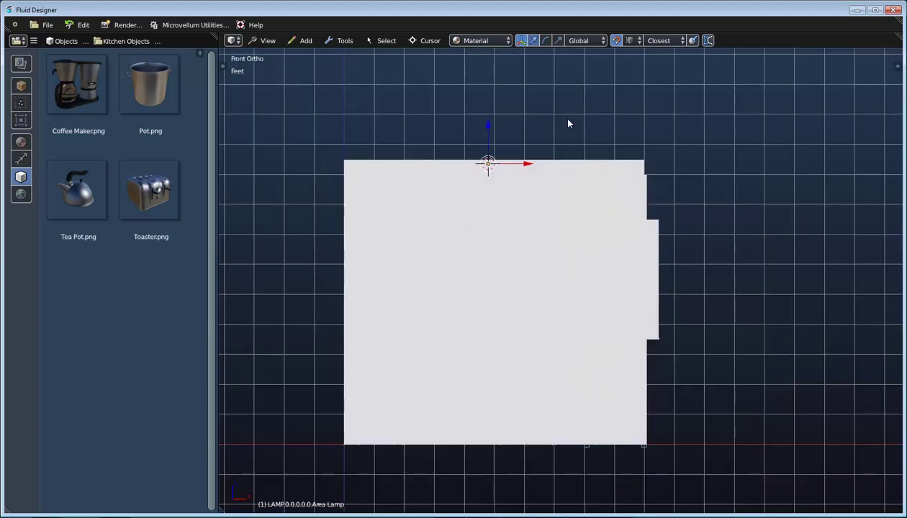
{"action": "scroll", "coordinate": [481, 138], "scroll_direction": "up", "scroll_amount": 3}
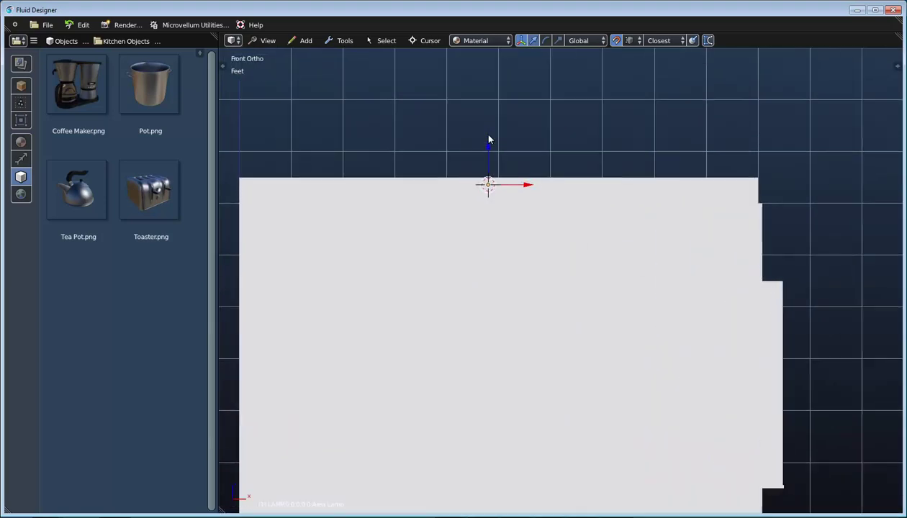
{"action": "left_click", "coordinate": [496, 42]}
{"action": "left_click", "coordinate": [489, 56]}
{"action": "scroll", "coordinate": [500, 158], "scroll_direction": "up", "scroll_amount": 2}
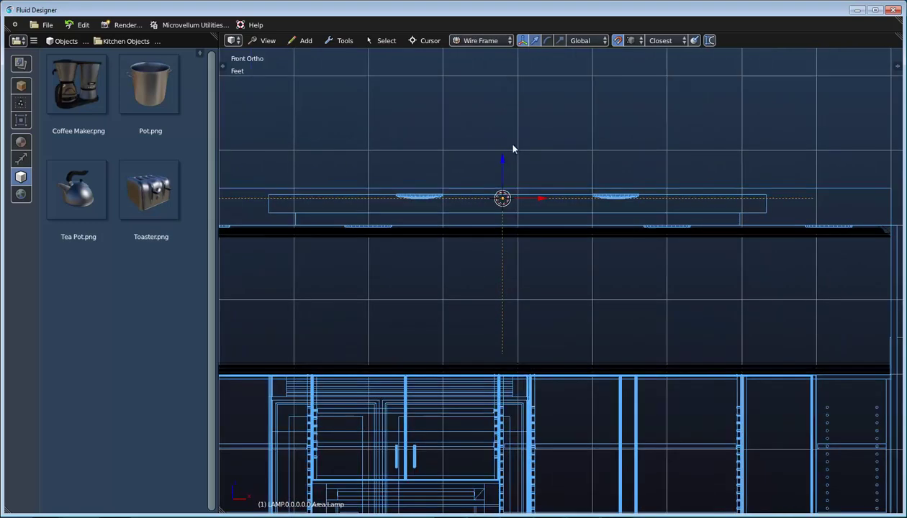
{"action": "middle_click_drag", "start_coordinate": [506, 158], "coordinate": [524, 125], "text": "shift"}
{"action": "left_click_drag", "start_coordinate": [526, 126], "coordinate": [527, 153]}
{"action": "scroll", "coordinate": [421, 184], "scroll_direction": "up", "scroll_amount": 4}
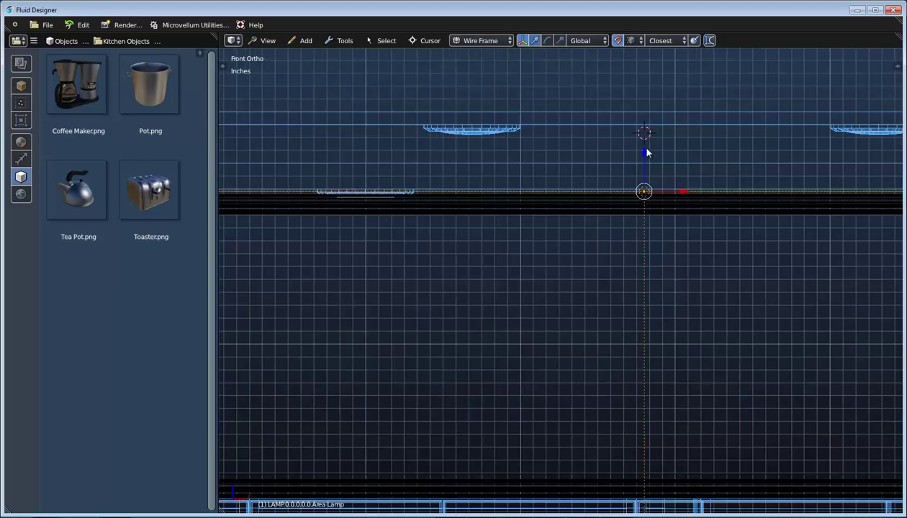
{"action": "left_click_drag", "start_coordinate": [644, 155], "coordinate": [643, 155]}
Step: Return the viewport to Material shading in a perspective view of the whole kitchen
{"action": "scroll", "coordinate": [534, 233], "scroll_direction": "down", "scroll_amount": 2}
{"action": "middle_click_drag", "start_coordinate": [534, 233], "coordinate": [572, 172]}
{"action": "middle_click_drag", "start_coordinate": [559, 280], "coordinate": [578, 268]}
{"action": "left_click", "coordinate": [483, 41]}
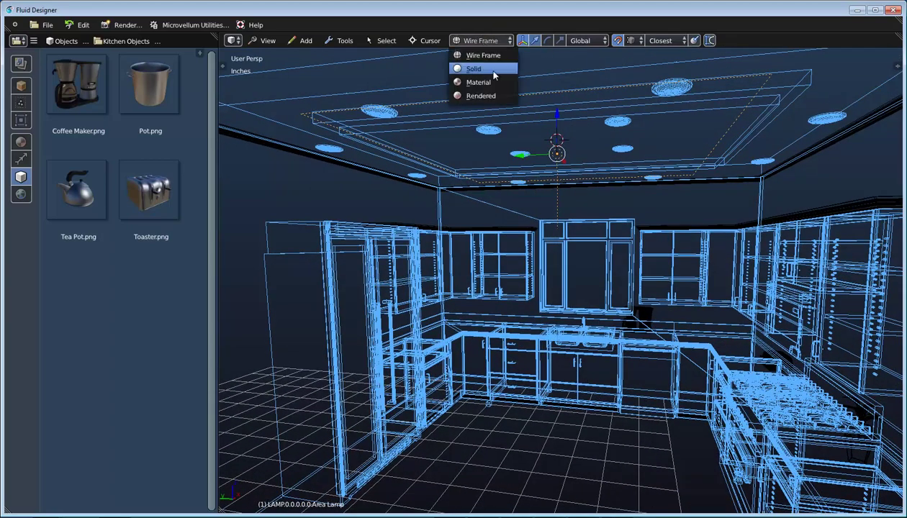
{"action": "left_click", "coordinate": [488, 79]}
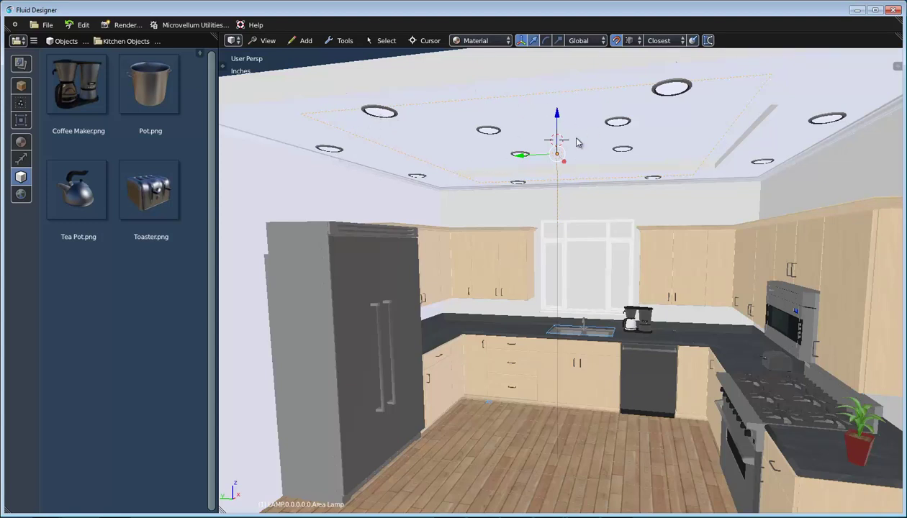
Step: Select a door of the wall cabinet beside the refrigerator and focus the view on it
{"action": "middle_click_drag", "start_coordinate": [564, 256], "coordinate": [532, 292]}
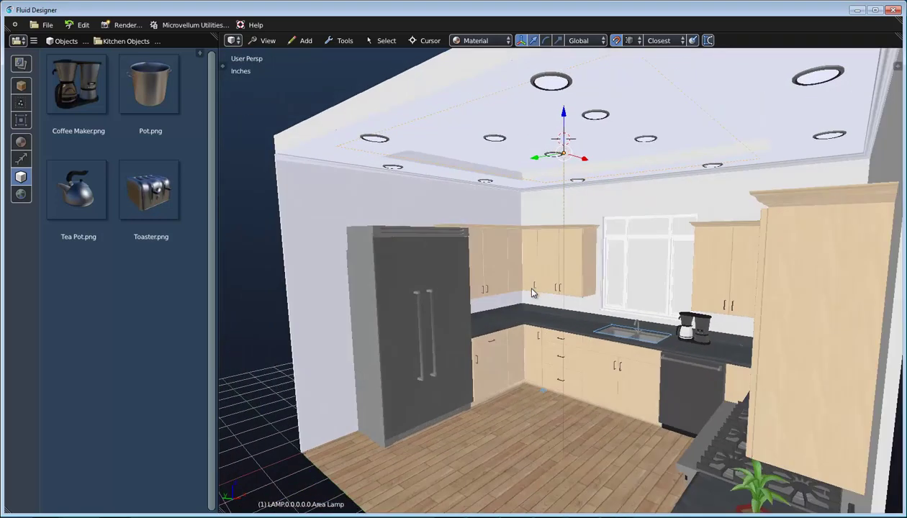
{"action": "scroll", "coordinate": [493, 286], "scroll_direction": "up", "scroll_amount": 3}
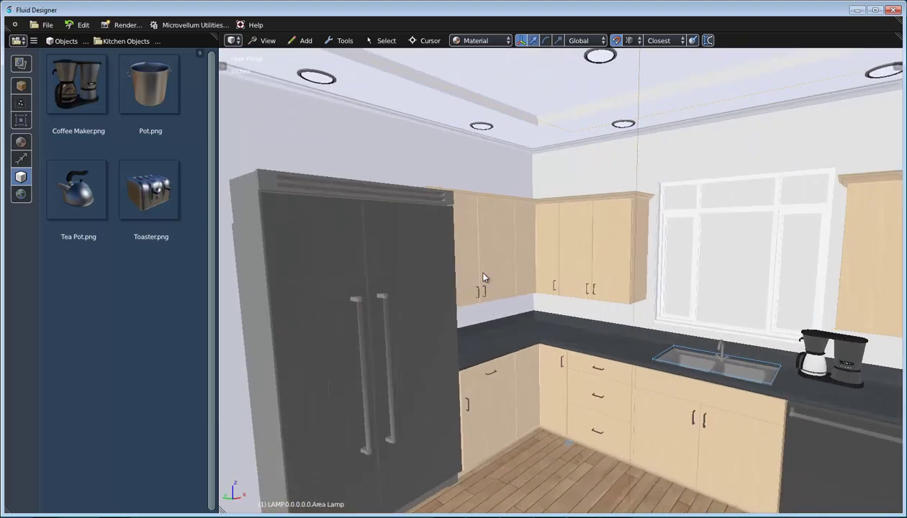
{"action": "left_click", "coordinate": [504, 290]}
{"action": "middle_click_drag", "start_coordinate": [506, 291], "coordinate": [508, 290]}
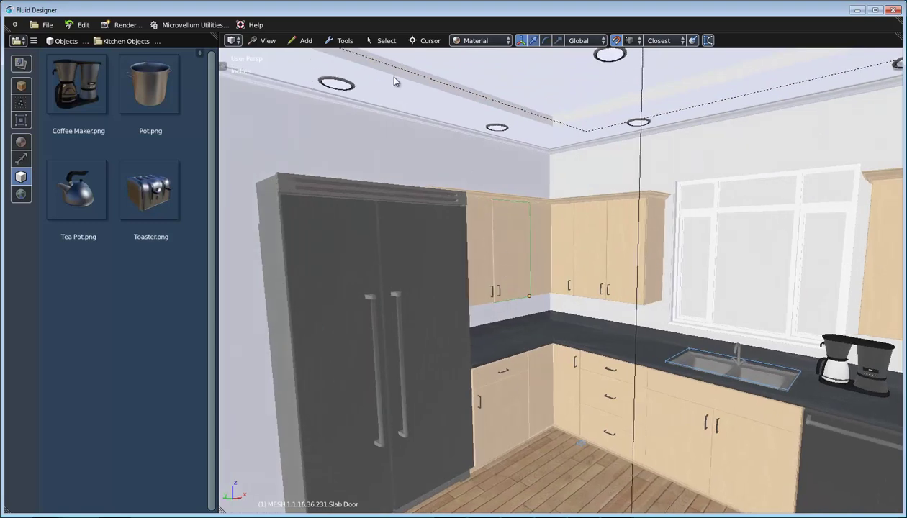
{"action": "left_click", "coordinate": [268, 40]}
{"action": "left_click", "coordinate": [295, 68]}
Step: Place the 3D cursor on the underside of the wall cabinet beside the refrigerator and add an Area lamp there
{"action": "middle_click_drag", "start_coordinate": [533, 252], "coordinate": [513, 346]}
{"action": "left_click", "coordinate": [502, 353]}
{"action": "mouse_move", "coordinate": [551, 360]}
{"action": "middle_mouse_down"}
{"action": "mouse_move", "coordinate": [528, 365]}
{"action": "mouse_move", "coordinate": [543, 379]}
{"action": "mouse_move", "coordinate": [589, 371]}
{"action": "mouse_move", "coordinate": [508, 351]}
{"action": "mouse_move", "coordinate": [538, 349]}
{"action": "mouse_move", "coordinate": [543, 369]}
{"action": "mouse_move", "coordinate": [562, 357]}
{"action": "middle_mouse_up"}
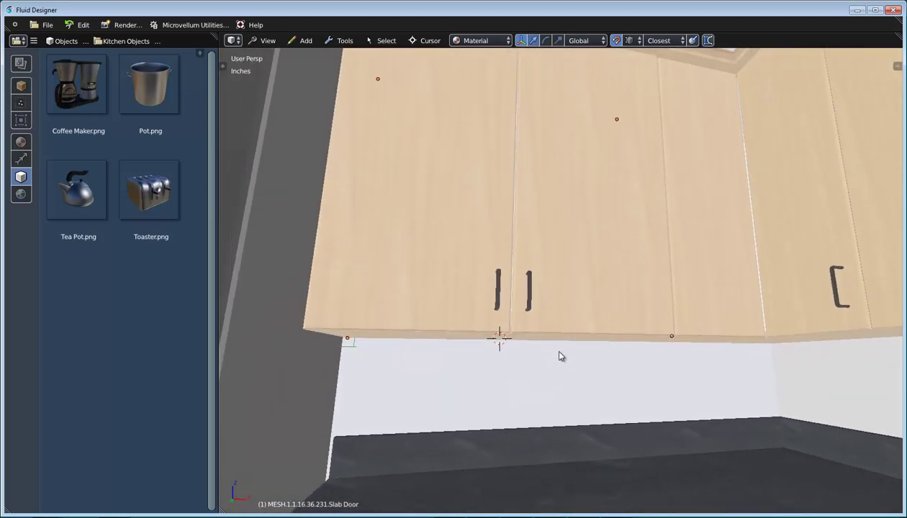
{"action": "key", "text": "shift+a"}
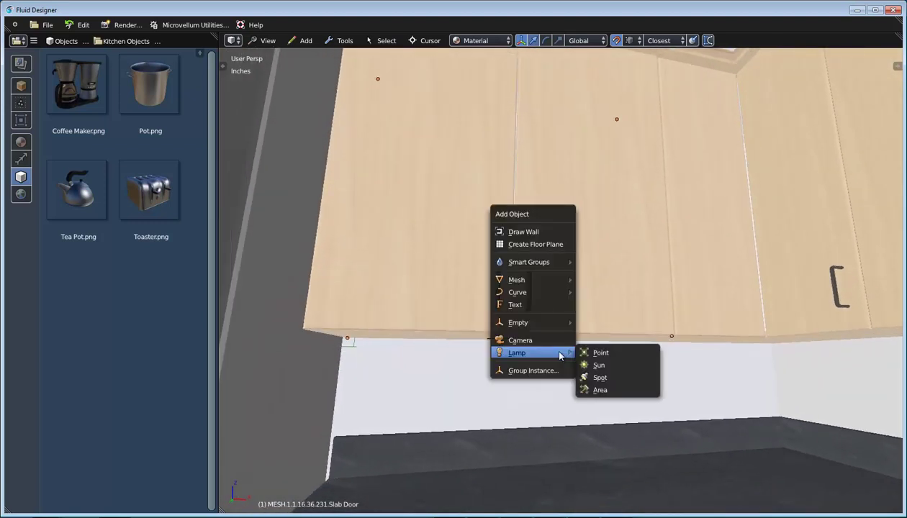
{"action": "left_click", "coordinate": [616, 392]}
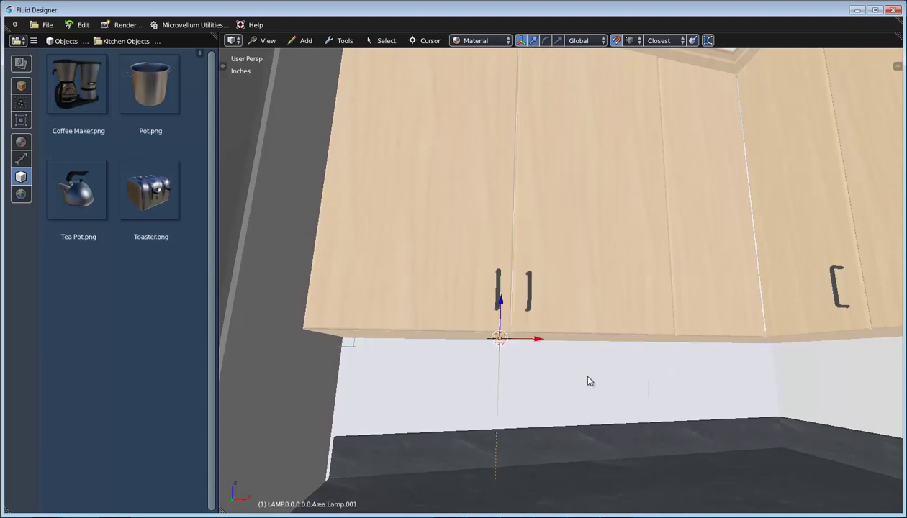
Step: Change the under-cabinet lamp's shape to Rectangle with Size Y 1" and Size X about 27.1"
{"action": "right_click", "coordinate": [598, 298]}
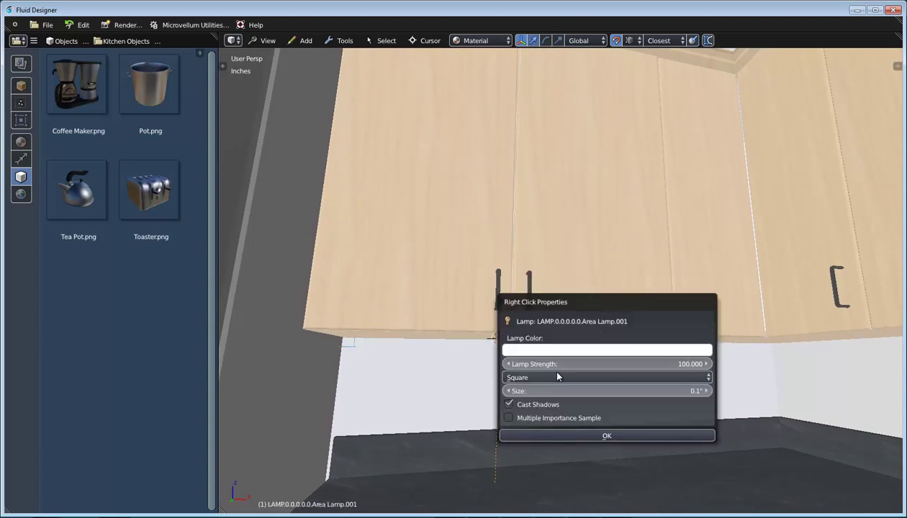
{"action": "left_click", "coordinate": [573, 378]}
{"action": "left_click", "coordinate": [568, 349]}
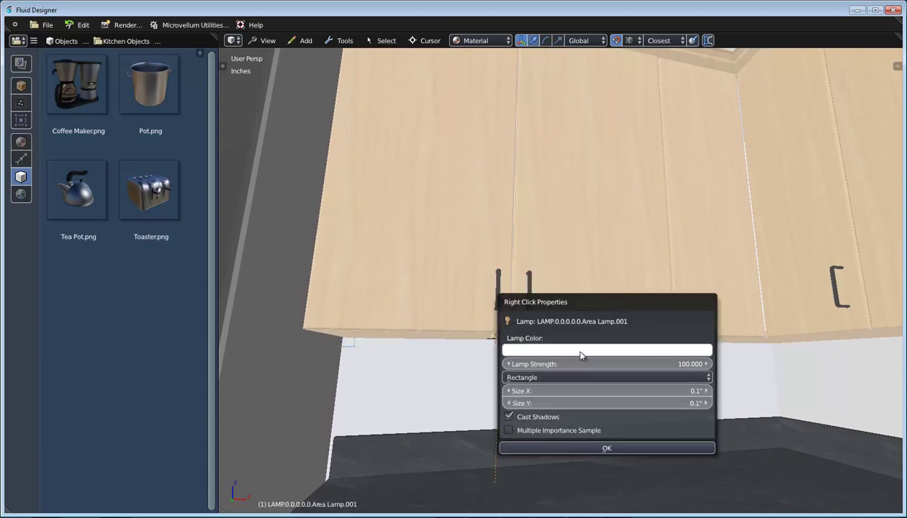
{"action": "left_click", "coordinate": [613, 403]}
{"action": "type", "text": "1"}
{"action": "key", "text": "Return"}
{"action": "left_click_drag", "start_coordinate": [715, 283], "coordinate": [795, 290]}
{"action": "left_click_drag", "start_coordinate": [729, 385], "coordinate": [746, 384]}
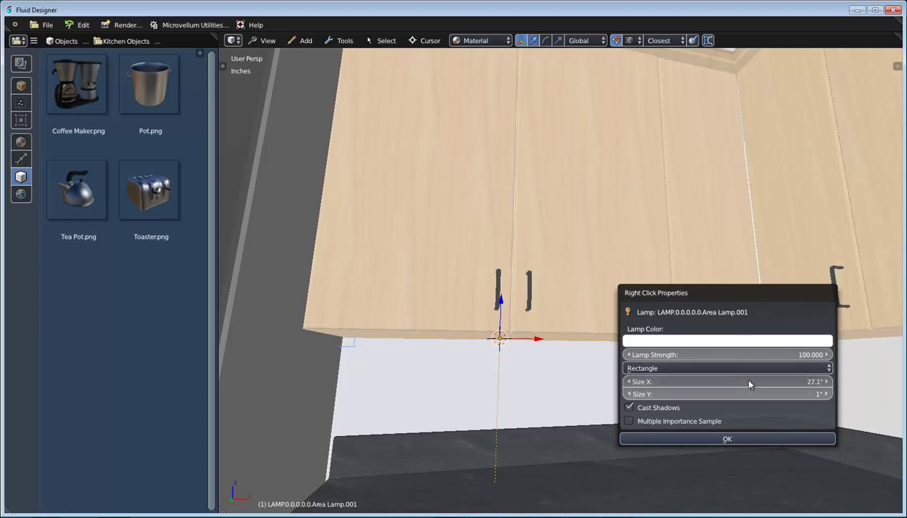
Step: Turn off snapping and adjust the lamp's height so it sits just below the wall cabinet's underside
{"action": "scroll", "coordinate": [557, 358], "scroll_direction": "up", "scroll_amount": 4}
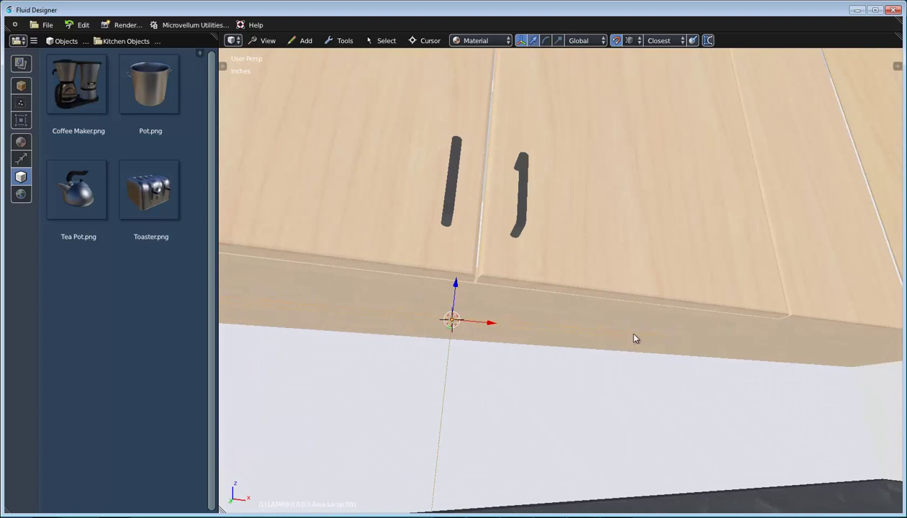
{"action": "middle_click_drag", "start_coordinate": [672, 362], "coordinate": [548, 300]}
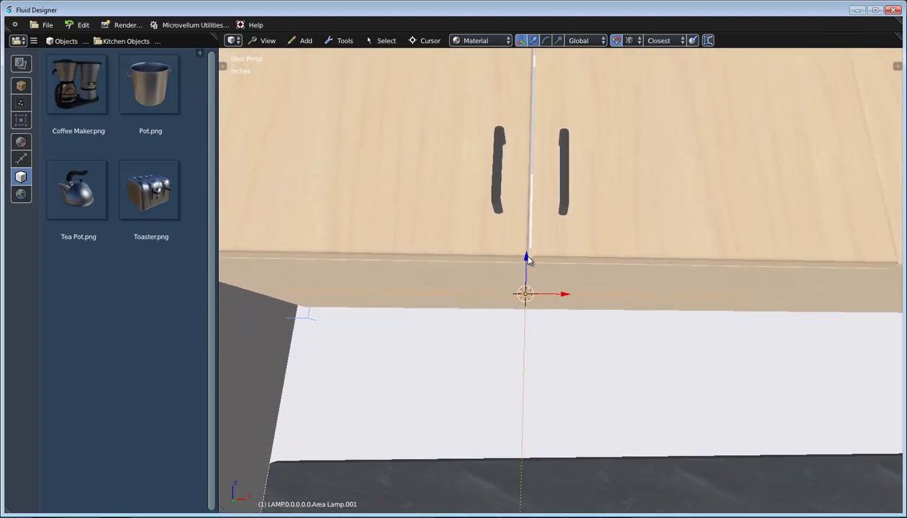
{"action": "left_click_drag", "start_coordinate": [528, 261], "coordinate": [618, 316]}
{"action": "middle_click_drag", "start_coordinate": [618, 316], "coordinate": [514, 333]}
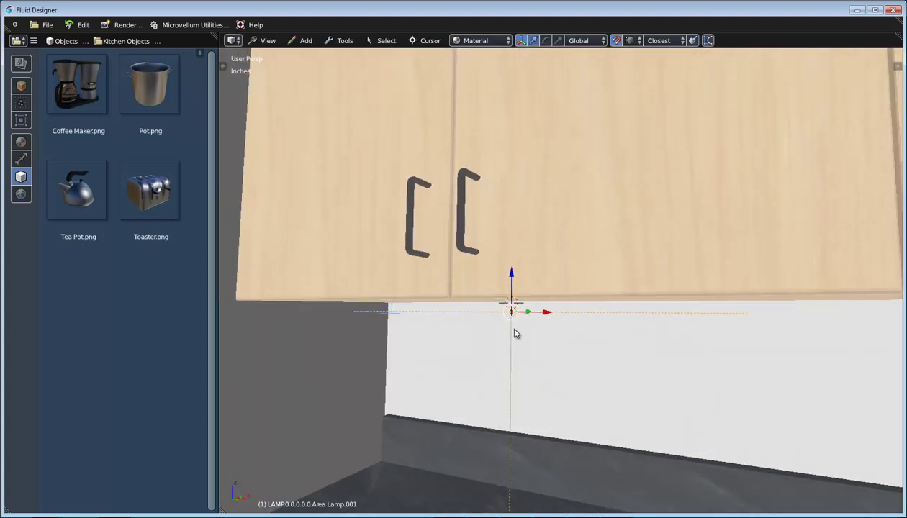
{"action": "left_click", "coordinate": [616, 41]}
{"action": "left_click_drag", "start_coordinate": [511, 269], "coordinate": [510, 266]}
{"action": "middle_click_drag", "start_coordinate": [557, 309], "coordinate": [496, 301]}
{"action": "middle_click_drag", "start_coordinate": [616, 323], "coordinate": [611, 246]}
{"action": "scroll", "coordinate": [626, 338], "scroll_direction": "down", "scroll_amount": 4}
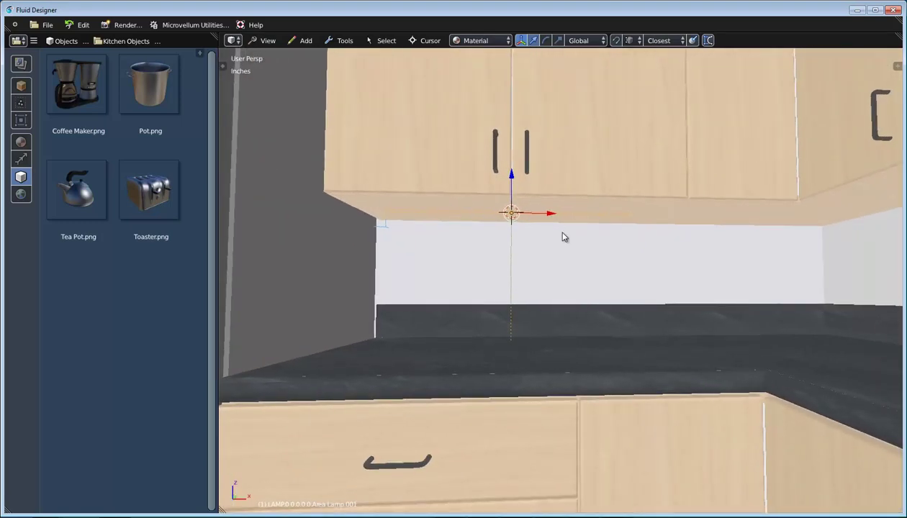
Step: In a top Wire Frame view, lengthen the under-cabinet lamp to a Size X of about 51.1"
{"action": "left_click", "coordinate": [260, 41]}
{"action": "left_click", "coordinate": [294, 94]}
{"action": "left_click", "coordinate": [481, 40]}
{"action": "left_click", "coordinate": [492, 56]}
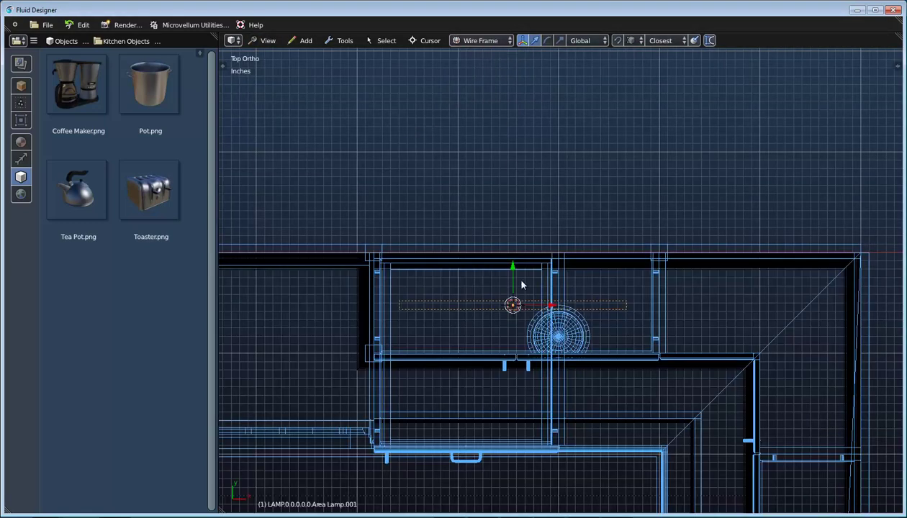
{"action": "middle_click_drag", "start_coordinate": [555, 337], "coordinate": [508, 244], "text": "shift"}
{"action": "right_click", "coordinate": [480, 239]}
{"action": "left_click_drag", "start_coordinate": [481, 328], "coordinate": [495, 330]}
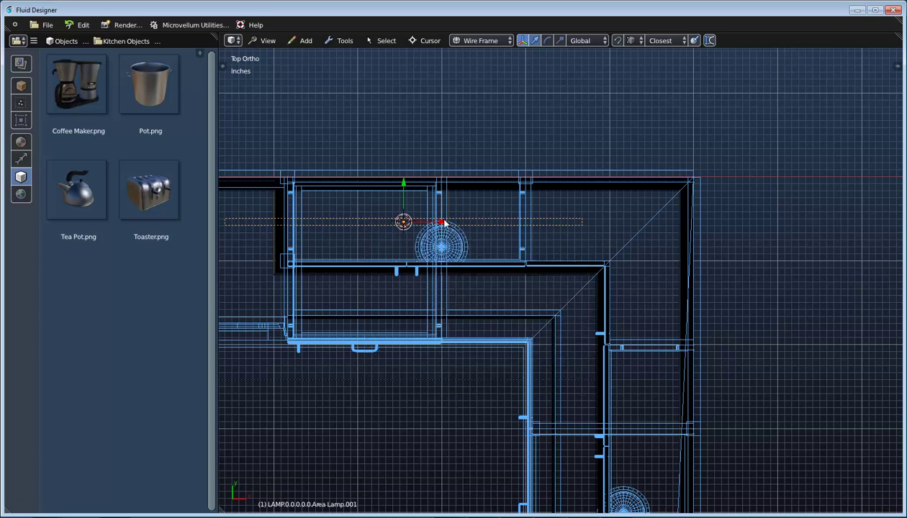
Step: Move the lamp along the X axis so it runs beneath the wall cabinets from the refrigerator to the corner
{"action": "key", "text": "g"}
{"action": "key", "text": "x"}
{"action": "left_click", "coordinate": [518, 220]}
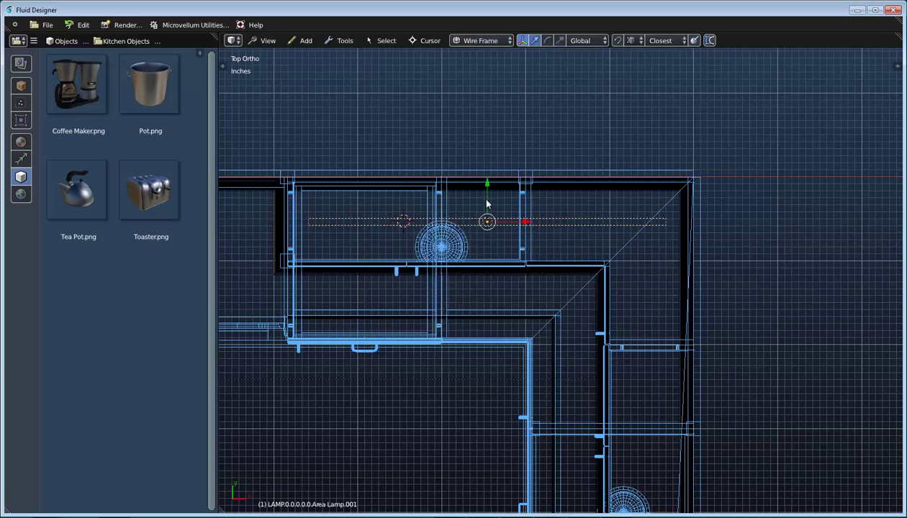
Step: Set the under-cabinet lamp's strength to 30
{"action": "scroll", "coordinate": [551, 294], "scroll_direction": "down", "scroll_amount": 4}
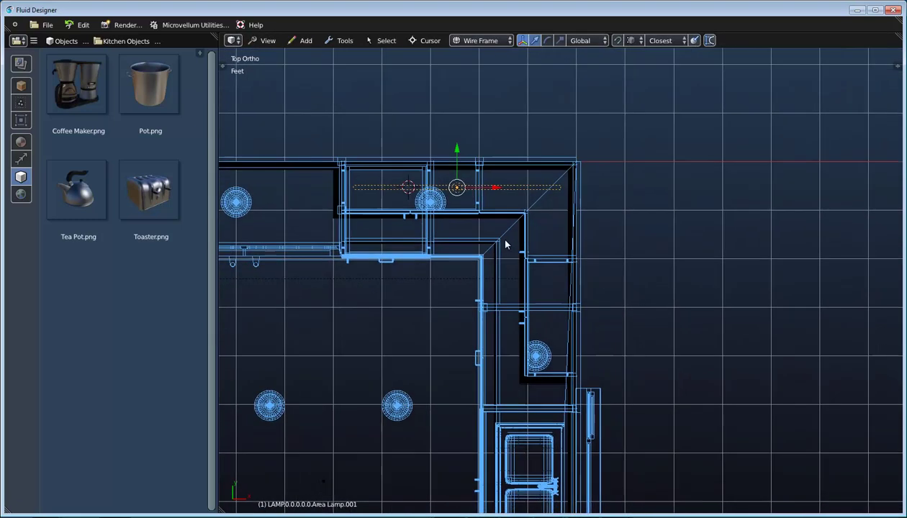
{"action": "scroll", "coordinate": [458, 189], "scroll_direction": "up", "scroll_amount": 1}
{"action": "right_click", "coordinate": [455, 200]}
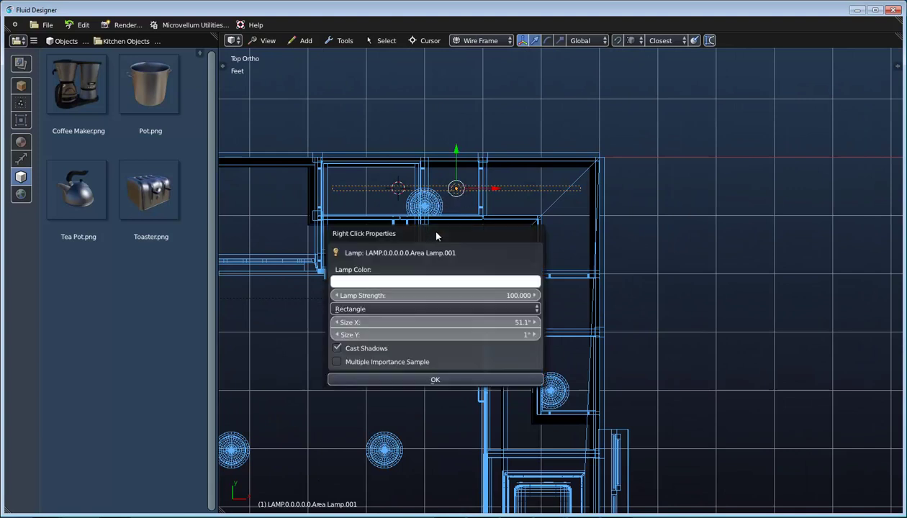
{"action": "left_click", "coordinate": [494, 299]}
{"action": "type", "text": "3"}
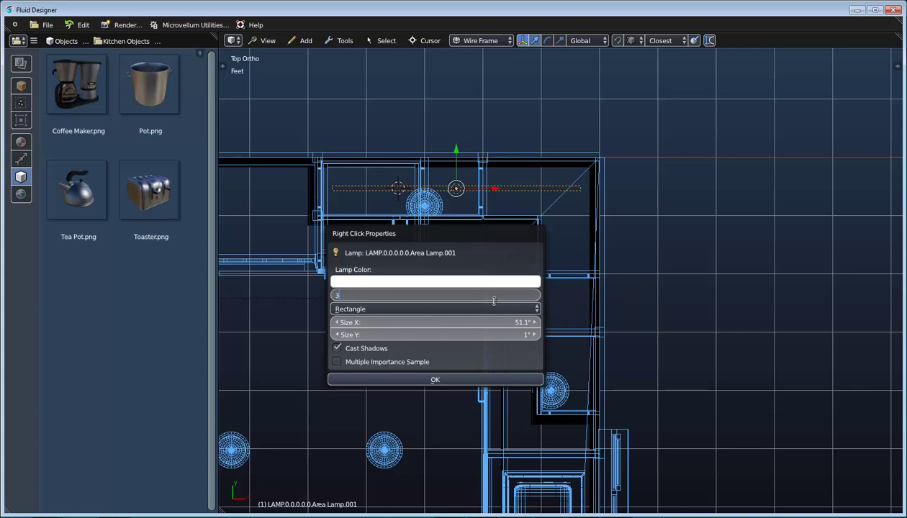
{"action": "type", "text": "0"}
{"action": "key", "text": "Return"}
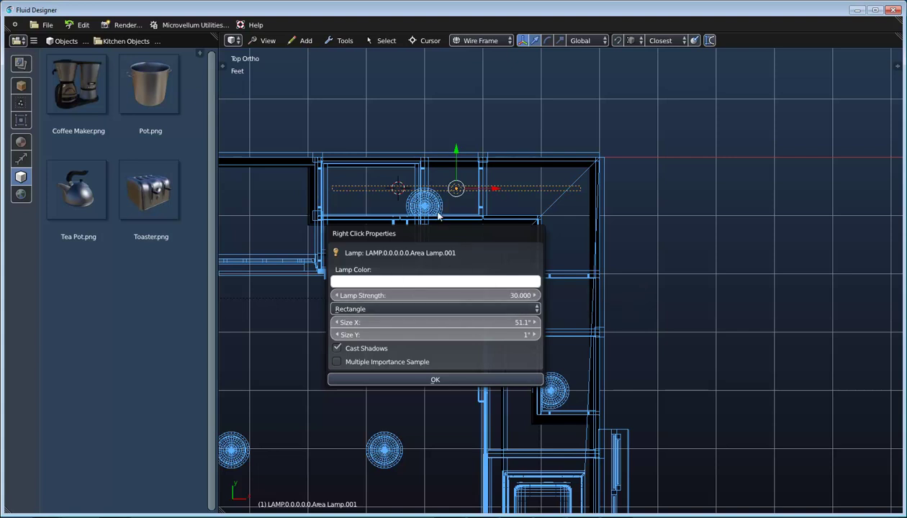
Step: Duplicate the lamp under the adjoining wall's cabinets and rotate the copy 90 degrees
{"action": "scroll", "coordinate": [506, 218], "scroll_direction": "down", "scroll_amount": 4}
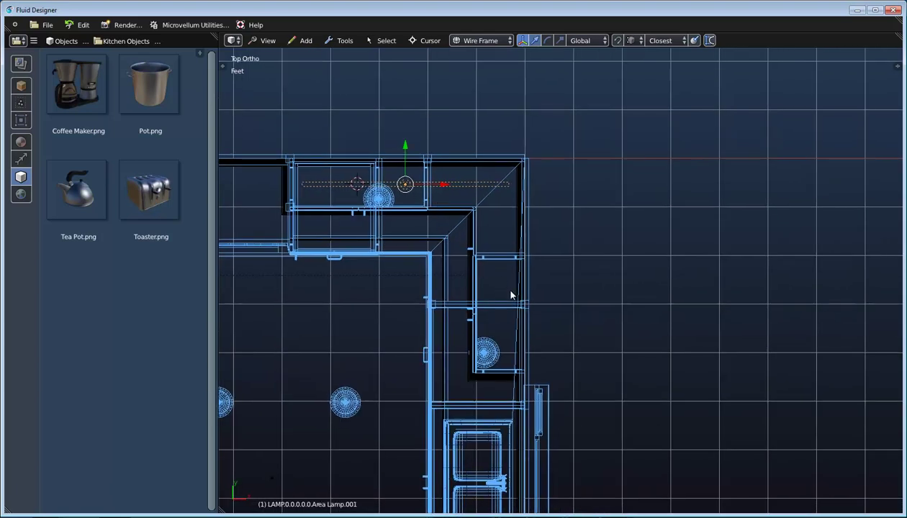
{"action": "middle_click_drag", "start_coordinate": [471, 260], "coordinate": [462, 258], "text": "shift"}
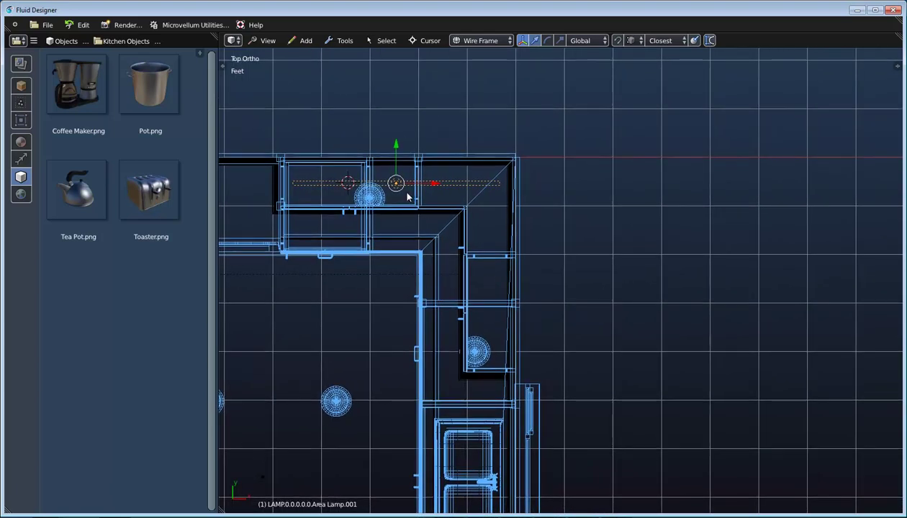
{"action": "key", "text": "shift+d"}
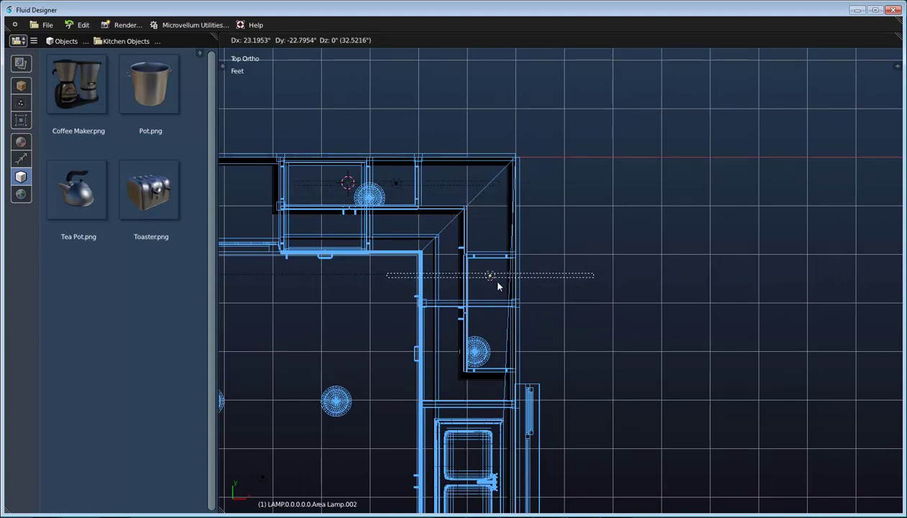
{"action": "left_click", "coordinate": [498, 282]}
{"action": "key", "text": "r"}
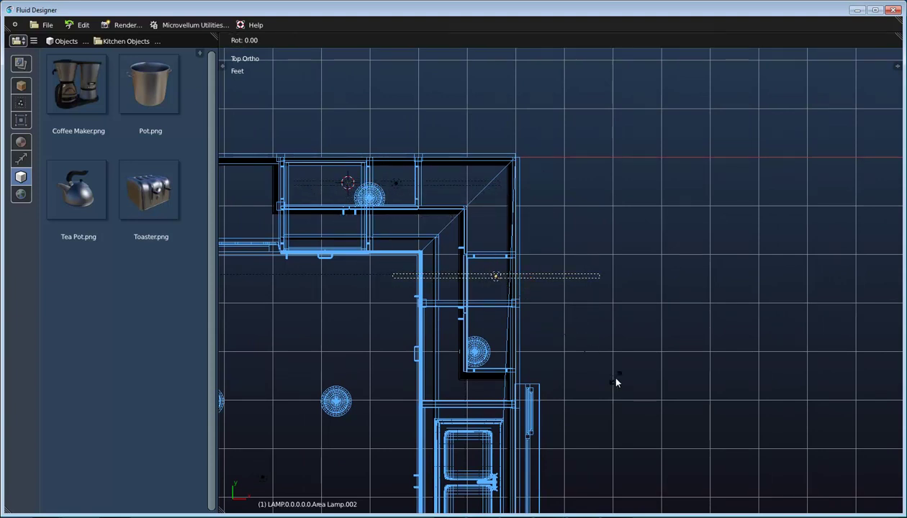
{"action": "type", "text": "90"}
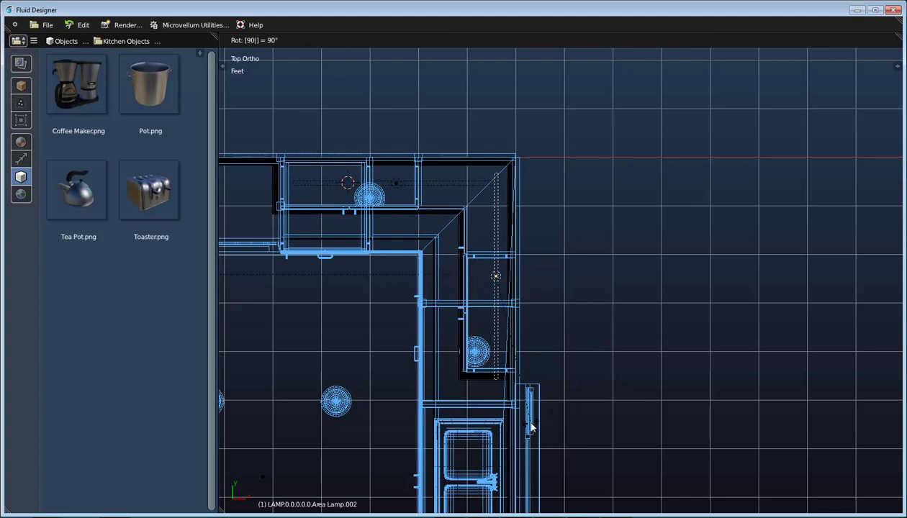
{"action": "key", "text": "Return"}
Step: Shorten the rotated lamp to a Size X of about 40.1" and shift it slightly away from the wall along X
{"action": "scroll", "coordinate": [574, 310], "scroll_direction": "up", "scroll_amount": 1}
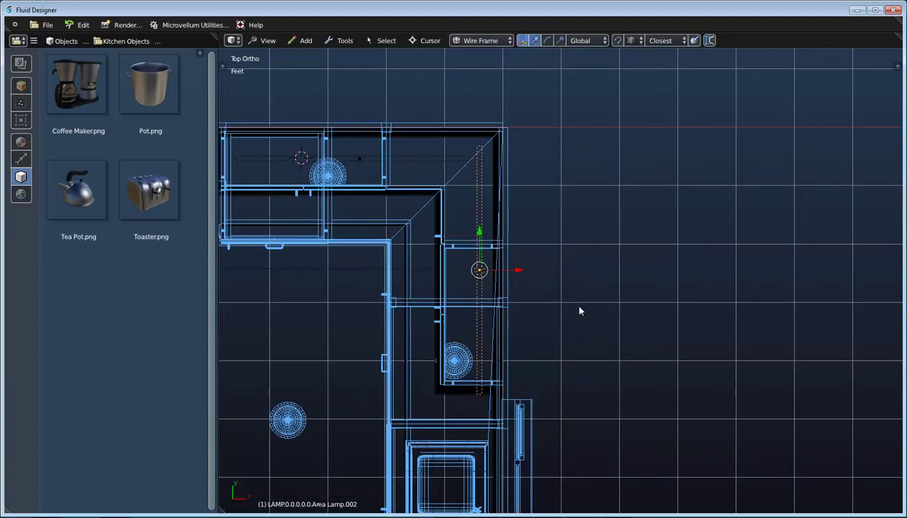
{"action": "right_click", "coordinate": [626, 292]}
{"action": "left_click_drag", "start_coordinate": [640, 386], "coordinate": [631, 383]}
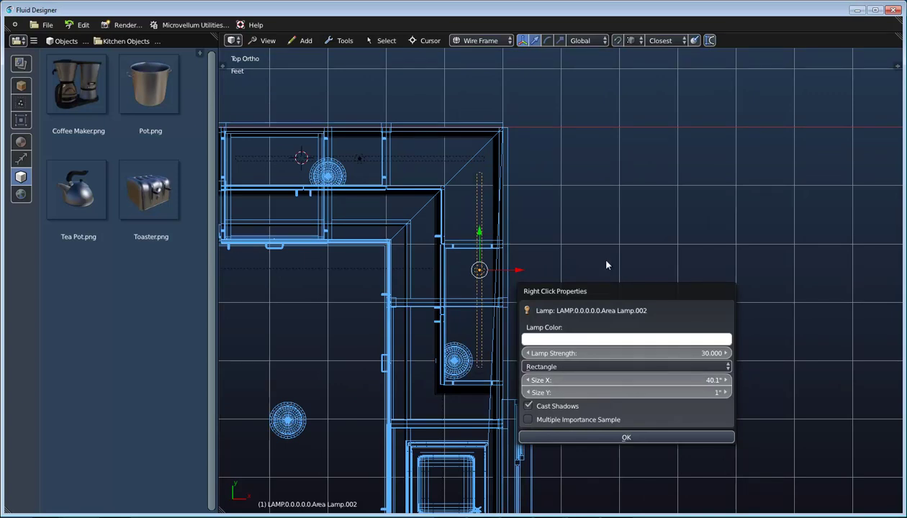
{"action": "scroll", "coordinate": [580, 221], "scroll_direction": "down", "scroll_amount": 2}
{"action": "left_click_drag", "start_coordinate": [545, 208], "coordinate": [550, 226]}
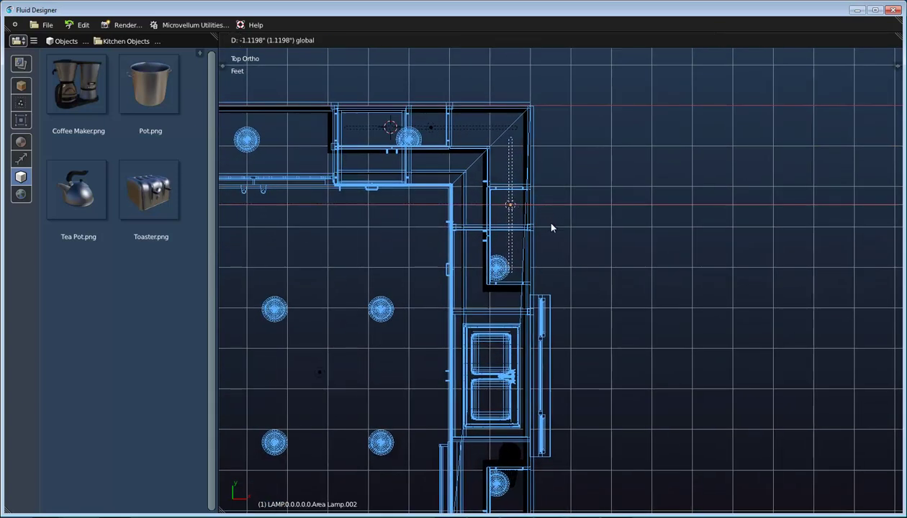
{"action": "left_click", "coordinate": [550, 225]}
Step: Duplicate the lamp under the wall cabinets on the other side of the sink window and fine-tune its position
{"action": "scroll", "coordinate": [547, 231], "scroll_direction": "down", "scroll_amount": 2}
{"action": "middle_click_drag", "start_coordinate": [571, 332], "coordinate": [572, 297], "text": "shift"}
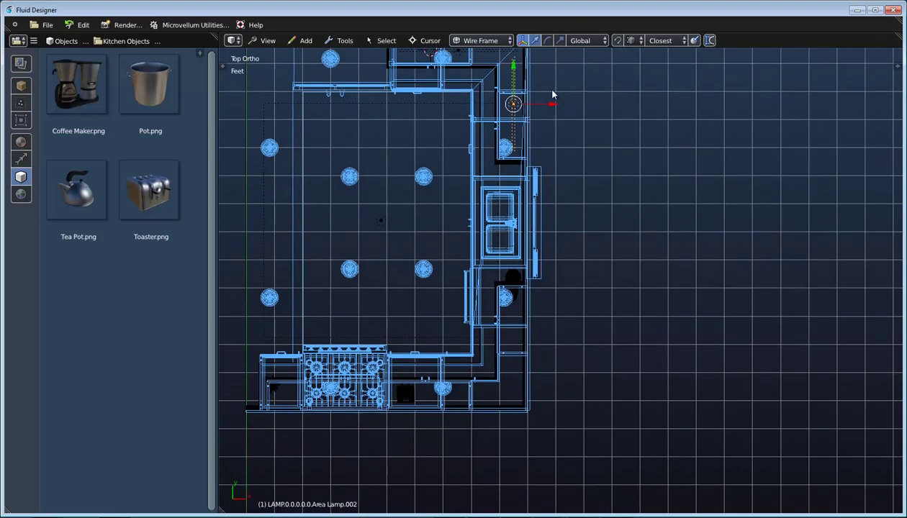
{"action": "key", "text": "shift+d"}
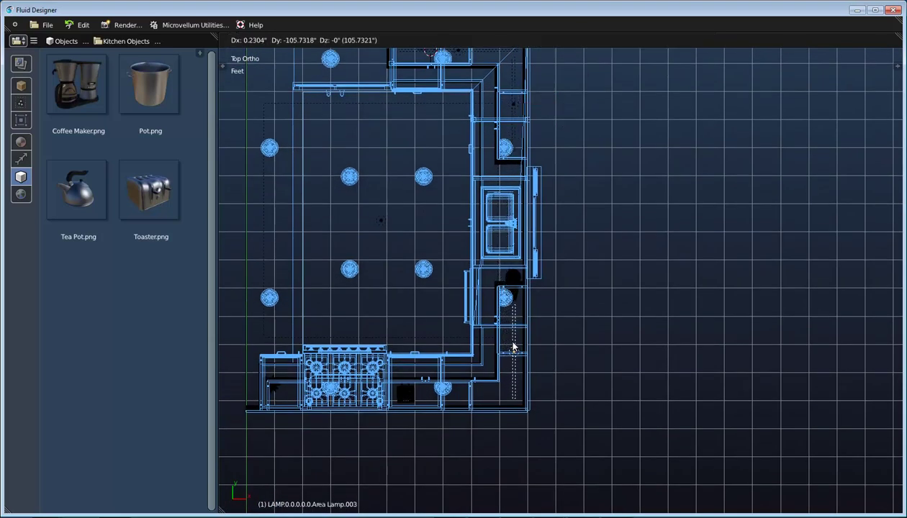
{"action": "left_click", "coordinate": [512, 347]}
{"action": "scroll", "coordinate": [513, 348], "scroll_direction": "up", "scroll_amount": 3}
{"action": "key", "text": "g"}
{"action": "left_click", "coordinate": [575, 312]}
Step: Duplicate the lamp onto the range wall, rotate the copy 90 degrees, and position it under the cabinets by the toaster
{"action": "middle_click_drag", "start_coordinate": [594, 336], "coordinate": [627, 332], "text": "shift"}
{"action": "key", "text": "shift+d"}
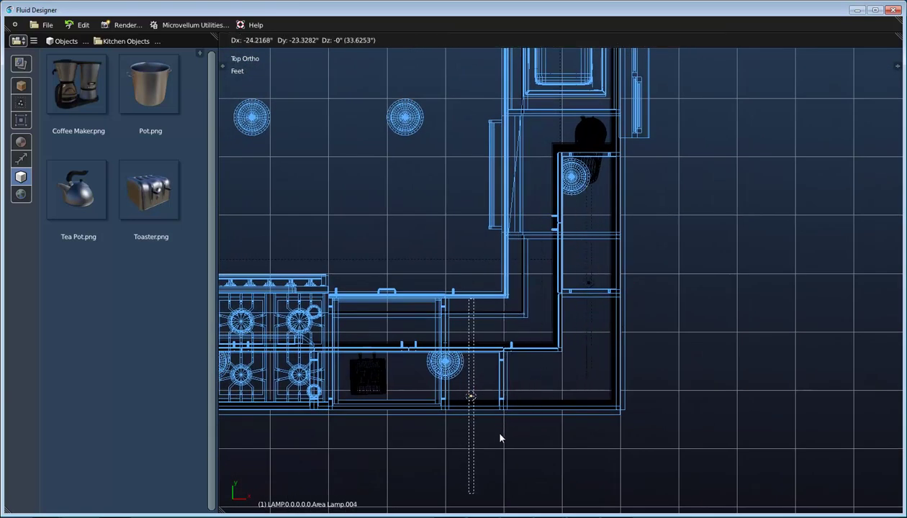
{"action": "left_click", "coordinate": [501, 432]}
{"action": "type", "text": "r90"}
{"action": "key", "text": "Return"}
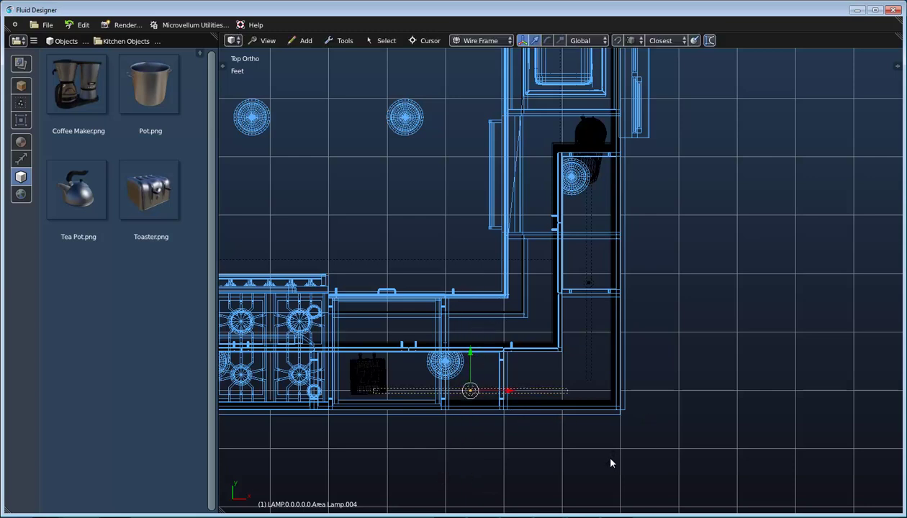
{"action": "key", "text": "g"}
{"action": "left_click", "coordinate": [532, 435]}
{"action": "middle_click_drag", "start_coordinate": [415, 440], "coordinate": [659, 395], "text": "shift"}
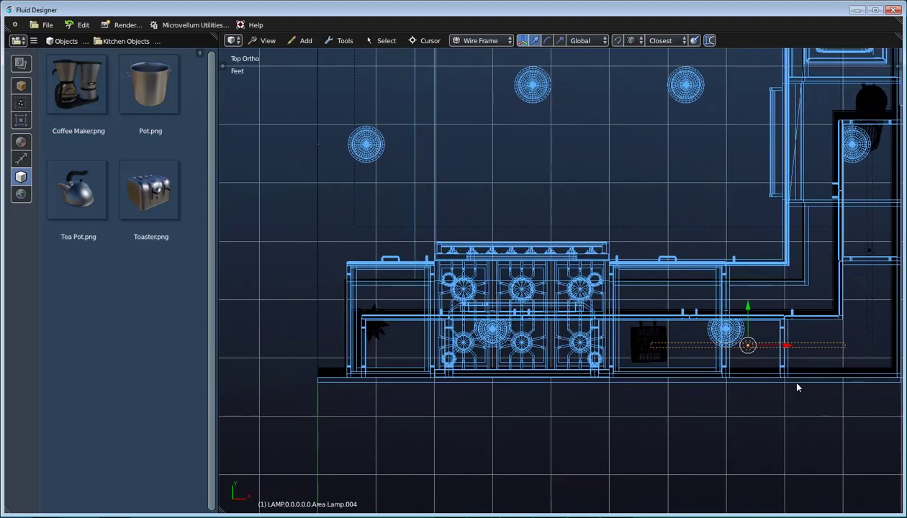
Step: Duplicate the under-cabinet lamp to the cabinet beyond the range, by the plant, and shorten the copy's Size X to about 17.1"
{"action": "key", "text": "shift+d"}
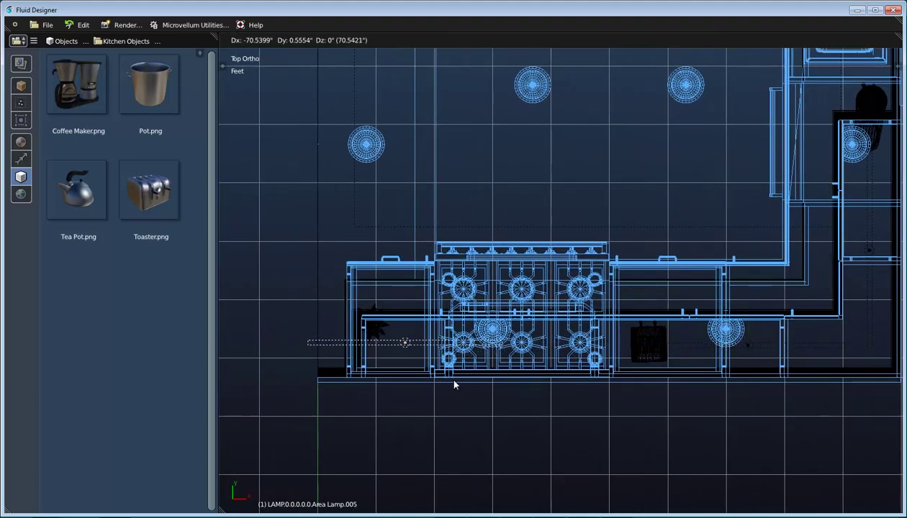
{"action": "left_click", "coordinate": [455, 388]}
{"action": "scroll", "coordinate": [440, 389], "scroll_direction": "up", "scroll_amount": 4}
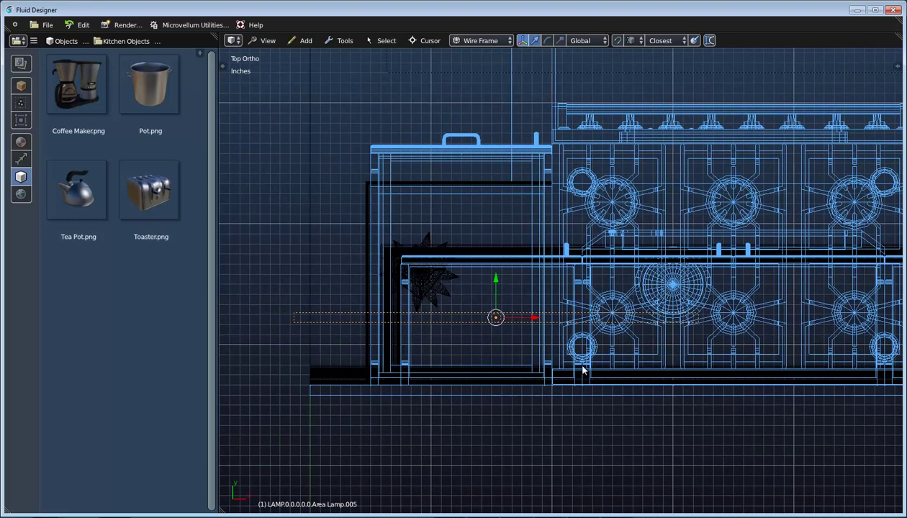
{"action": "right_click", "coordinate": [584, 370]}
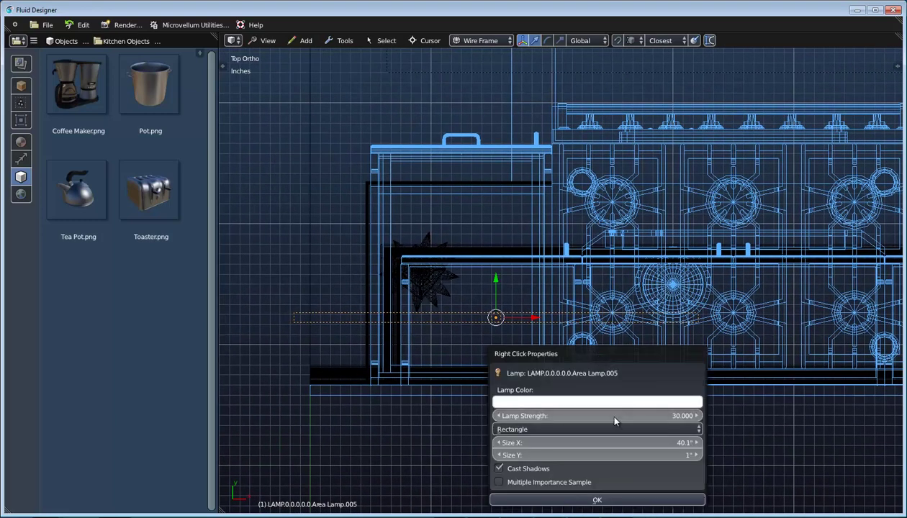
{"action": "left_click_drag", "start_coordinate": [611, 441], "coordinate": [603, 445]}
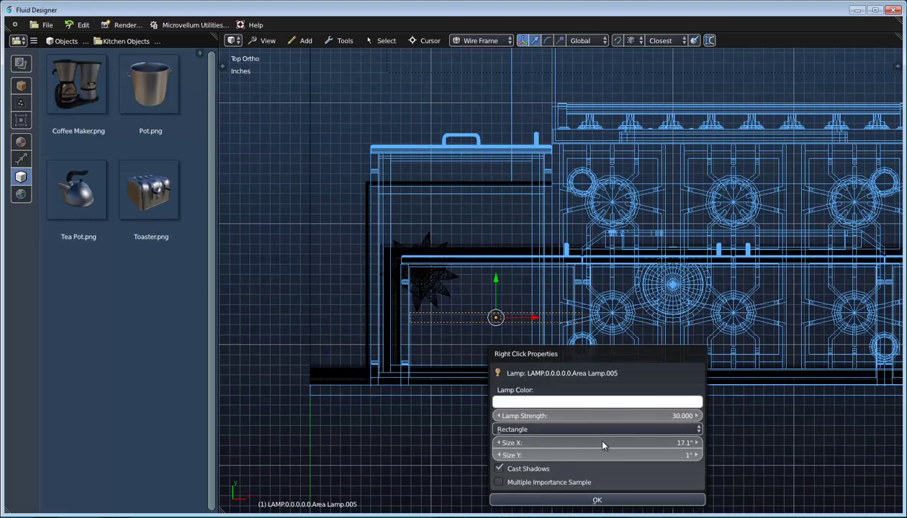
Step: Set the strength of the large square ceiling area lamp to 1000
{"action": "scroll", "coordinate": [560, 315], "scroll_direction": "down", "scroll_amount": 4}
{"action": "scroll", "coordinate": [561, 314], "scroll_direction": "up", "scroll_amount": 2}
{"action": "middle_click_drag", "start_coordinate": [560, 314], "coordinate": [538, 134]}
{"action": "left_click", "coordinate": [526, 129]}
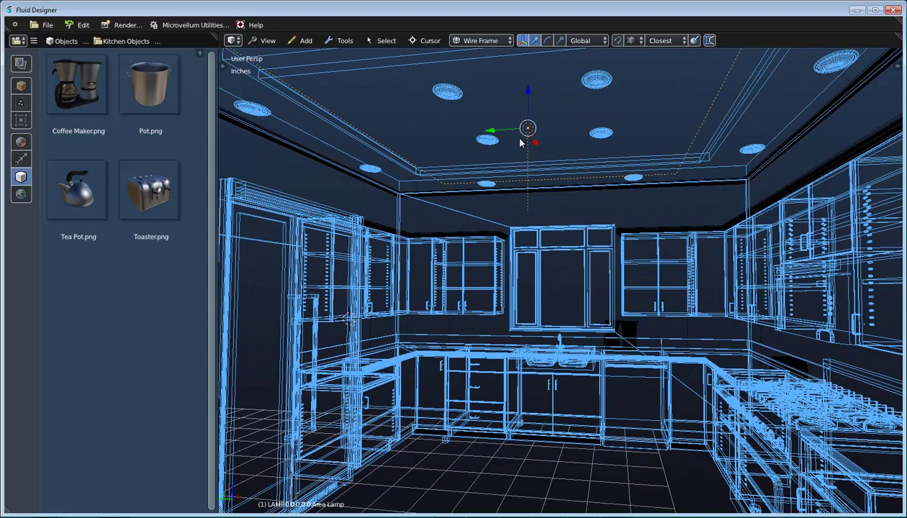
{"action": "right_click", "coordinate": [454, 165]}
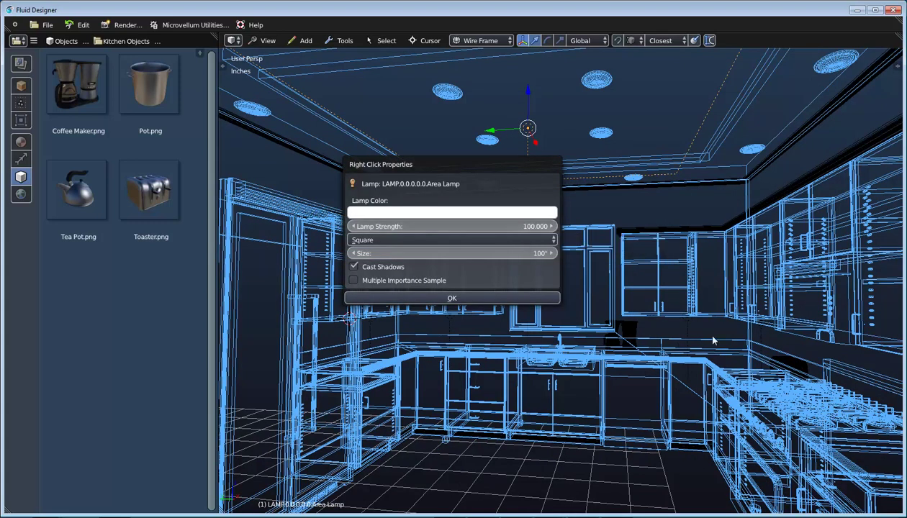
{"action": "left_click", "coordinate": [479, 226]}
{"action": "type", "text": "10"}
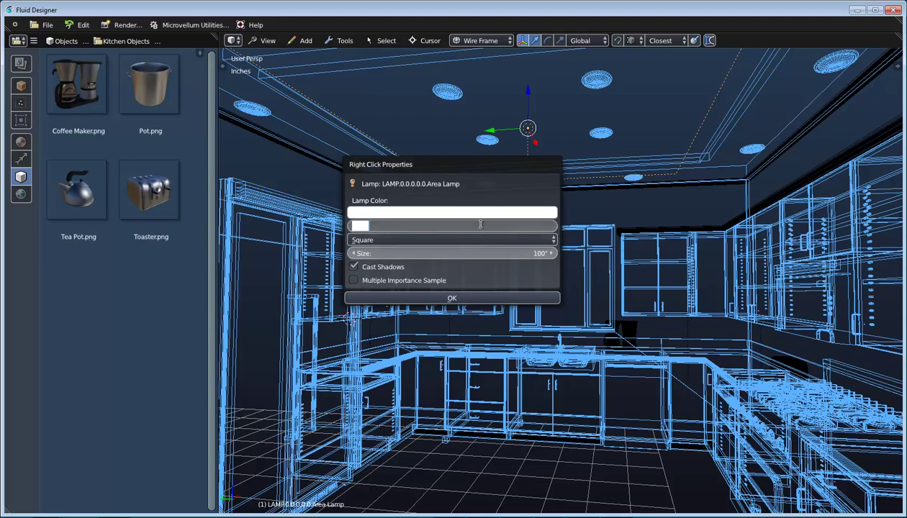
{"action": "type", "text": "00"}
{"action": "key", "text": "Return"}
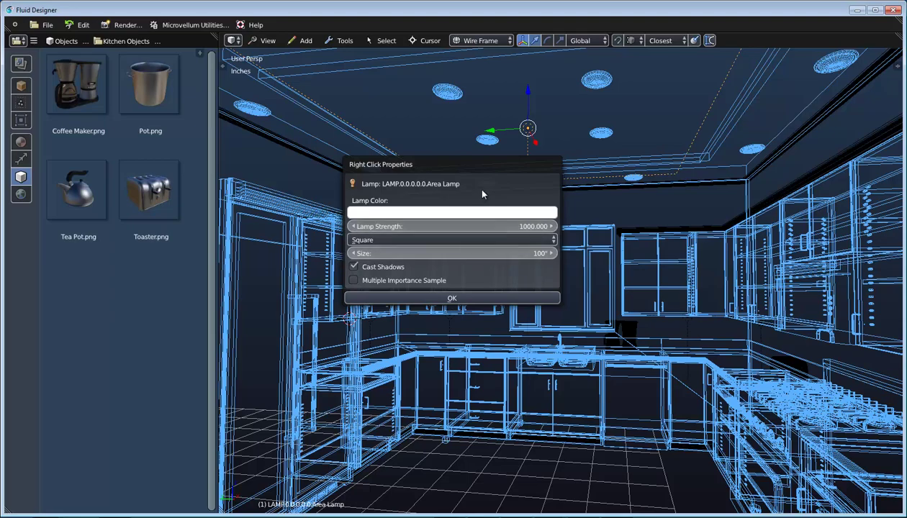
Step: Examine the whole kitchen model and its sink window wall from outside the room
{"action": "scroll", "coordinate": [511, 188], "scroll_direction": "down", "scroll_amount": 1}
{"action": "scroll", "coordinate": [571, 229], "scroll_direction": "down", "scroll_amount": 3}
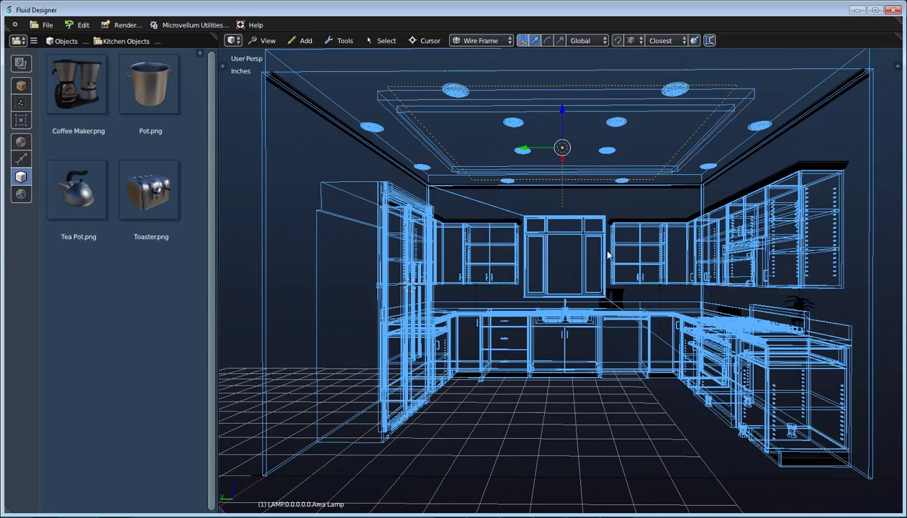
{"action": "middle_click_drag", "start_coordinate": [606, 256], "coordinate": [589, 286]}
{"action": "middle_click_drag", "start_coordinate": [580, 346], "coordinate": [574, 315], "text": "shift"}
{"action": "scroll", "coordinate": [574, 315], "scroll_direction": "down", "scroll_amount": 1}
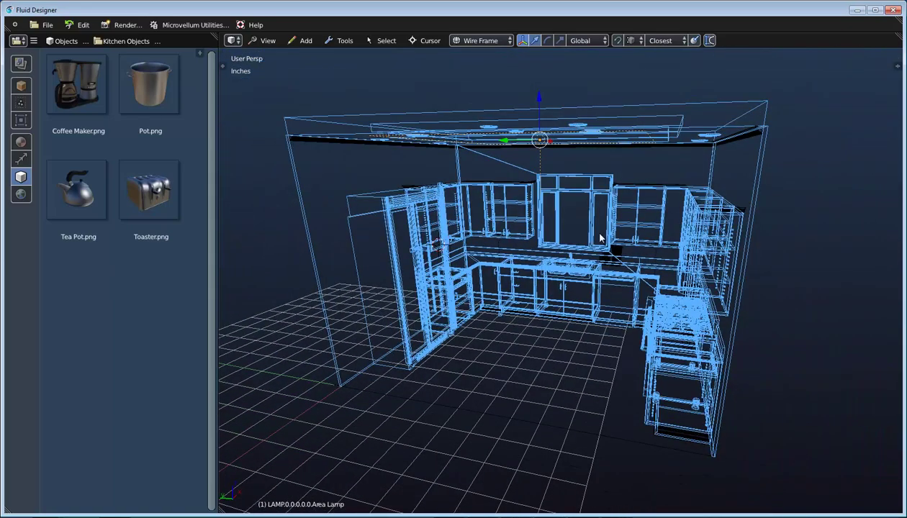
{"action": "middle_click_drag", "start_coordinate": [617, 249], "coordinate": [530, 278], "text": "shift"}
{"action": "scroll", "coordinate": [583, 209], "scroll_direction": "down", "scroll_amount": 1}
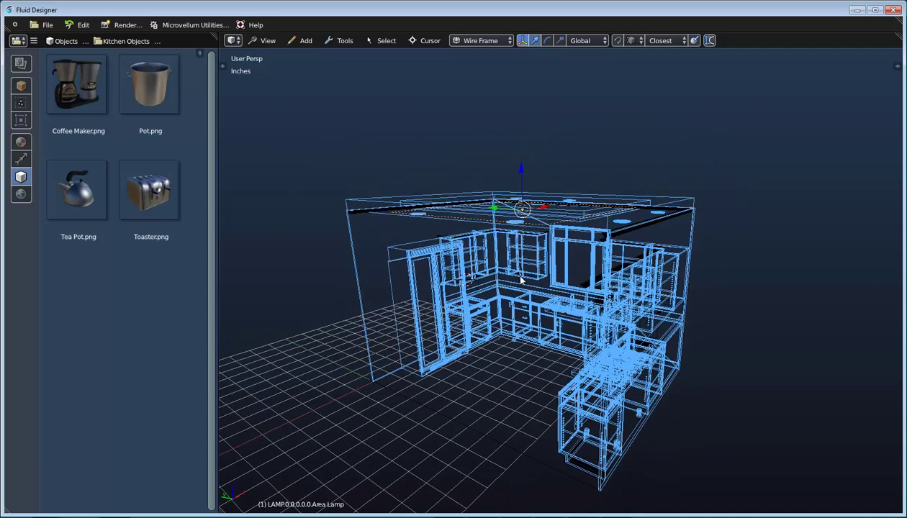
{"action": "scroll", "coordinate": [569, 408], "scroll_direction": "down", "scroll_amount": 1}
{"action": "middle_click_drag", "start_coordinate": [577, 411], "coordinate": [580, 410]}
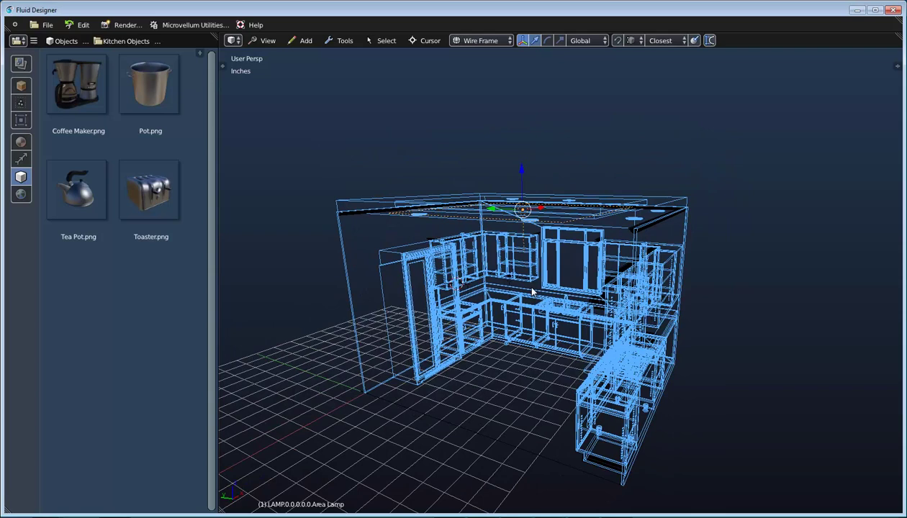
{"action": "middle_click_drag", "start_coordinate": [531, 289], "coordinate": [535, 291]}
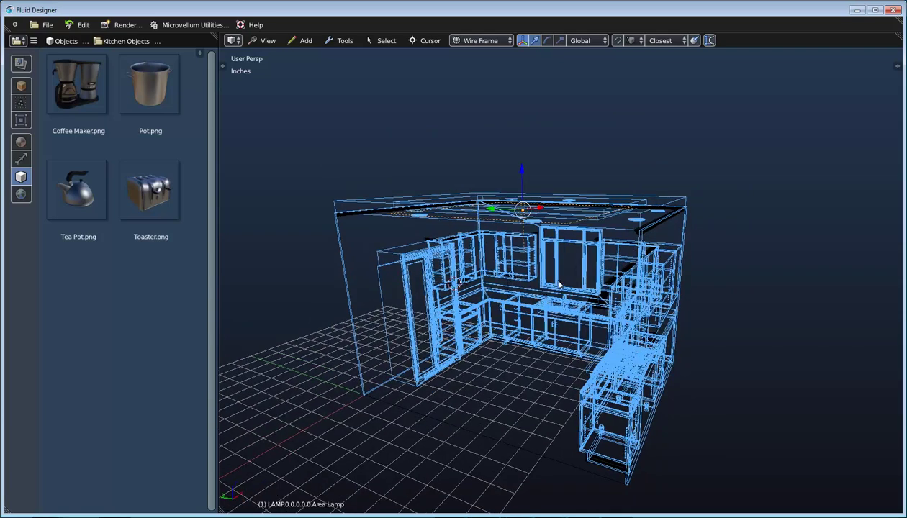
{"action": "middle_click_drag", "start_coordinate": [566, 319], "coordinate": [540, 311]}
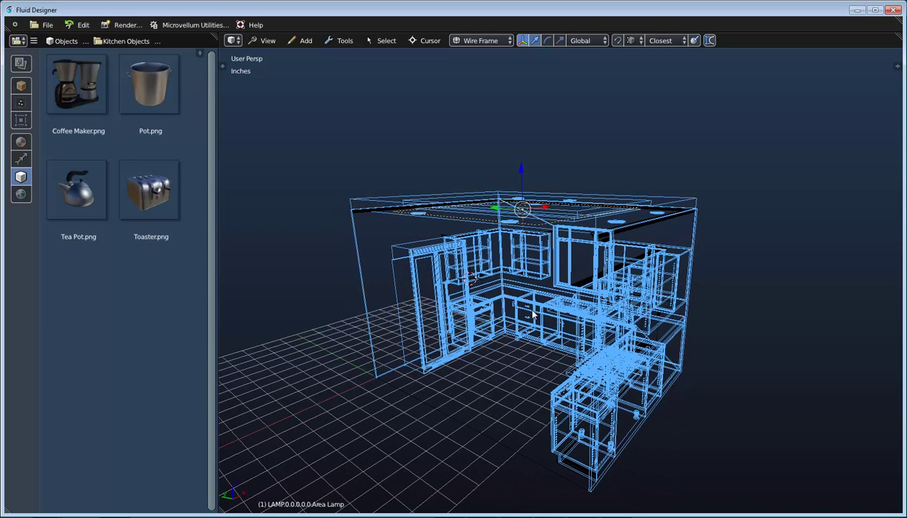
Step: Add a Sun lamp and move it outside and above the kitchen
{"action": "key", "text": "shift+a"}
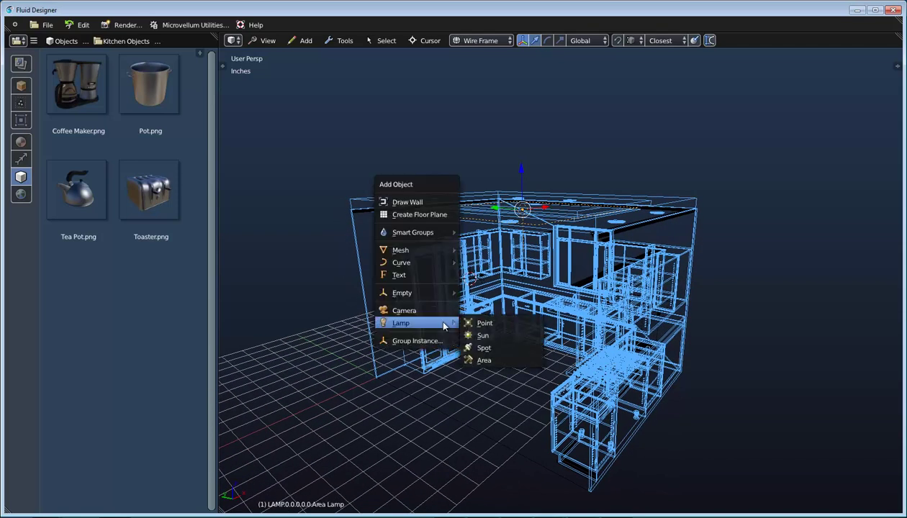
{"action": "left_click", "coordinate": [492, 335]}
{"action": "middle_click_drag", "start_coordinate": [547, 285], "coordinate": [501, 304], "text": "shift"}
{"action": "key", "text": "g"}
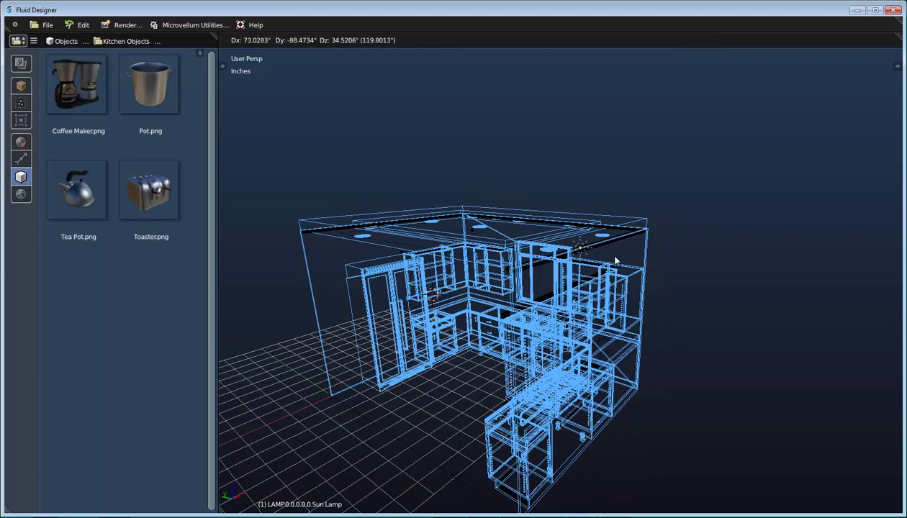
{"action": "left_click", "coordinate": [710, 170]}
Step: Rotate the sun lamp in perspective and again in the top view to aim it at the sink window
{"action": "middle_click_drag", "start_coordinate": [707, 242], "coordinate": [431, 231]}
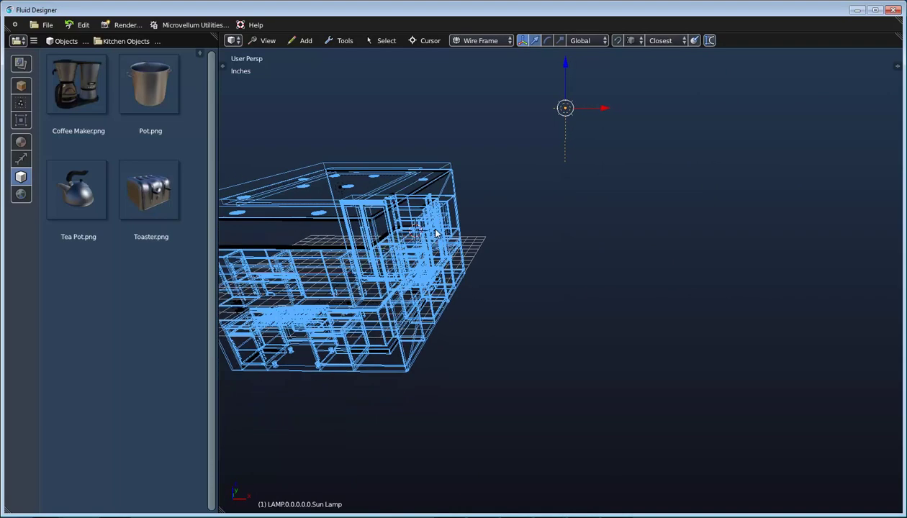
{"action": "middle_click_drag", "start_coordinate": [474, 328], "coordinate": [658, 351]}
{"action": "key", "text": "r"}
{"action": "left_click", "coordinate": [720, 317]}
{"action": "key", "text": "KP_7"}
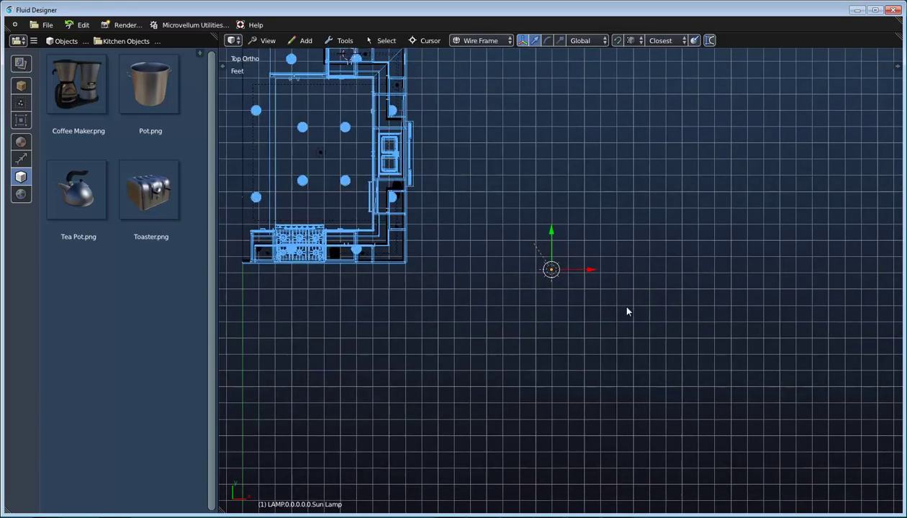
{"action": "key", "text": "r"}
{"action": "left_click", "coordinate": [708, 376]}
Step: Reposition the sun lamp in the top view so it sits outside the sink window wall
{"action": "key", "text": "g"}
{"action": "left_click", "coordinate": [553, 293]}
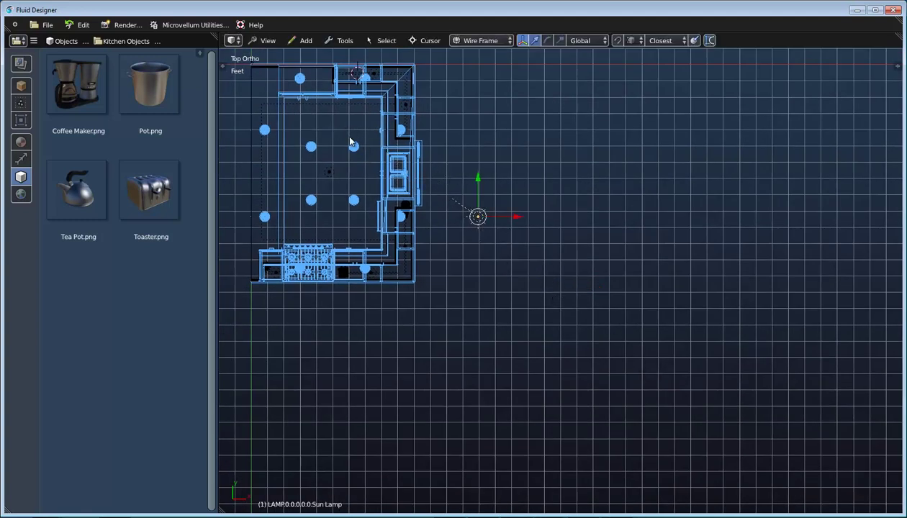
{"action": "middle_click_drag", "start_coordinate": [346, 123], "coordinate": [521, 219], "text": "shift"}
{"action": "key", "text": "g"}
{"action": "left_click", "coordinate": [594, 189]}
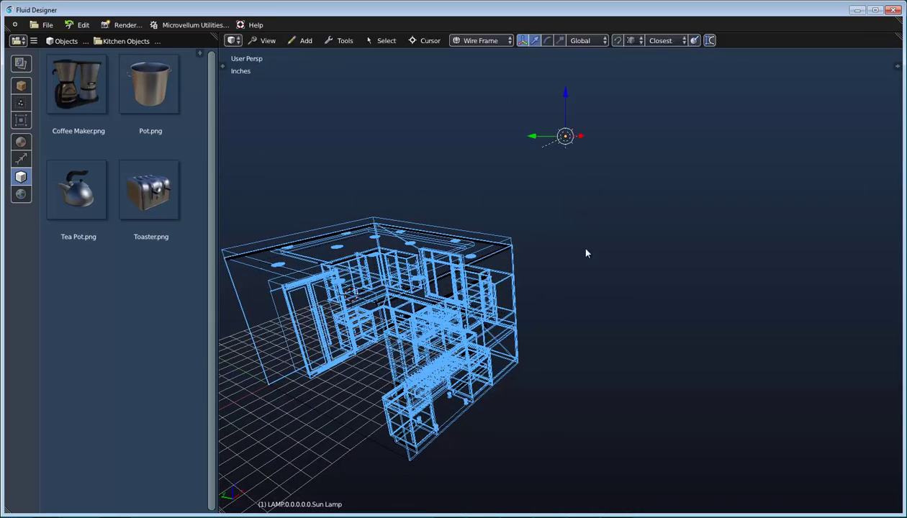
Step: Preview the kitchen lighting in Rendered shading from the open side of the room
{"action": "middle_click_drag", "start_coordinate": [585, 252], "coordinate": [516, 175]}
{"action": "middle_click_drag", "start_coordinate": [519, 291], "coordinate": [628, 162]}
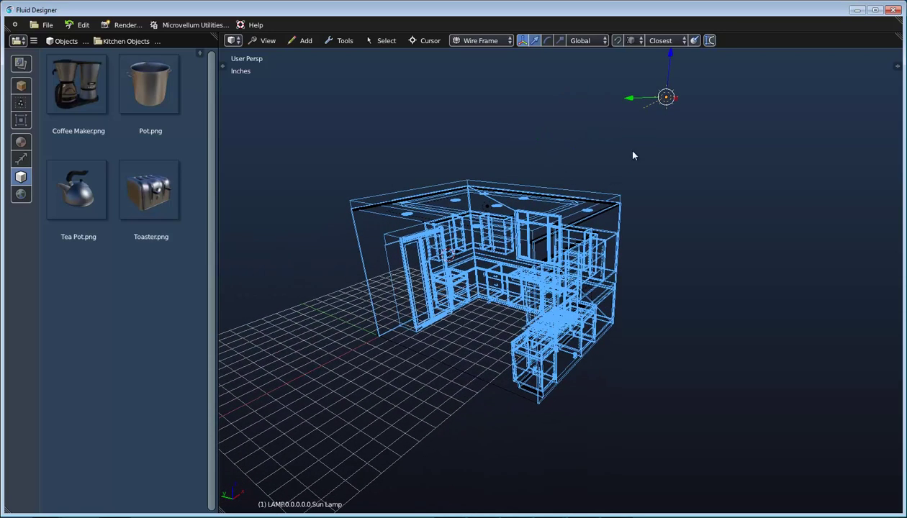
{"action": "mouse_move", "coordinate": [505, 269]}
{"action": "middle_mouse_down"}
{"action": "mouse_move", "coordinate": [490, 259]}
{"action": "mouse_move", "coordinate": [518, 272]}
{"action": "middle_mouse_up"}
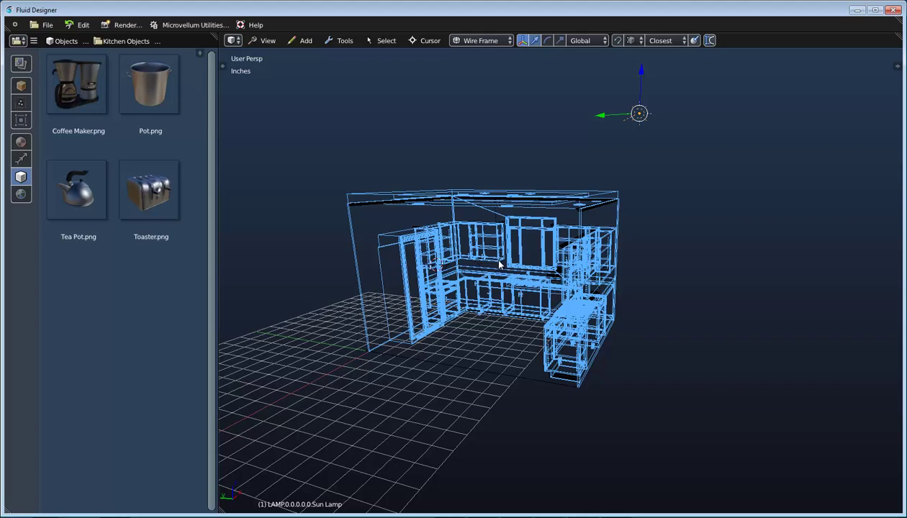
{"action": "scroll", "coordinate": [497, 265], "scroll_direction": "up", "scroll_amount": 5}
{"action": "scroll", "coordinate": [532, 249], "scroll_direction": "down", "scroll_amount": 3}
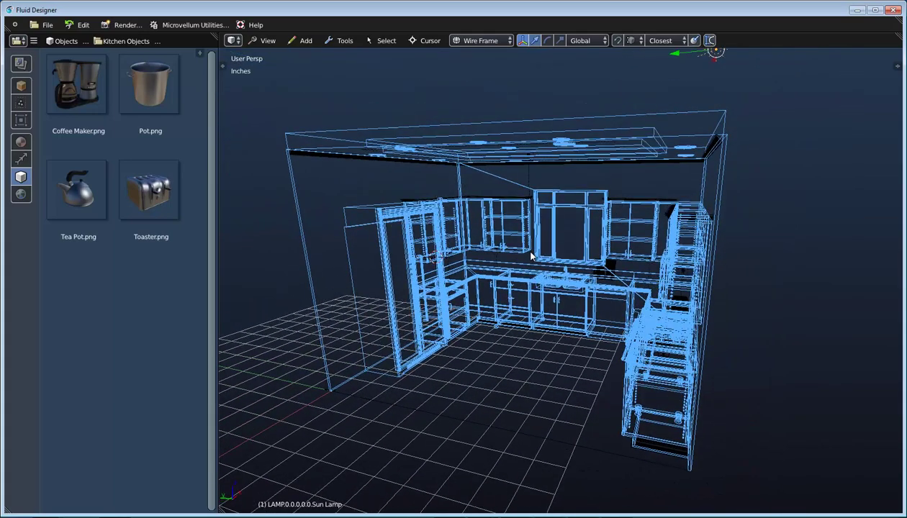
{"action": "left_click", "coordinate": [480, 40]}
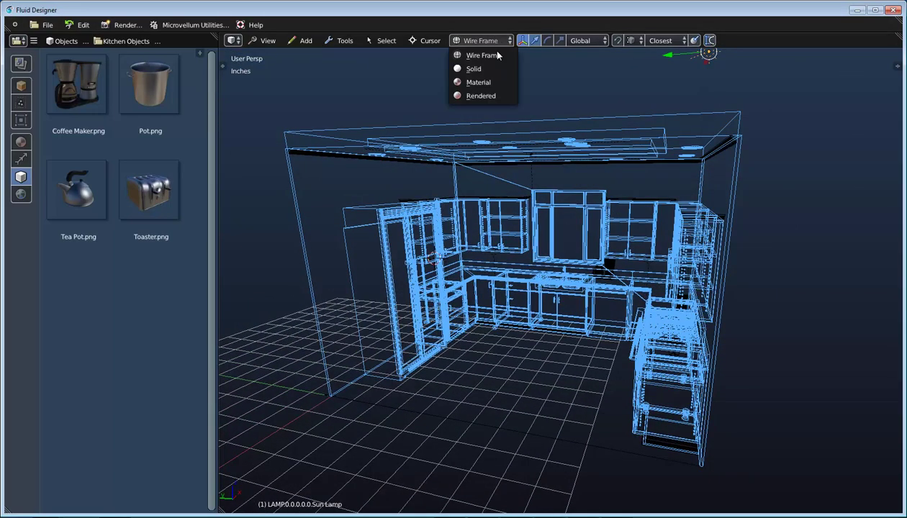
{"action": "left_click", "coordinate": [481, 95]}
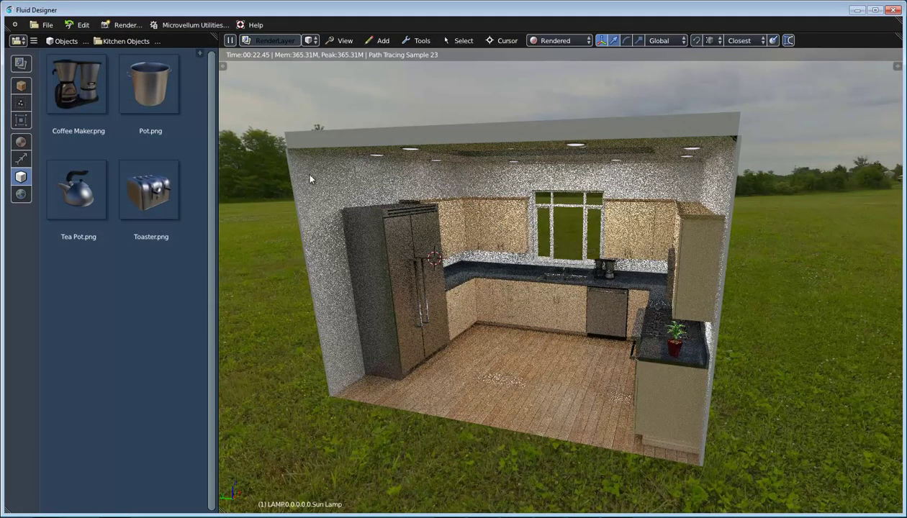
{"action": "mouse_move", "coordinate": [567, 287]}
{"action": "middle_mouse_down"}
{"action": "mouse_move", "coordinate": [550, 225]}
{"action": "mouse_move", "coordinate": [553, 232]}
{"action": "middle_mouse_up"}
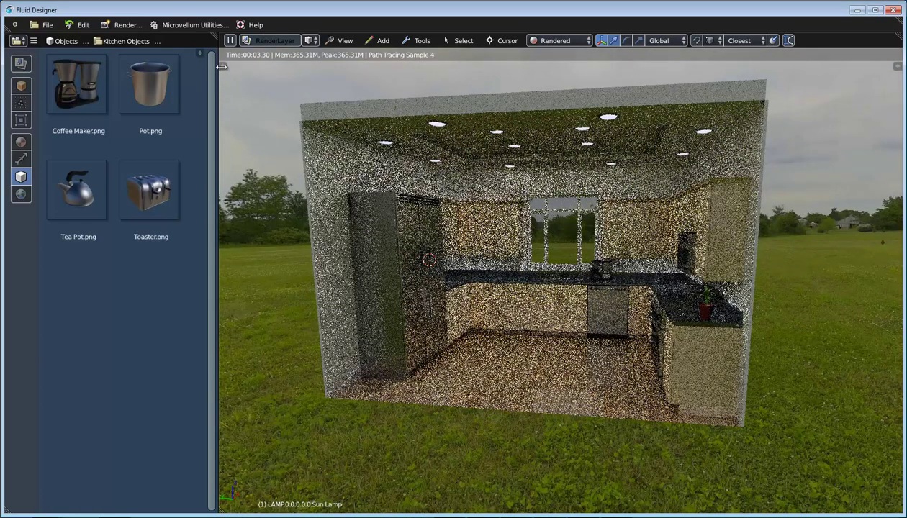
Step: Set the Field world's environment texture background strength to 3
{"action": "left_click", "coordinate": [225, 67]}
{"action": "key", "text": "t"}
{"action": "key", "text": "t"}
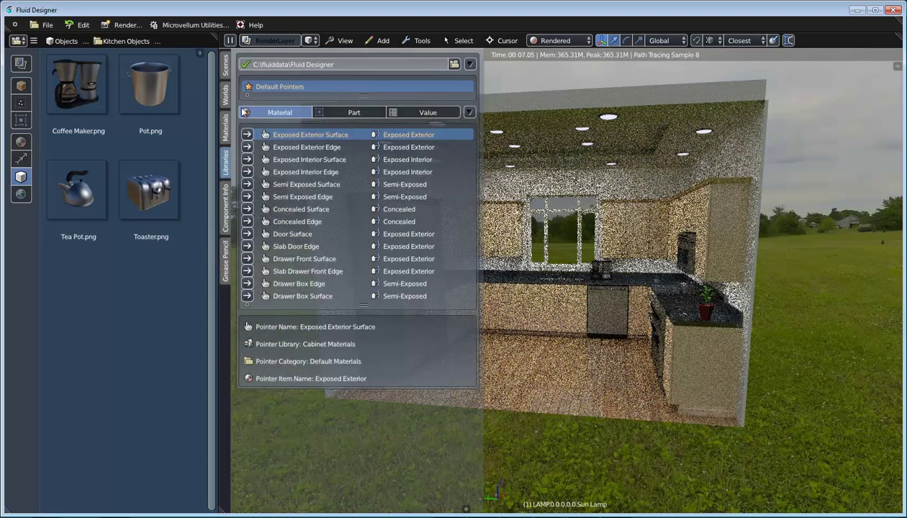
{"action": "left_click", "coordinate": [224, 94]}
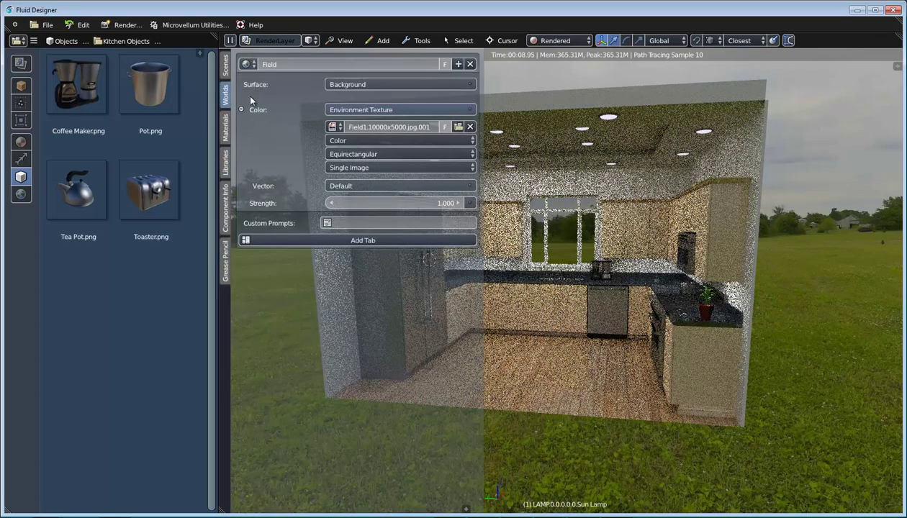
{"action": "left_click", "coordinate": [415, 203]}
{"action": "type", "text": "3"}
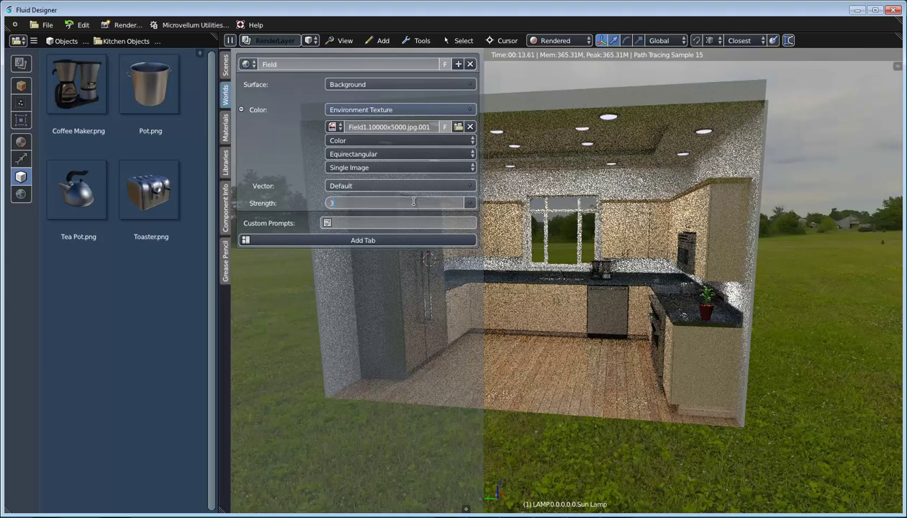
{"action": "key", "text": "Return"}
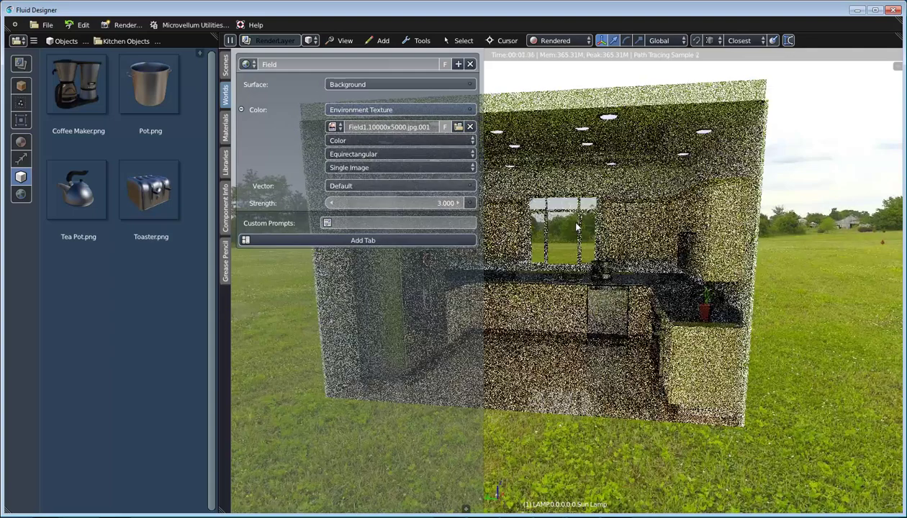
{"action": "key", "text": "t"}
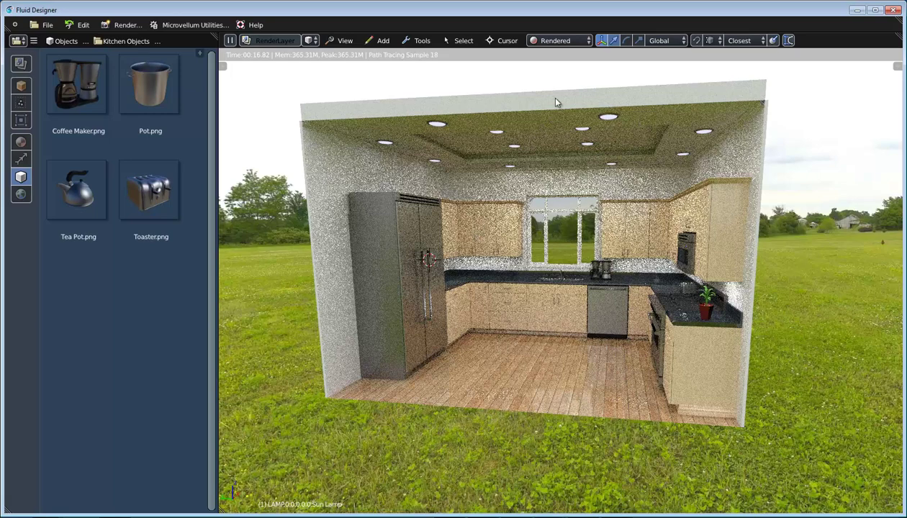
Step: Return to Material shading and draw a 120" long, 108" high wall turning right from the end of the range wall
{"action": "left_click", "coordinate": [570, 41]}
{"action": "left_click", "coordinate": [568, 82]}
{"action": "mouse_move", "coordinate": [543, 224]}
{"action": "middle_mouse_down"}
{"action": "mouse_move", "coordinate": [608, 264]}
{"action": "mouse_move", "coordinate": [586, 289]}
{"action": "mouse_move", "coordinate": [660, 294]}
{"action": "middle_mouse_up"}
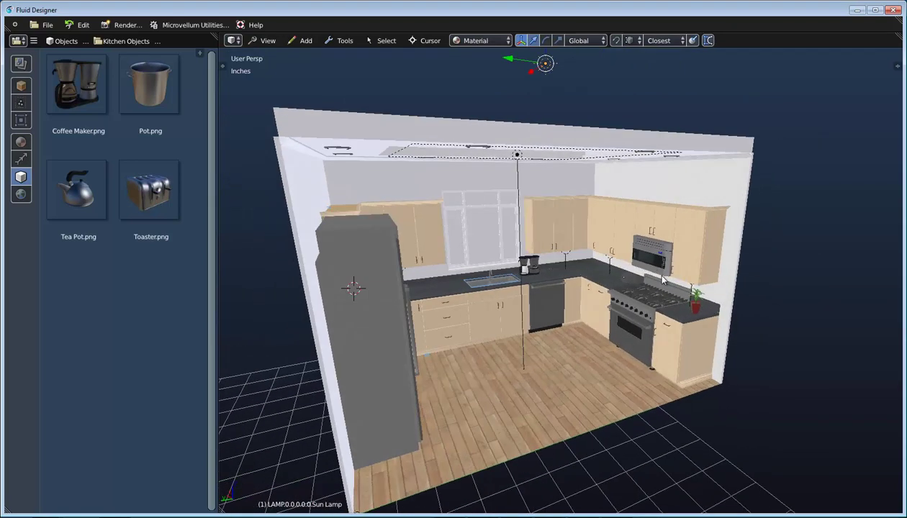
{"action": "left_click", "coordinate": [711, 188]}
{"action": "middle_click_drag", "start_coordinate": [685, 203], "coordinate": [592, 207]}
{"action": "key", "text": "shift+a"}
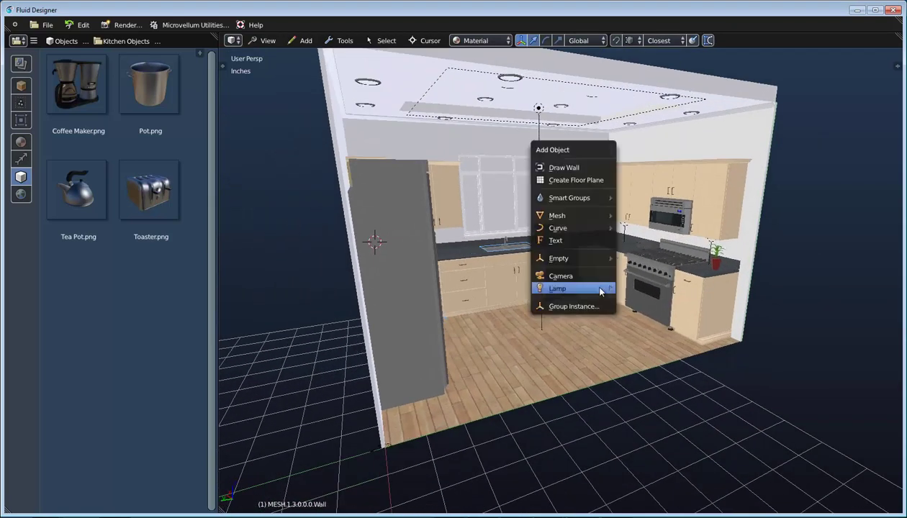
{"action": "left_click", "coordinate": [583, 167]}
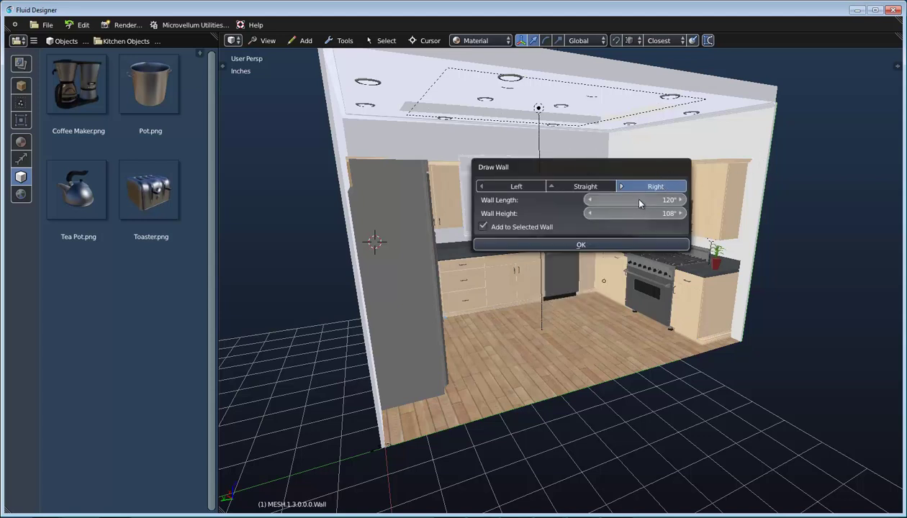
{"action": "left_click", "coordinate": [598, 244]}
Step: Set the new wall's Dimension X to 160" so it closes off the open side of the room
{"action": "scroll", "coordinate": [598, 244], "scroll_direction": "down", "scroll_amount": 2}
{"action": "mouse_move", "coordinate": [598, 244]}
{"action": "middle_mouse_down"}
{"action": "mouse_move", "coordinate": [612, 233]}
{"action": "mouse_move", "coordinate": [641, 237]}
{"action": "mouse_move", "coordinate": [566, 218]}
{"action": "middle_mouse_up"}
{"action": "right_click", "coordinate": [679, 235]}
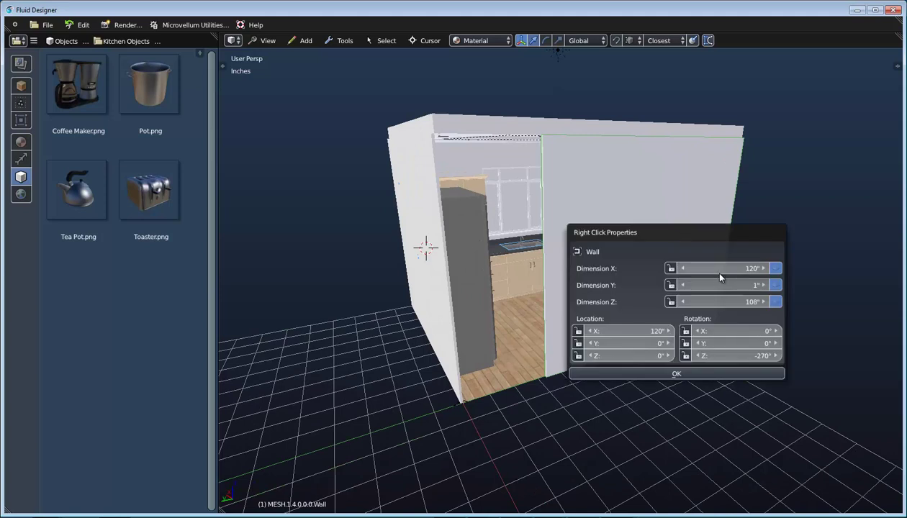
{"action": "left_click_drag", "start_coordinate": [721, 268], "coordinate": [723, 270]}
{"action": "mouse_move", "coordinate": [720, 267]}
{"action": "left_mouse_down"}
{"action": "mouse_move", "coordinate": [741, 266]}
{"action": "mouse_move", "coordinate": [724, 270]}
{"action": "left_mouse_up"}
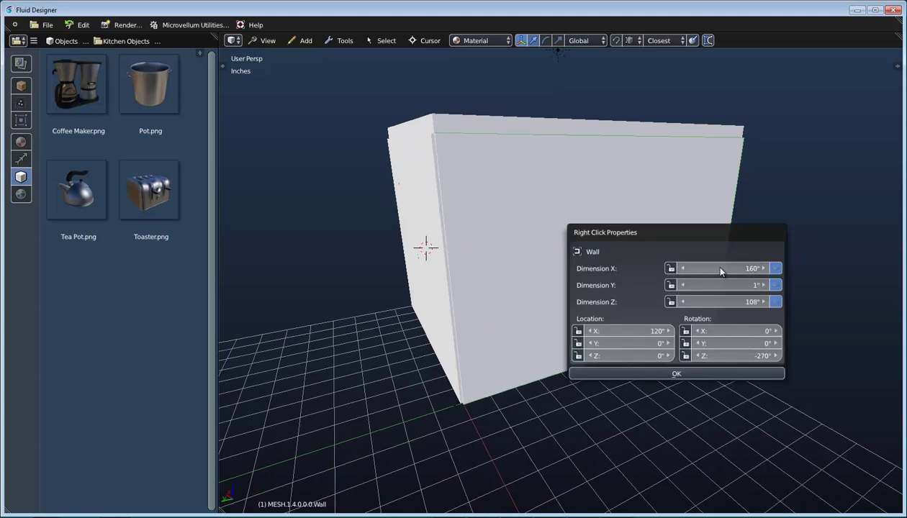
{"action": "left_click", "coordinate": [555, 198]}
Step: Display the new wall as Wire and turn off Show in Viewport Render for it
{"action": "middle_click_drag", "start_coordinate": [628, 198], "coordinate": [569, 249]}
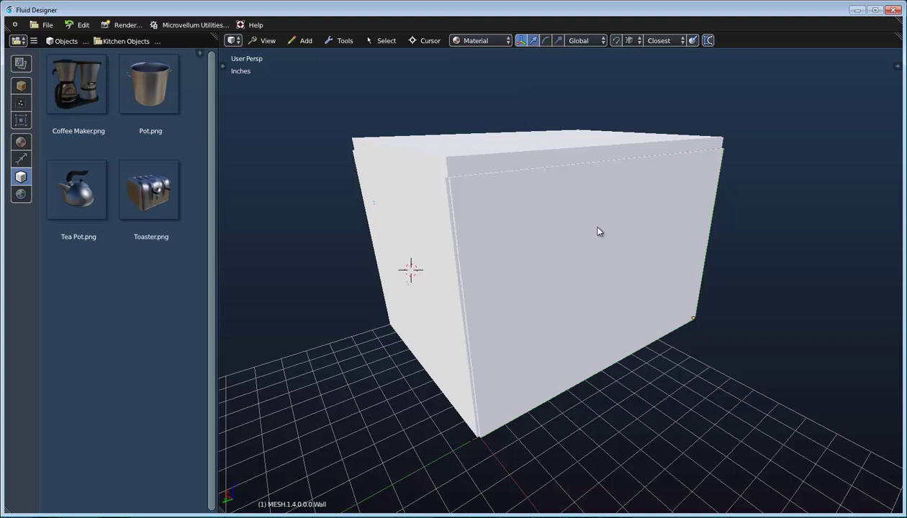
{"action": "middle_click_drag", "start_coordinate": [598, 232], "coordinate": [676, 180]}
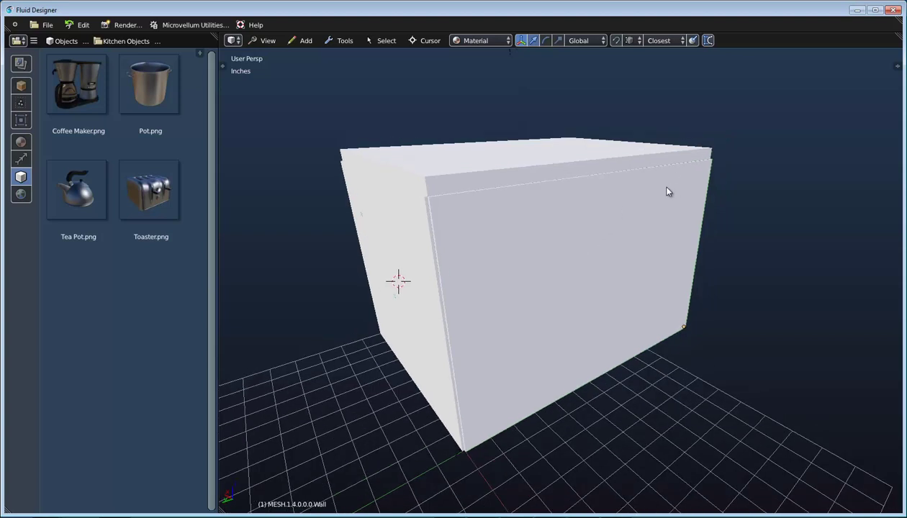
{"action": "left_click", "coordinate": [896, 66]}
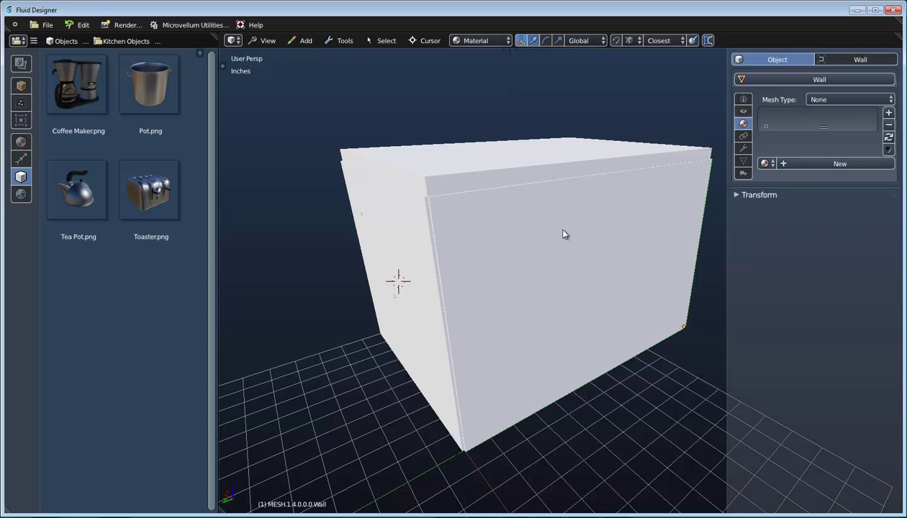
{"action": "left_click", "coordinate": [745, 112]}
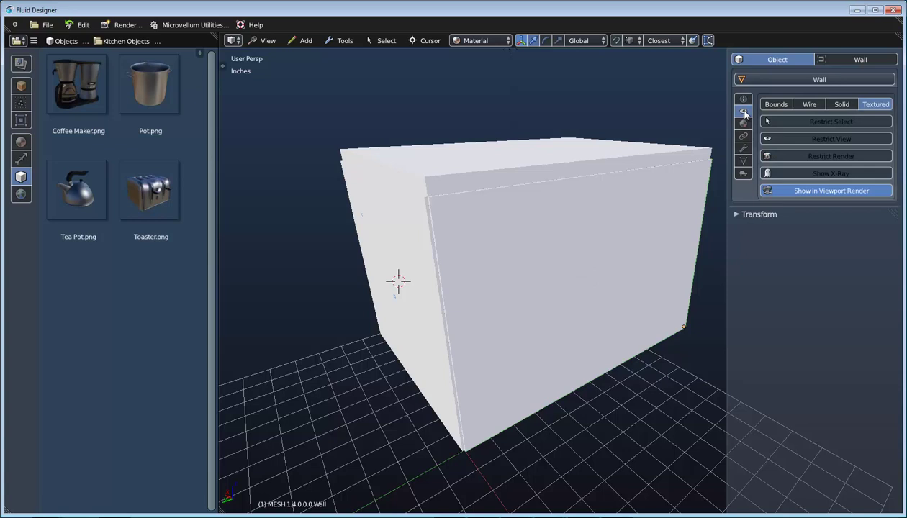
{"action": "left_click", "coordinate": [809, 105]}
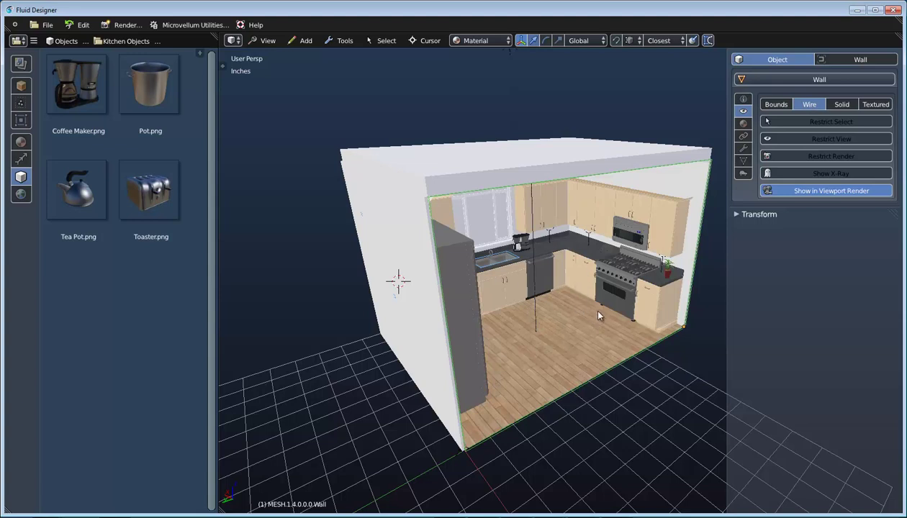
{"action": "left_click", "coordinate": [828, 191]}
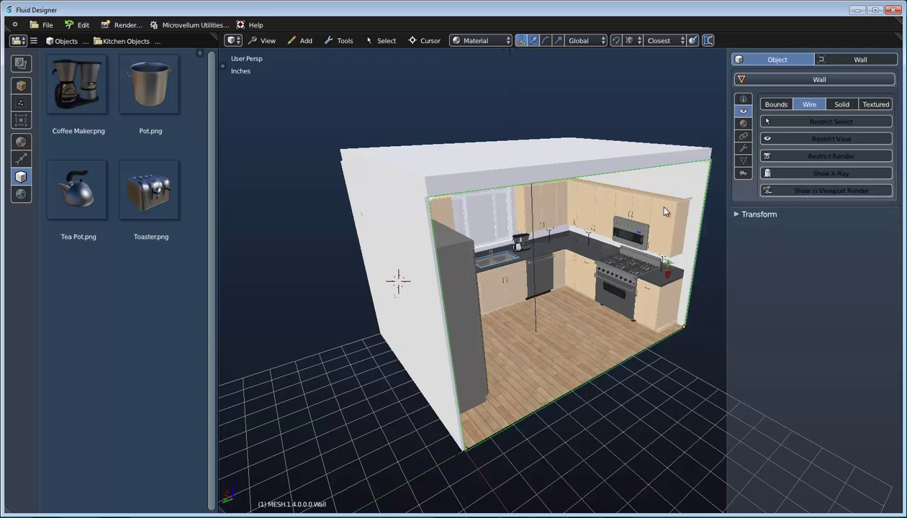
Step: Preview the kitchen in Rendered shading, ending with the view through the camera
{"action": "middle_click_drag", "start_coordinate": [587, 296], "coordinate": [579, 294]}
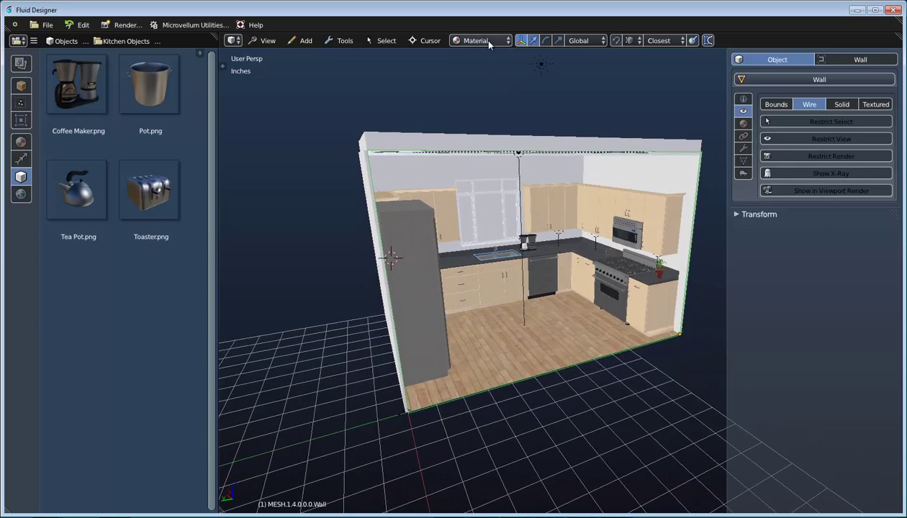
{"action": "left_click", "coordinate": [489, 42]}
{"action": "left_click", "coordinate": [495, 94]}
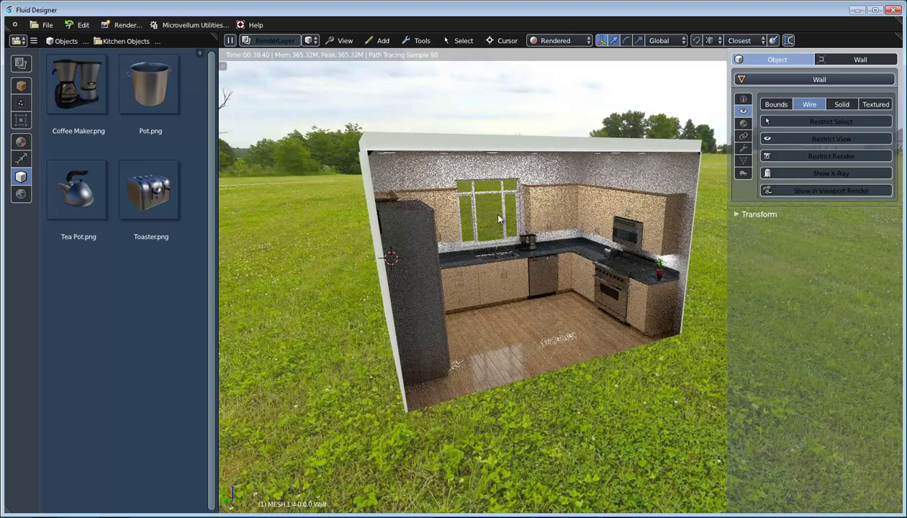
{"action": "key", "text": "n"}
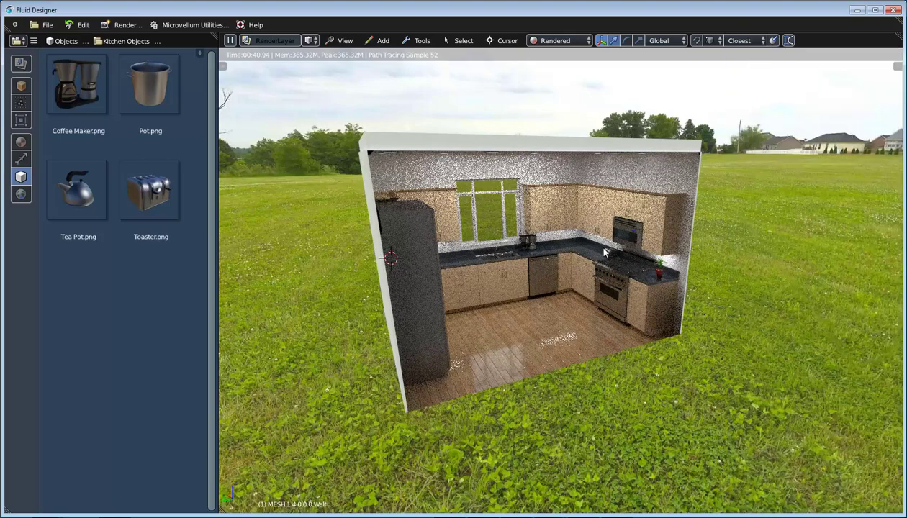
{"action": "key", "text": "KP_6"}
{"action": "key", "text": "KP_0"}
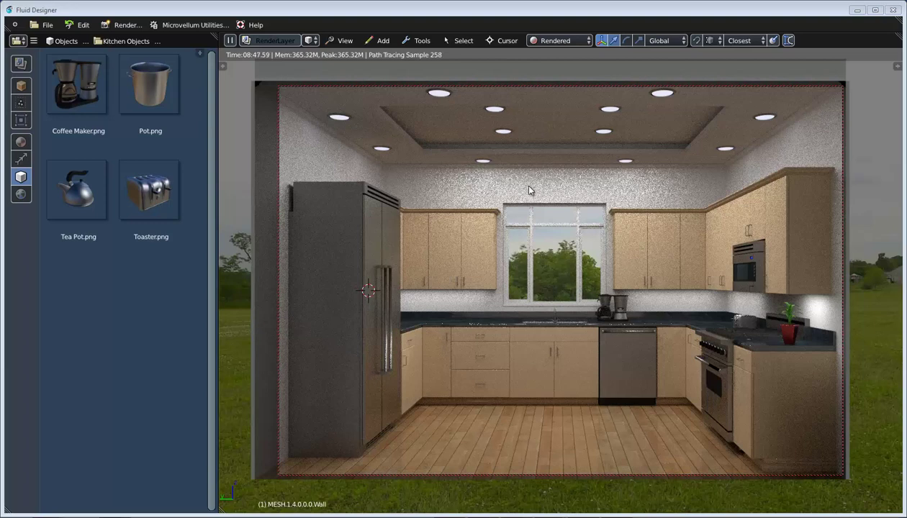
Step: Return to Material shading and set the rendering quality to 2000 passes in the render settings
{"action": "left_click", "coordinate": [563, 40]}
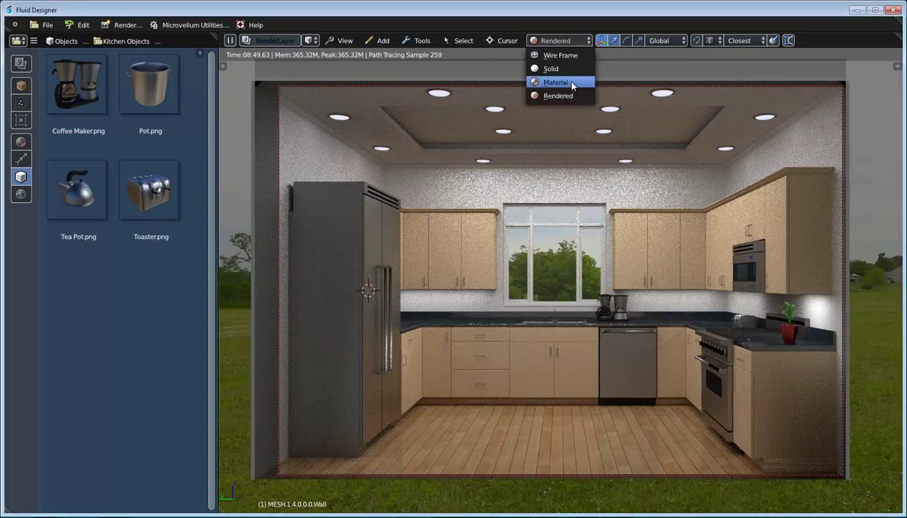
{"action": "left_click", "coordinate": [569, 83]}
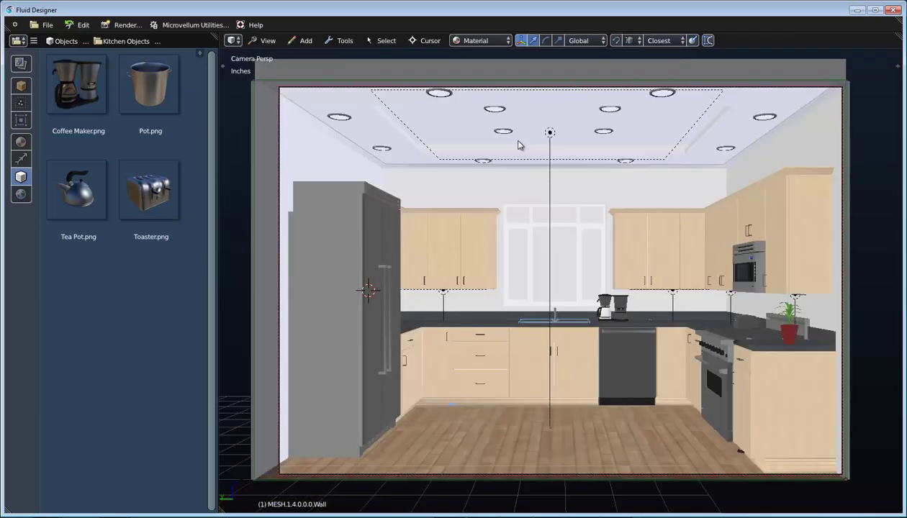
{"action": "left_click", "coordinate": [121, 26]}
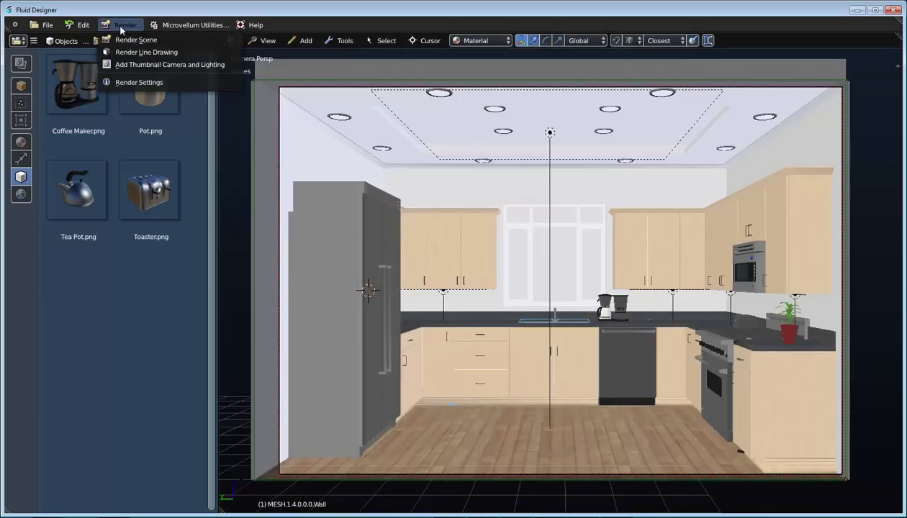
{"action": "left_click", "coordinate": [137, 82]}
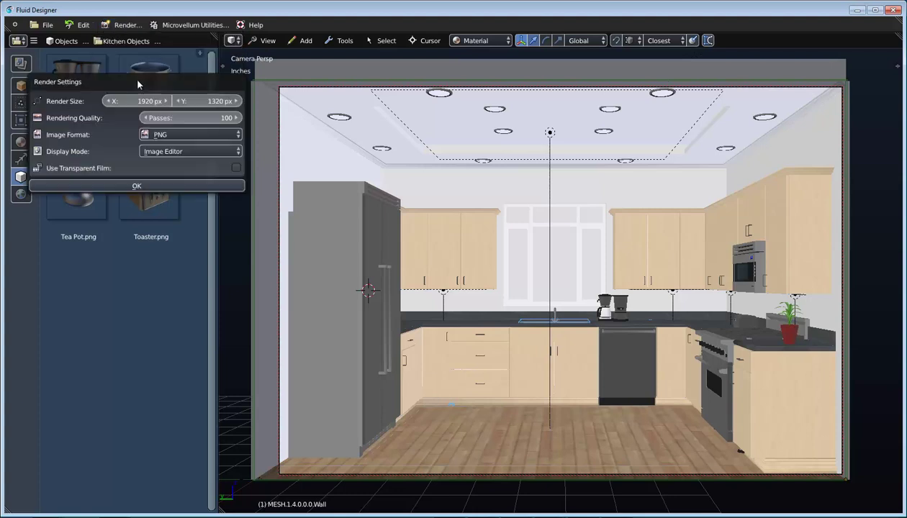
{"action": "left_click", "coordinate": [191, 117]}
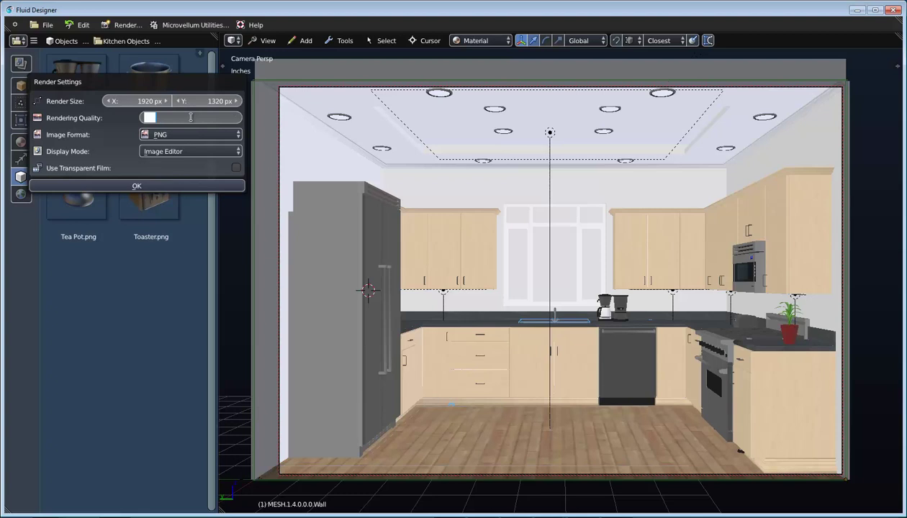
{"action": "type", "text": "2000"}
{"action": "key", "text": "Return"}
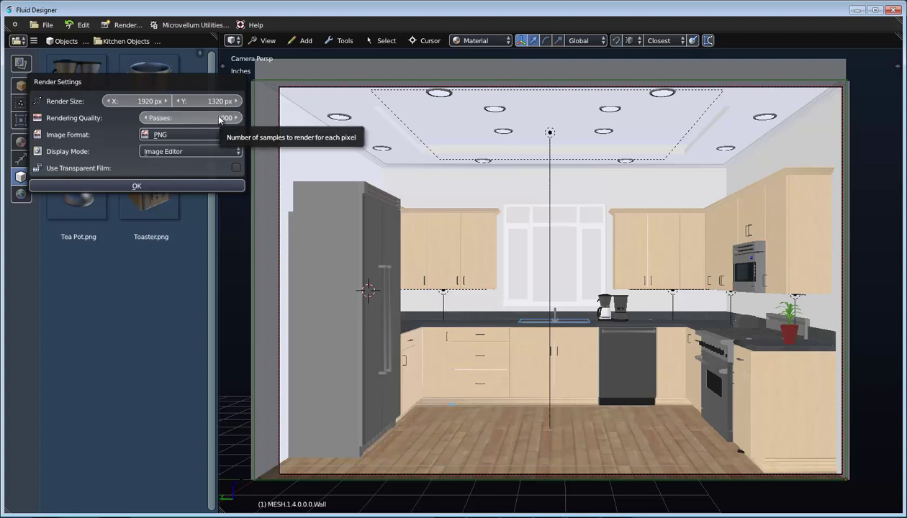
Step: Render the kitchen scene from the camera view
{"action": "left_click", "coordinate": [121, 23]}
{"action": "left_click", "coordinate": [121, 26]}
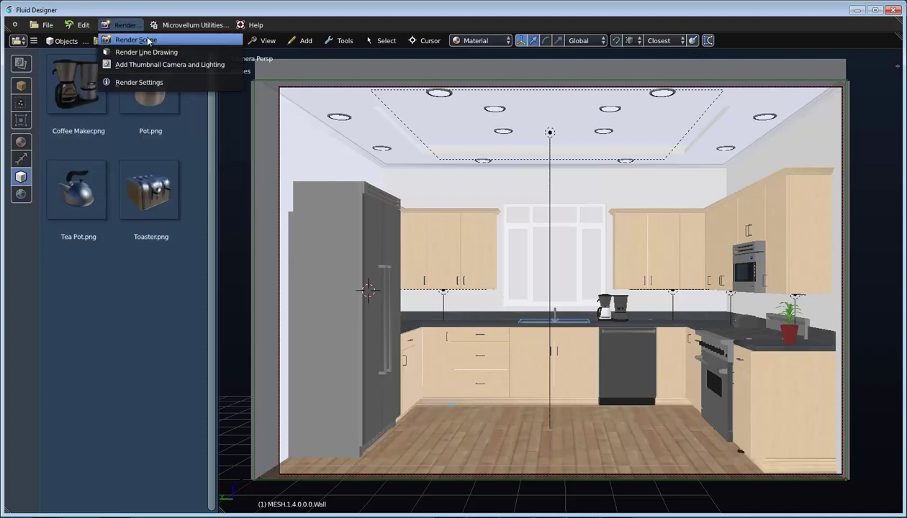
{"action": "left_click", "coordinate": [140, 40]}
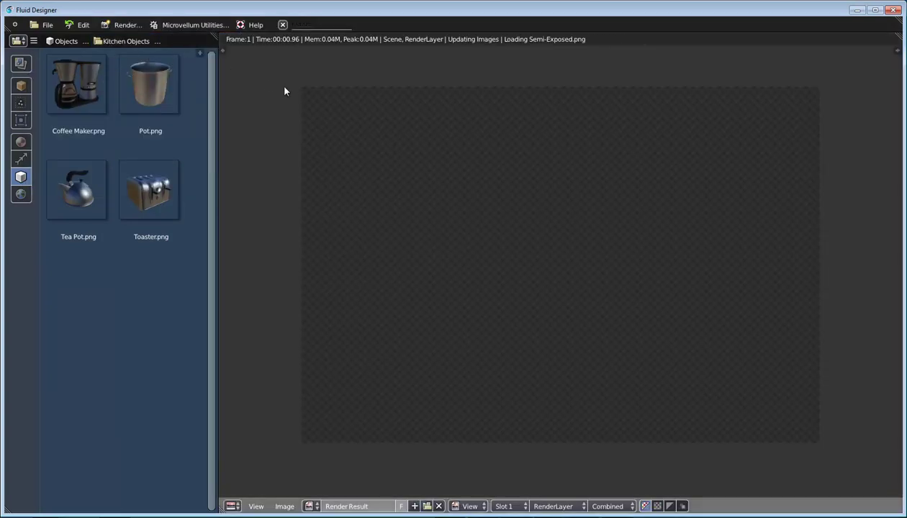